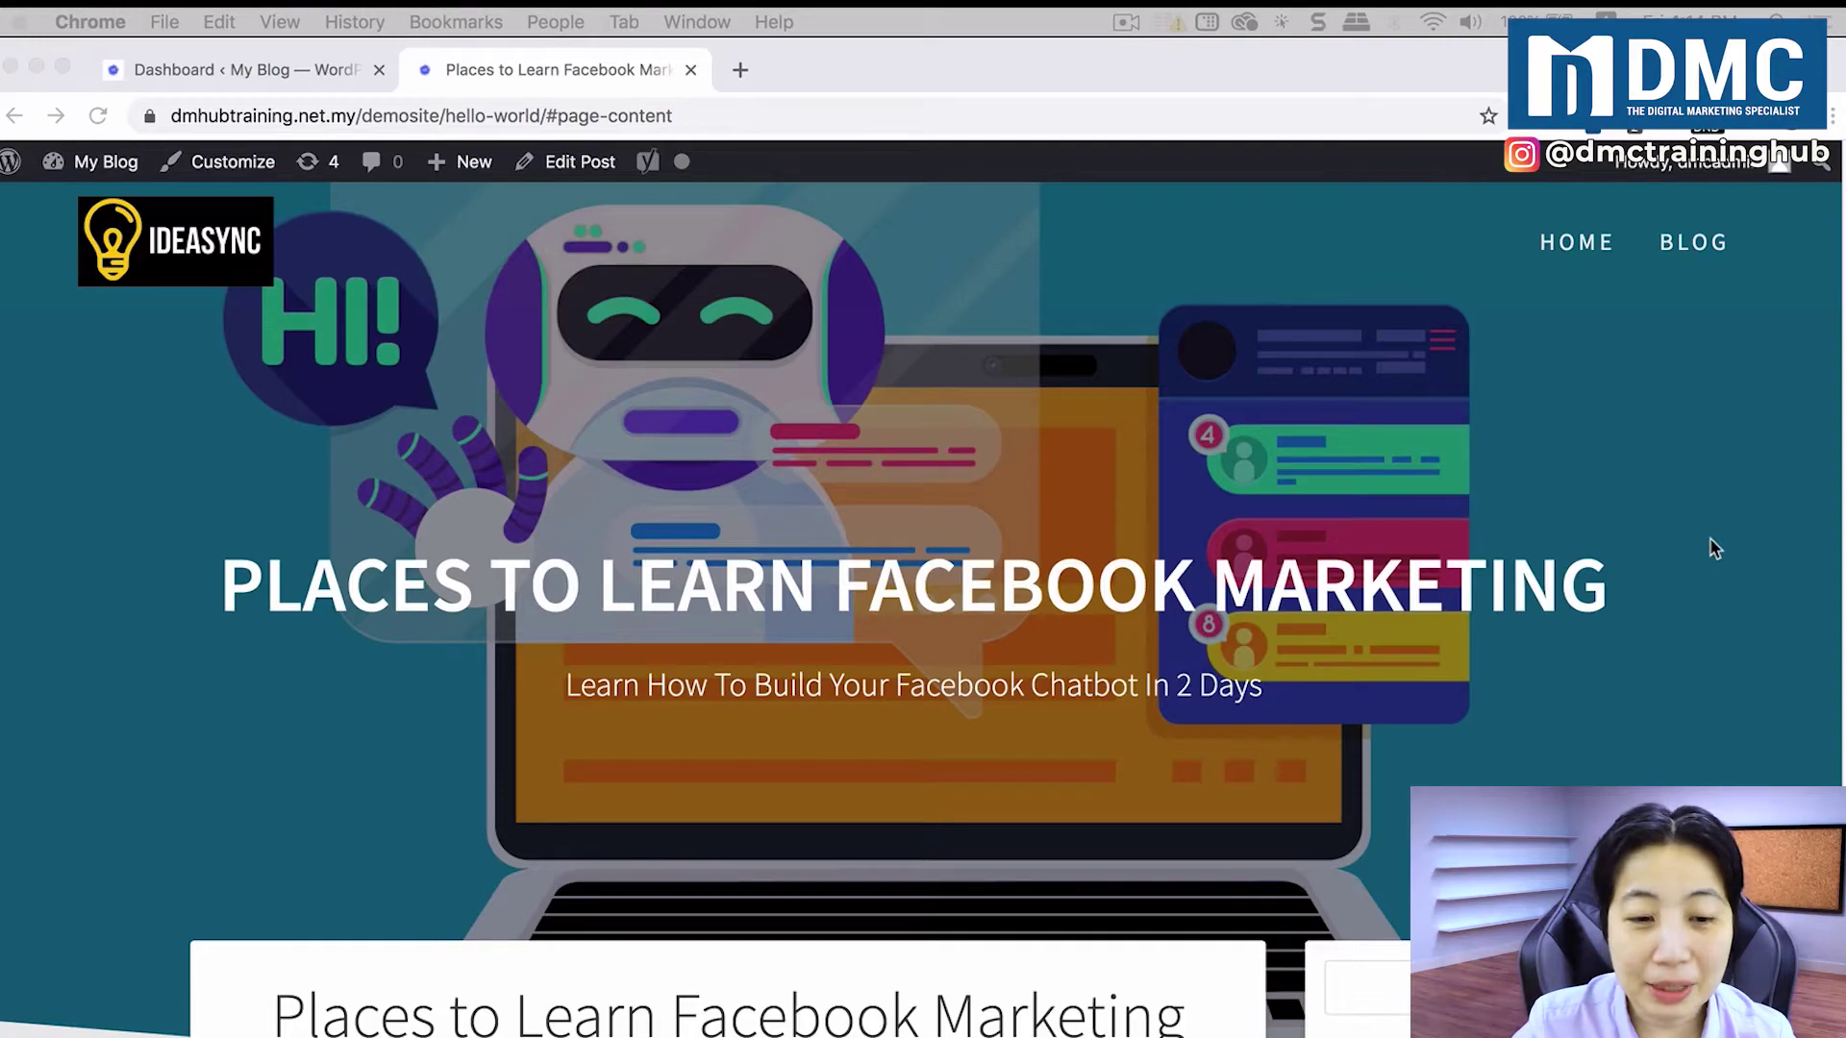
Step: Scroll down the post past the image and excerpt to the survey form and its Submit button
{"action": "scroll", "coordinate": [1709, 543], "scroll_direction": "down", "scroll_amount": 2}
{"action": "scroll", "coordinate": [1709, 562], "scroll_direction": "down", "scroll_amount": 10}
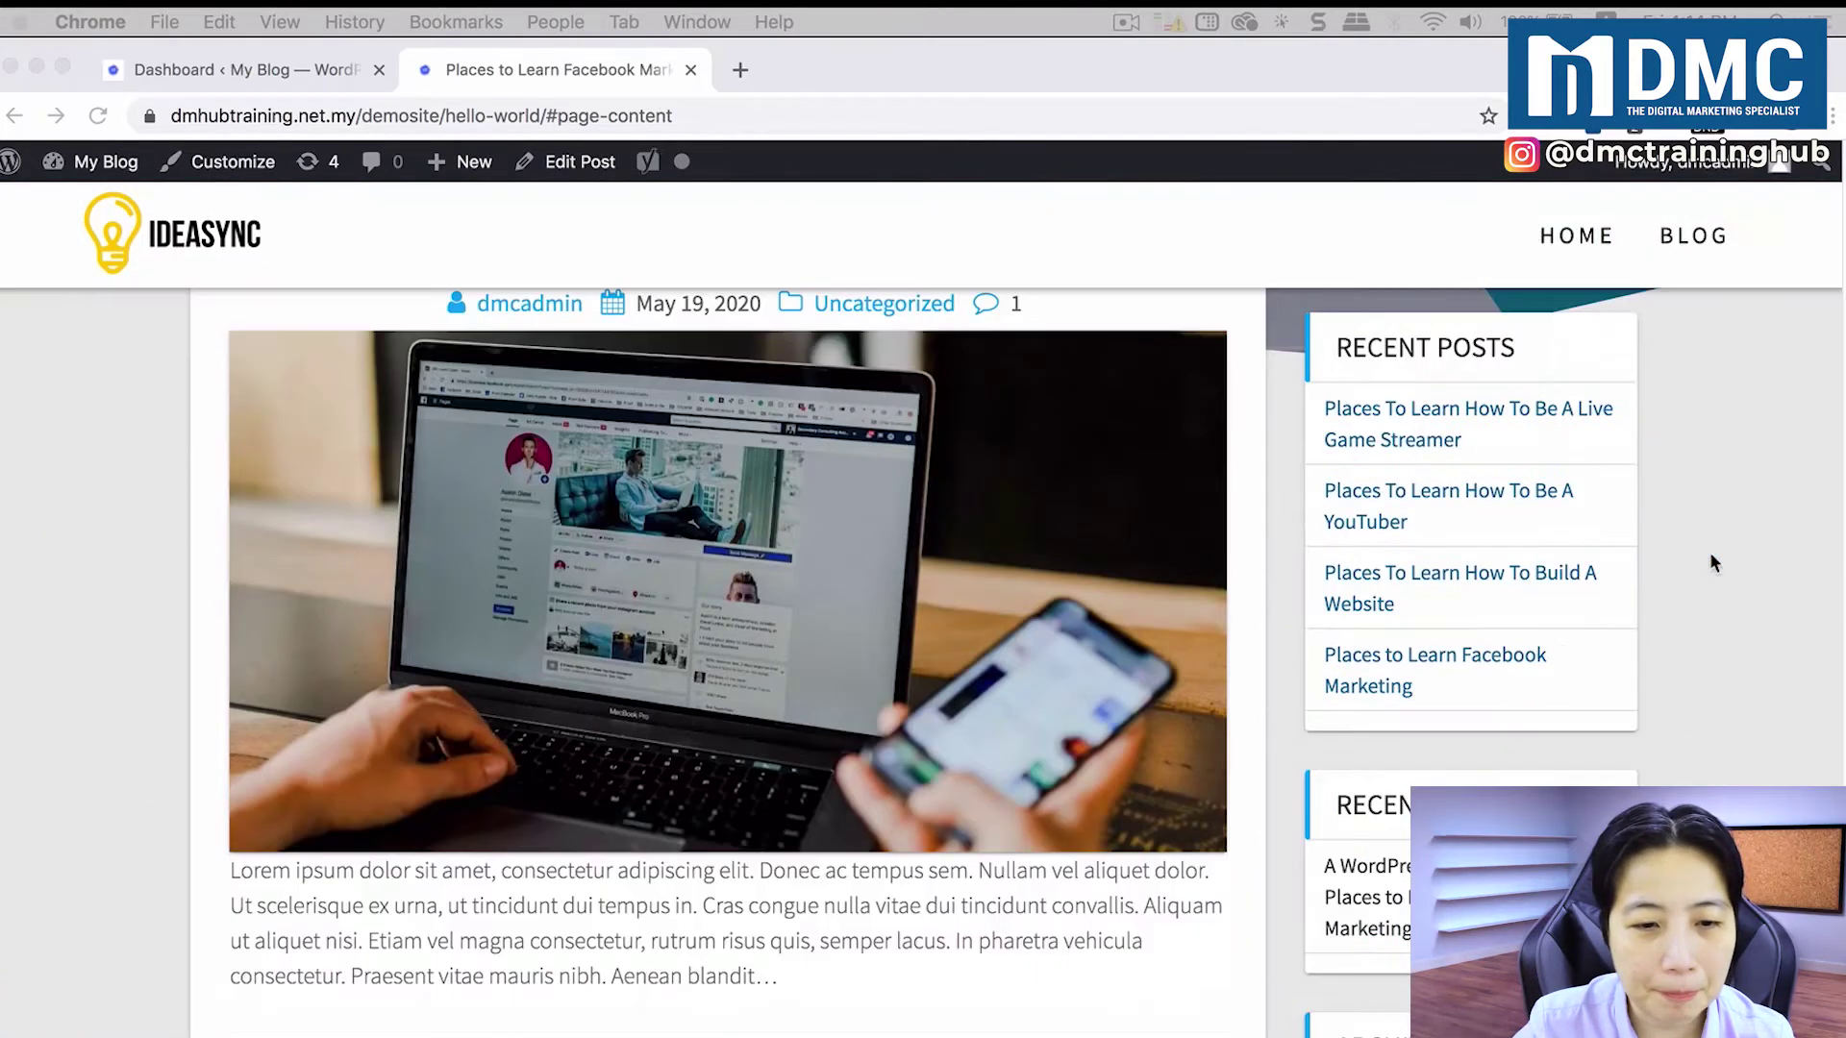
{"action": "scroll", "coordinate": [1710, 553], "scroll_direction": "down", "scroll_amount": 4}
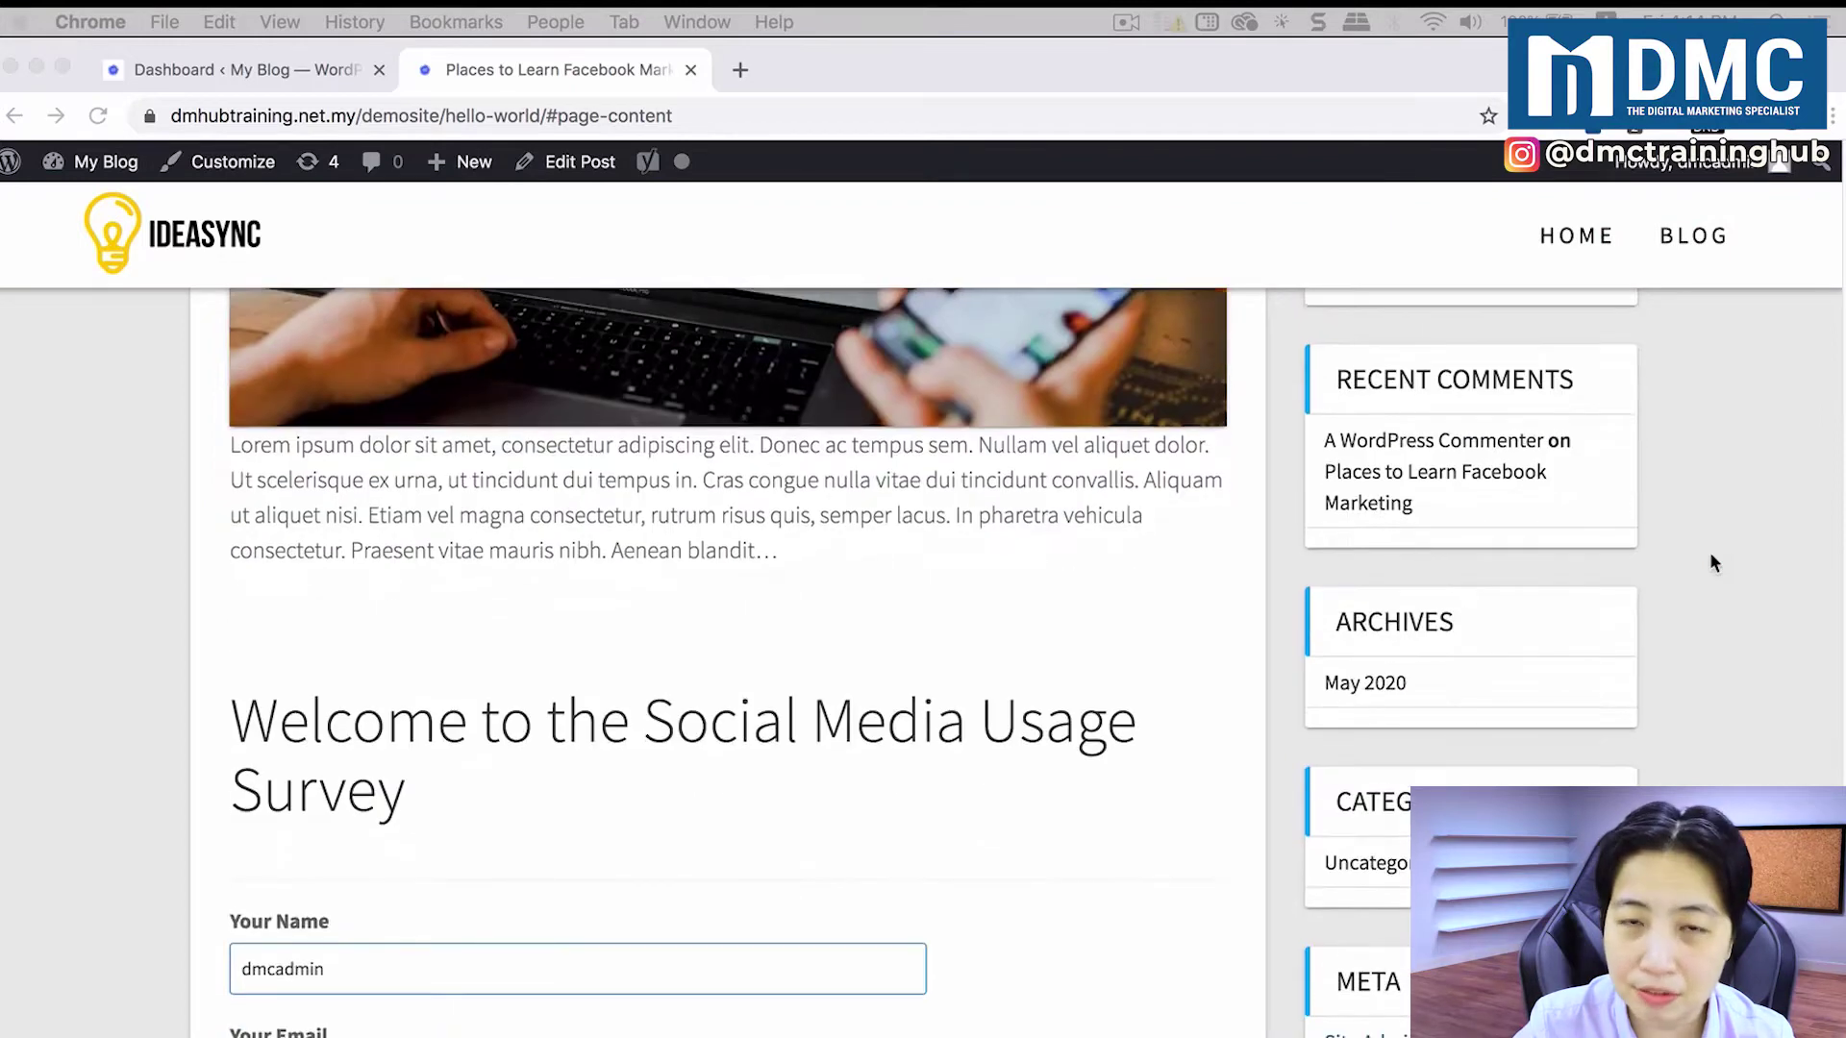
{"action": "scroll", "coordinate": [1710, 553], "scroll_direction": "down", "scroll_amount": 6}
{"action": "scroll", "coordinate": [1710, 555], "scroll_direction": "down", "scroll_amount": 5}
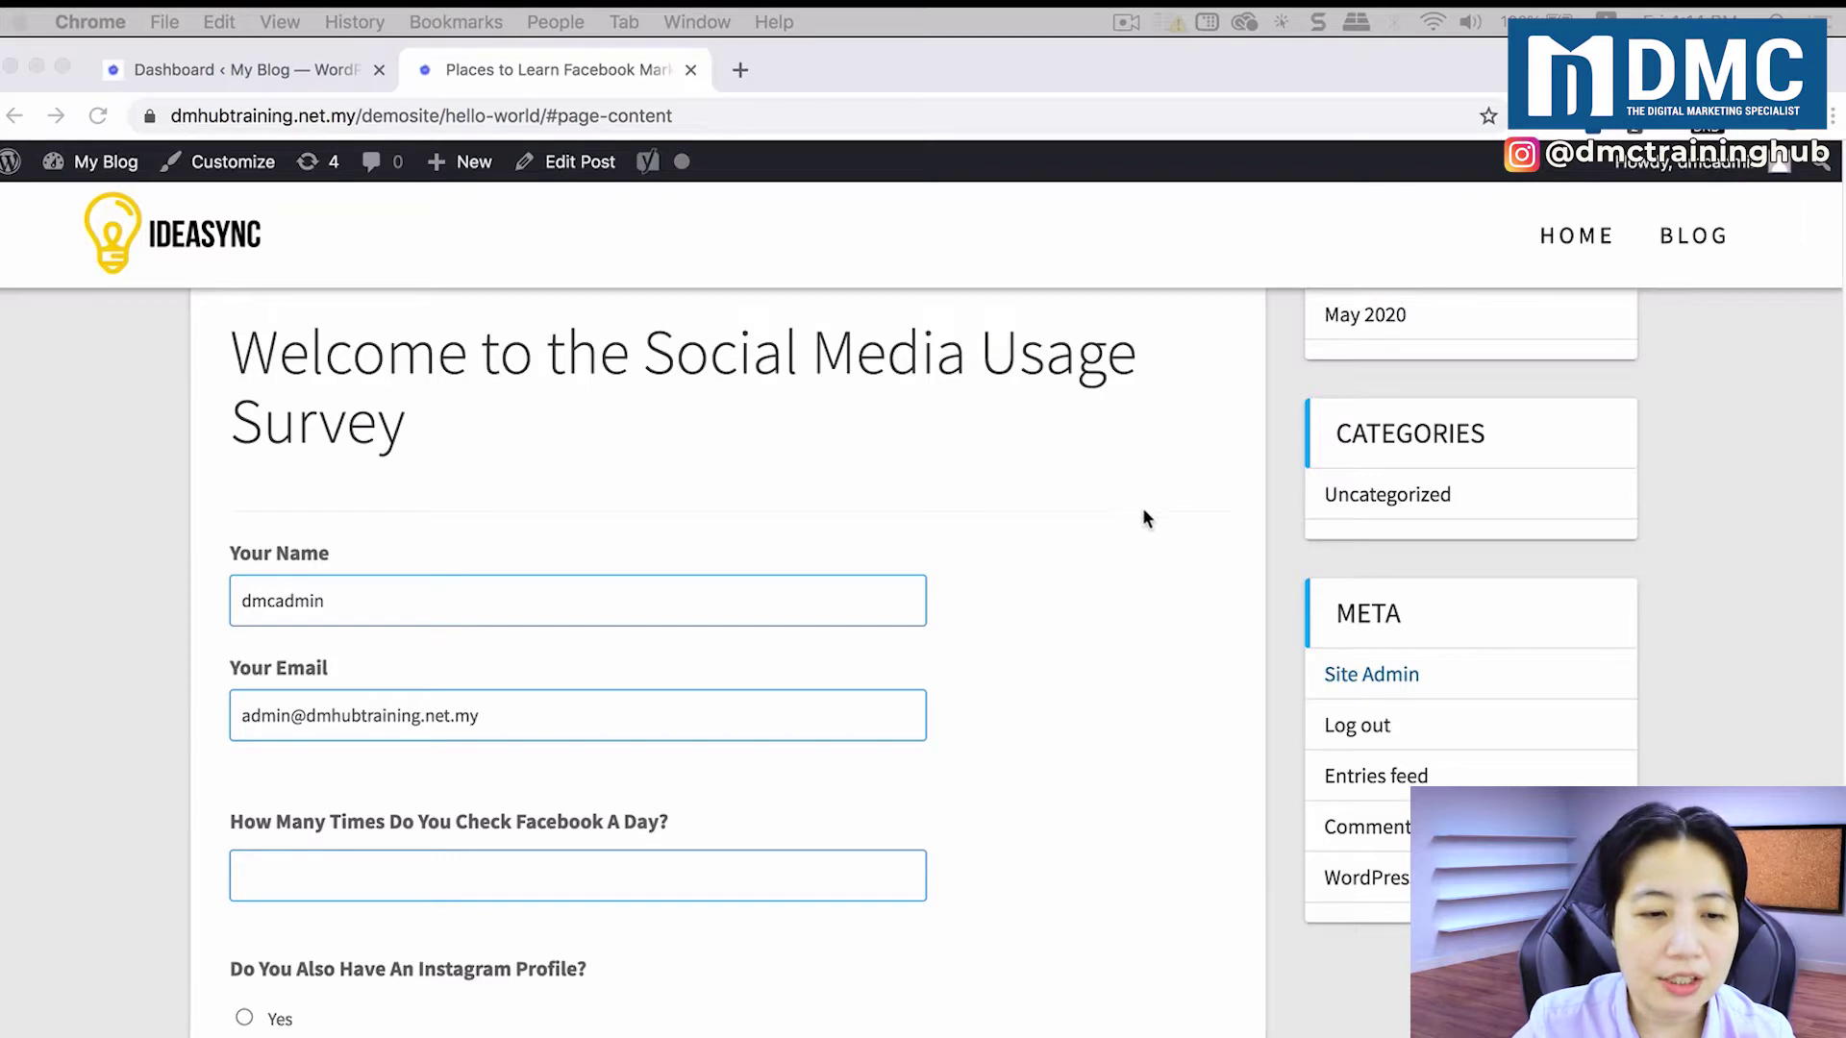
{"action": "scroll", "coordinate": [1145, 514], "scroll_direction": "down", "scroll_amount": 2}
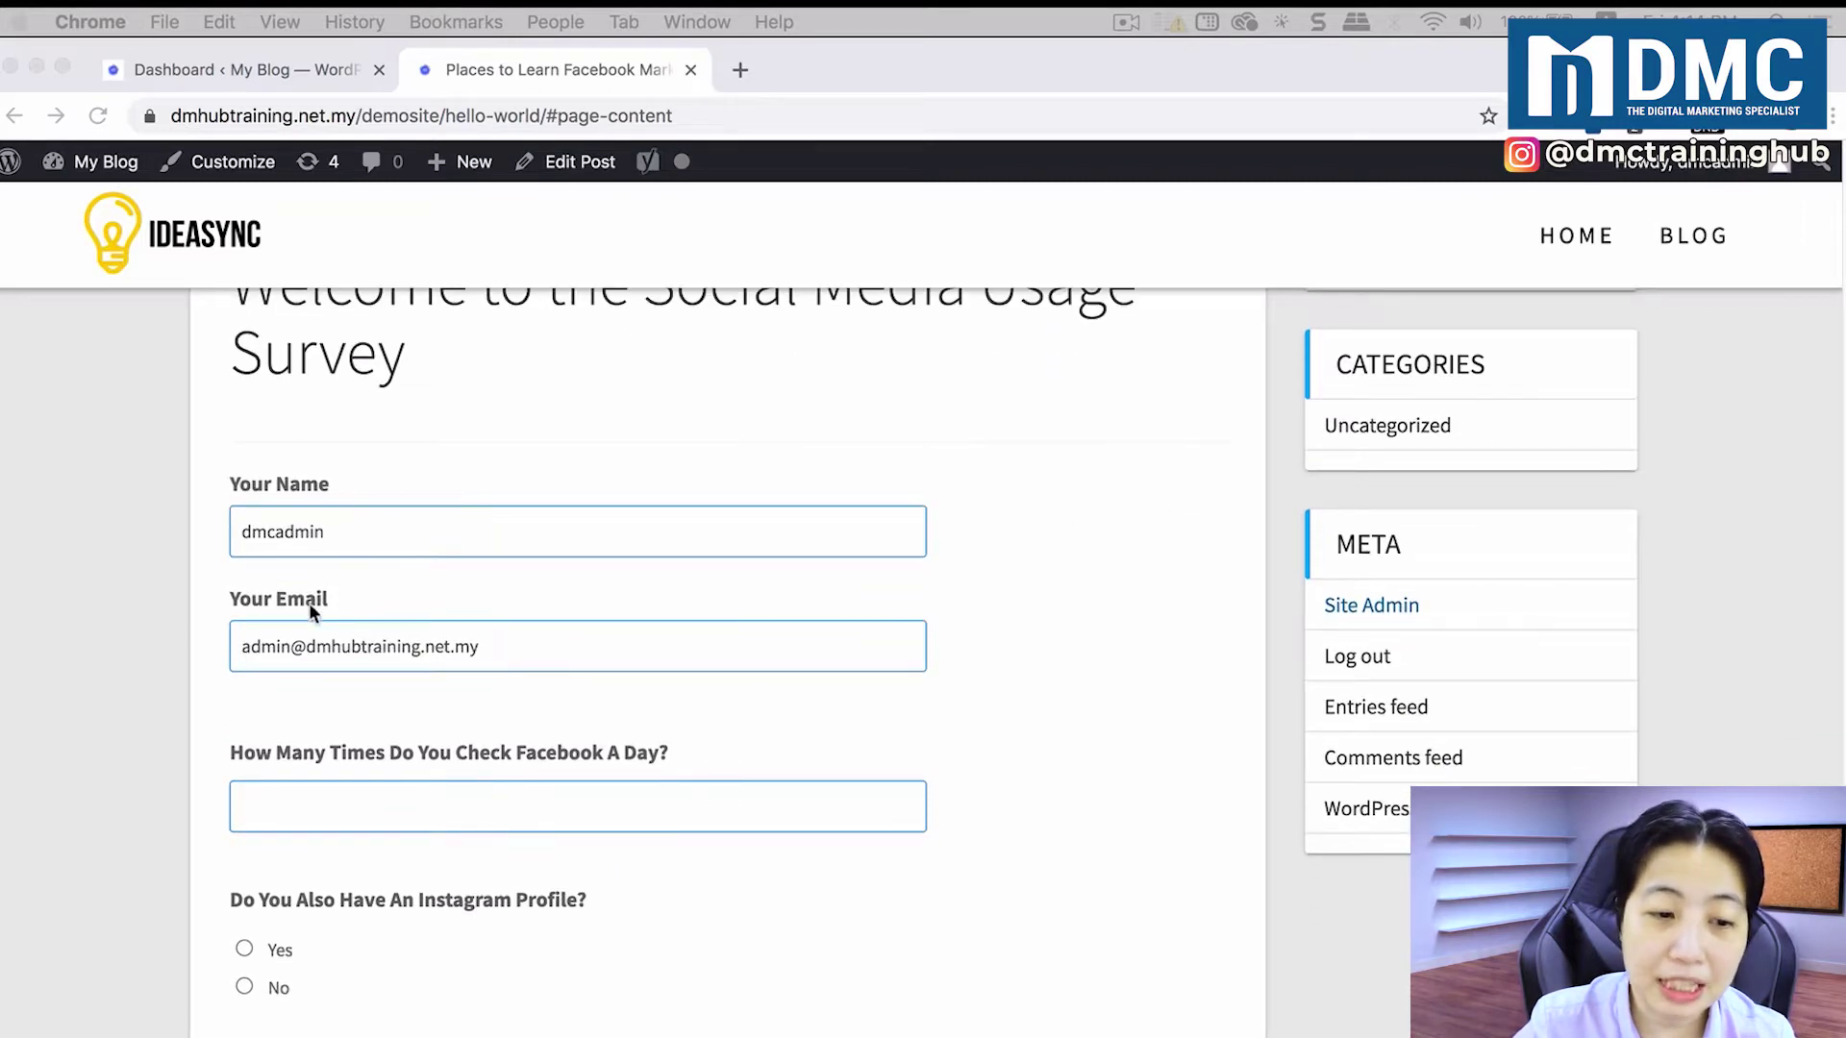
{"action": "scroll", "coordinate": [597, 608], "scroll_direction": "down", "scroll_amount": 8}
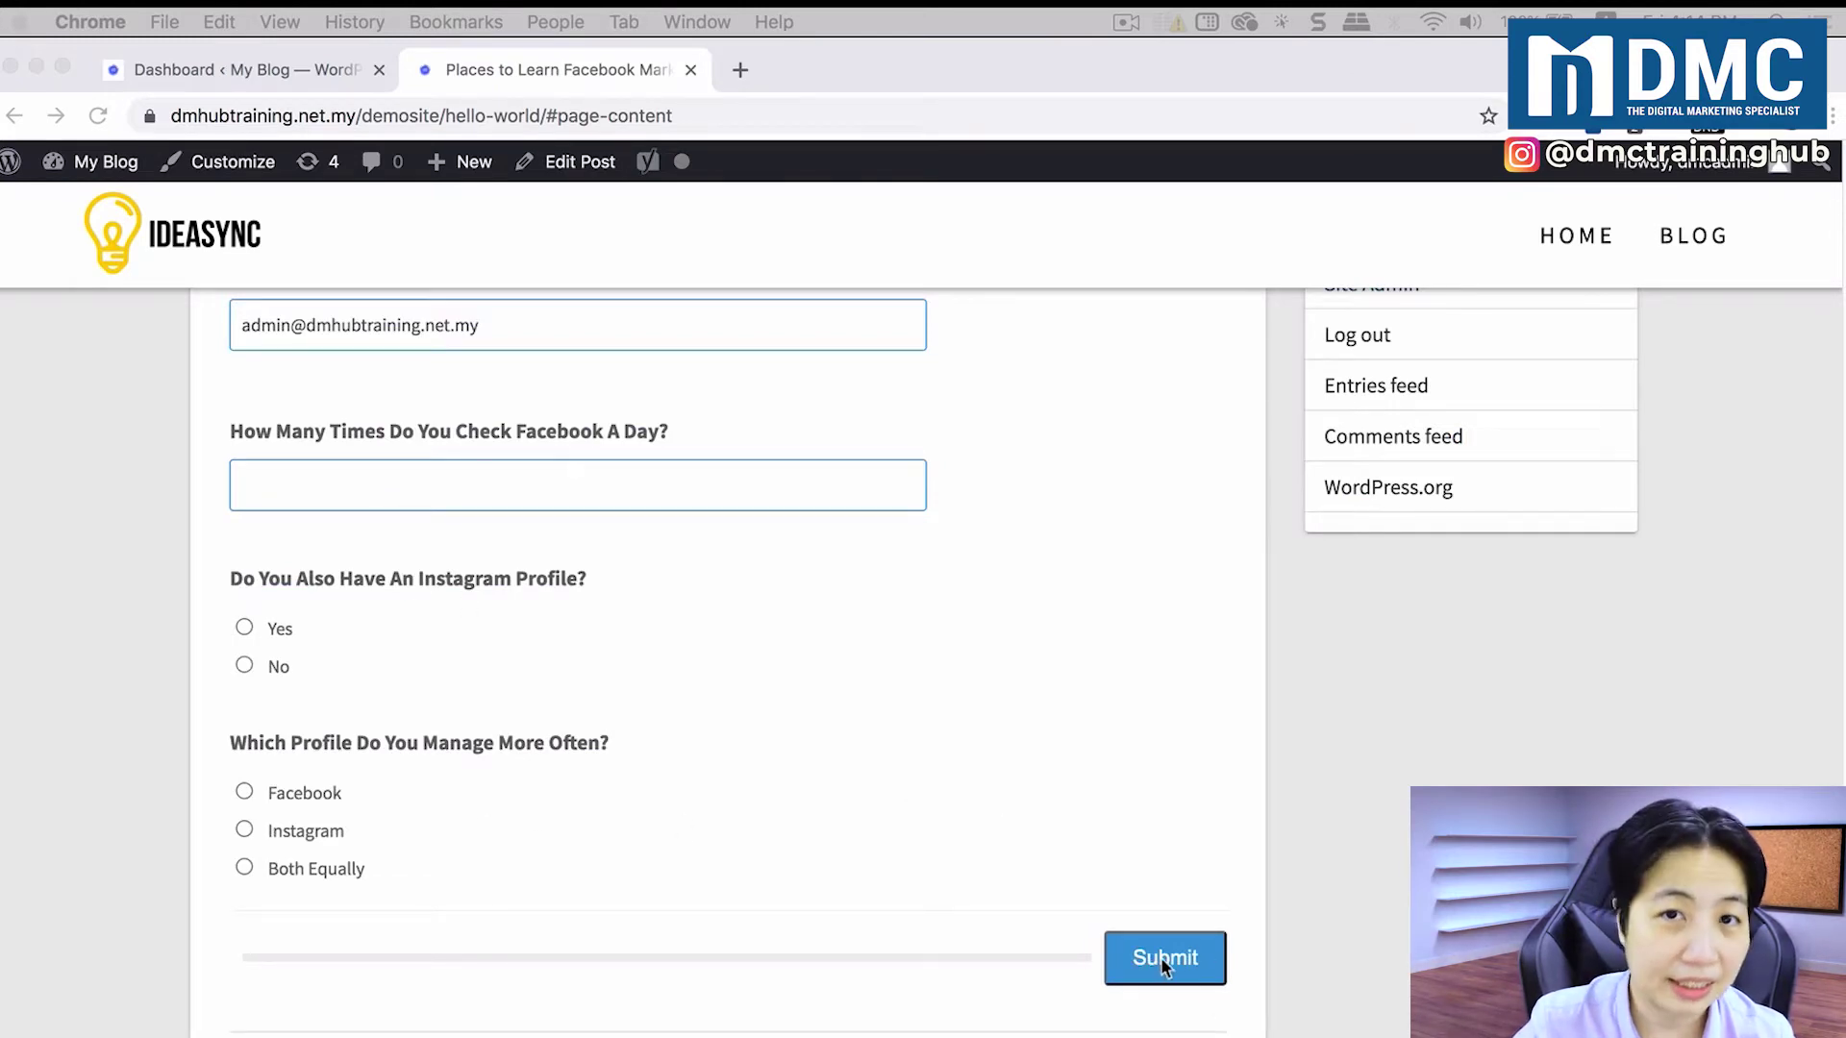
{"action": "scroll", "coordinate": [887, 747], "scroll_direction": "up", "scroll_amount": 4}
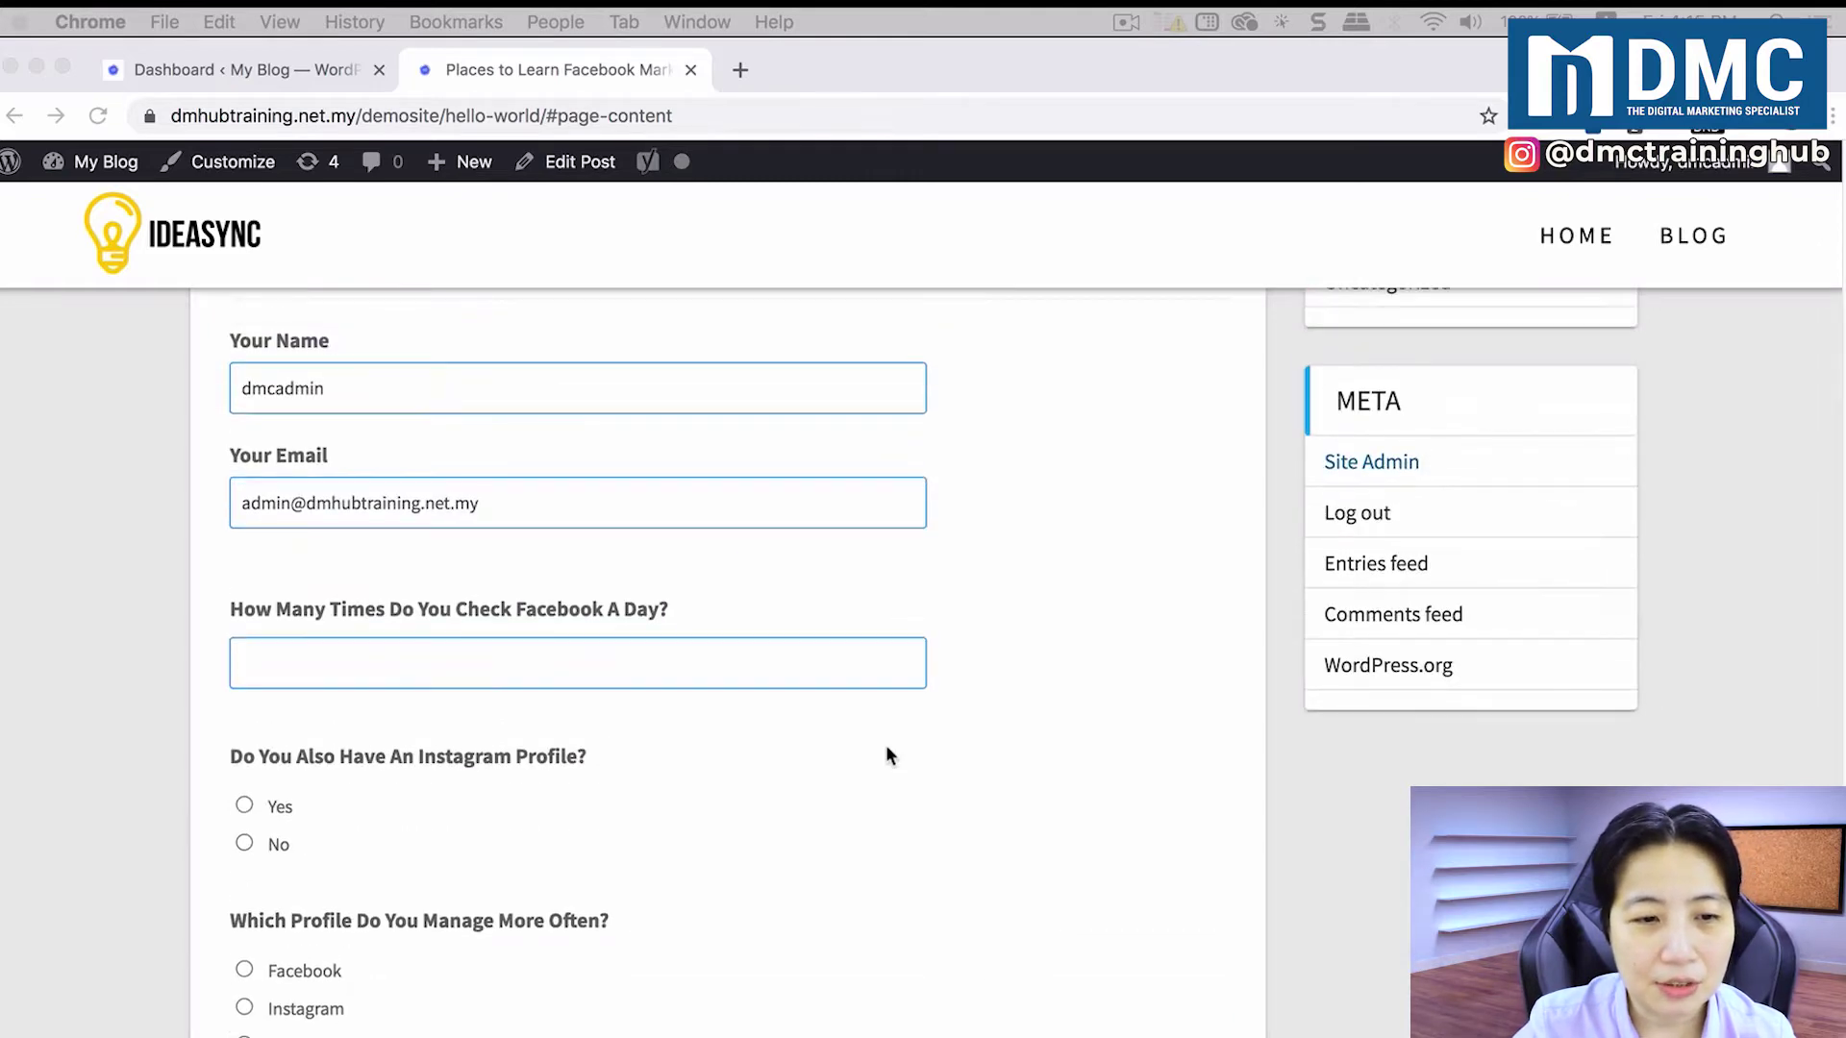
Step: Replace the pre-filled Your Name and Your Email fields with the respondent's own name and e-mail
{"action": "double_click", "coordinate": [373, 385]}
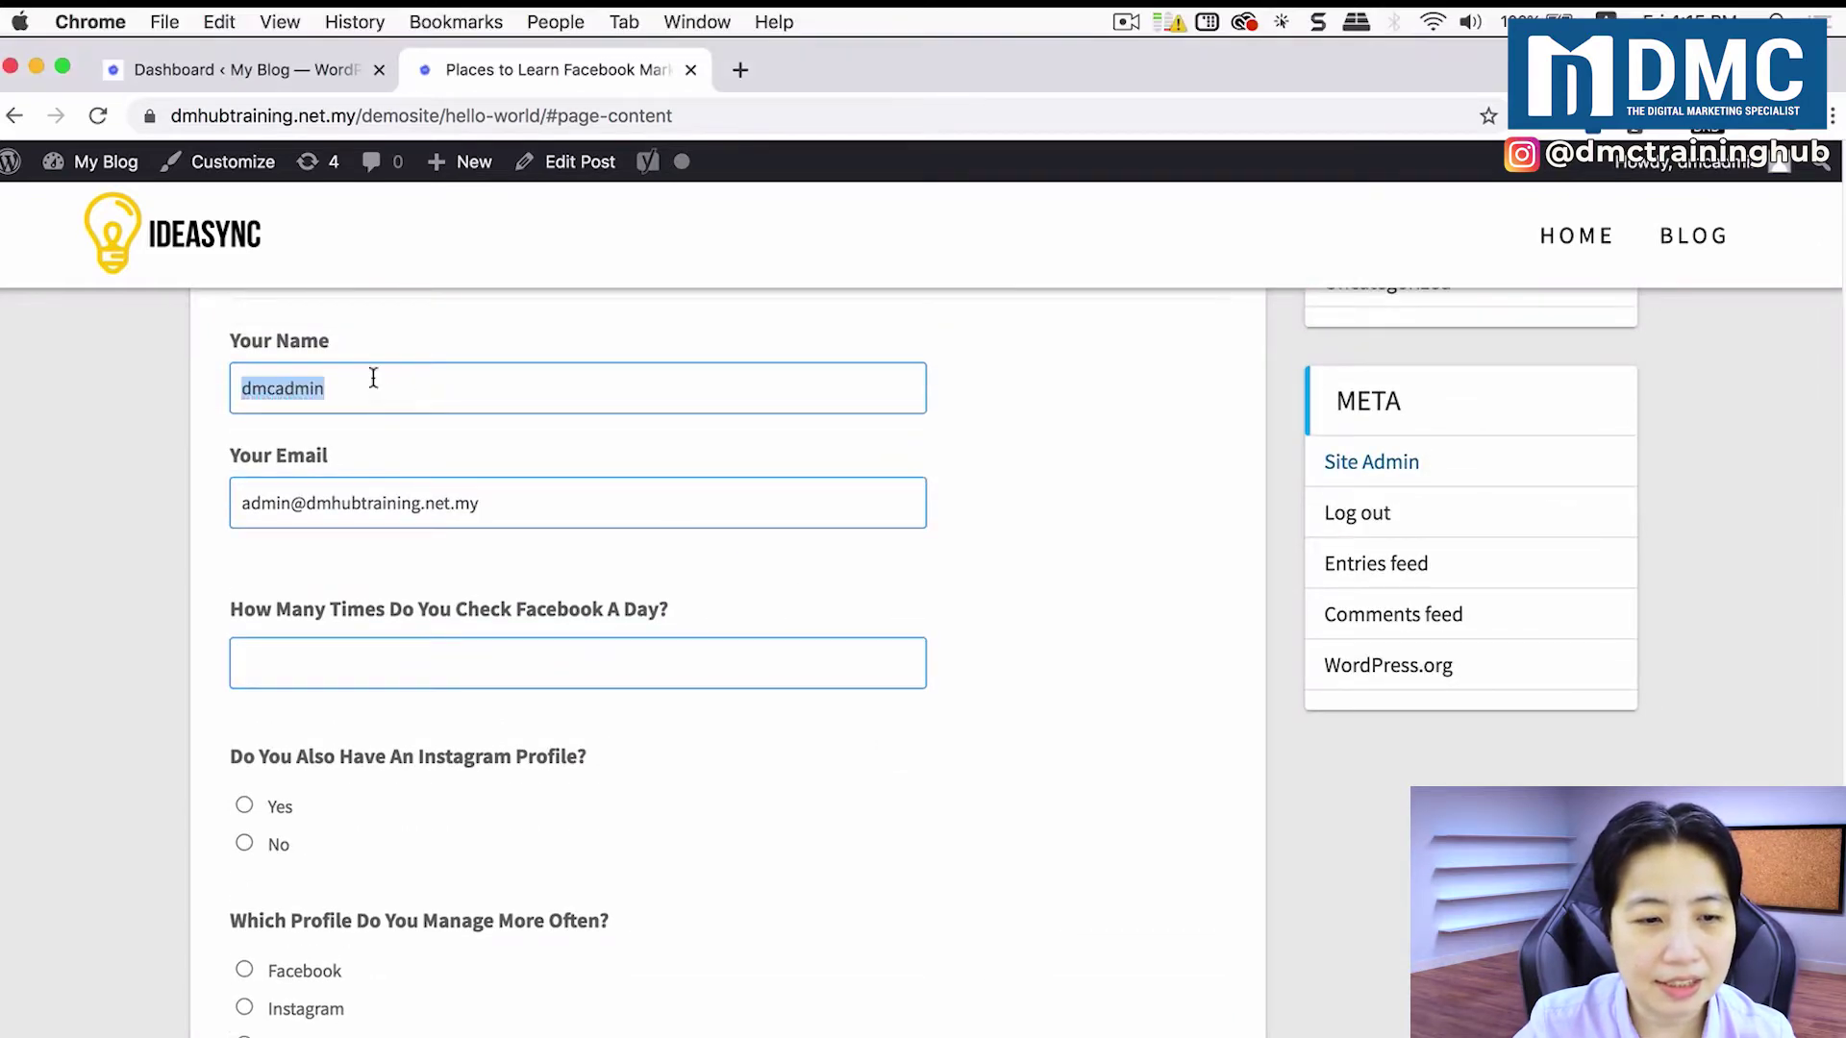
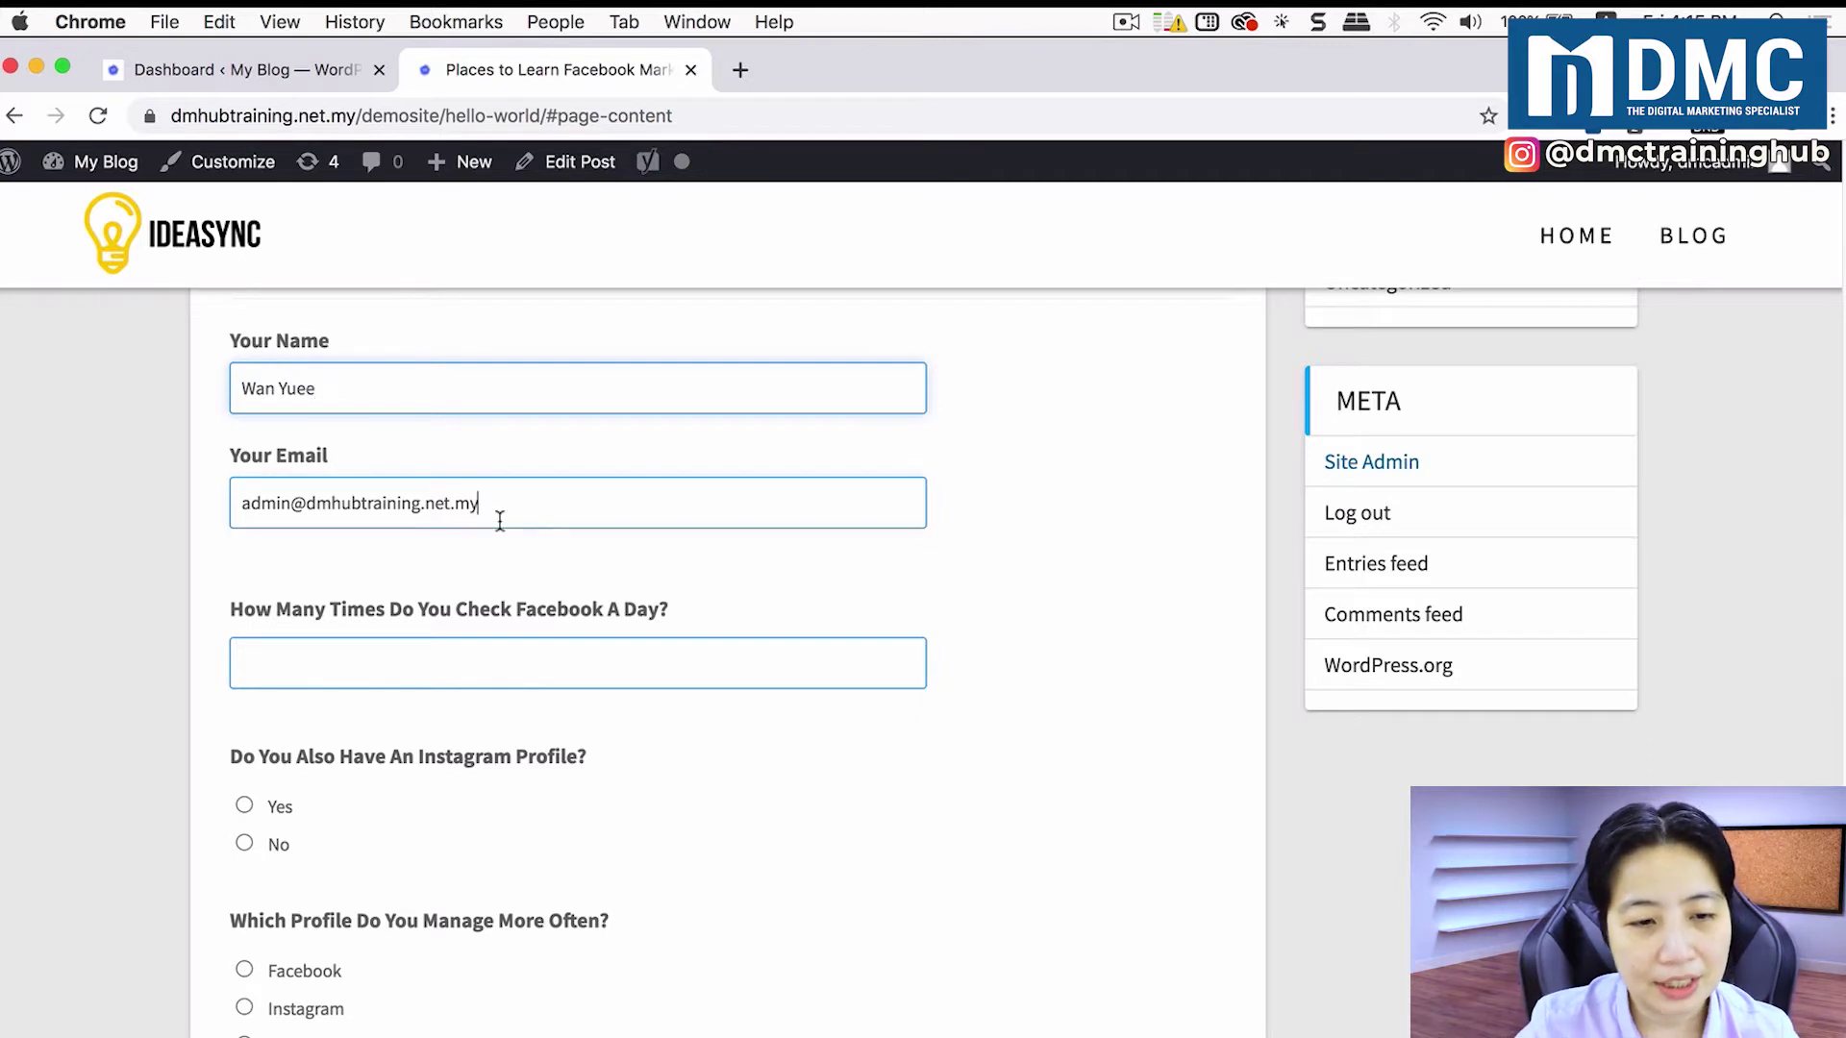
{"action": "triple_click", "coordinate": [504, 511]}
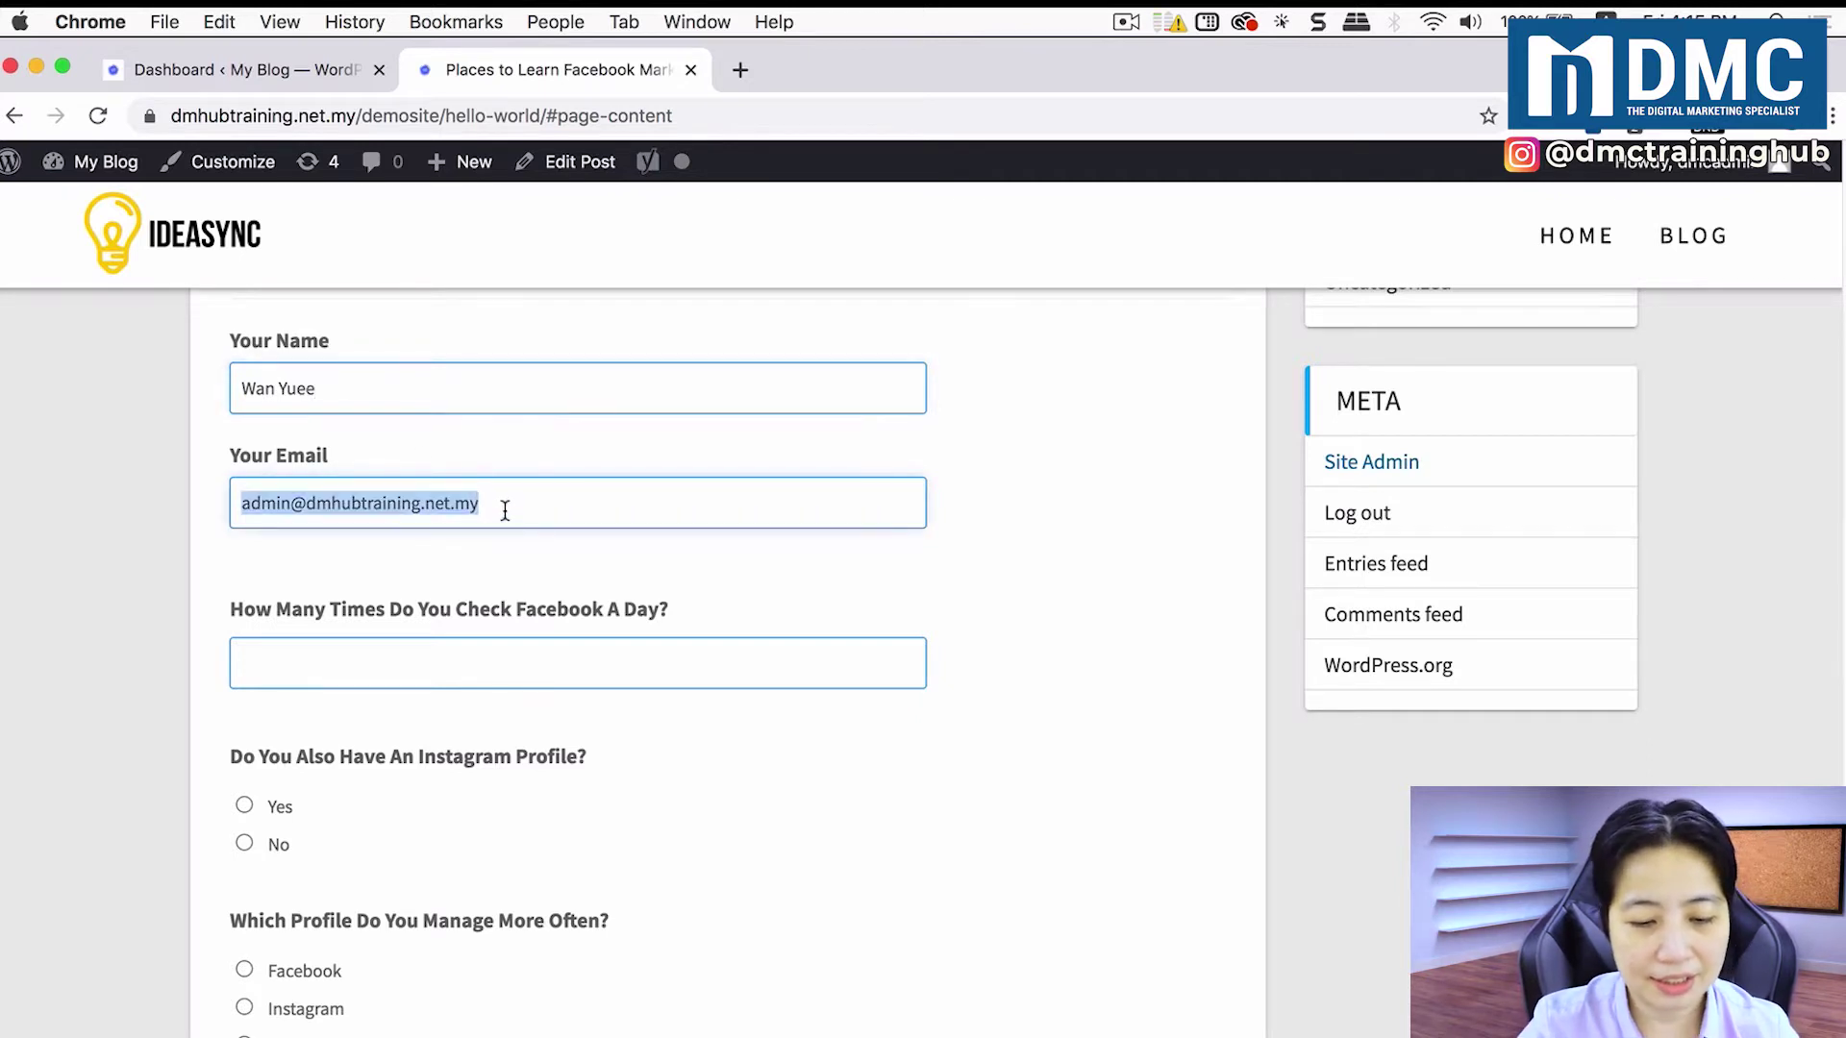
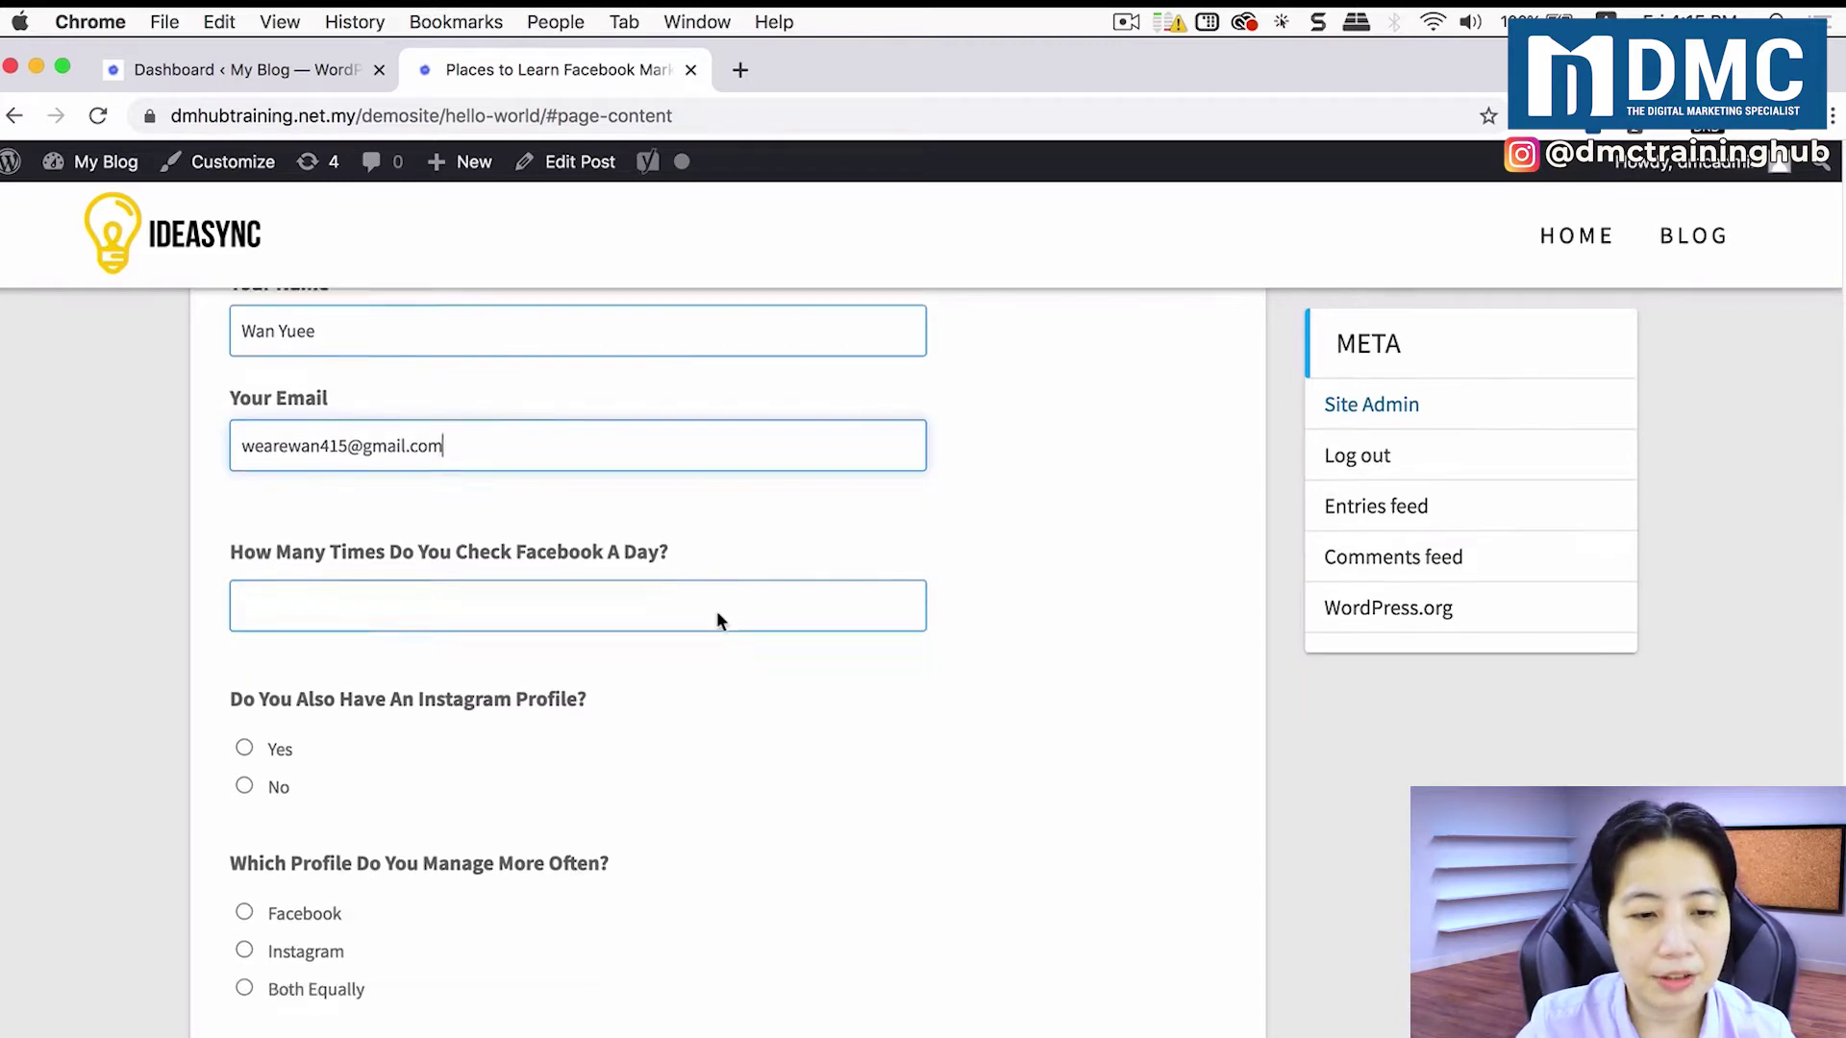
Step: Answer 3 Facebook checks a day, Yes to Instagram, Facebook managed more, and submit the survey
{"action": "scroll", "coordinate": [717, 609], "scroll_direction": "down", "scroll_amount": 5}
{"action": "left_click", "coordinate": [640, 421]}
{"action": "type", "text": "3"}
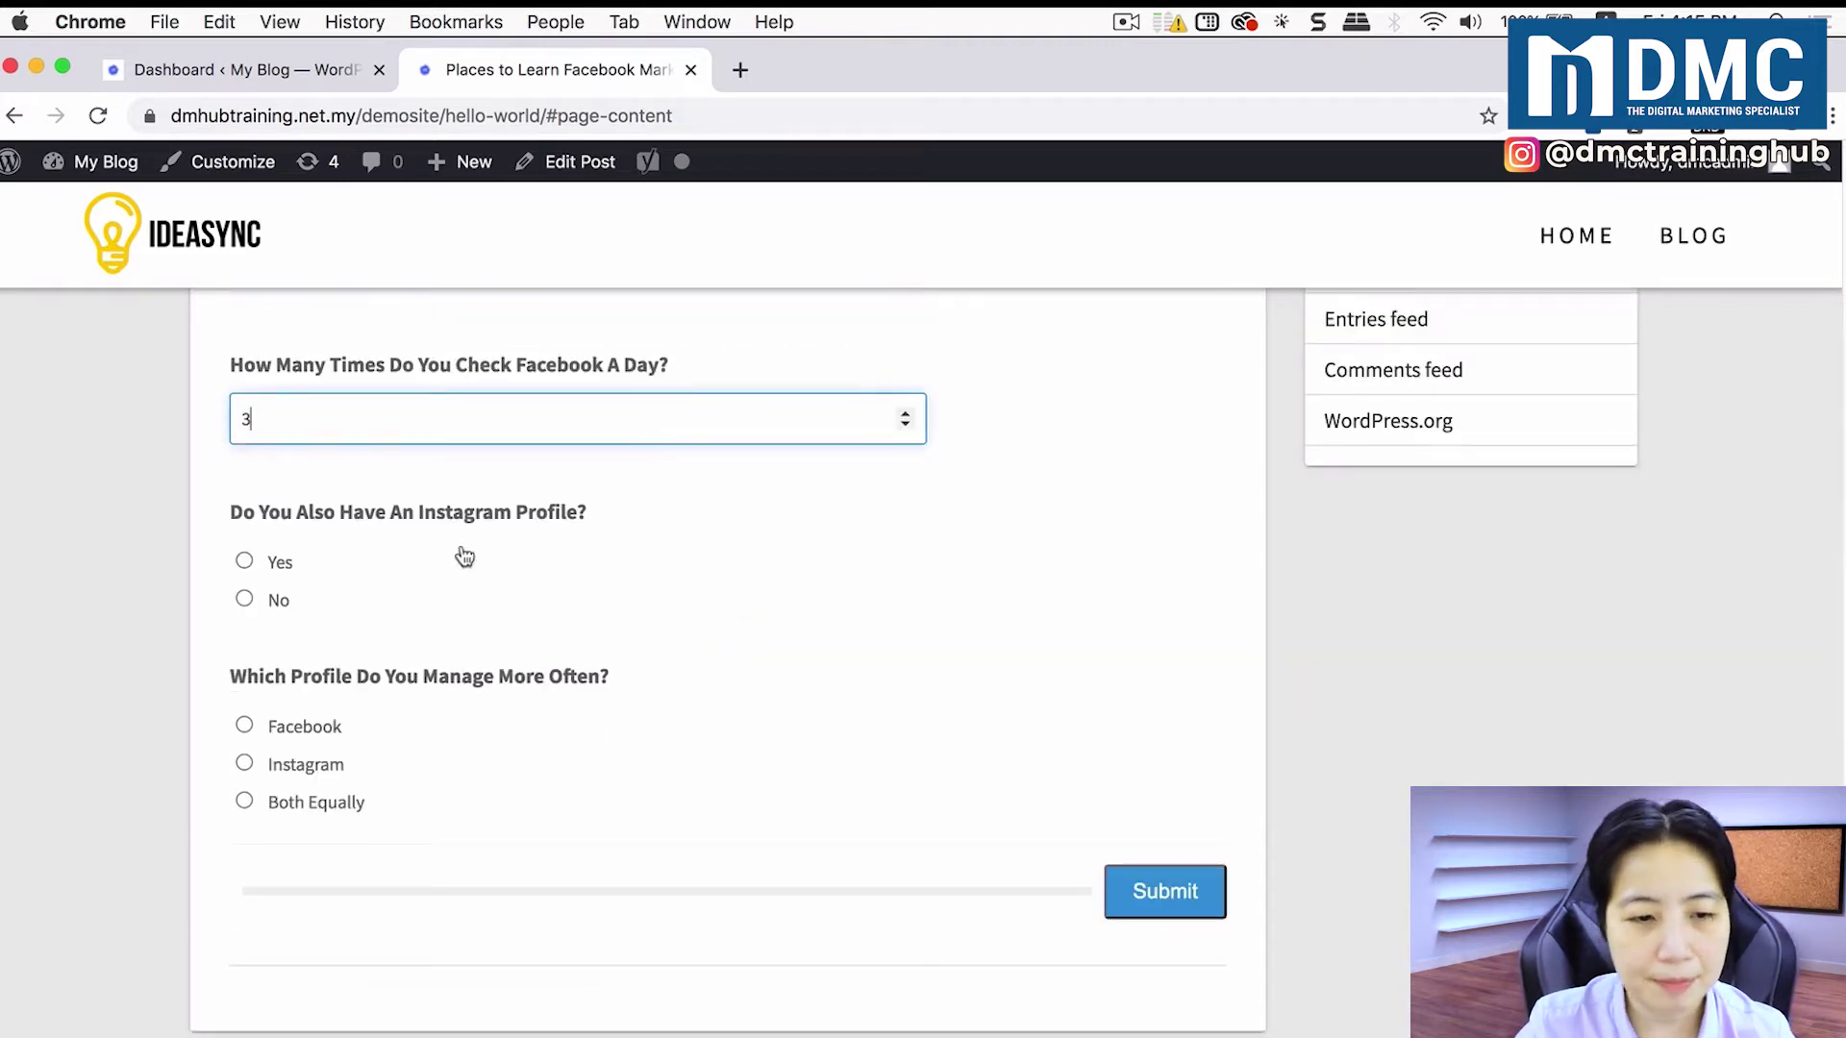
{"action": "left_click", "coordinate": [265, 567]}
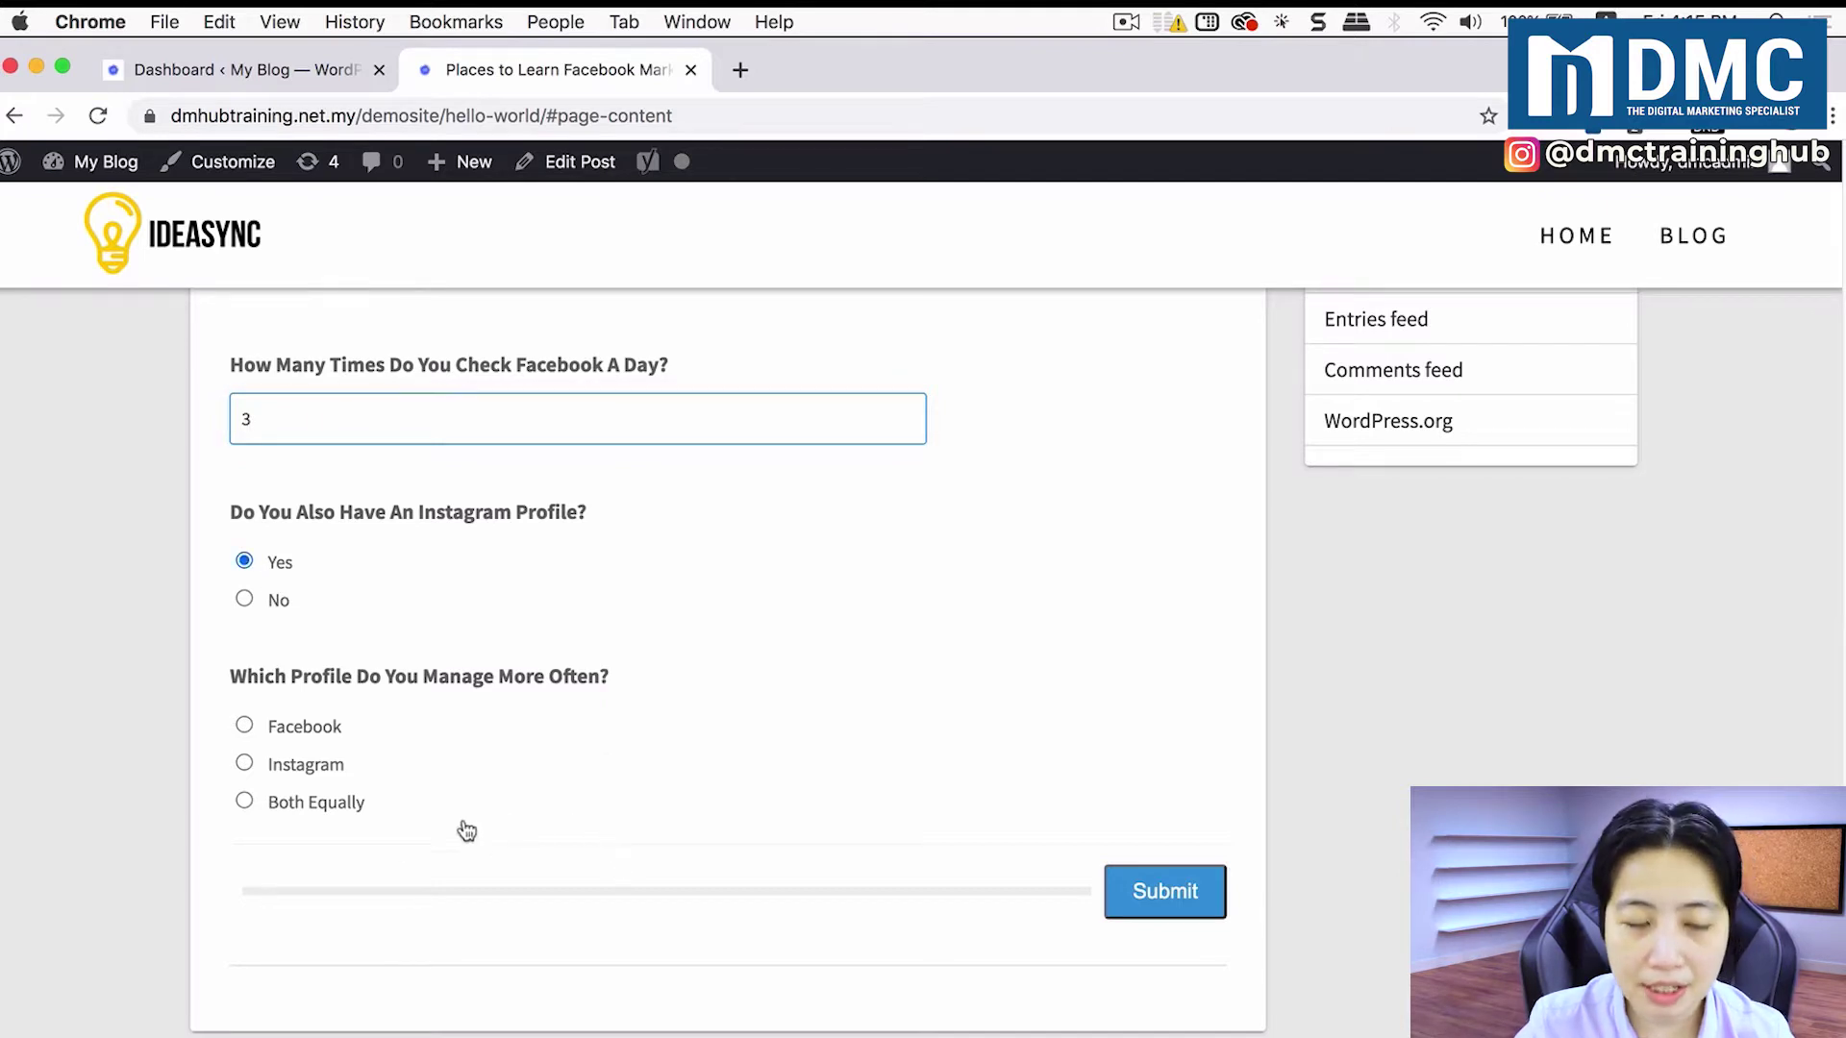
{"action": "left_click", "coordinate": [300, 733]}
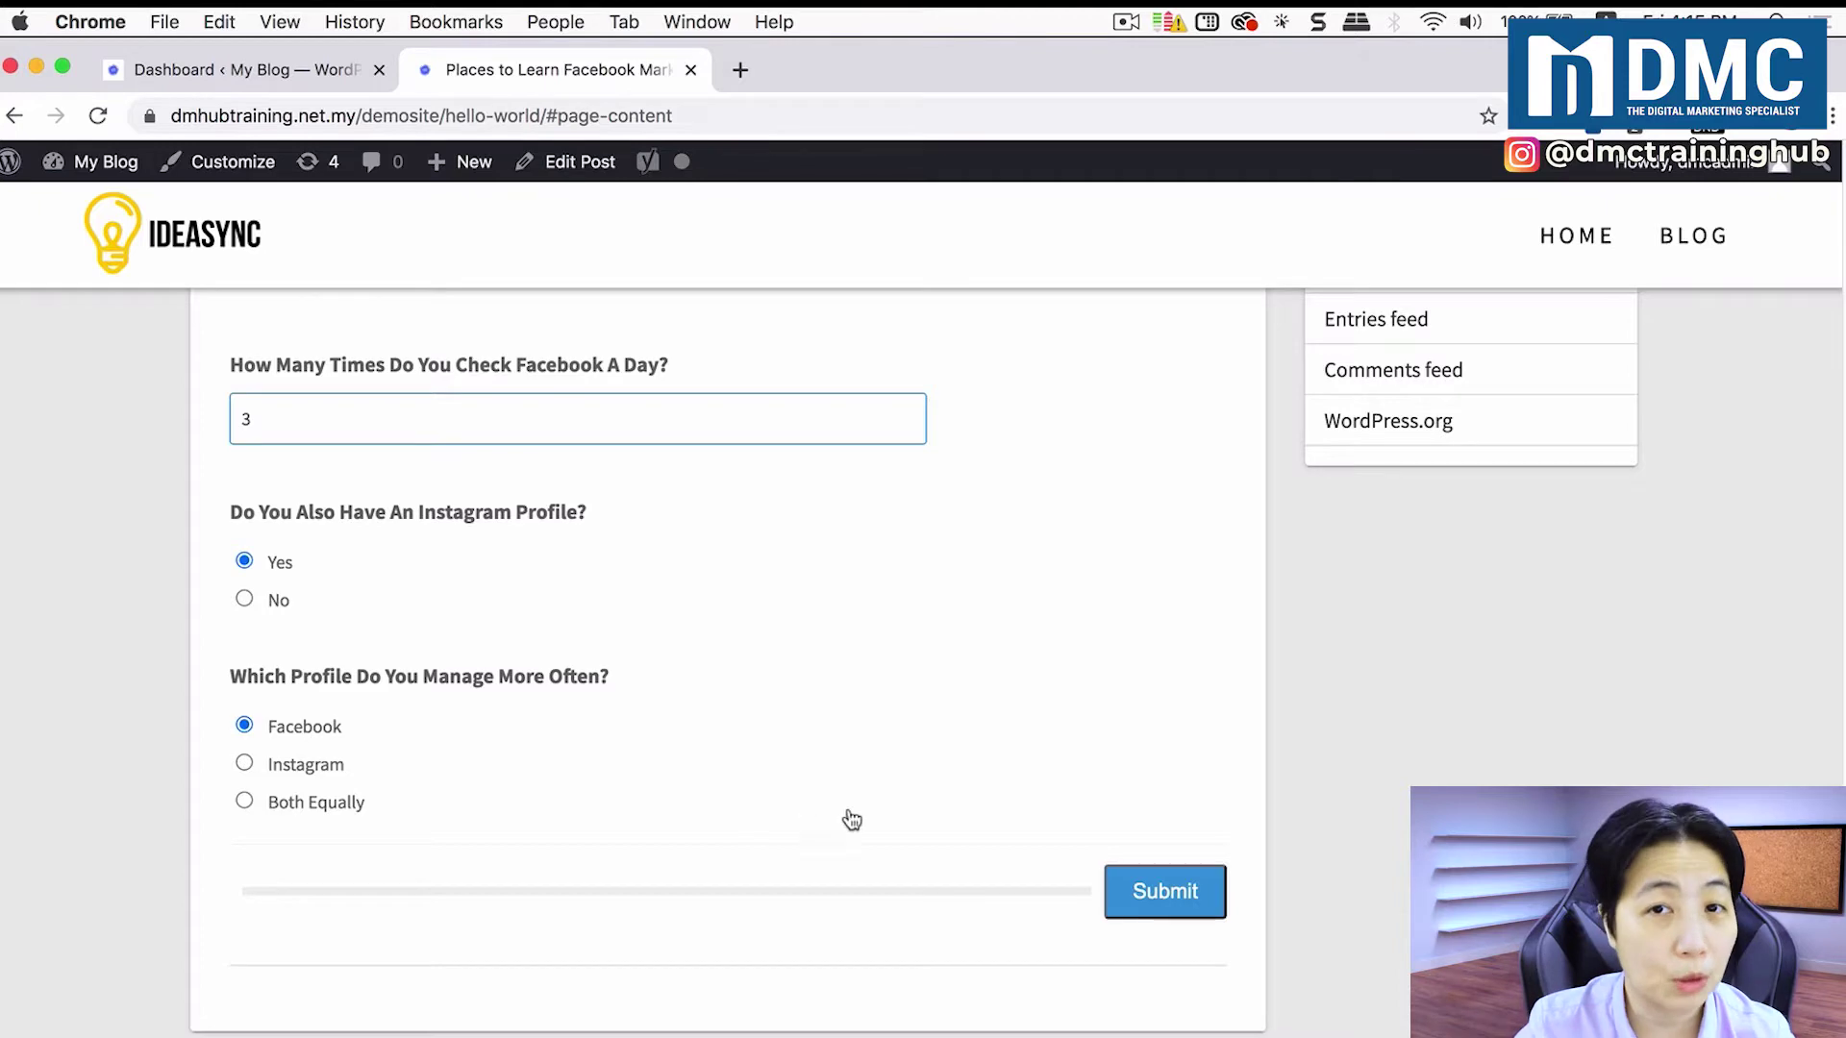
{"action": "left_click", "coordinate": [1181, 892]}
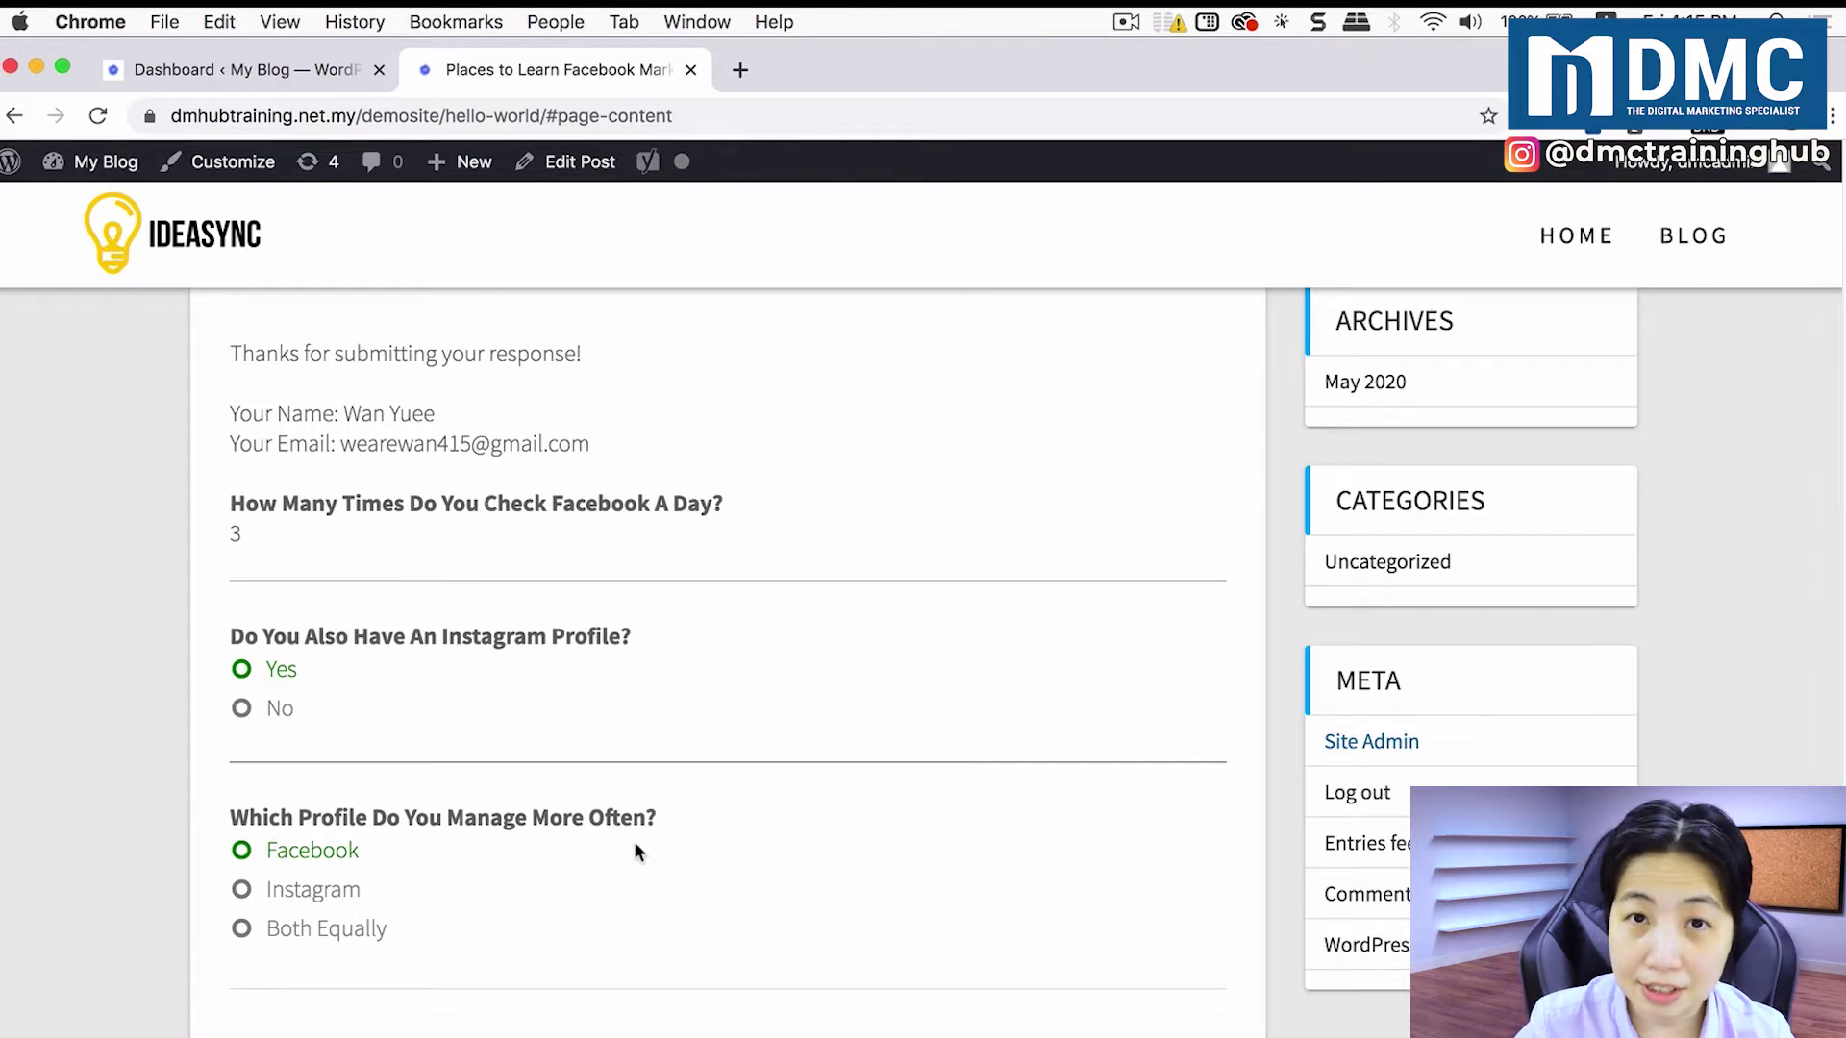
Step: Go from the admin dashboard through QSM's previously created quizzes to the Social Media Usage Survey results
{"action": "left_click", "coordinate": [275, 73]}
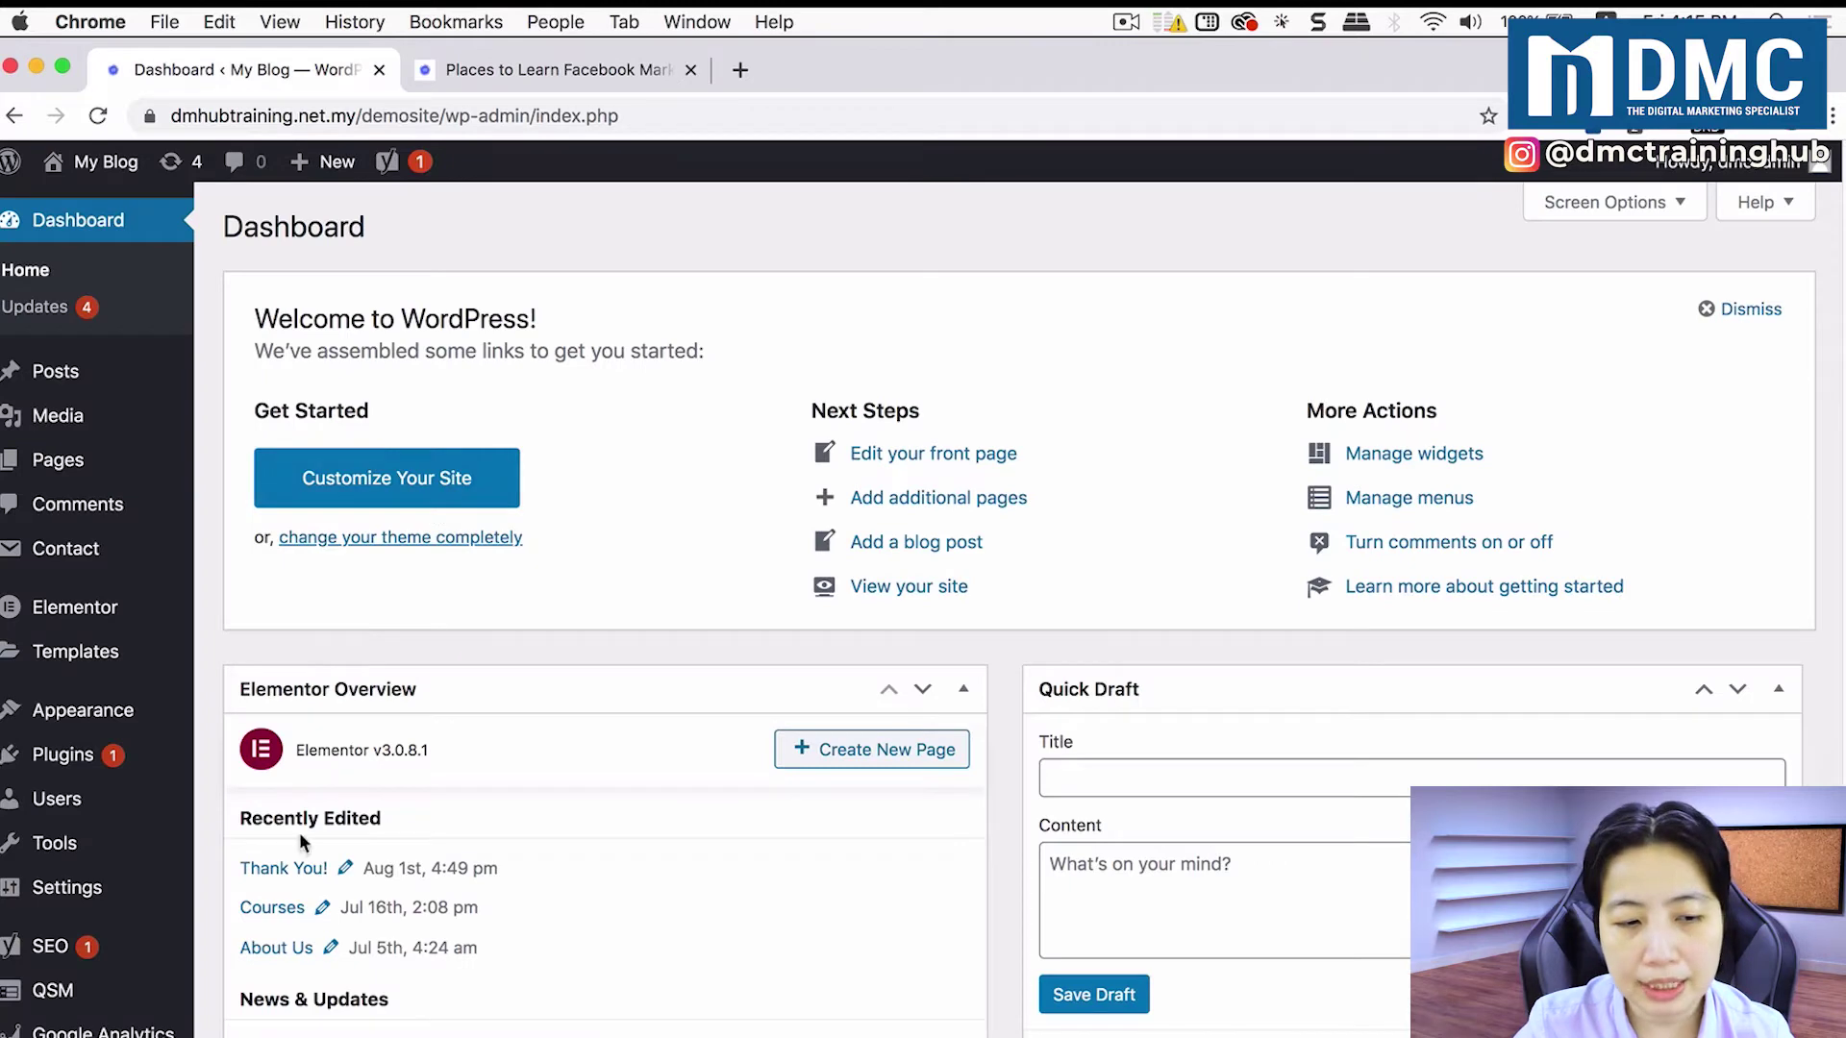
{"action": "left_click", "coordinate": [123, 998]}
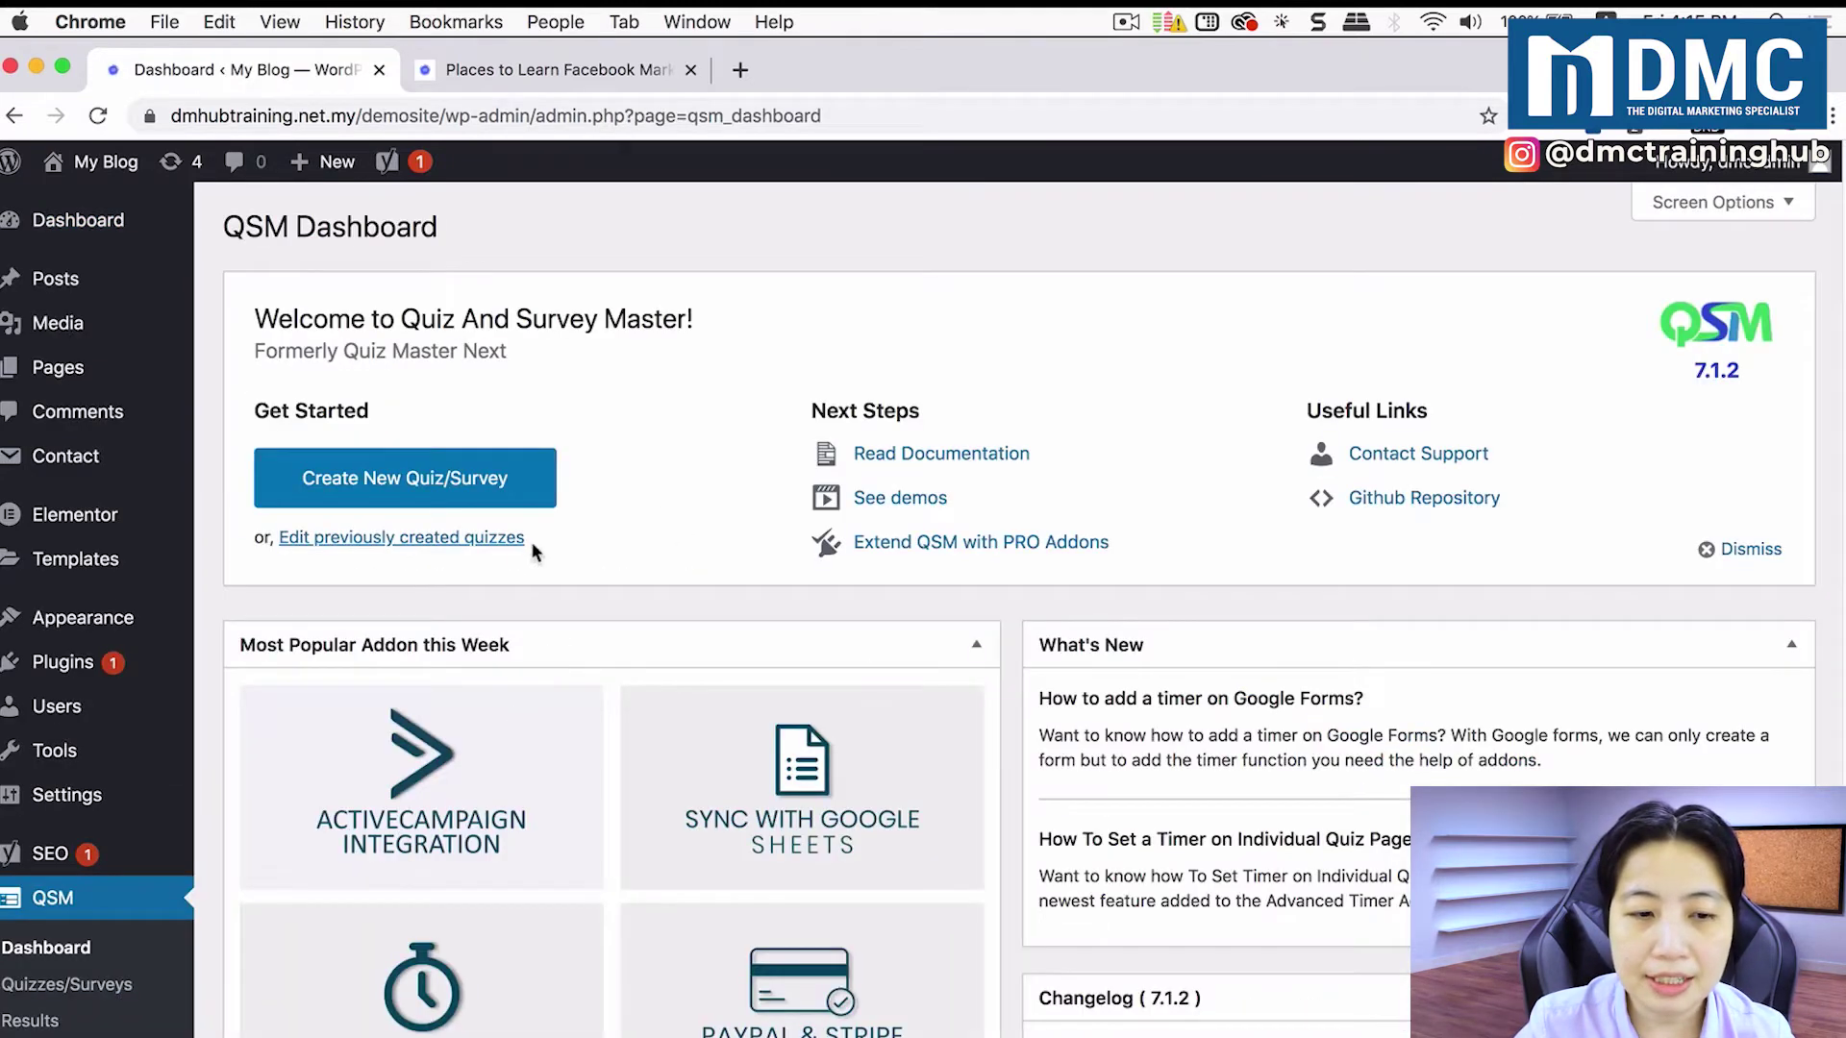
{"action": "left_click", "coordinate": [434, 542]}
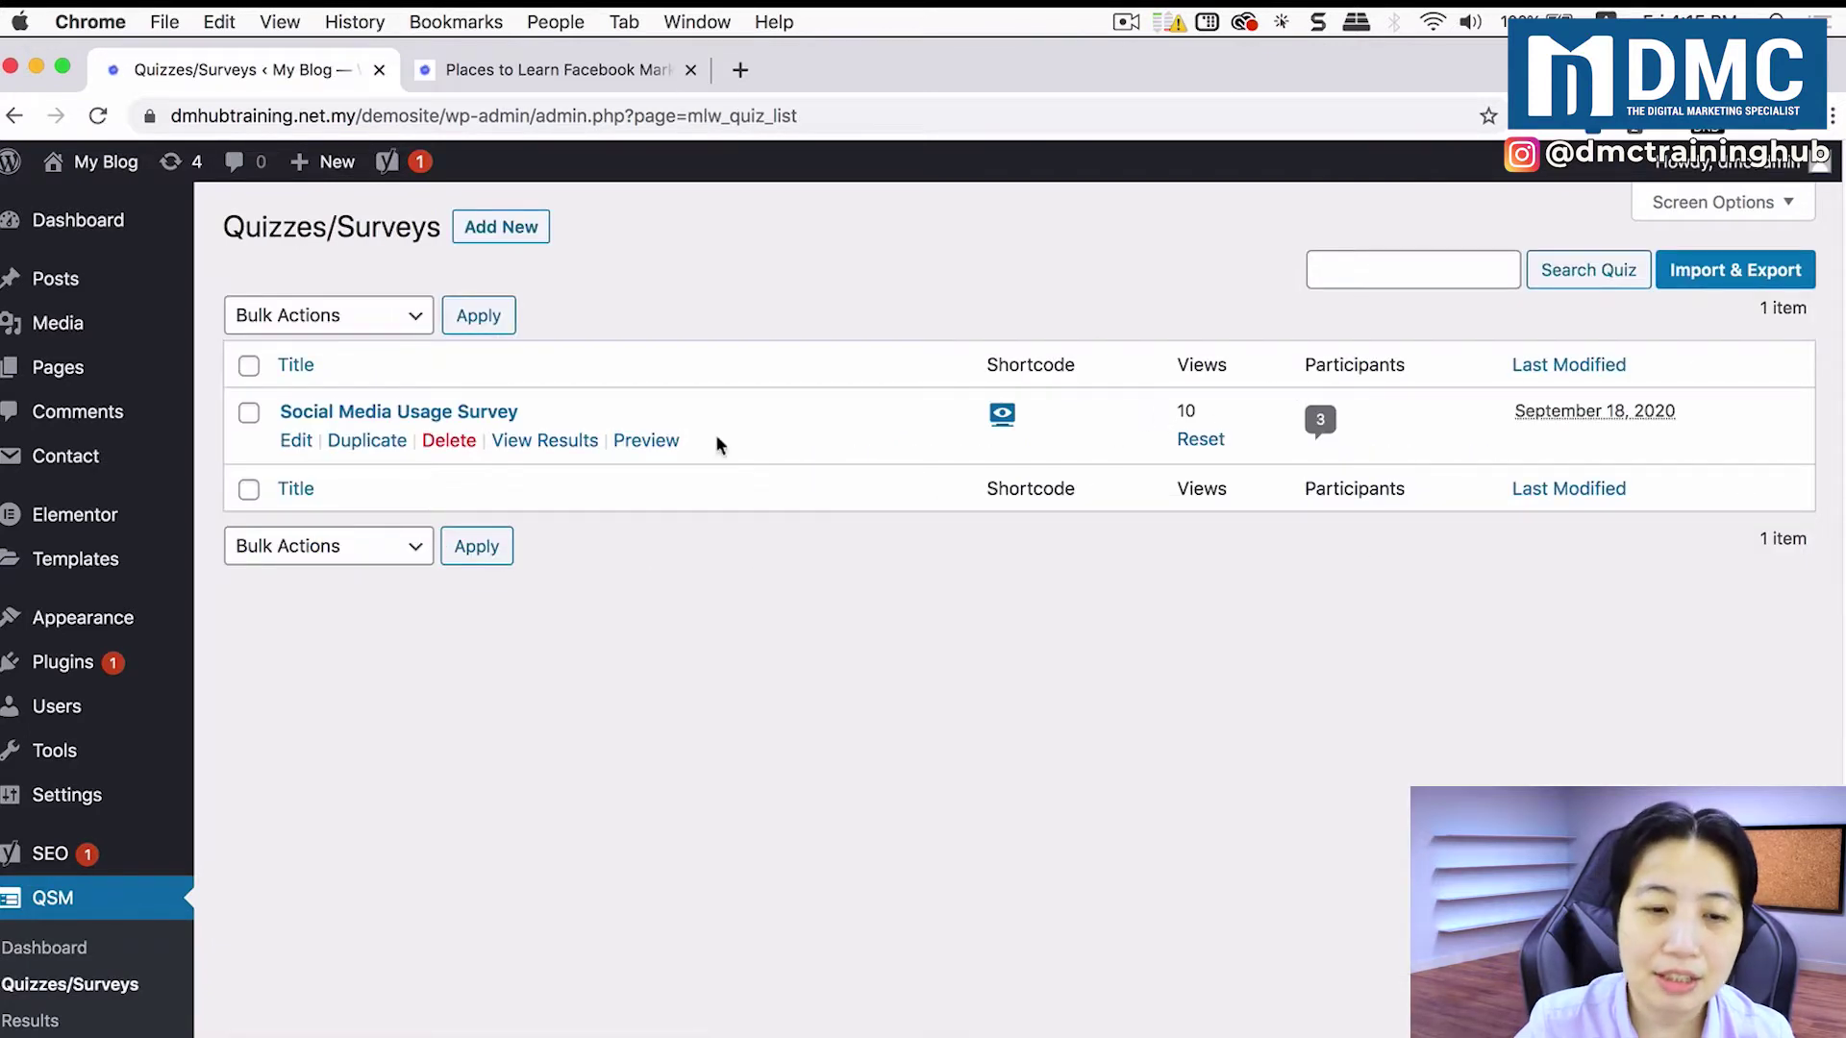
{"action": "left_click", "coordinate": [574, 445]}
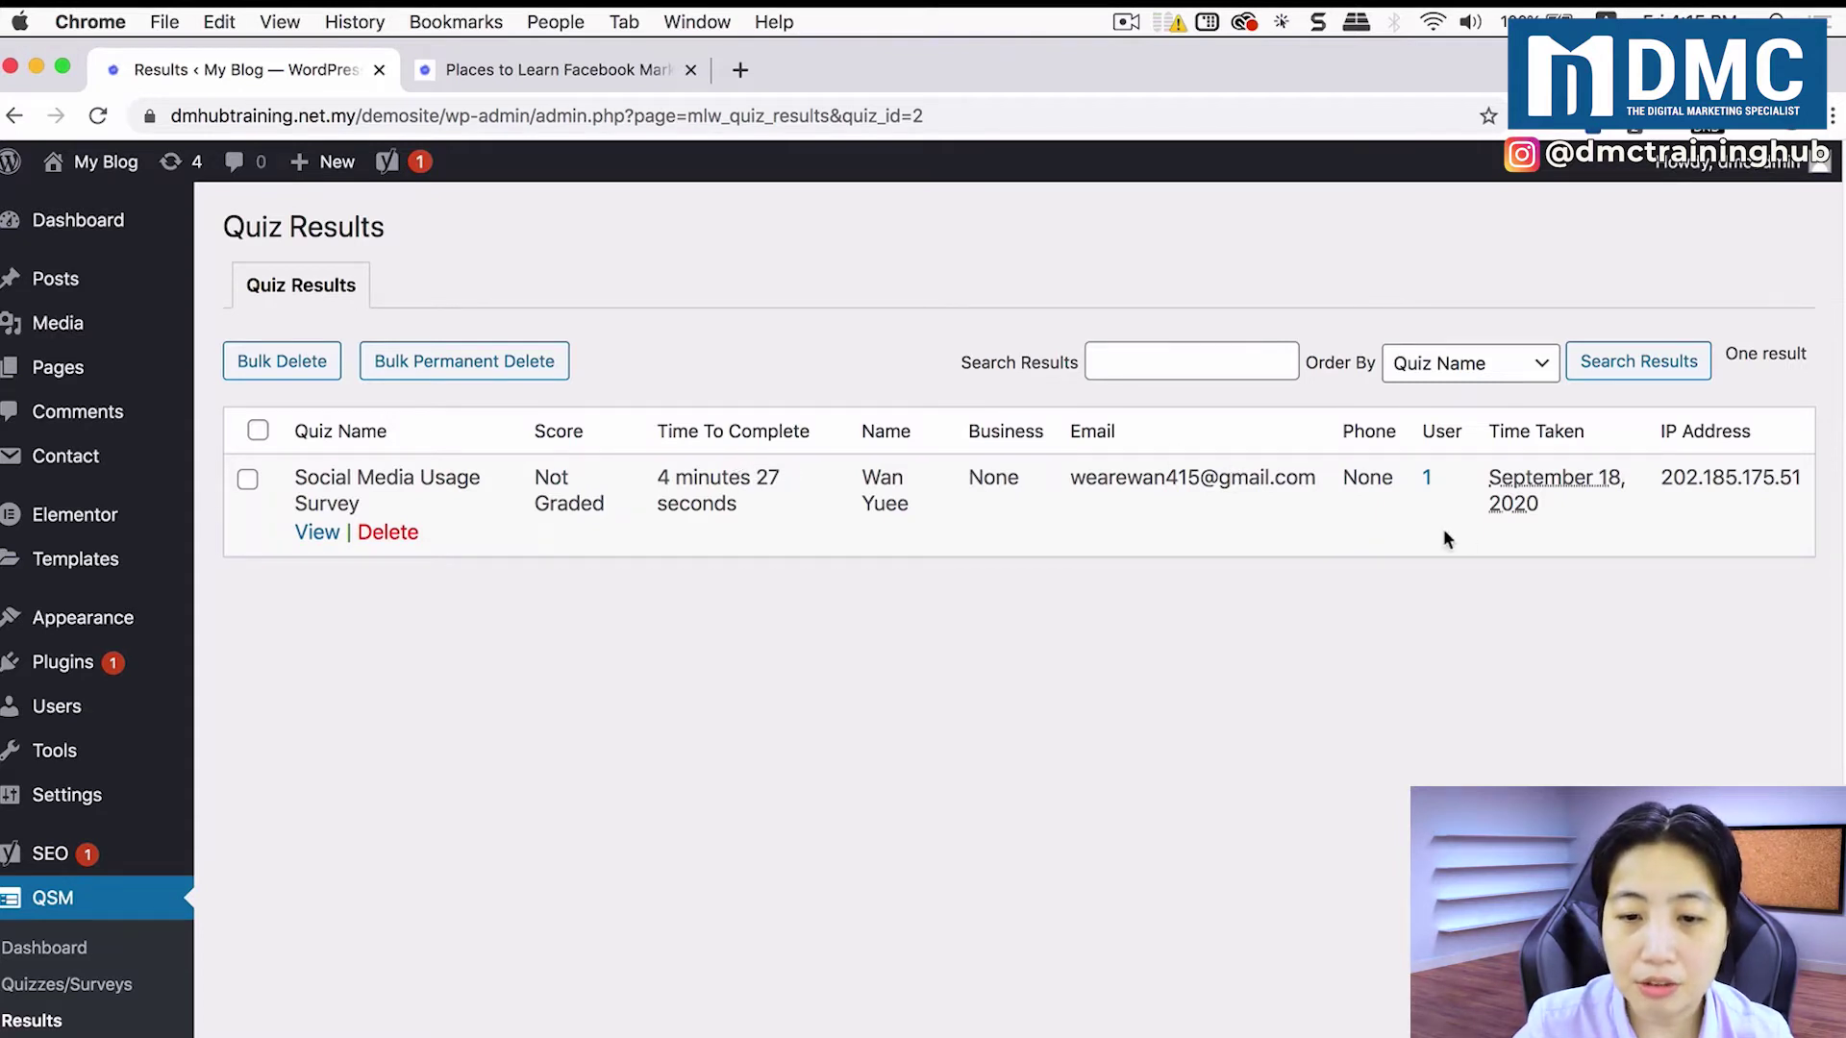
Step: Review the submission's details: 00:04:27 time taken and responses 3, Yes and Facebook
{"action": "left_click", "coordinate": [318, 534]}
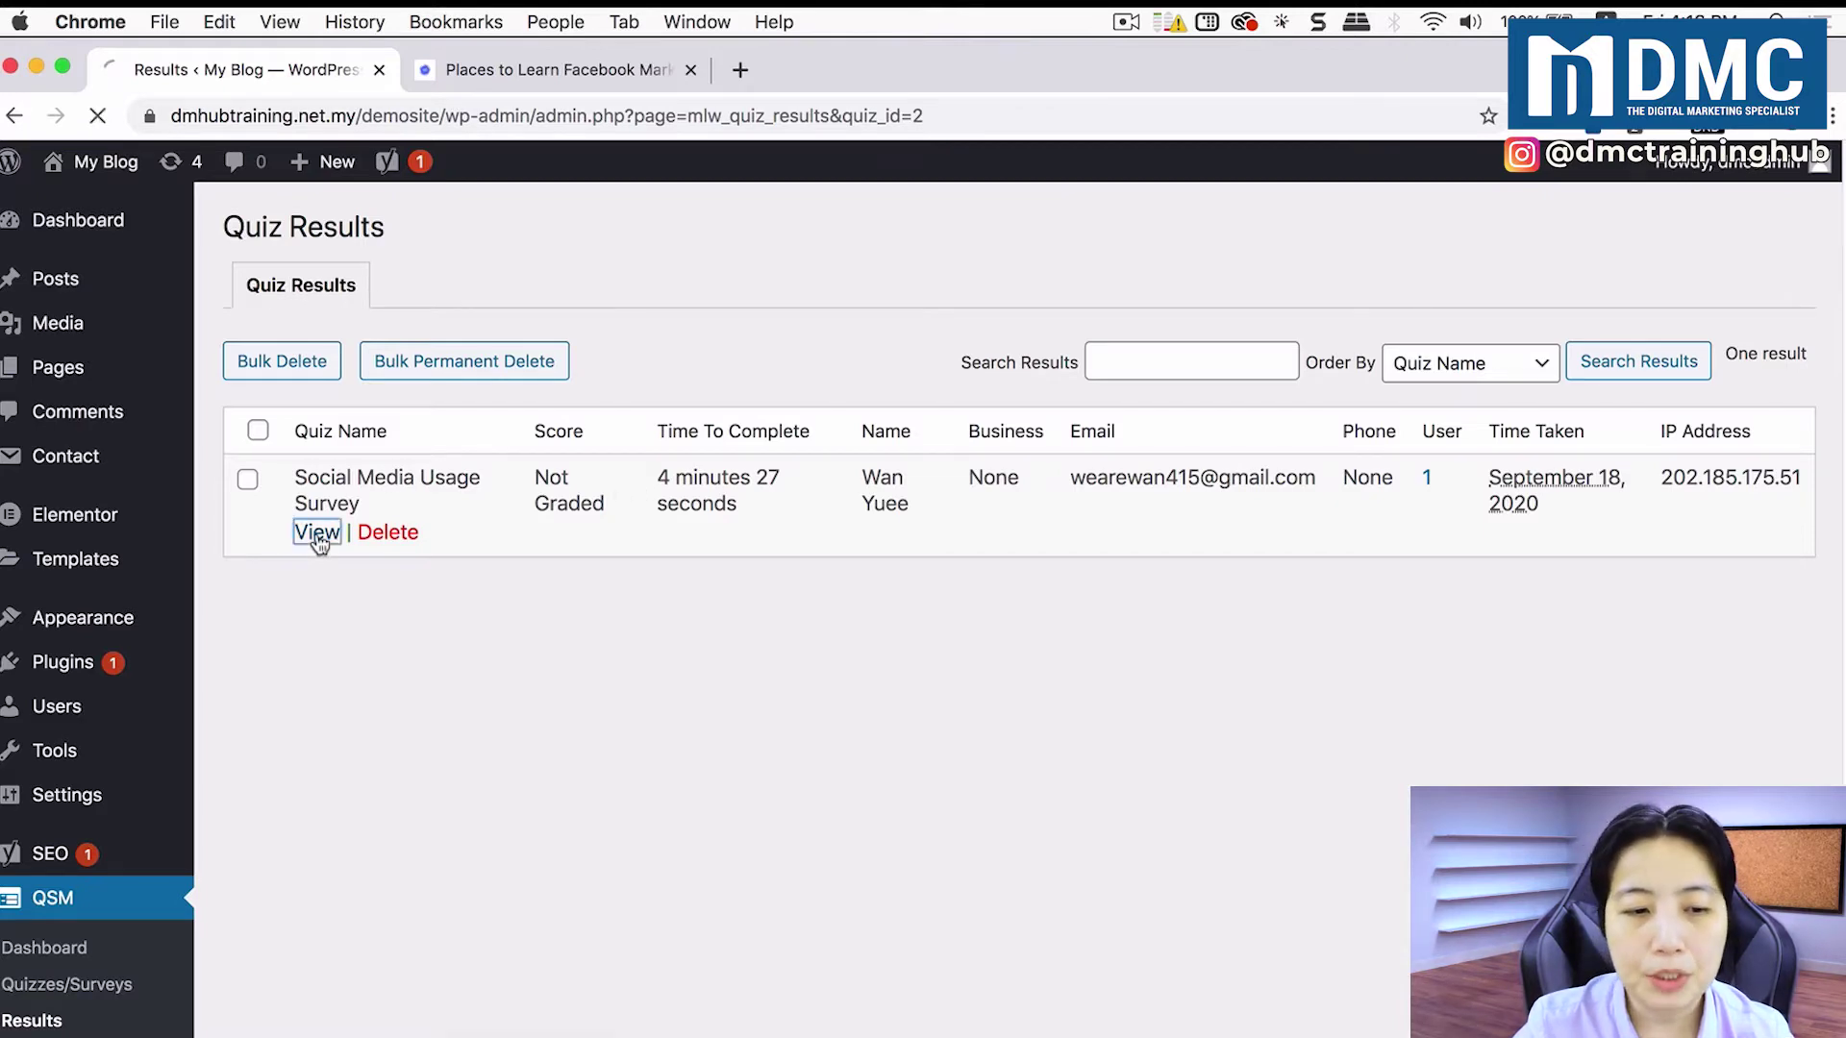
{"action": "scroll", "coordinate": [1081, 673], "scroll_direction": "down", "scroll_amount": 3}
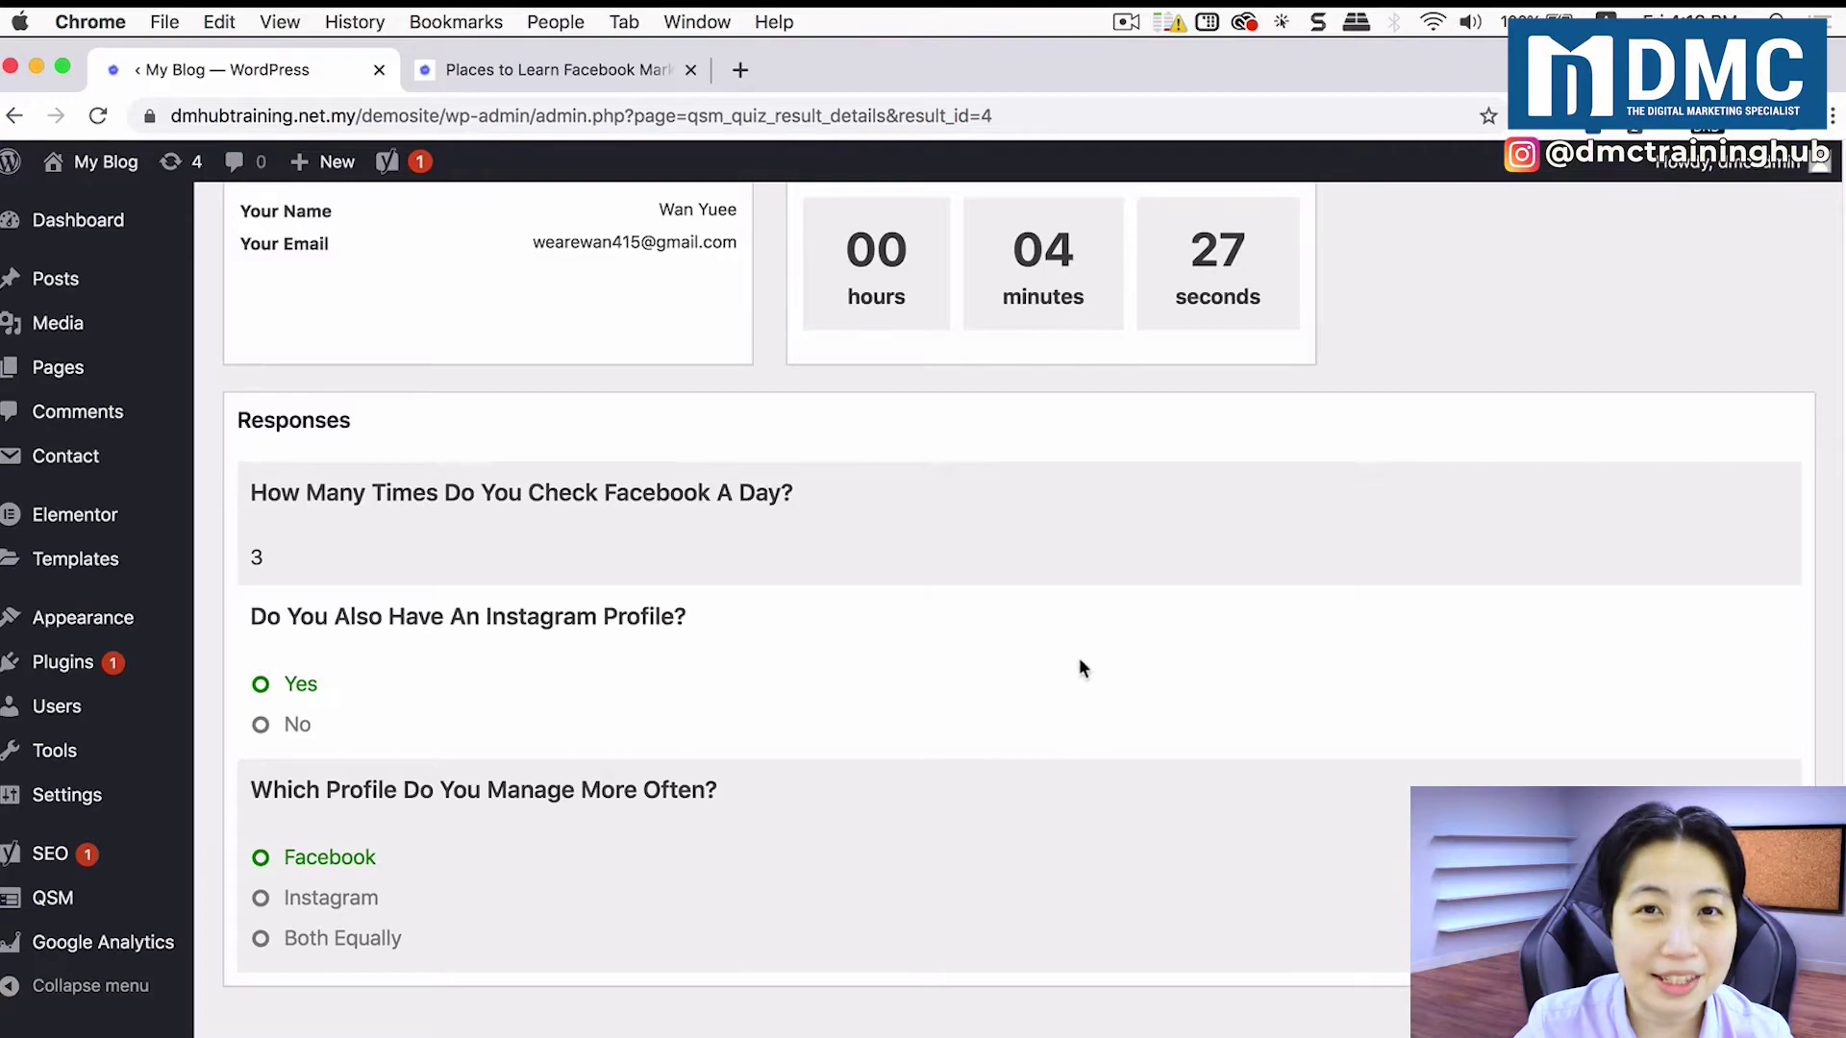
{"action": "scroll", "coordinate": [1080, 663], "scroll_direction": "up", "scroll_amount": 3}
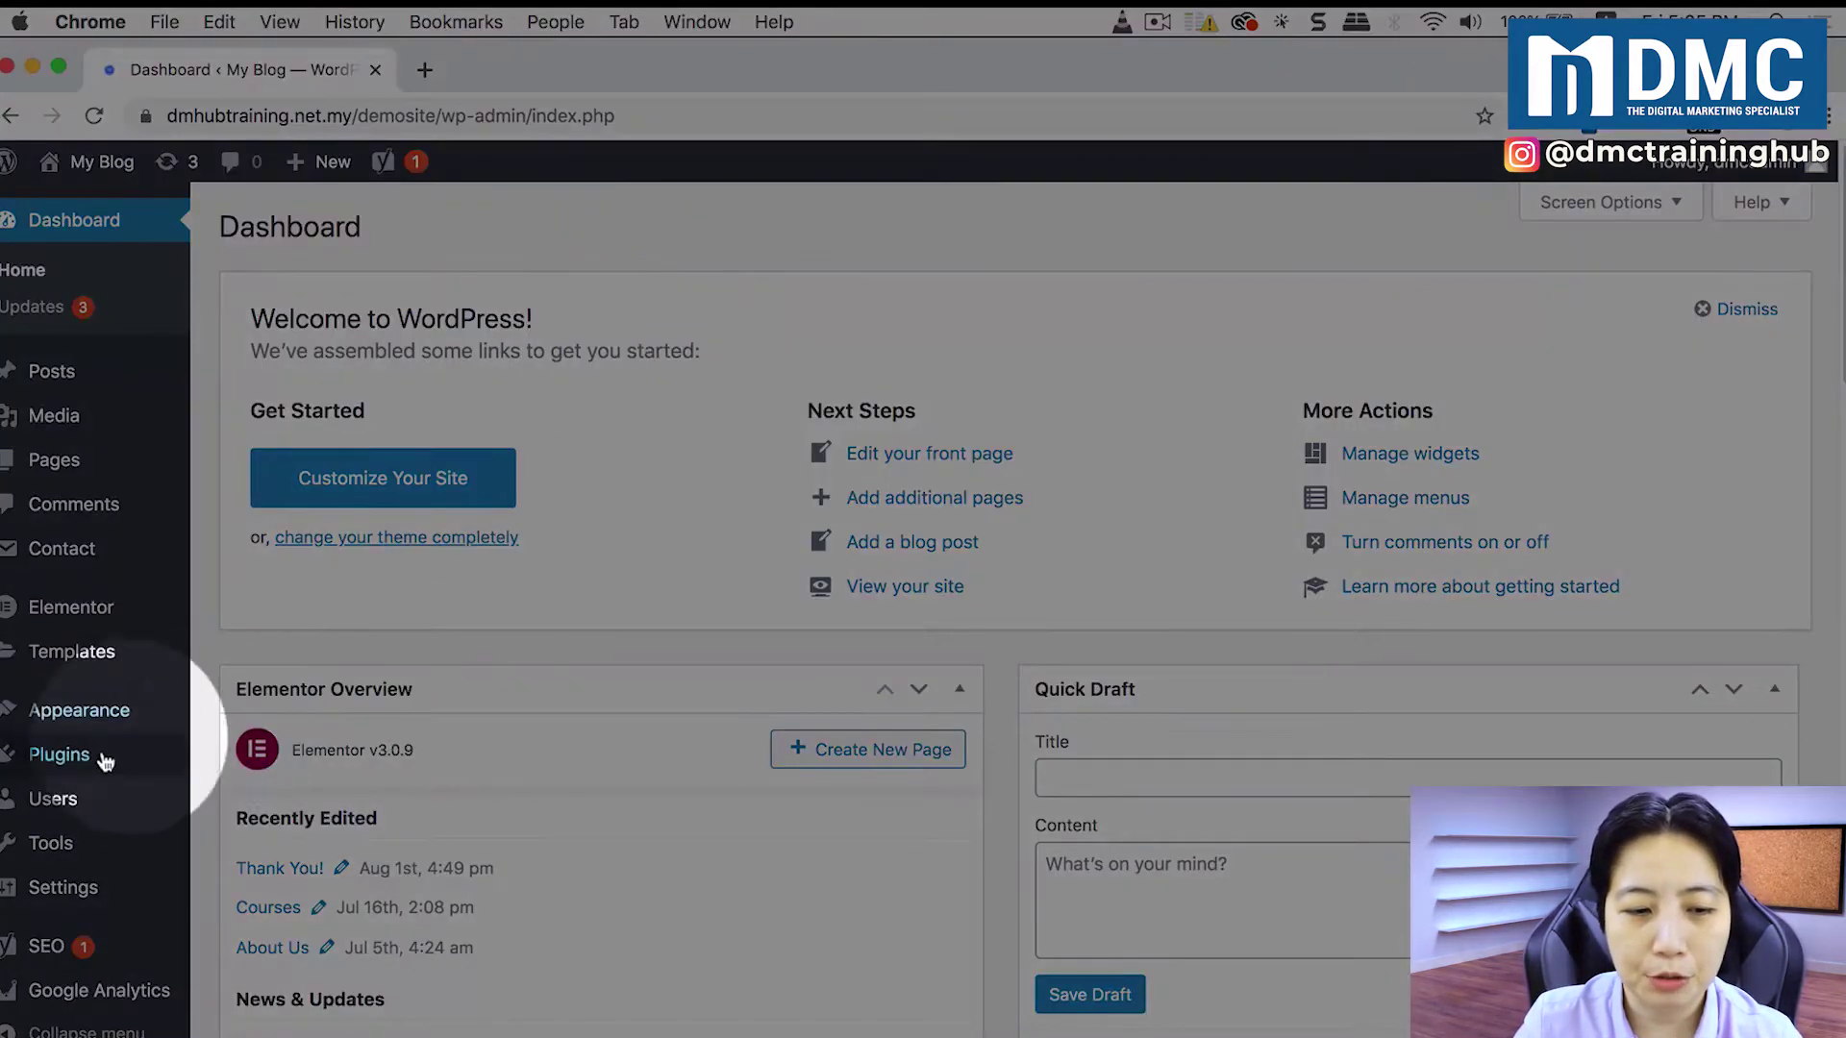
Step: Find 'Quiz And Survey Master' under Plugins > Add New, then install and activate it
{"action": "mouse_move", "coordinate": [115, 756]}
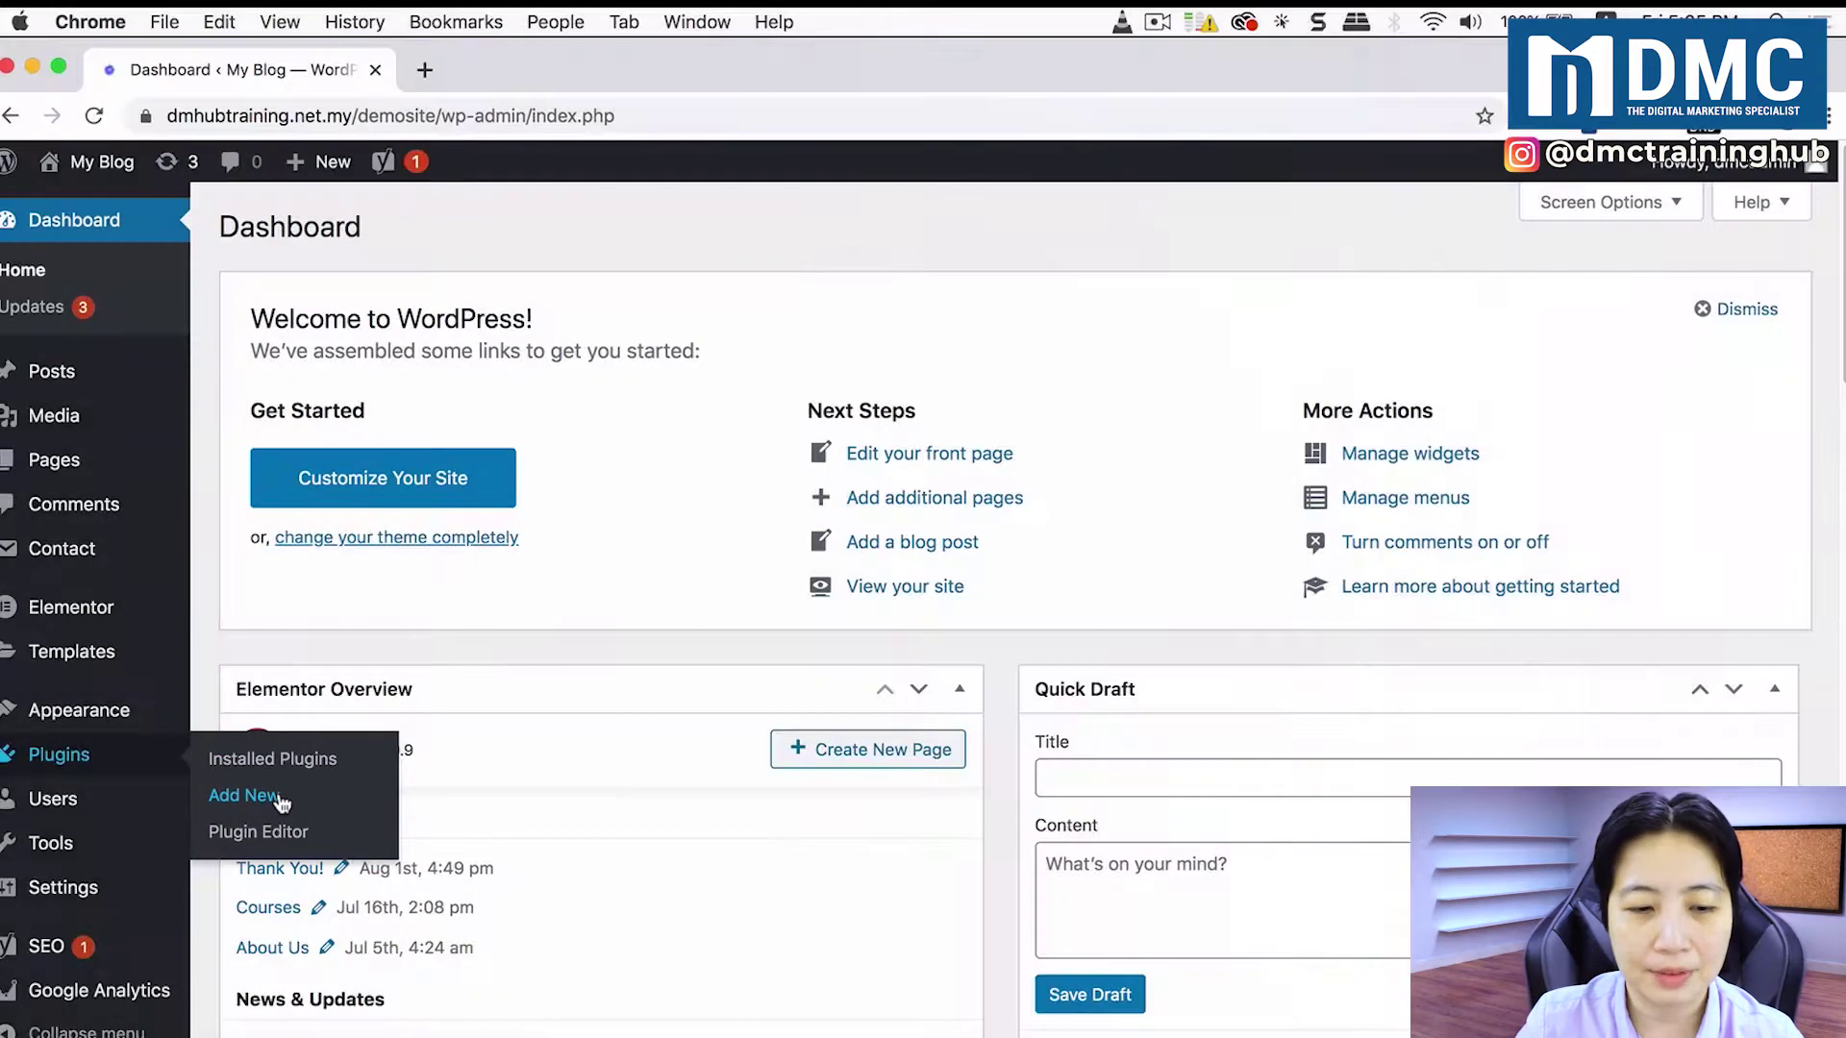
{"action": "left_click", "coordinate": [281, 803]}
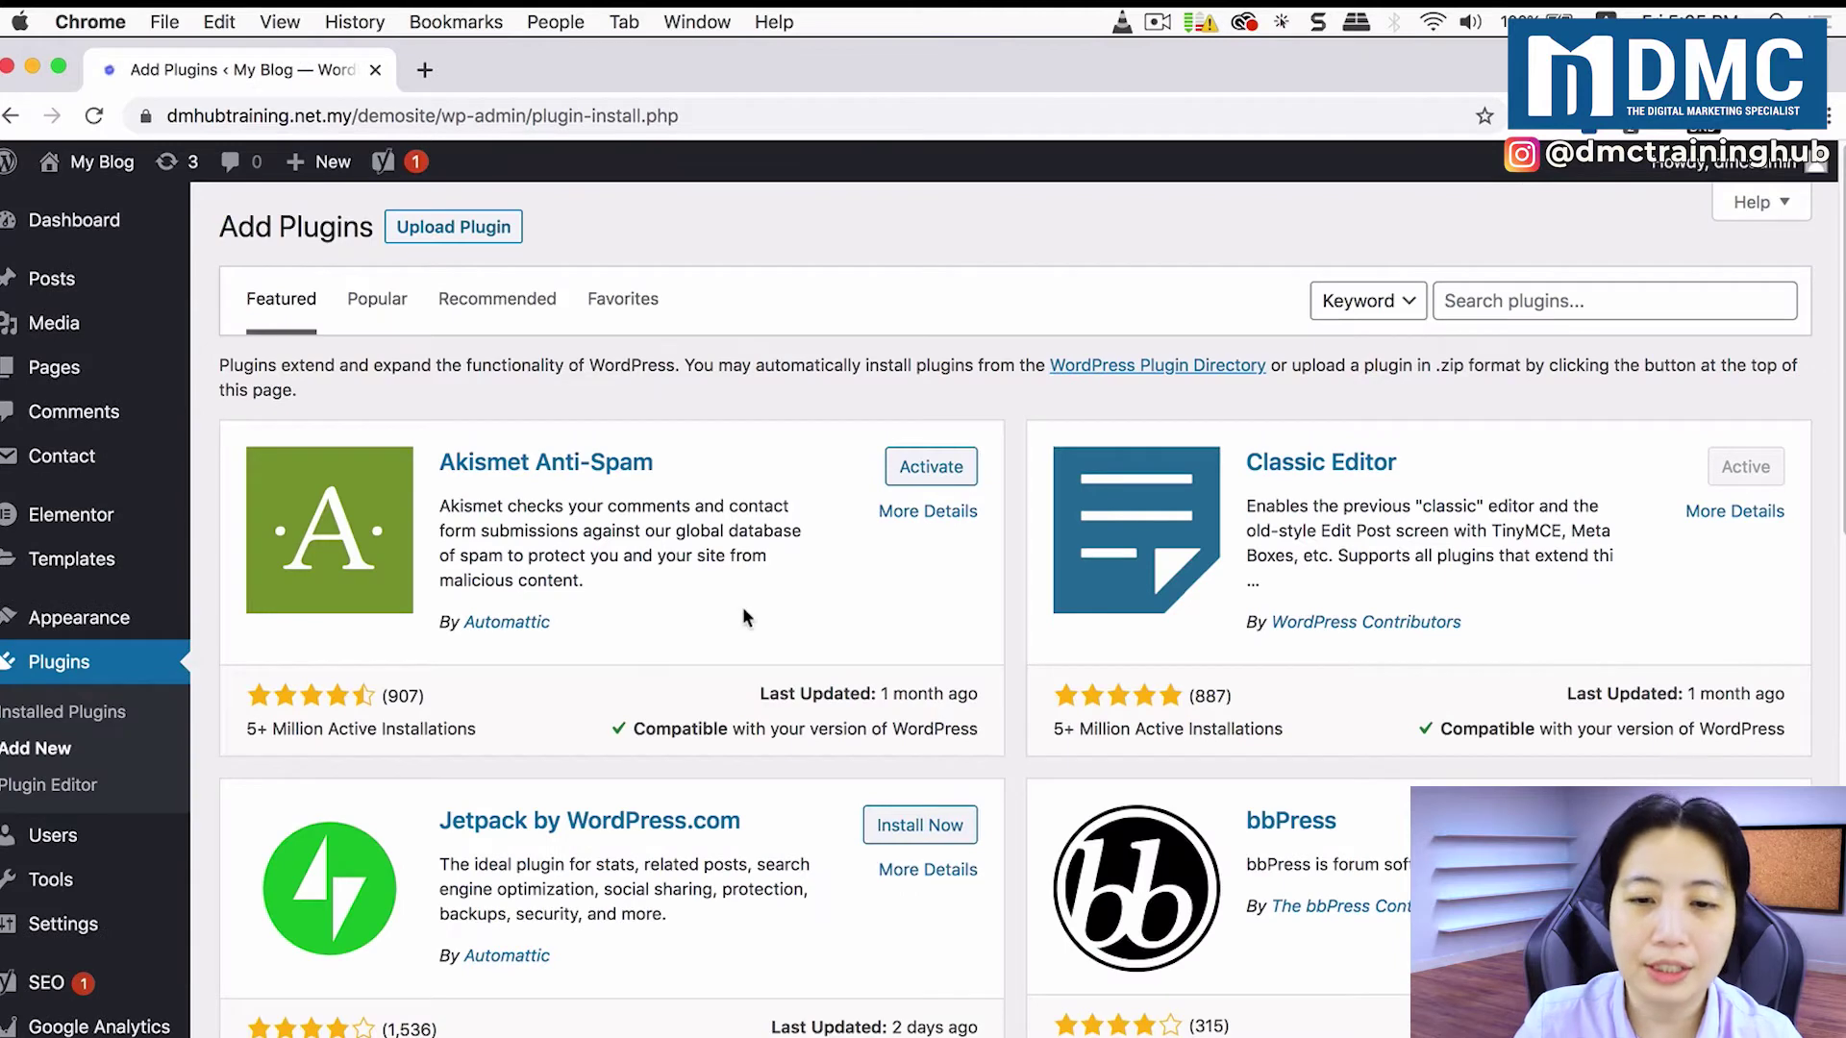
{"action": "left_click", "coordinate": [1486, 305]}
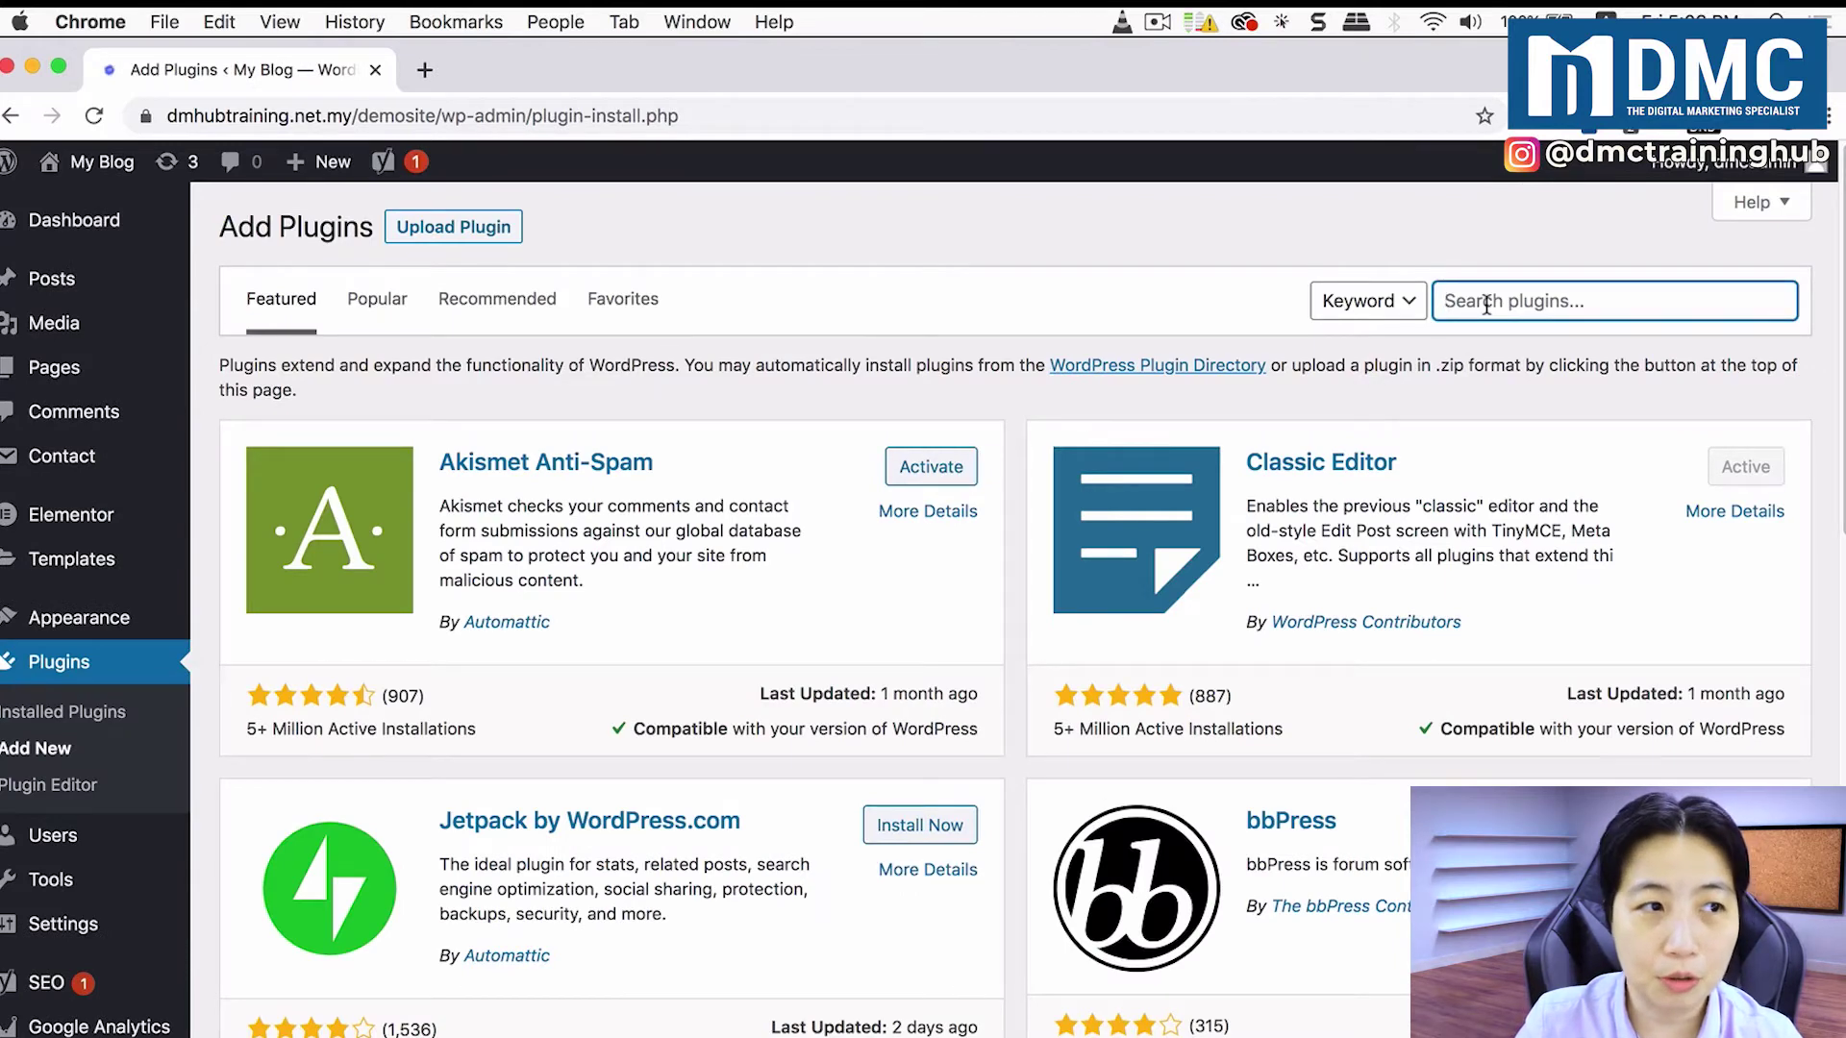
{"action": "type", "text": "Quiz And Survey Master"}
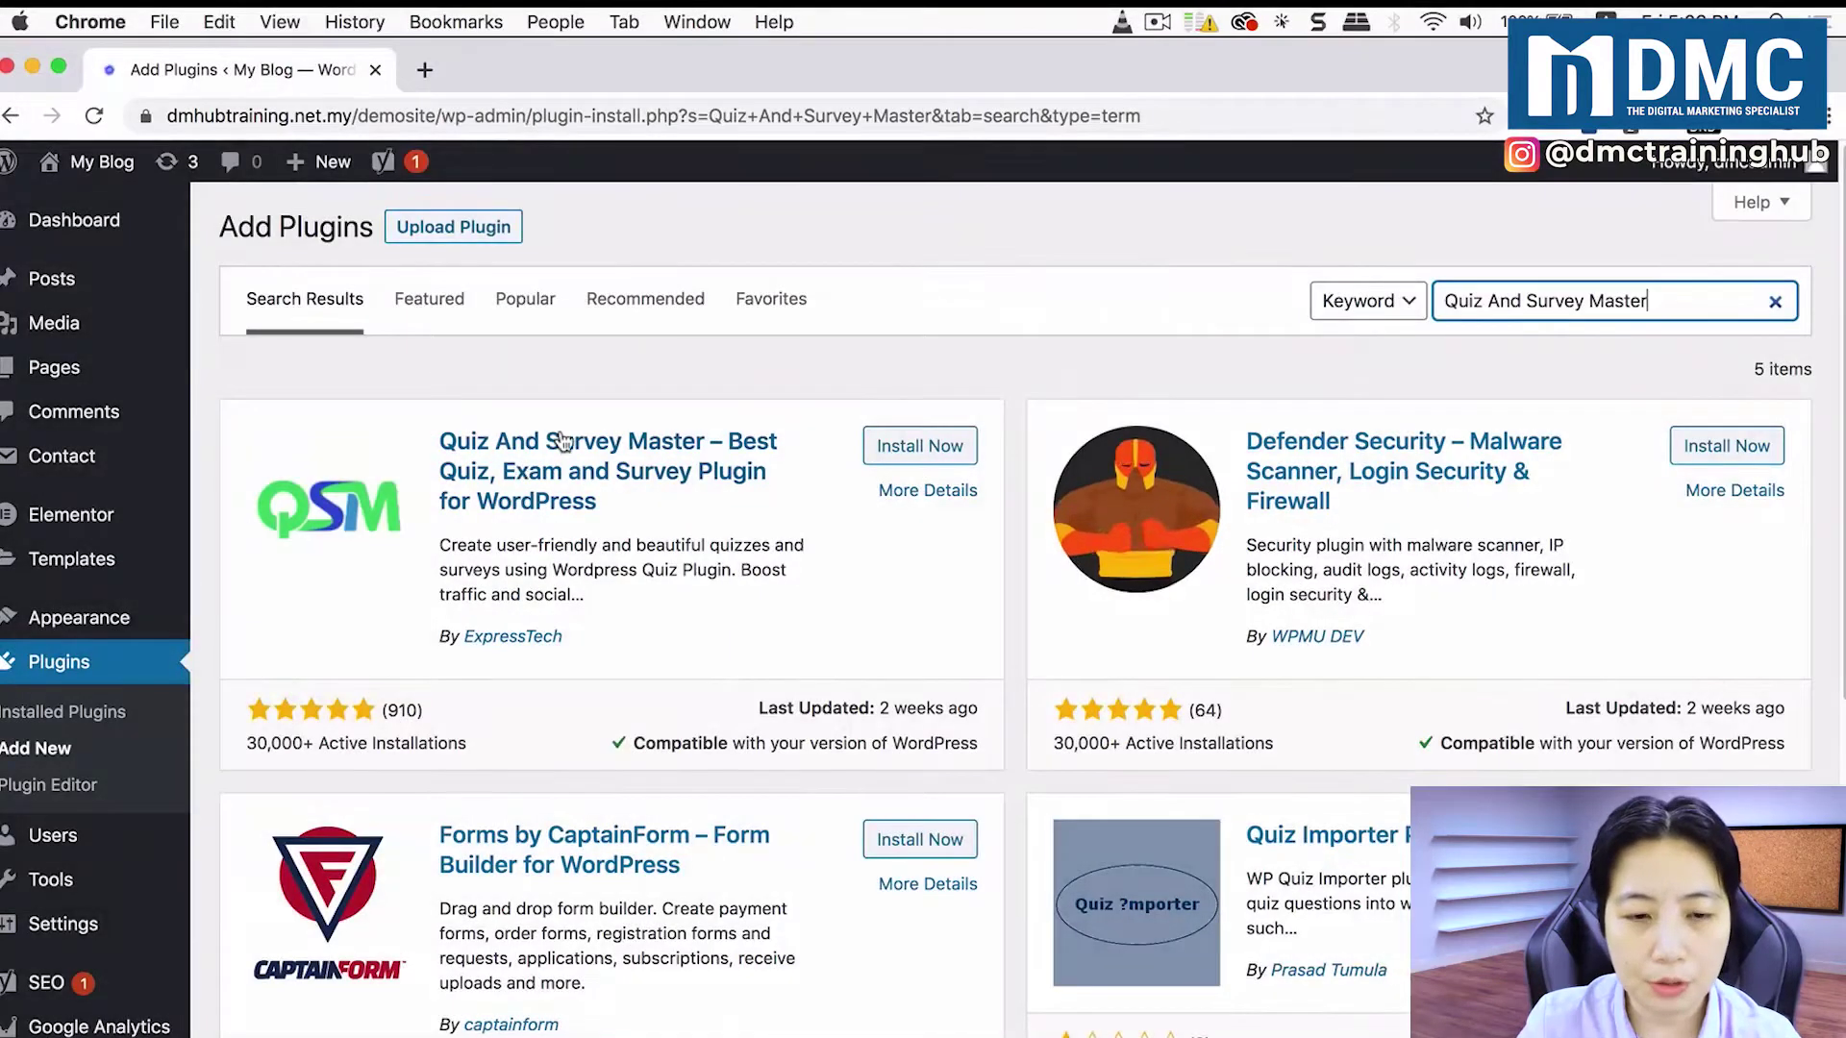
{"action": "left_click", "coordinate": [894, 448]}
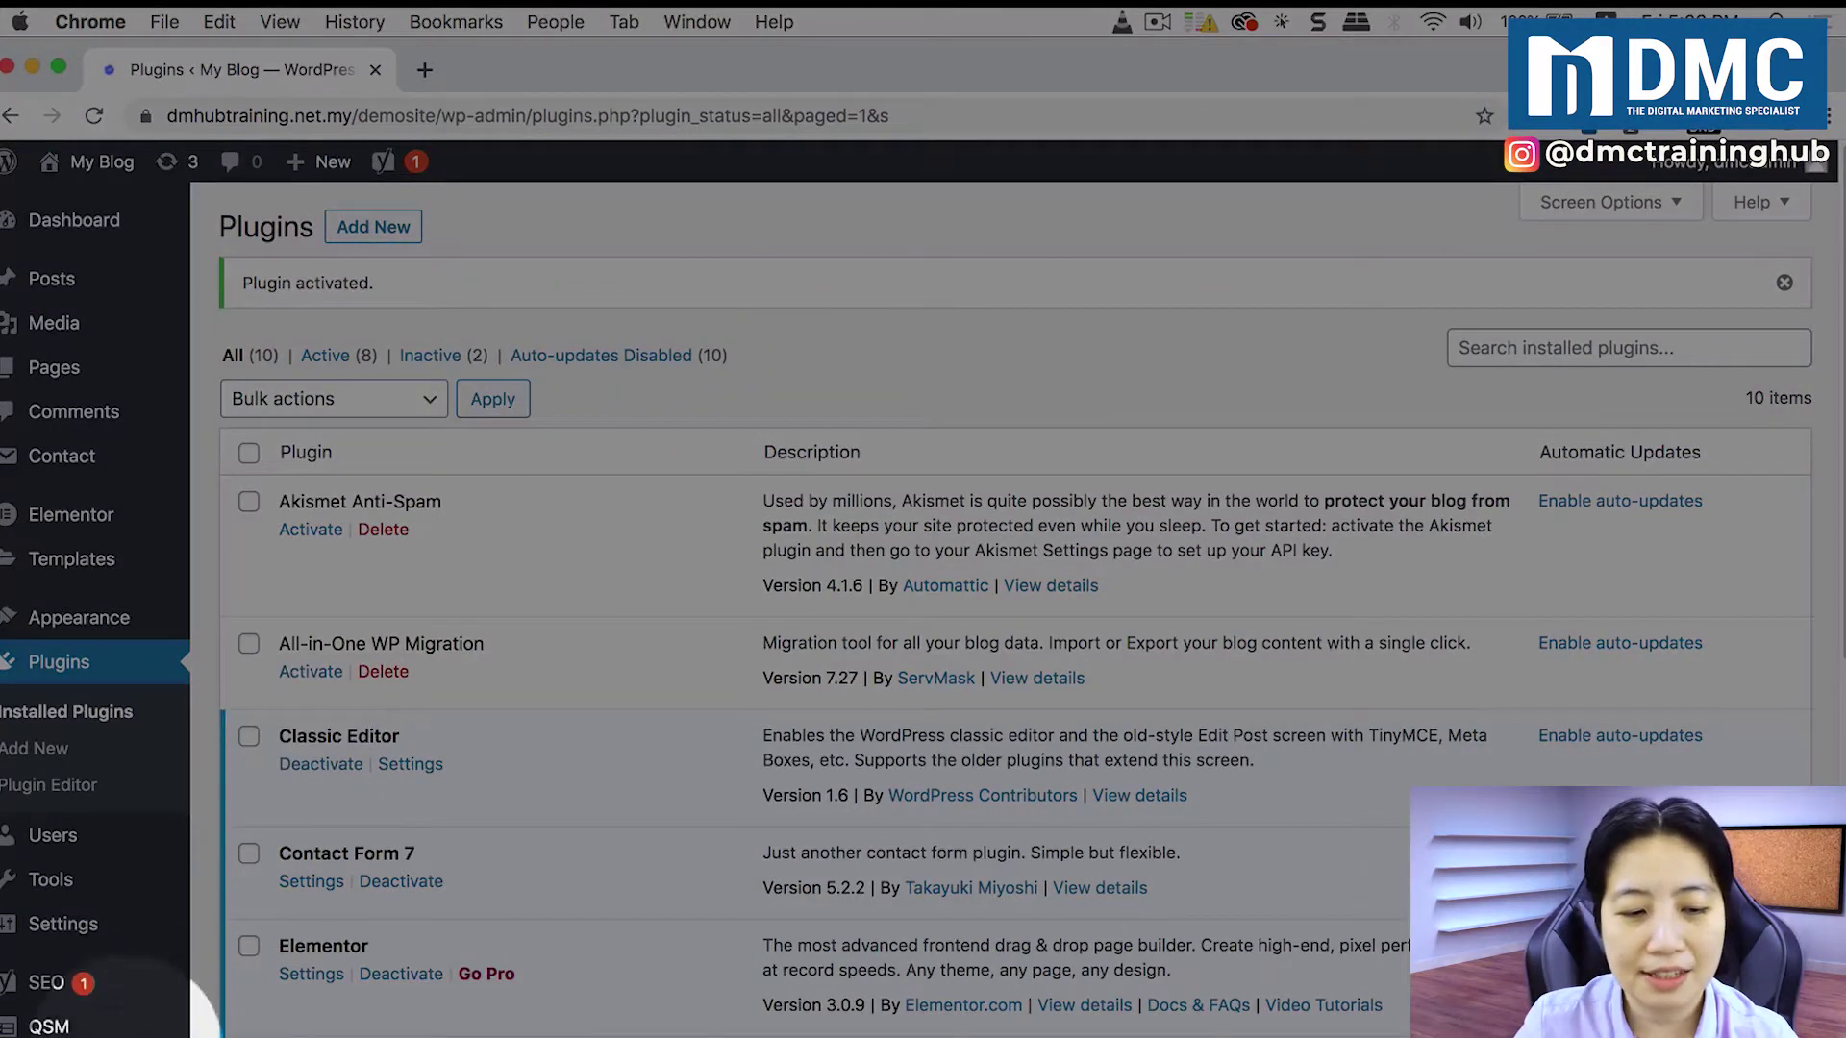
Step: Go to Dashboard from the QSM sidebar menu to reach the Welcome to Quiz And Survey Master panel
{"action": "mouse_move", "coordinate": [51, 1028]}
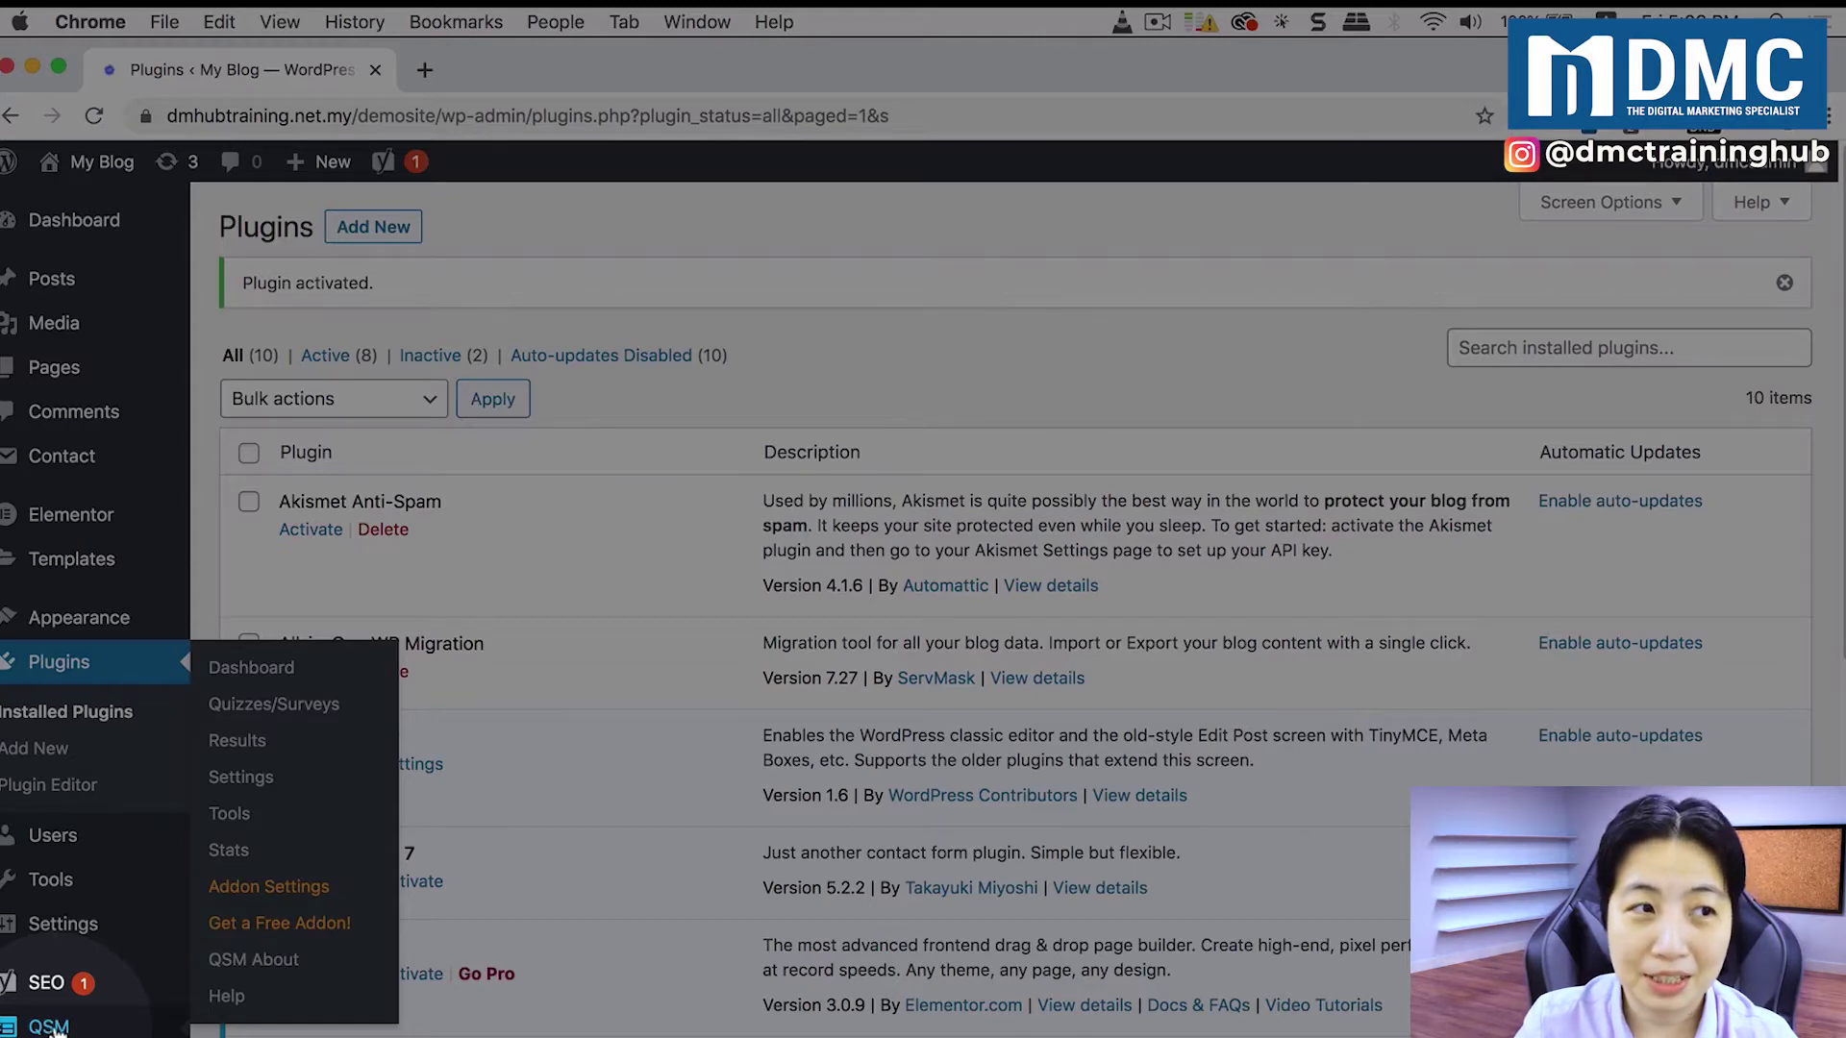
{"action": "left_click", "coordinate": [53, 1026]}
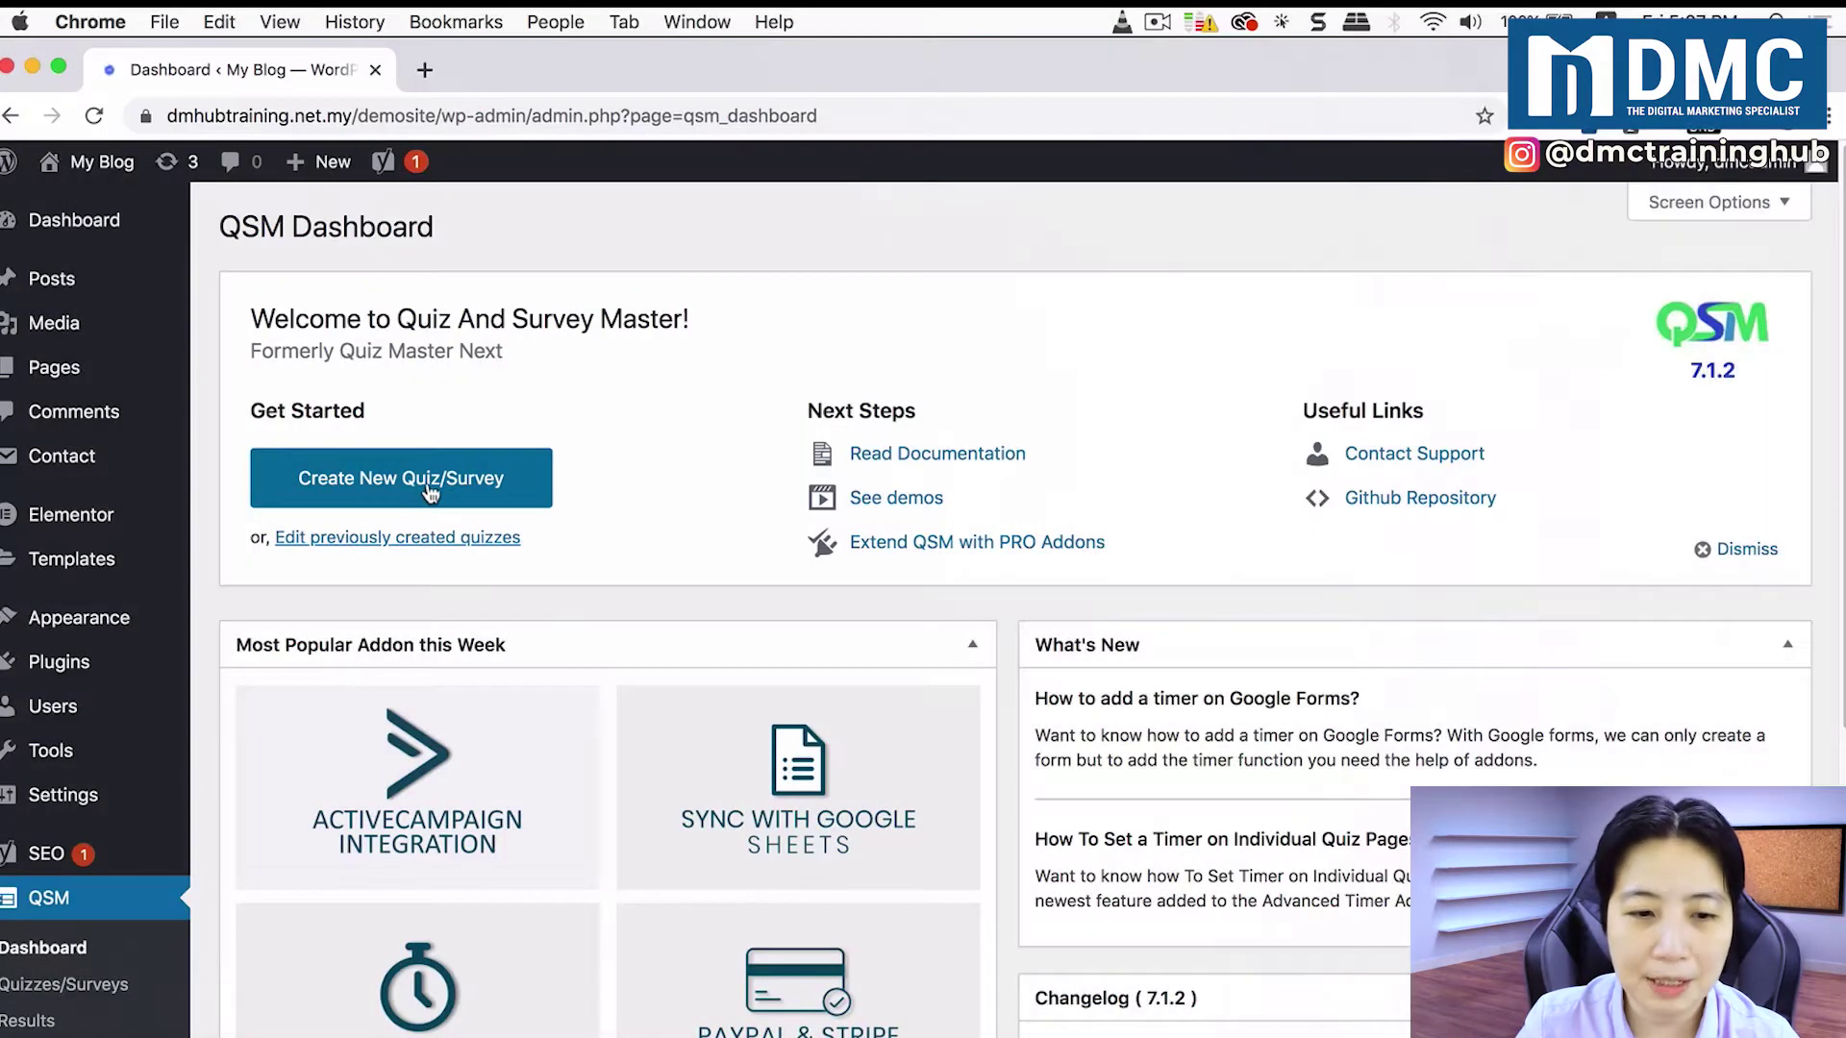
Step: Start a new quiz/survey and name it 'Social Media Usage Survey'
{"action": "left_click", "coordinate": [429, 486]}
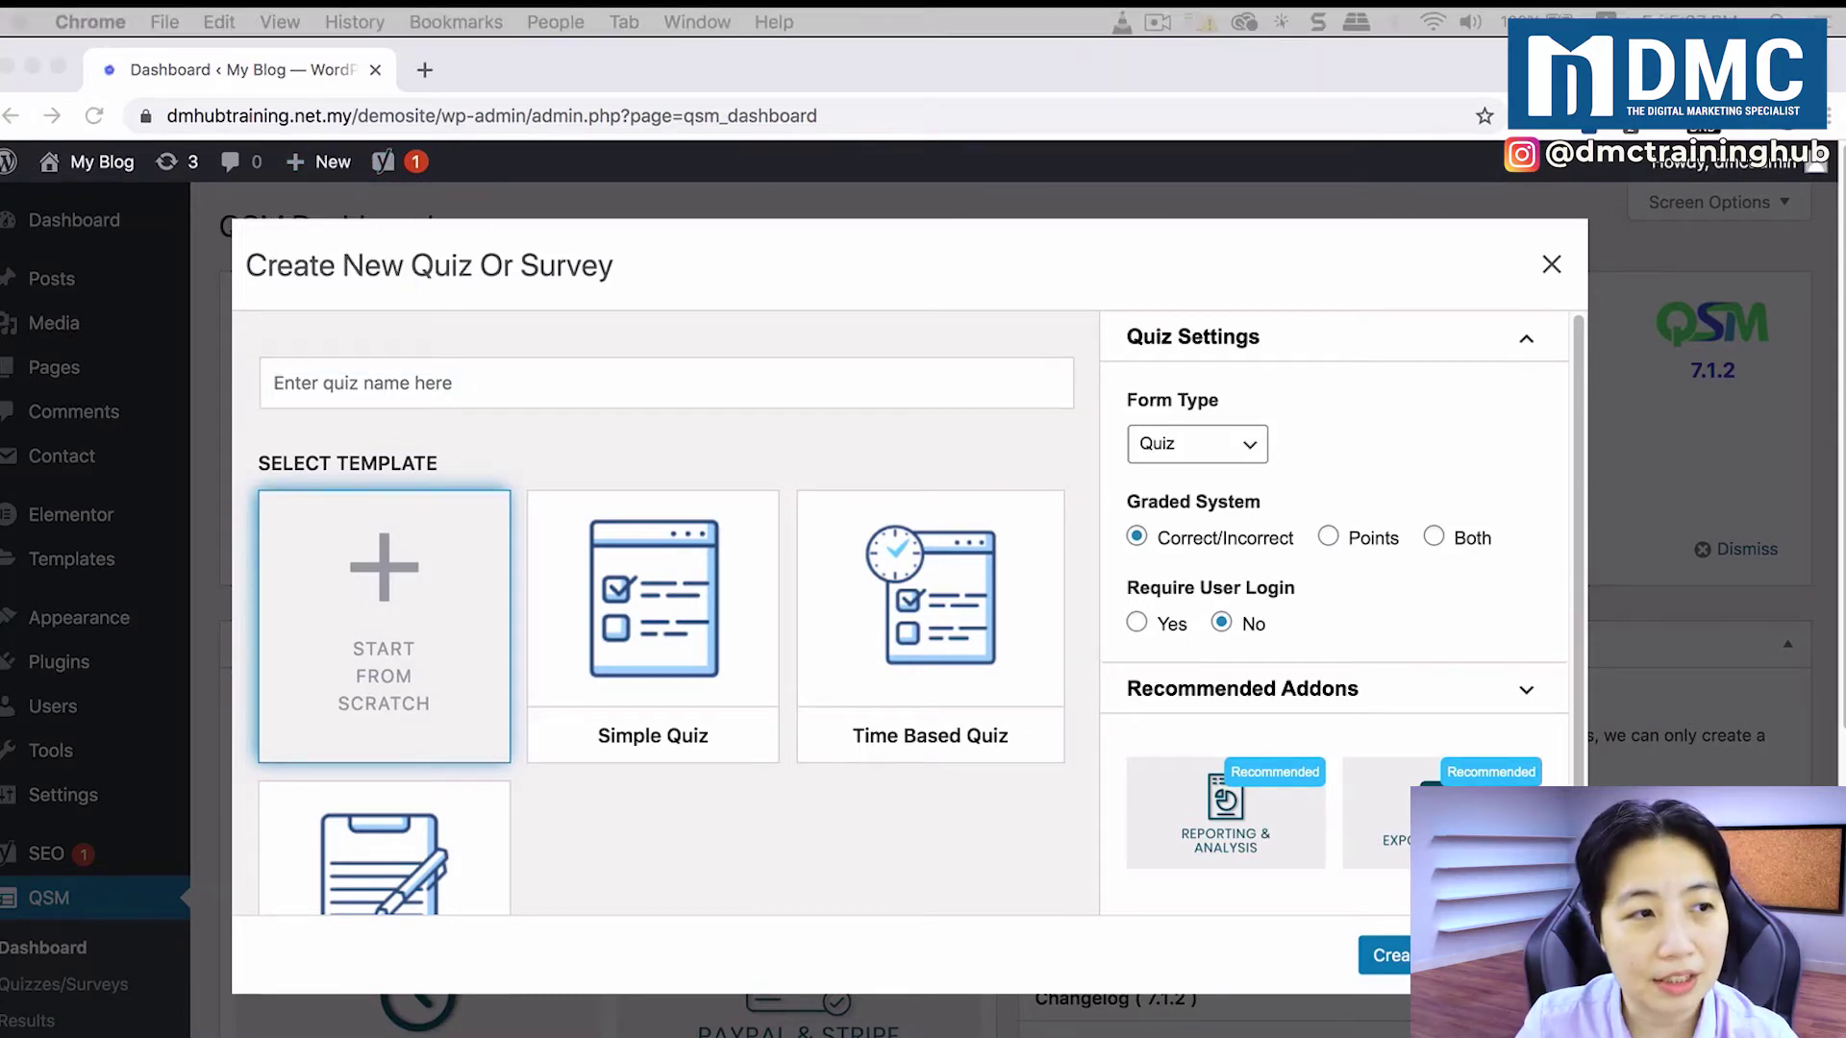
{"action": "left_click", "coordinate": [498, 380]}
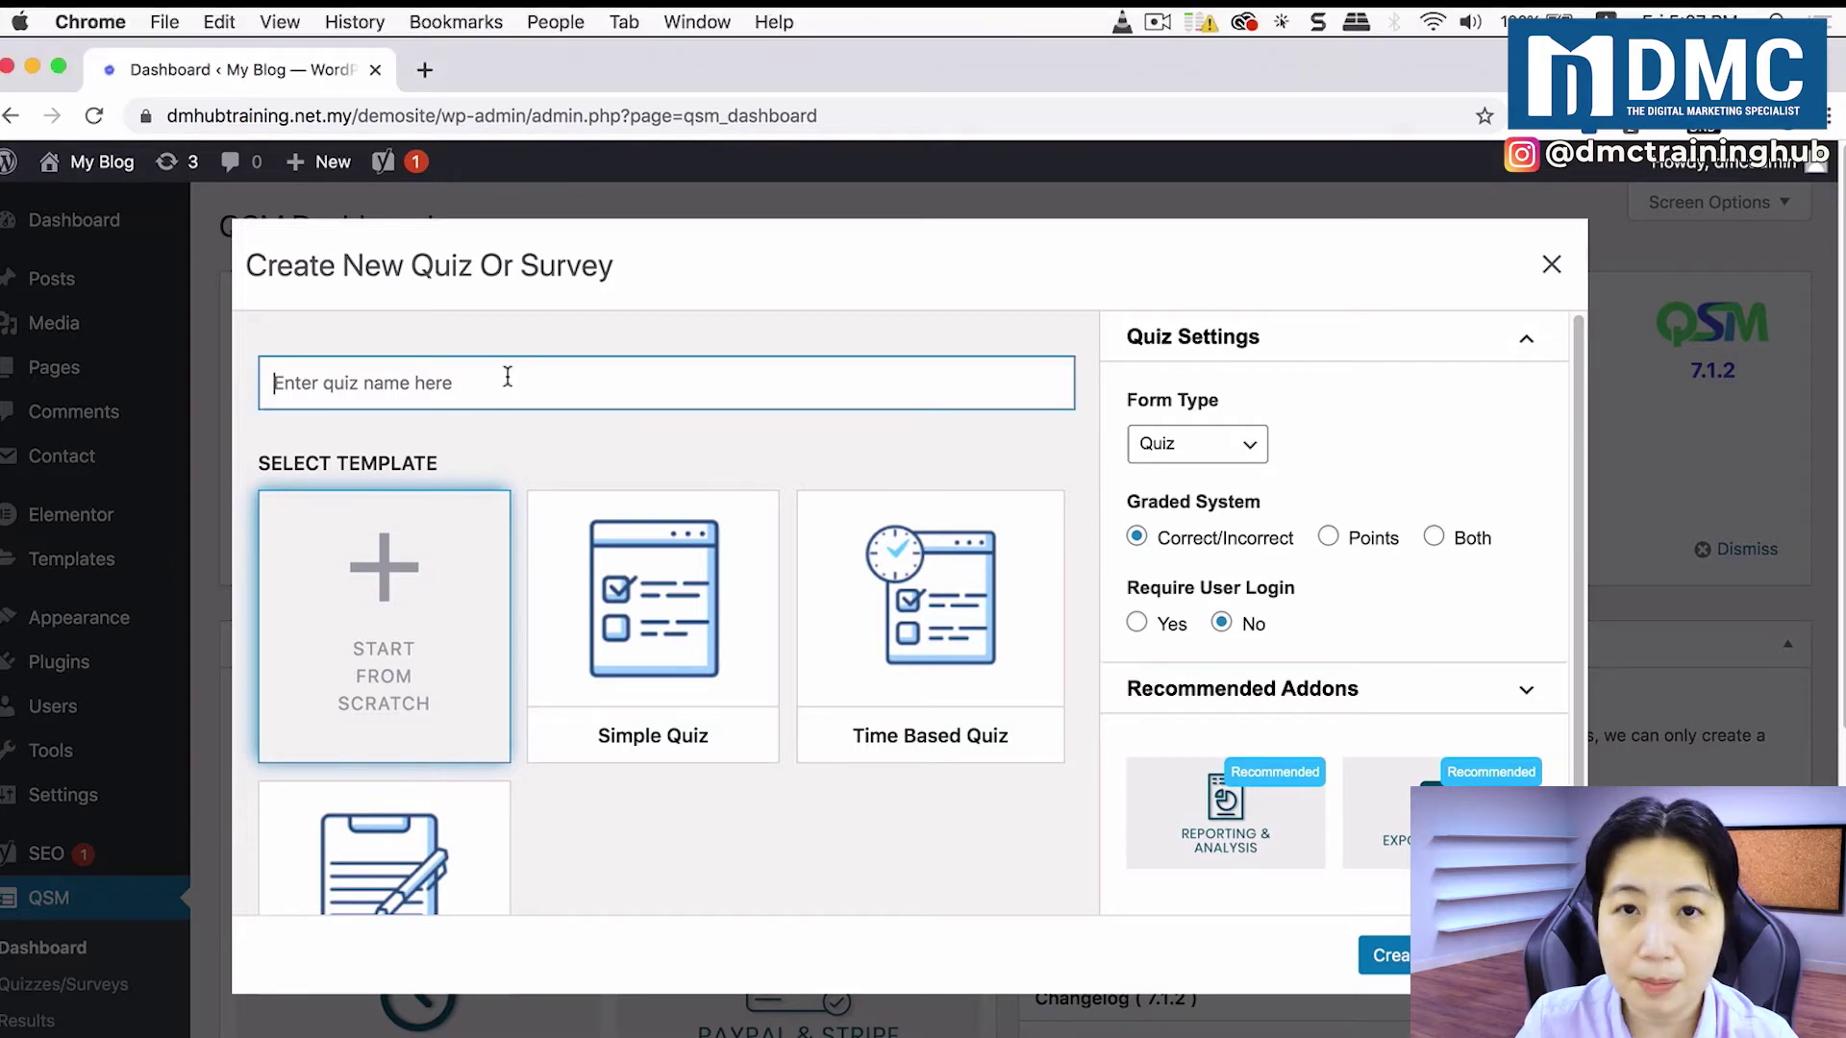
{"action": "type", "text": "Social Media Usage Survey"}
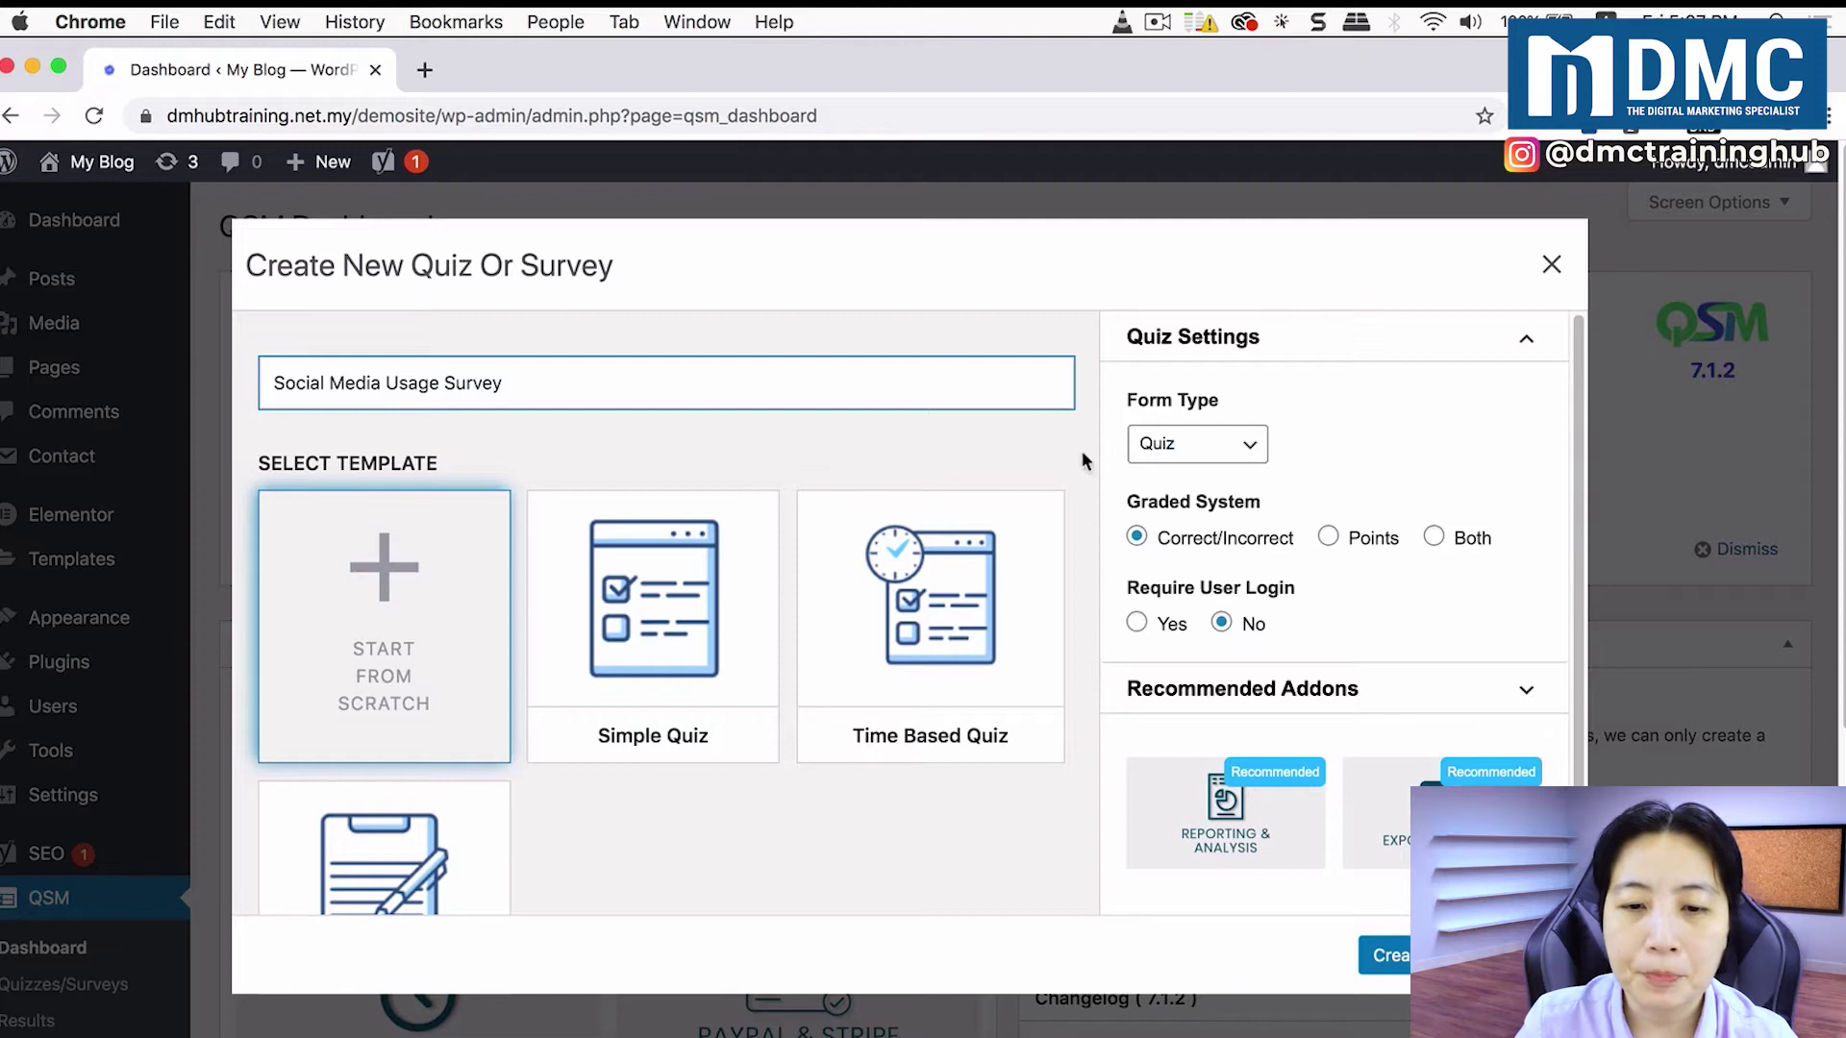
Step: Choose the Survey template and create the survey
{"action": "scroll", "coordinate": [1088, 464], "scroll_direction": "down", "scroll_amount": 1}
{"action": "scroll", "coordinate": [1087, 463], "scroll_direction": "down", "scroll_amount": 2}
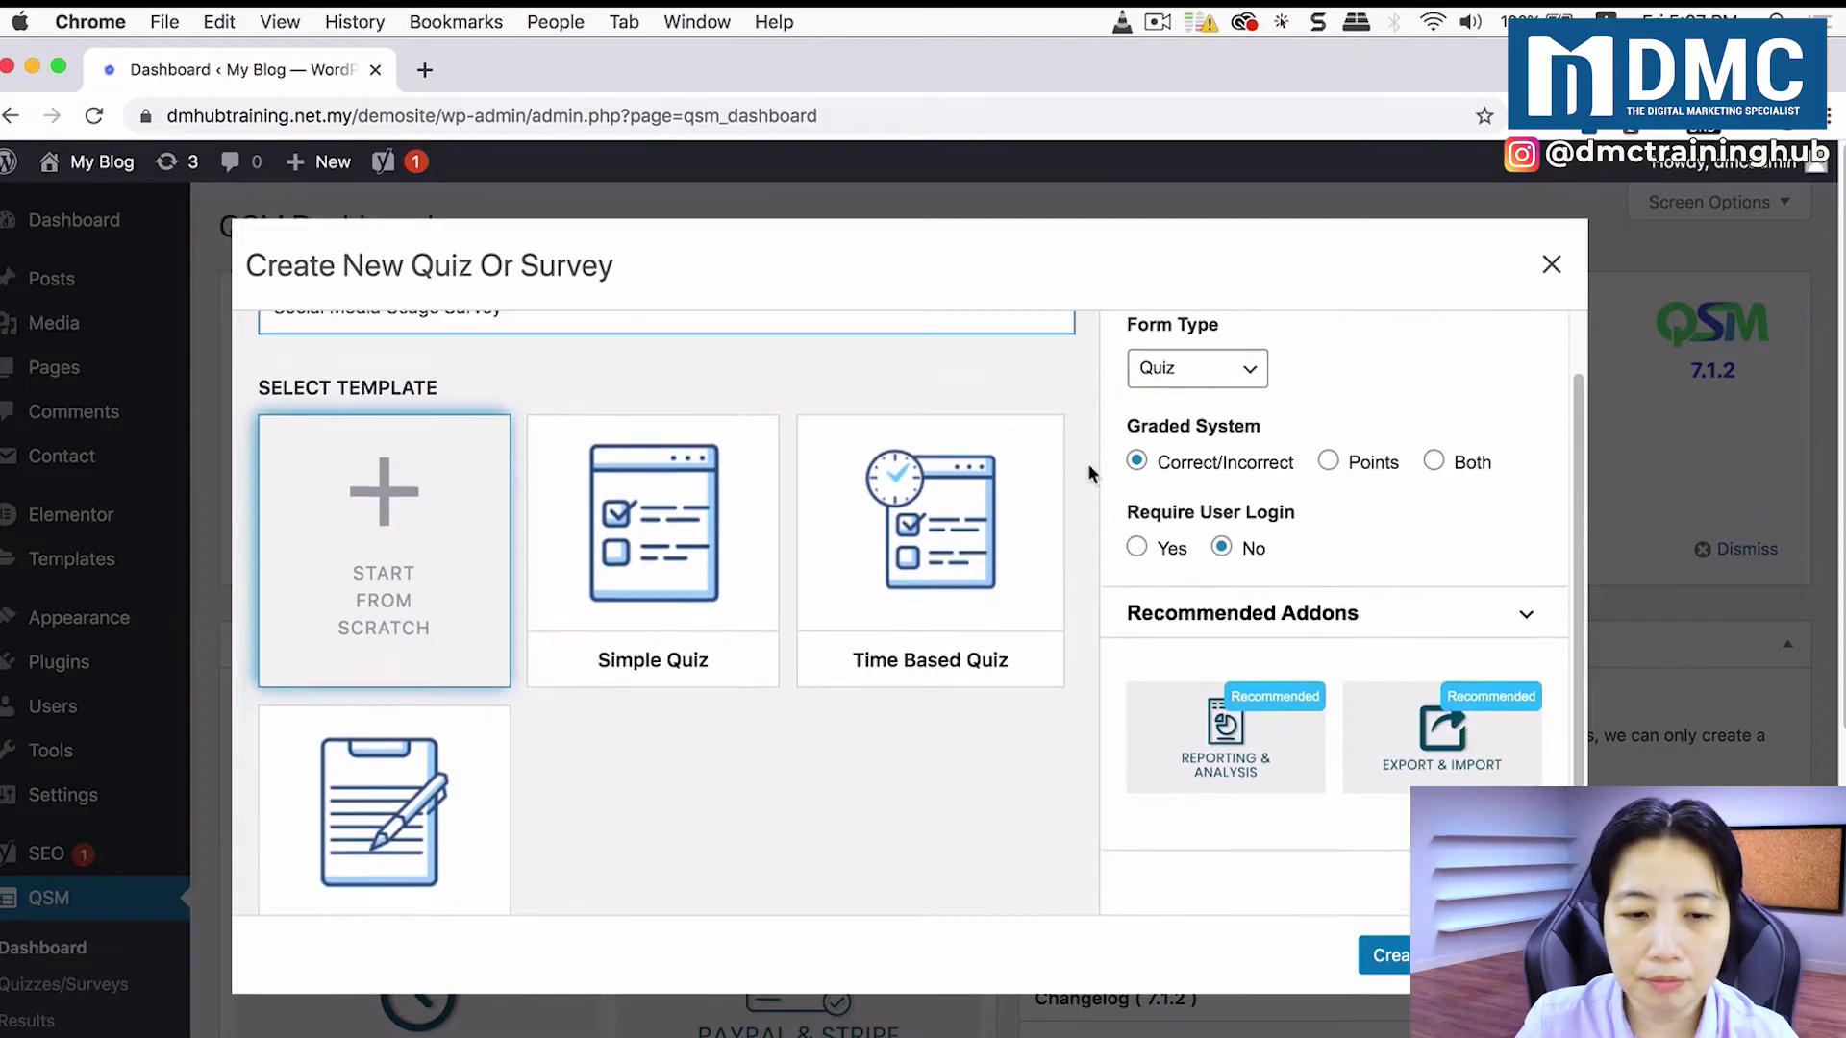
{"action": "scroll", "coordinate": [1087, 463], "scroll_direction": "down", "scroll_amount": 2}
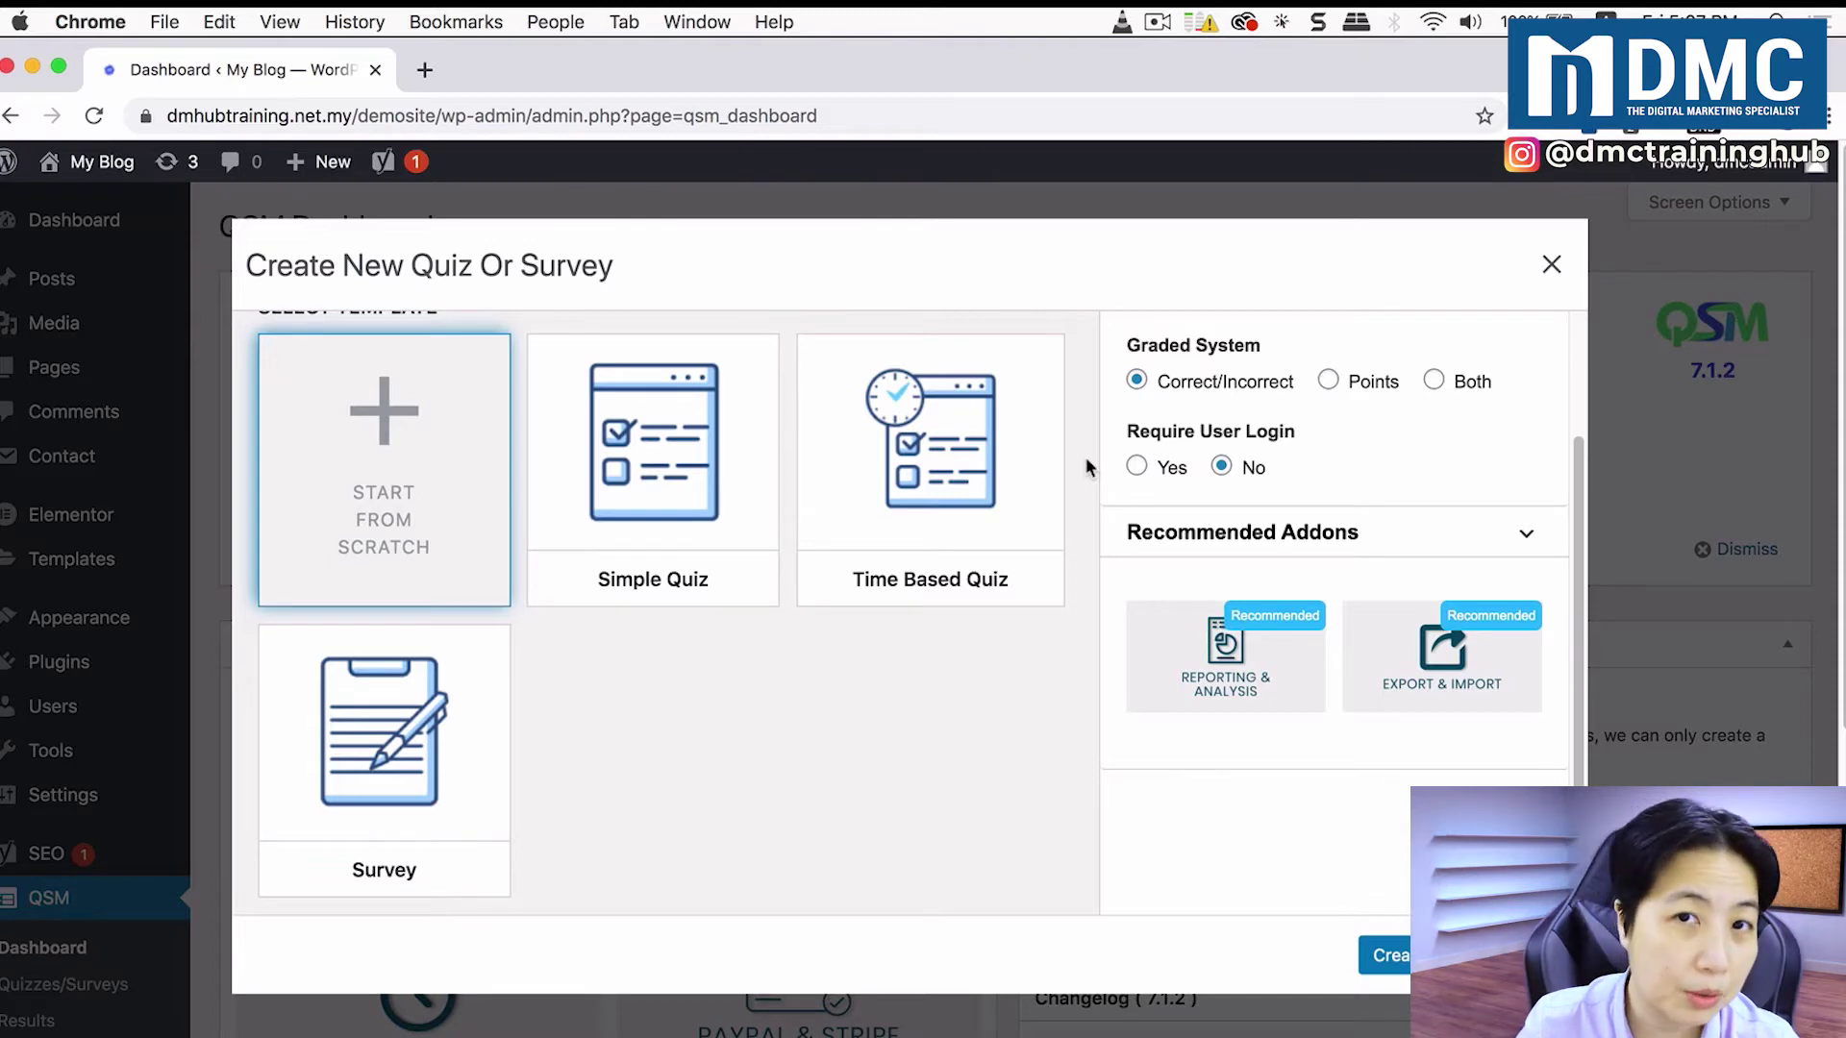
{"action": "left_click", "coordinate": [411, 707]}
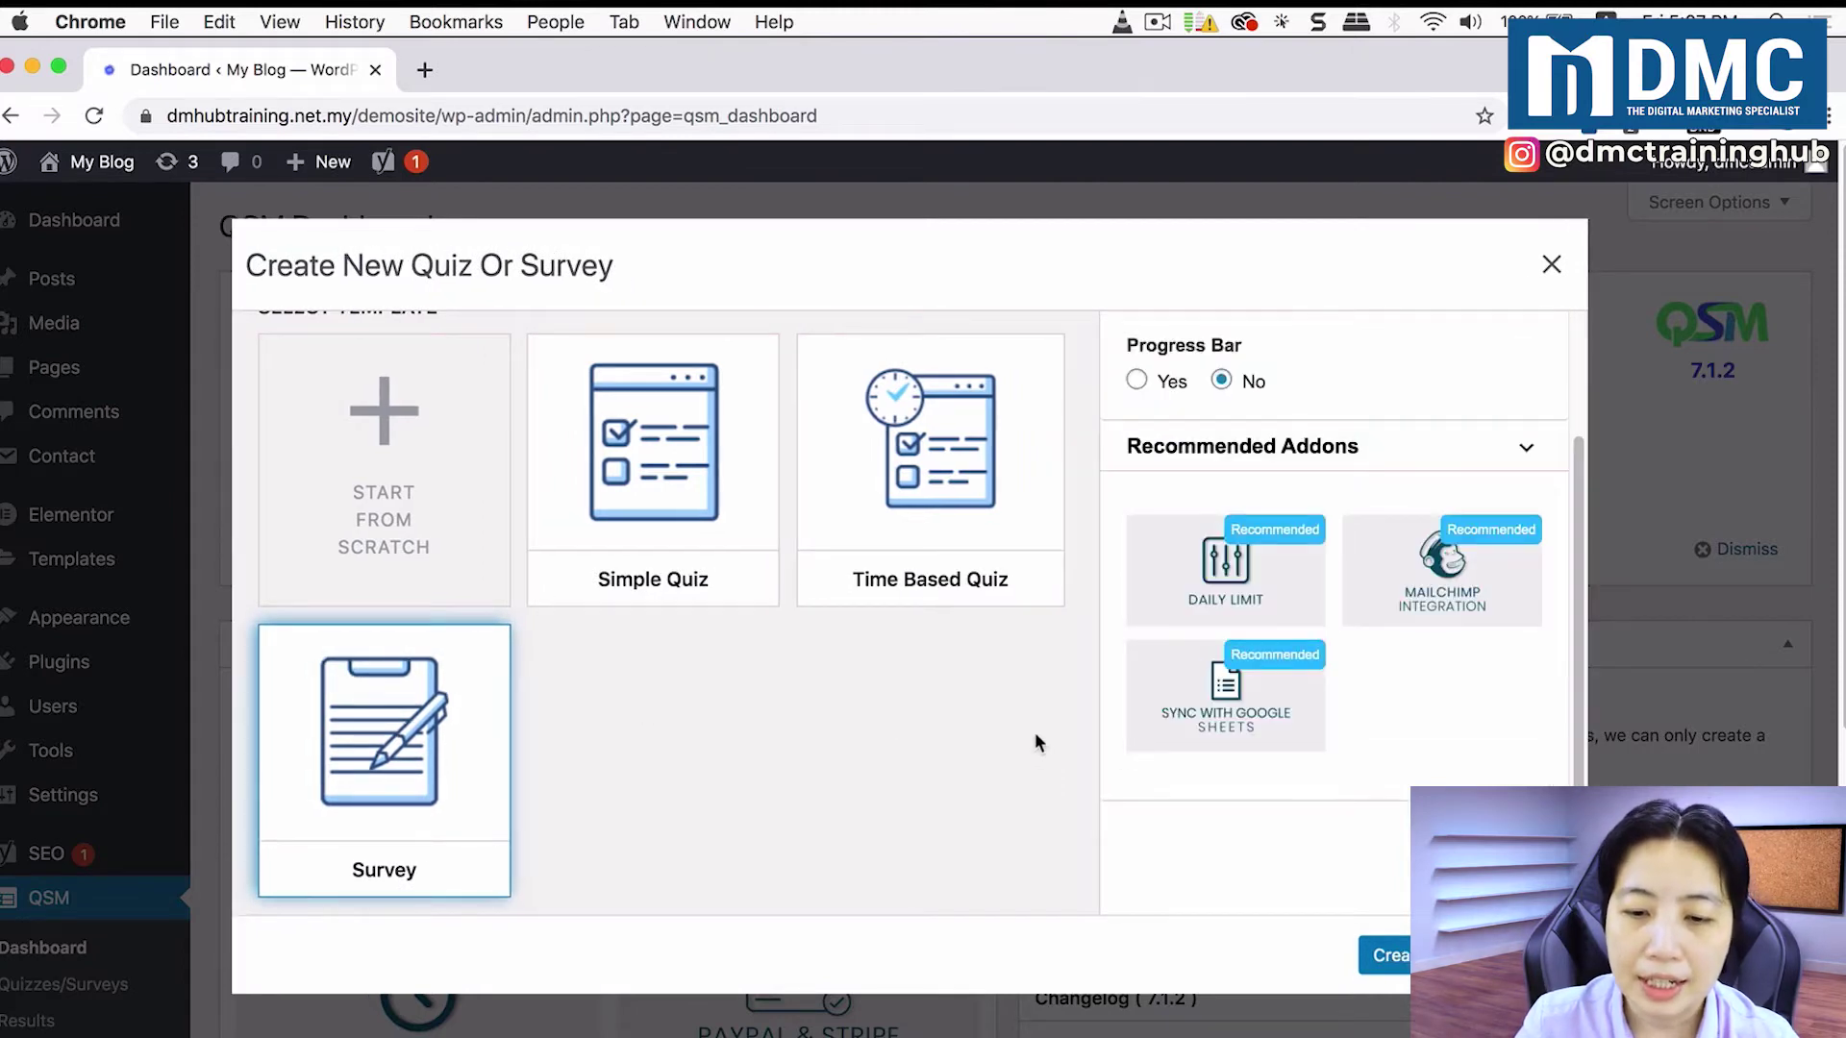
{"action": "scroll", "coordinate": [1034, 742], "scroll_direction": "down", "scroll_amount": 2}
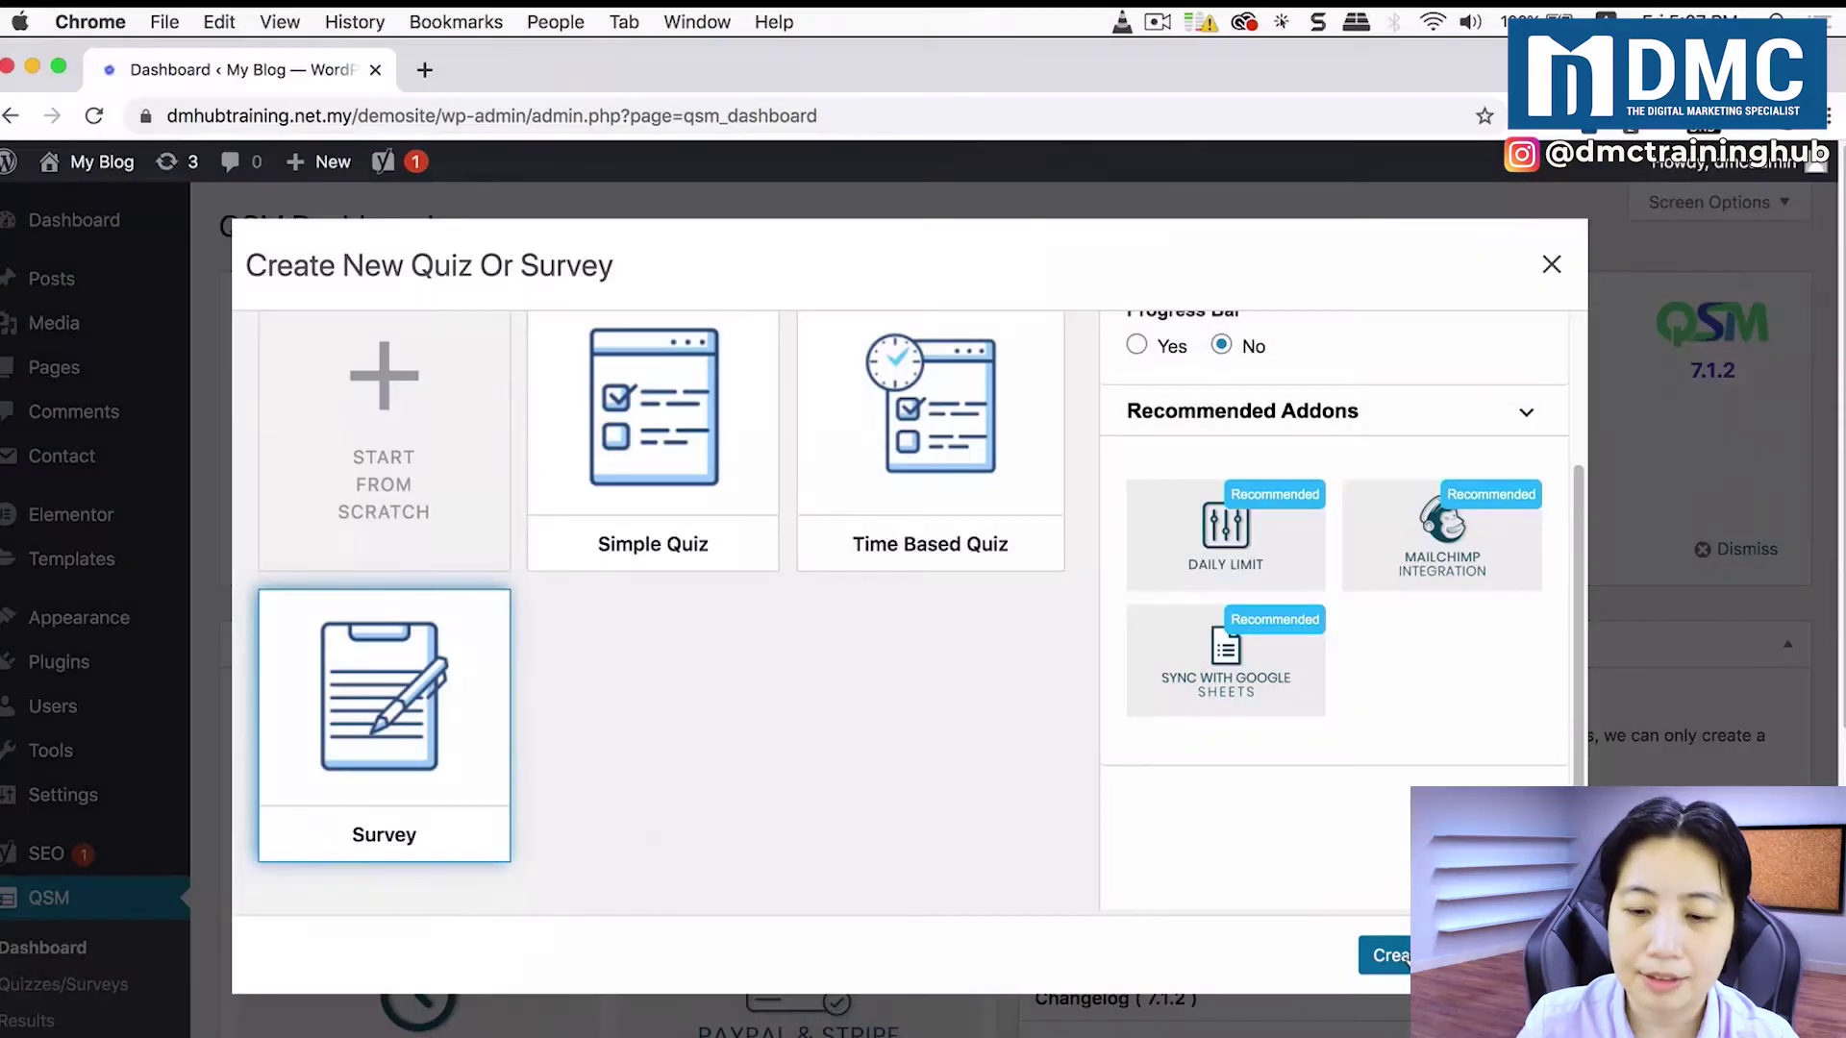
{"action": "left_click", "coordinate": [1394, 956]}
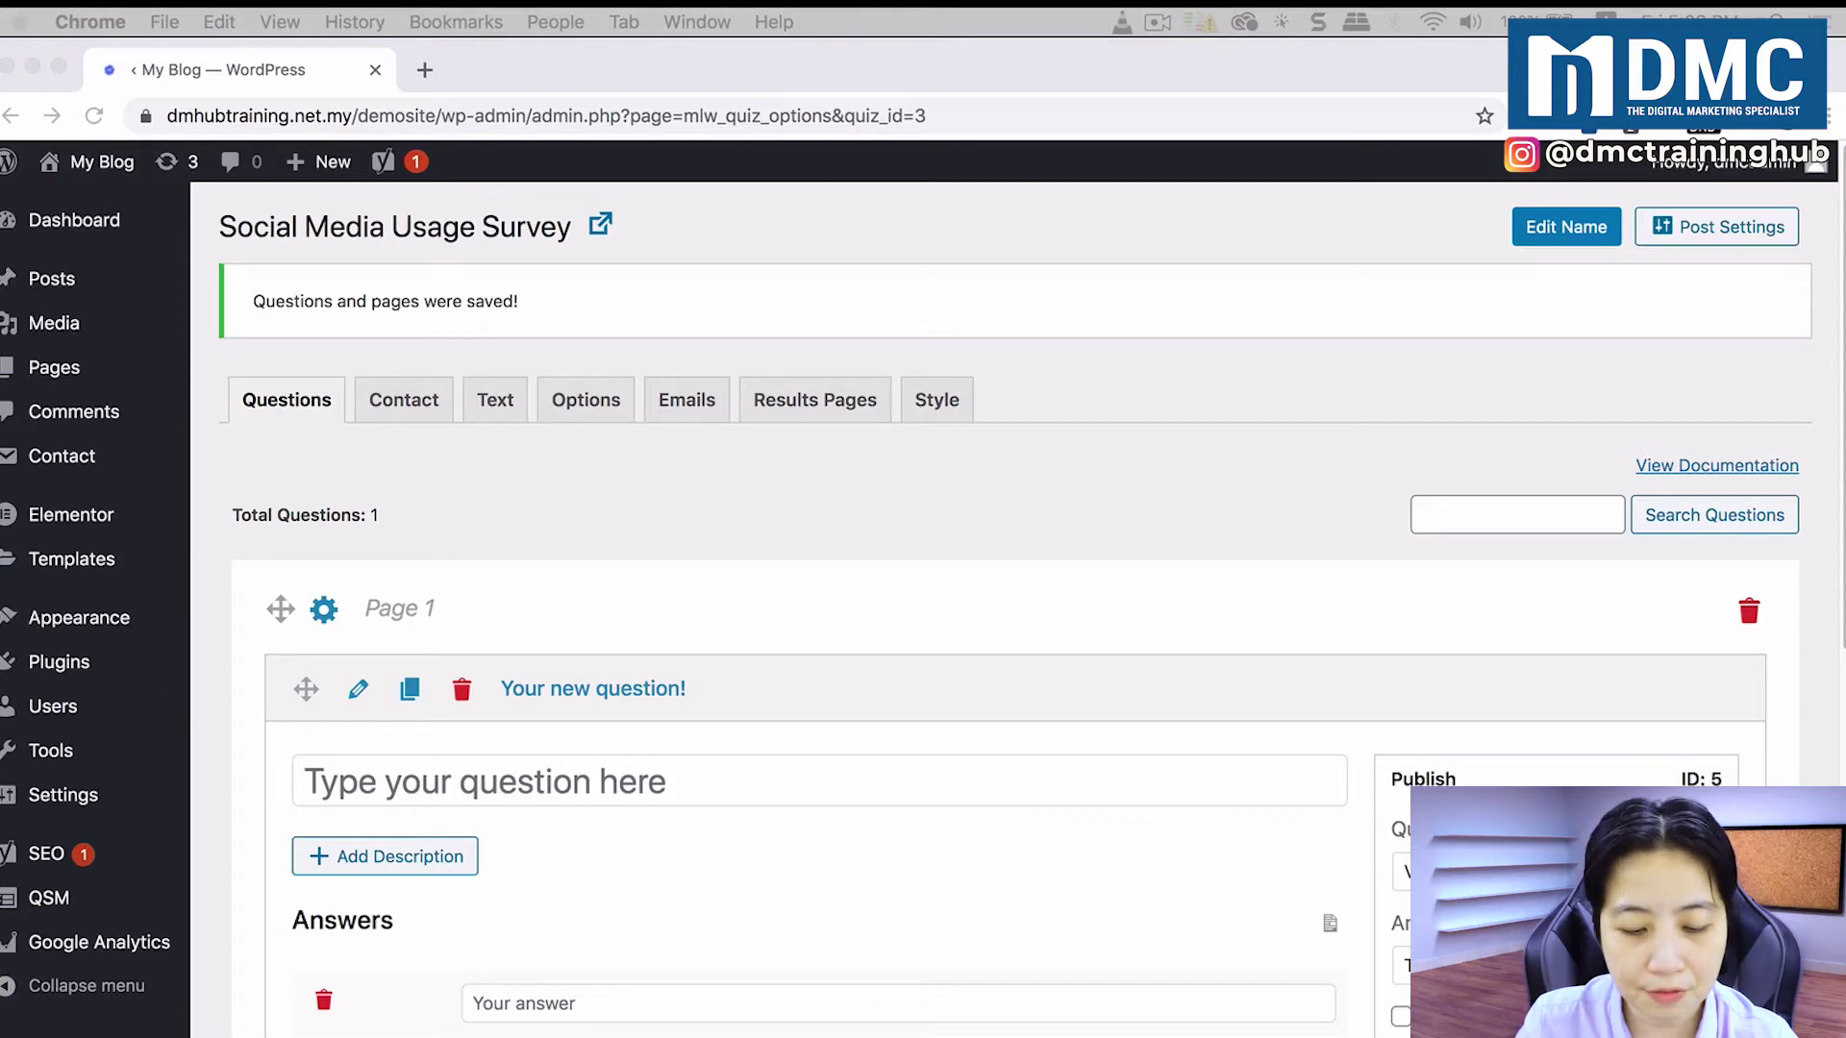
Step: Set the first question to 'How Many Times Do You Check Facebook A Day?' with Number type
{"action": "scroll", "coordinate": [804, 644], "scroll_direction": "down", "scroll_amount": 5}
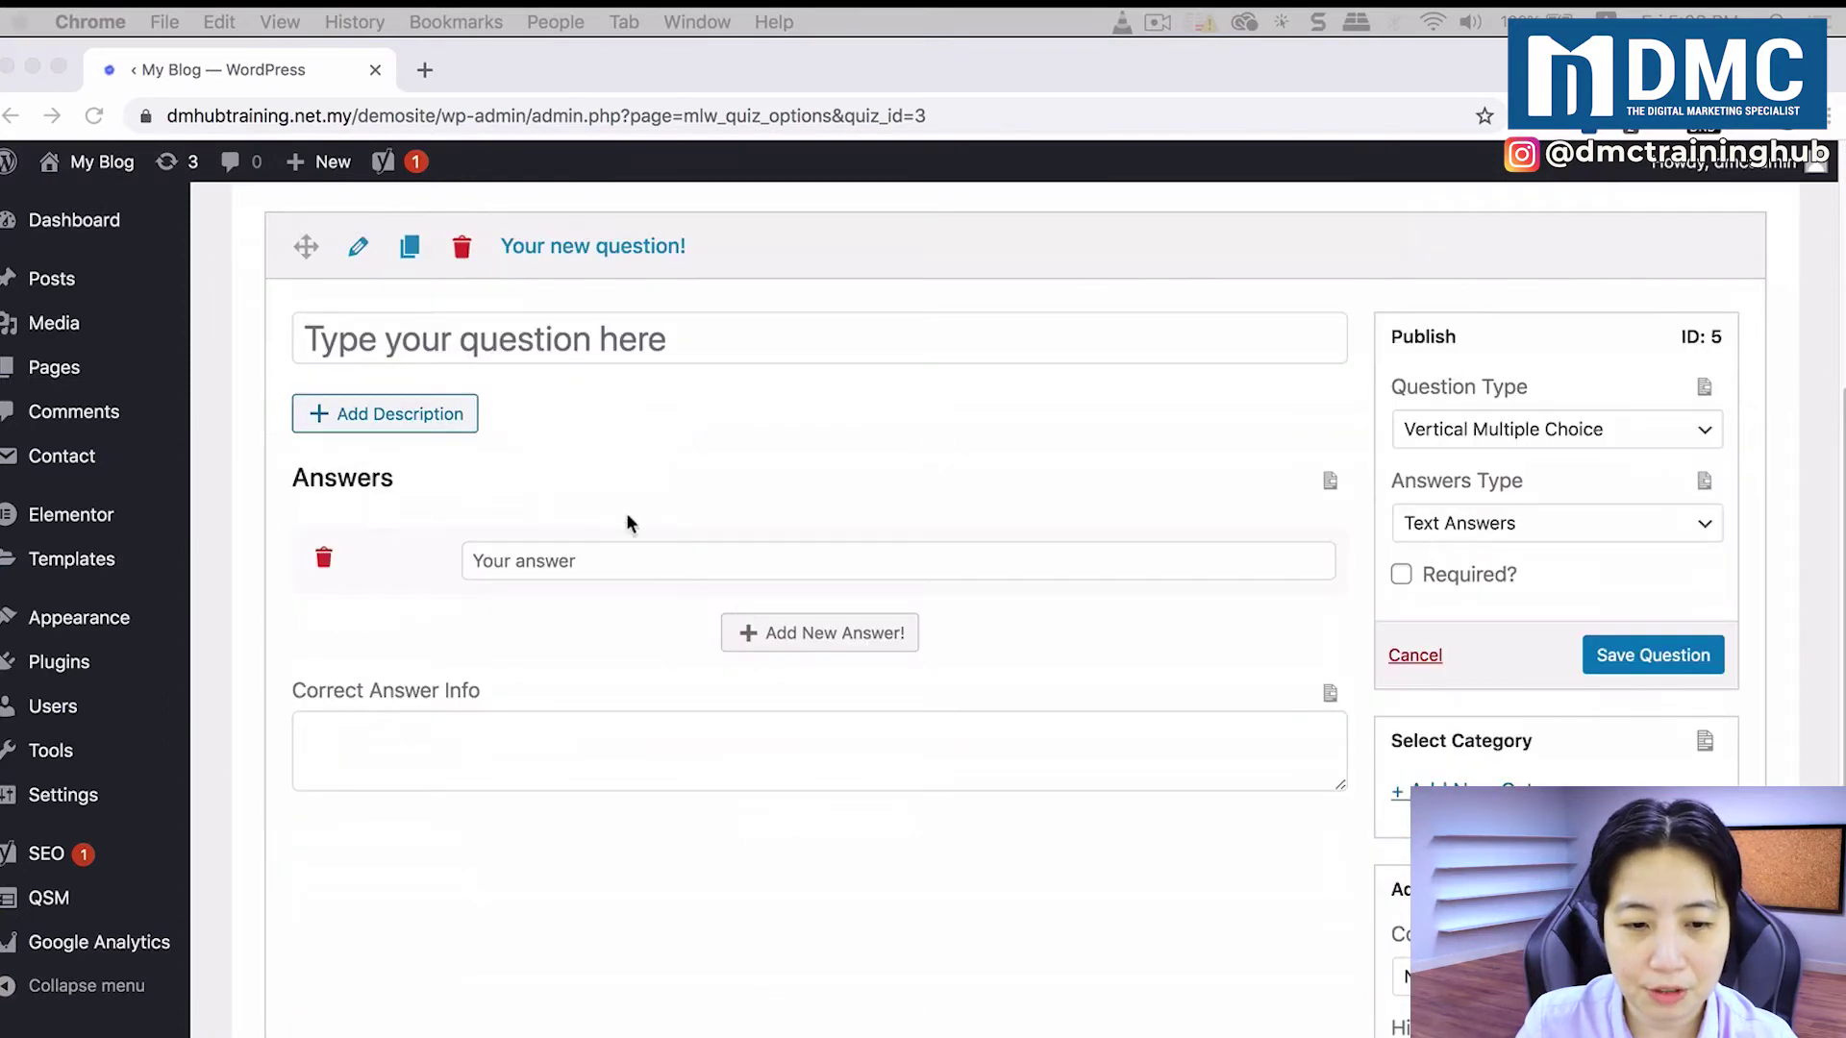
{"action": "left_click", "coordinate": [569, 339]}
{"action": "type", "text": "How Many Times Do You Check Facebook A Day?"}
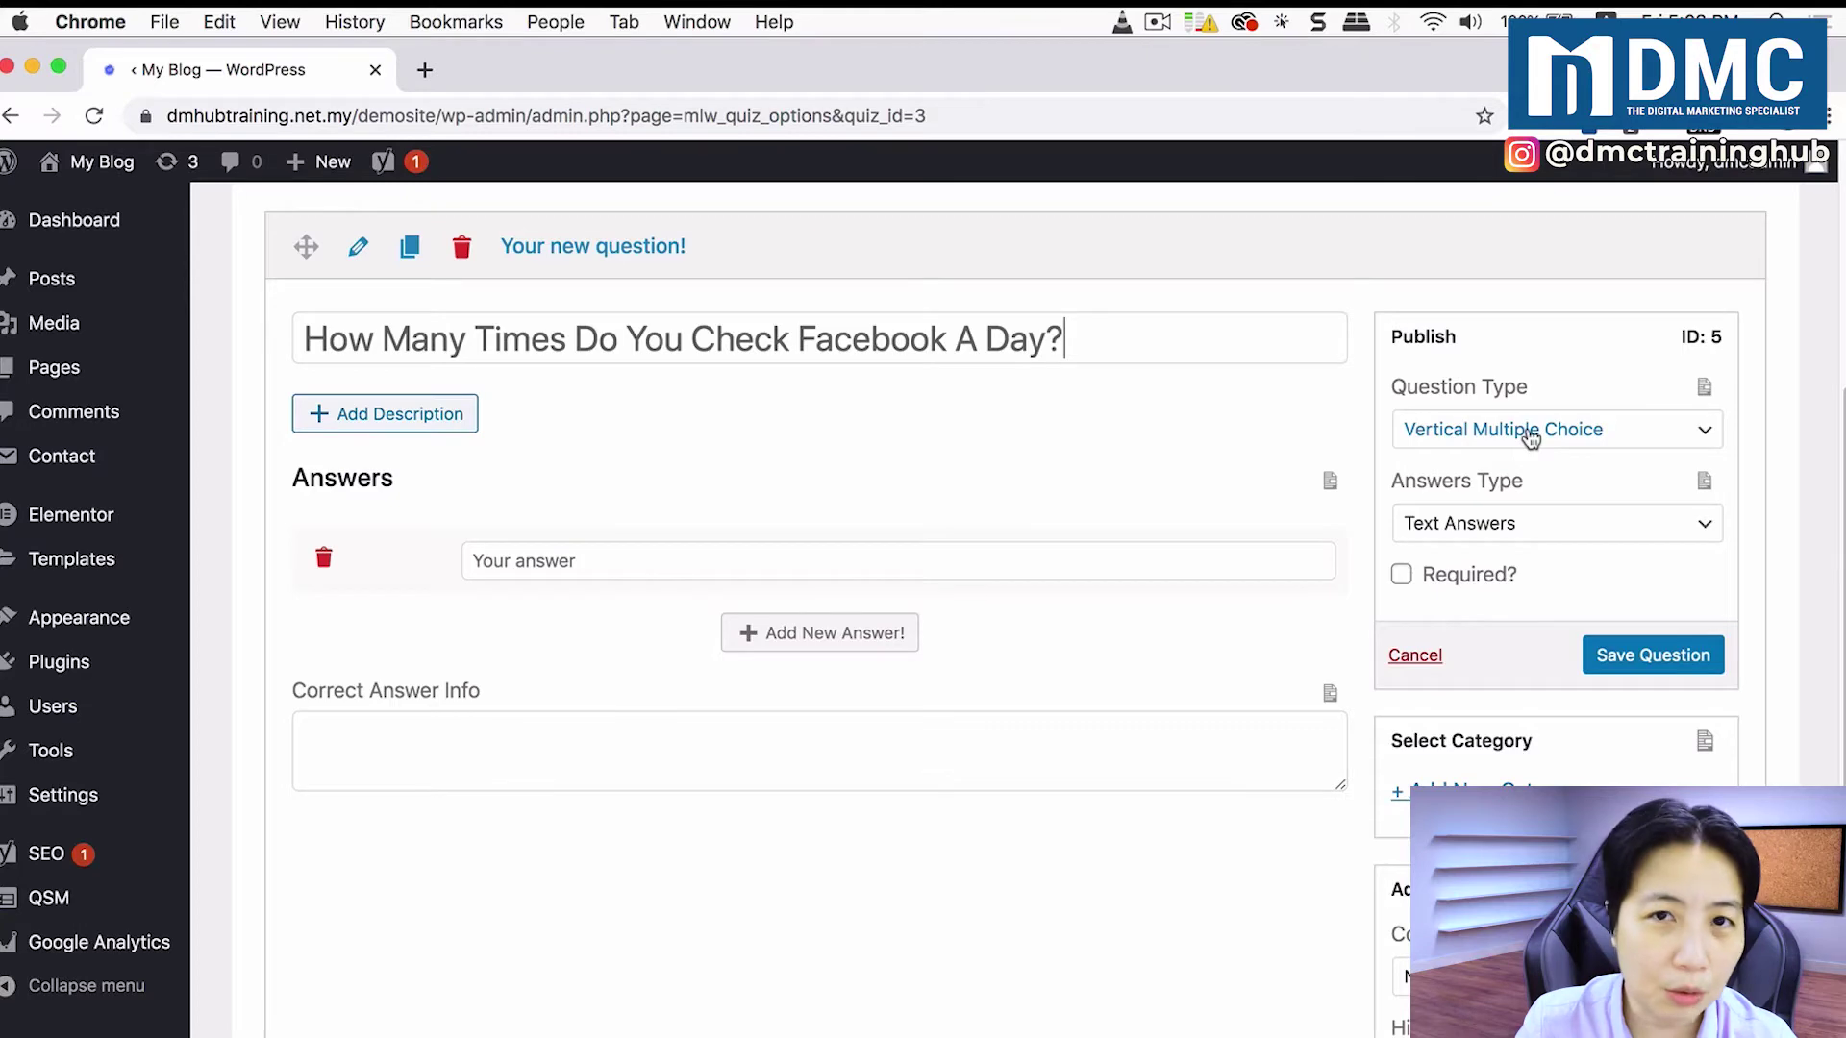
{"action": "left_click", "coordinate": [1531, 431]}
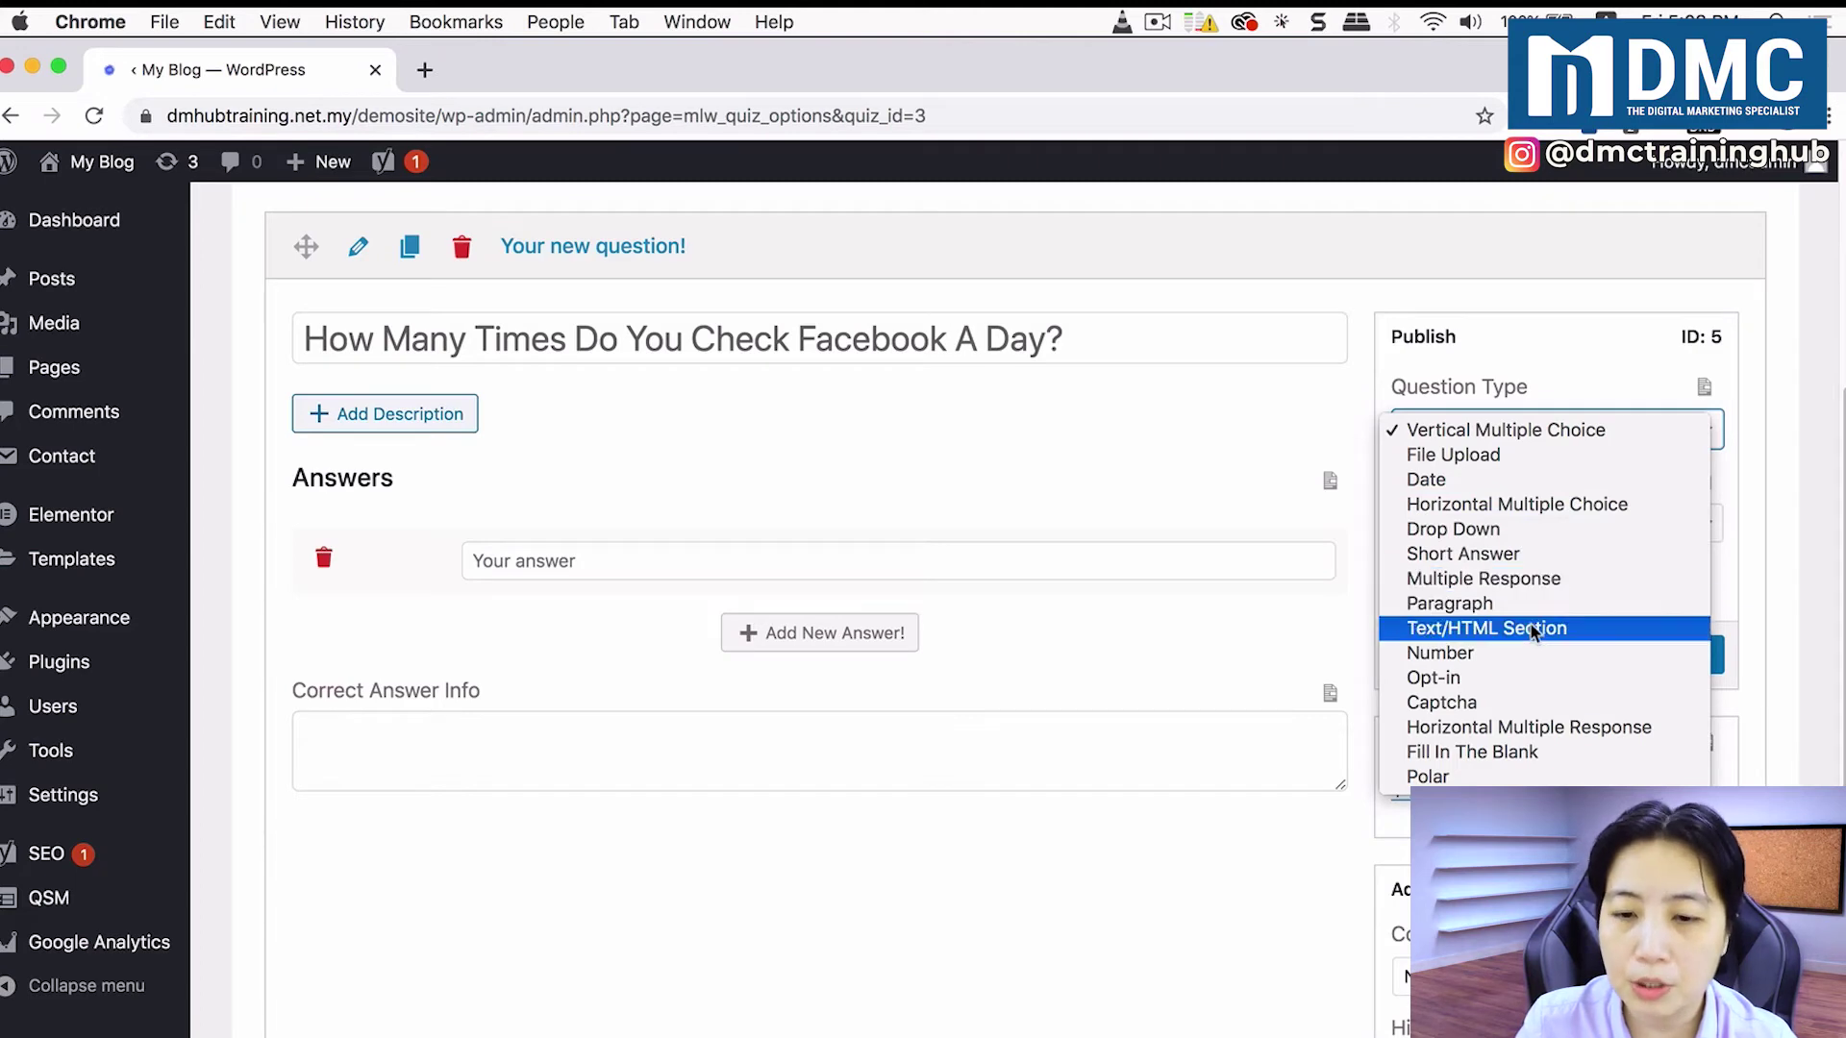
{"action": "left_click", "coordinate": [1482, 654]}
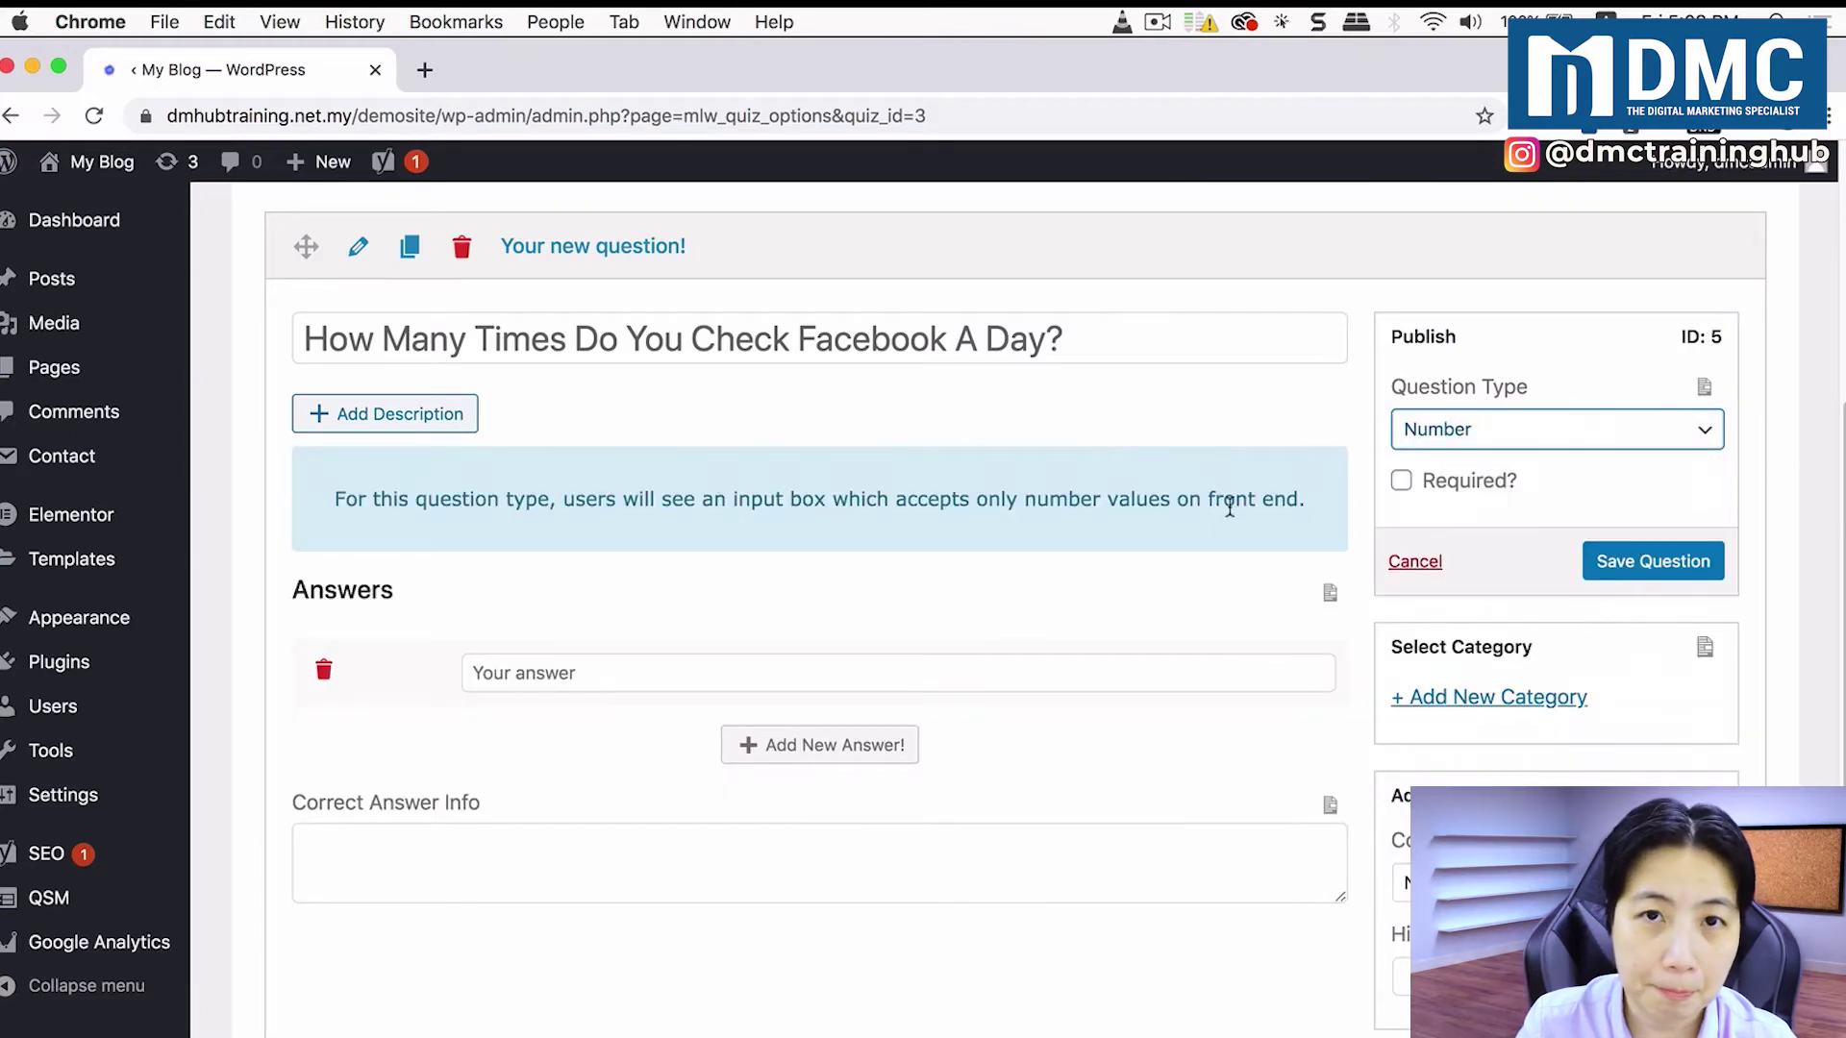
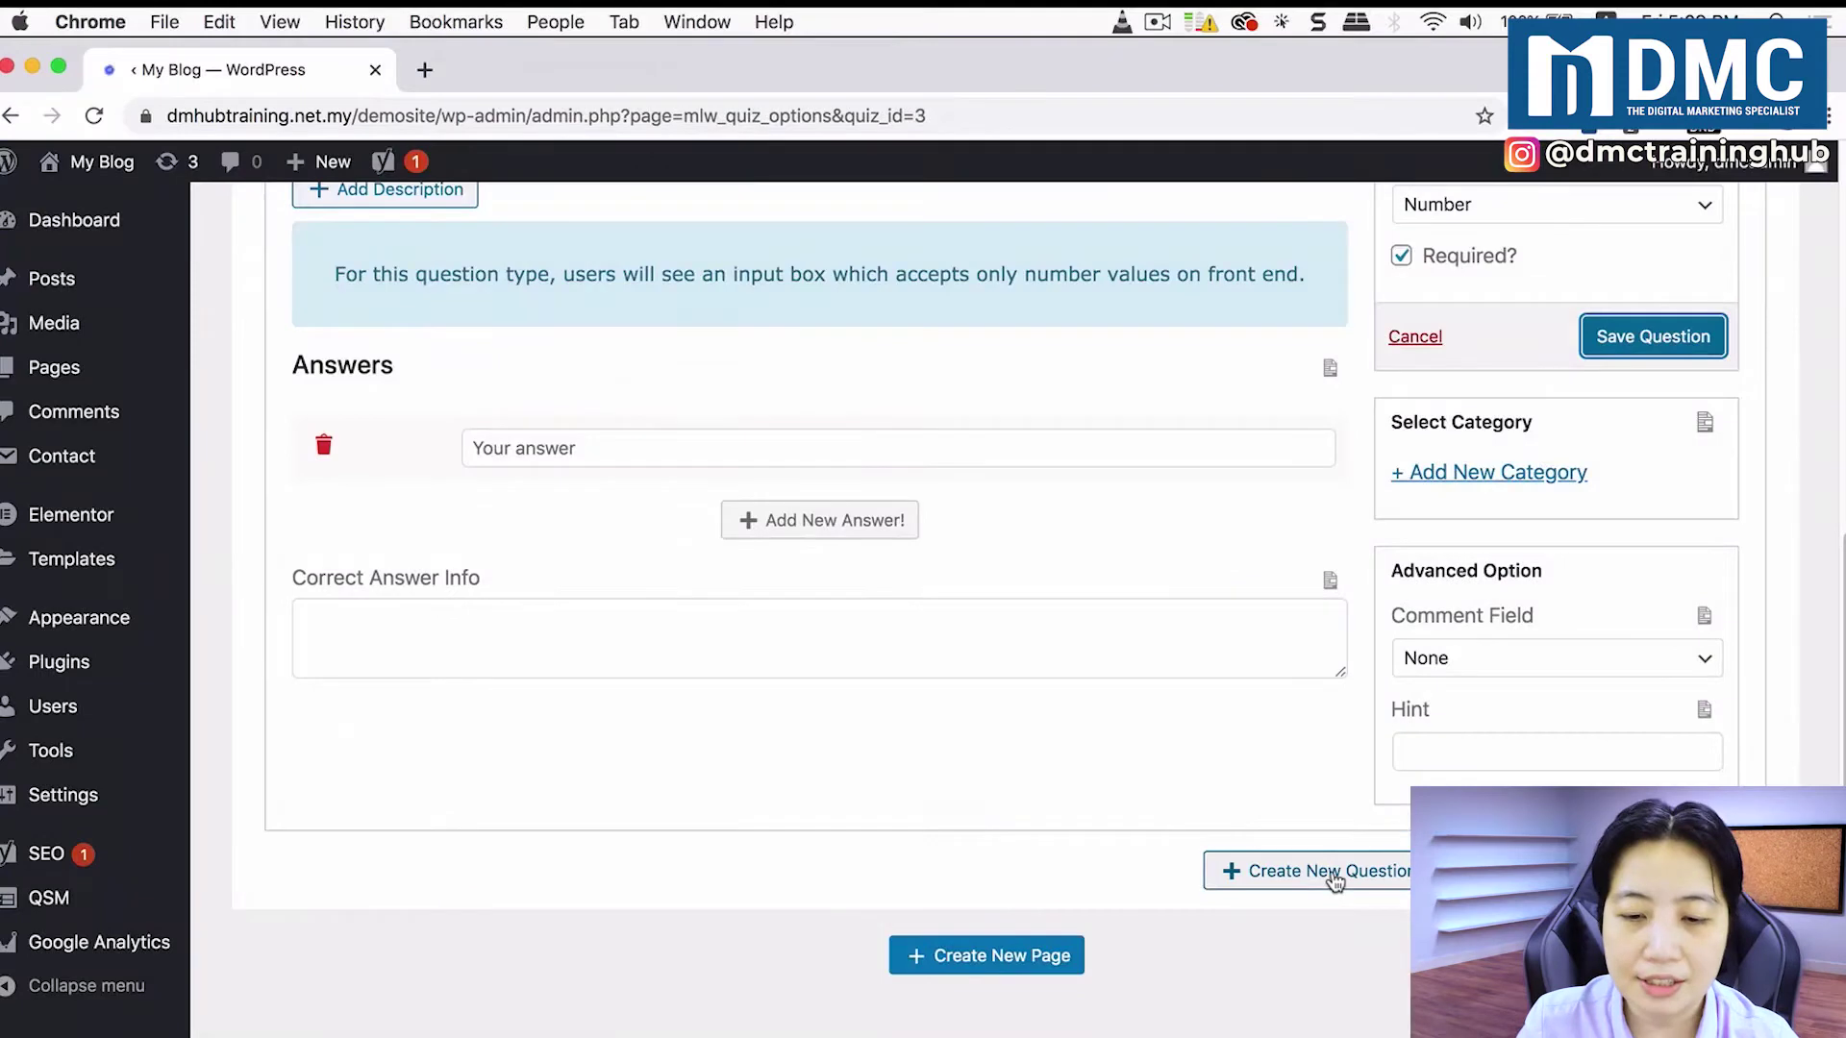
Step: Create a new question titled 'Do You Also Have An Instagram Profile?'
{"action": "left_click", "coordinate": [1332, 880]}
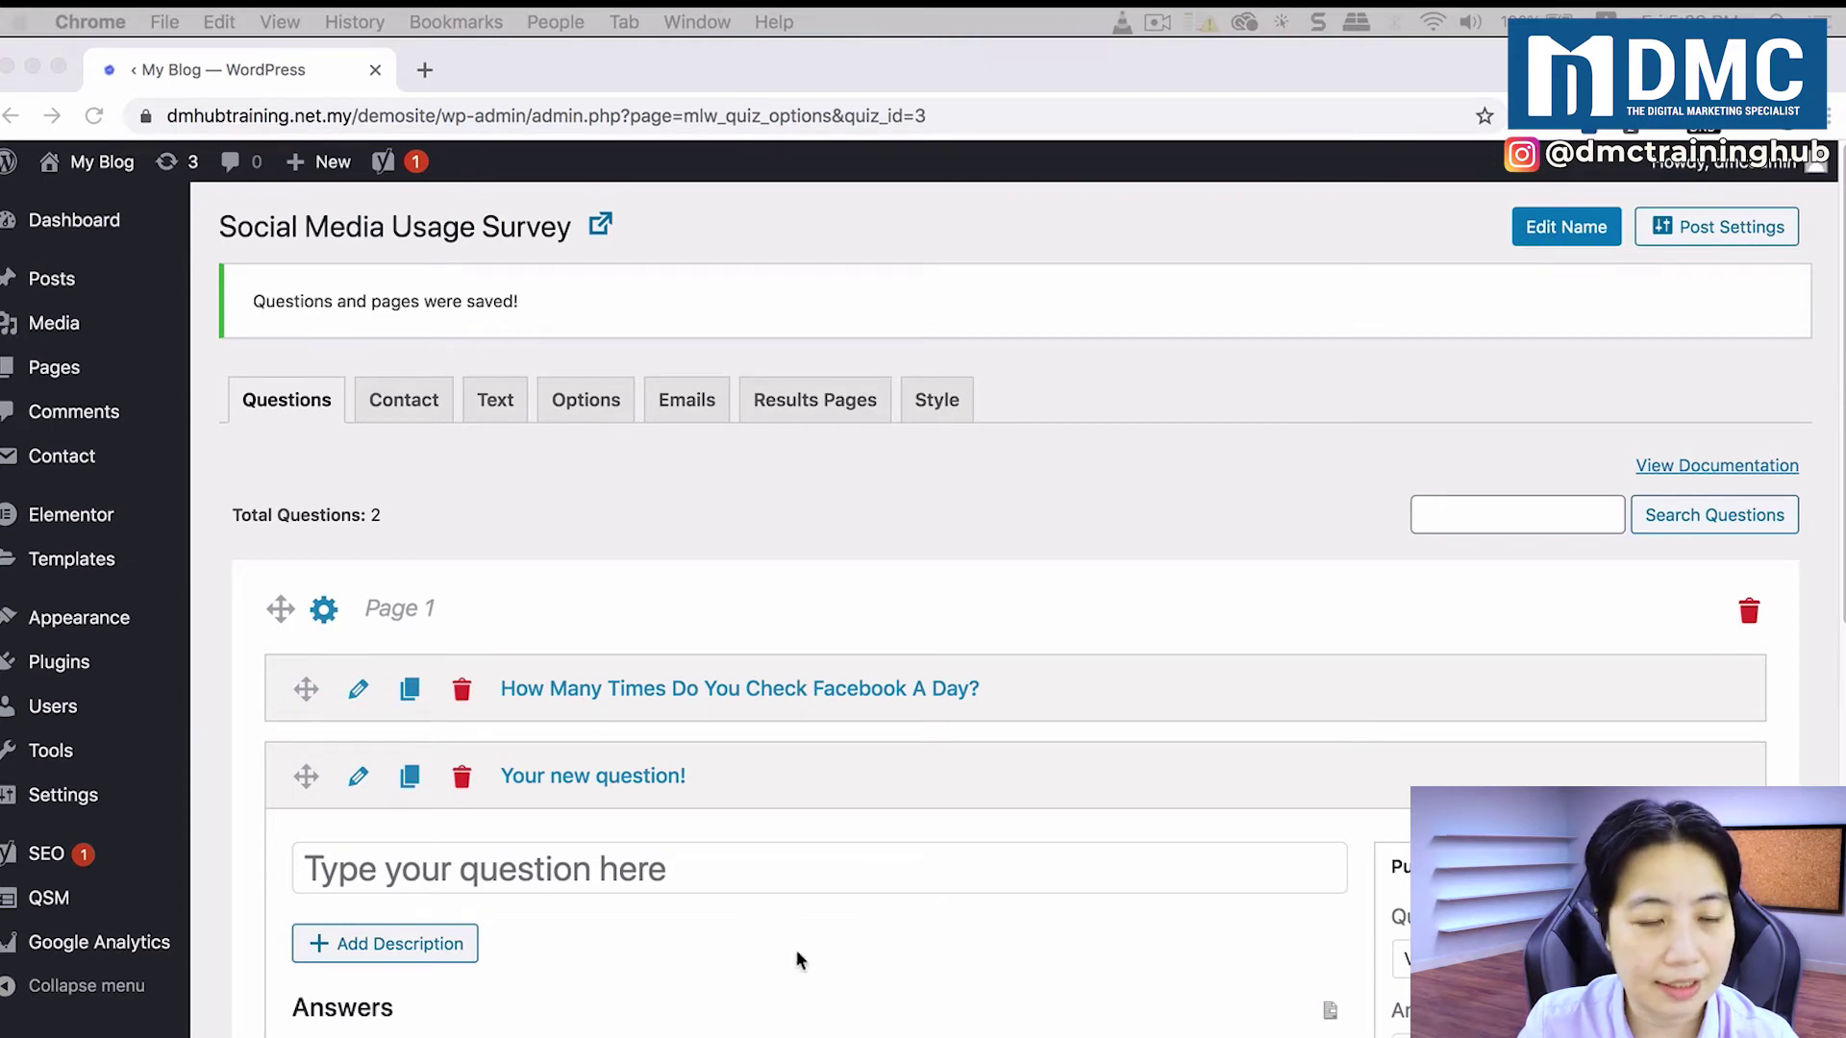
{"action": "left_click", "coordinate": [828, 865]}
{"action": "type", "text": "Do You Also Have An Instagram Profile?"}
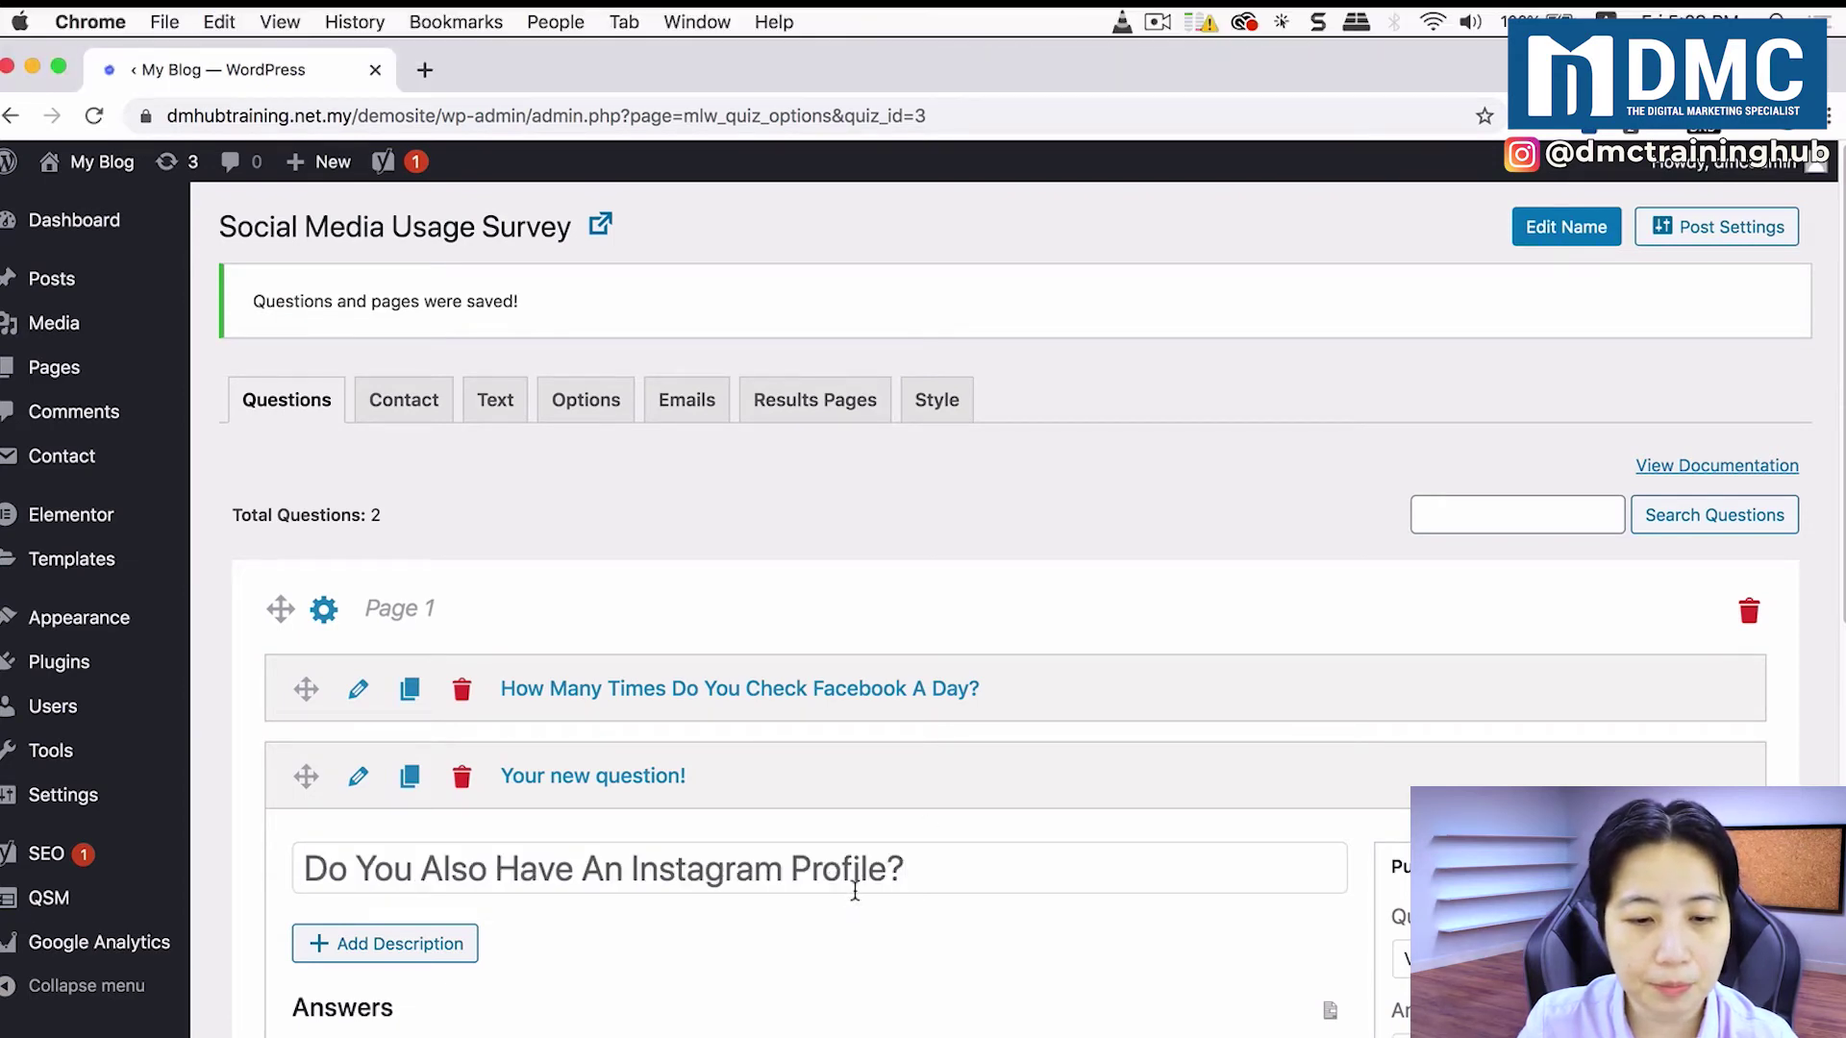
{"action": "scroll", "coordinate": [842, 880], "scroll_direction": "down", "scroll_amount": 1}
{"action": "scroll", "coordinate": [833, 867], "scroll_direction": "down", "scroll_amount": 5}
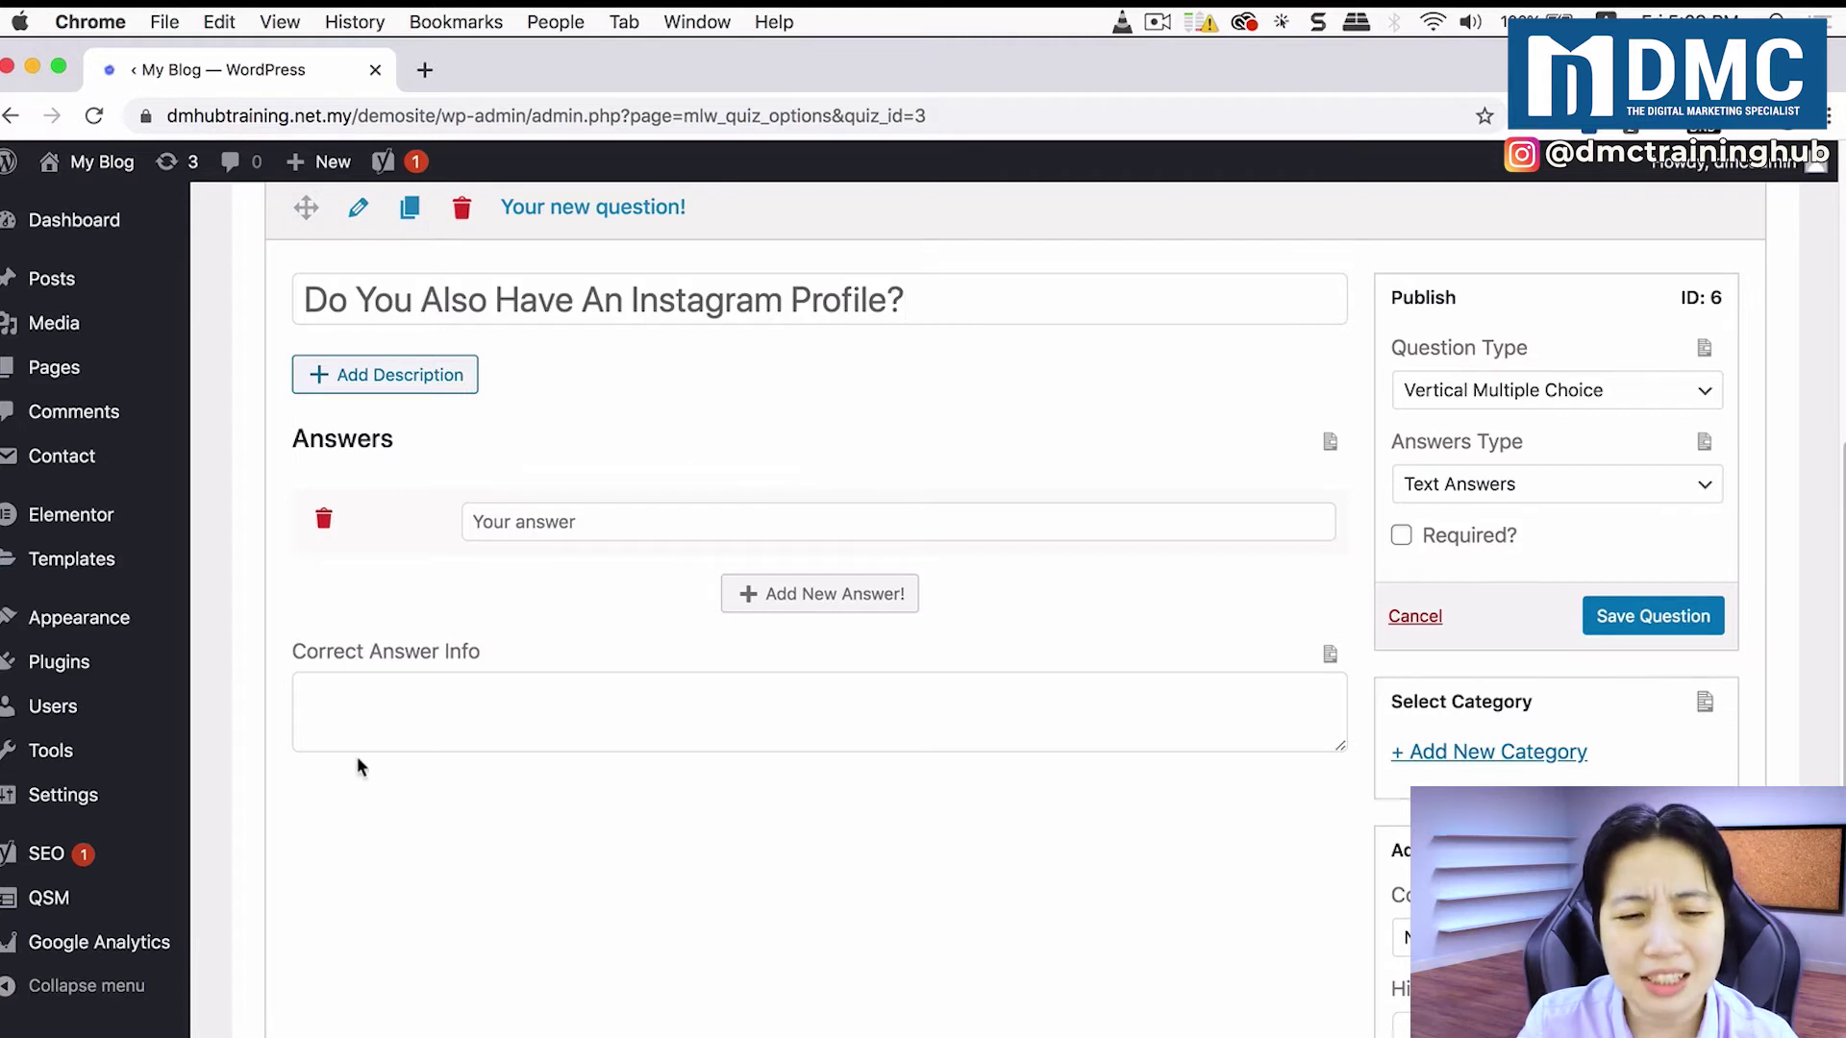
Step: Give the question answers Yes and No, mark it required, and save it
{"action": "left_click", "coordinate": [631, 519]}
{"action": "type", "text": "Yes"}
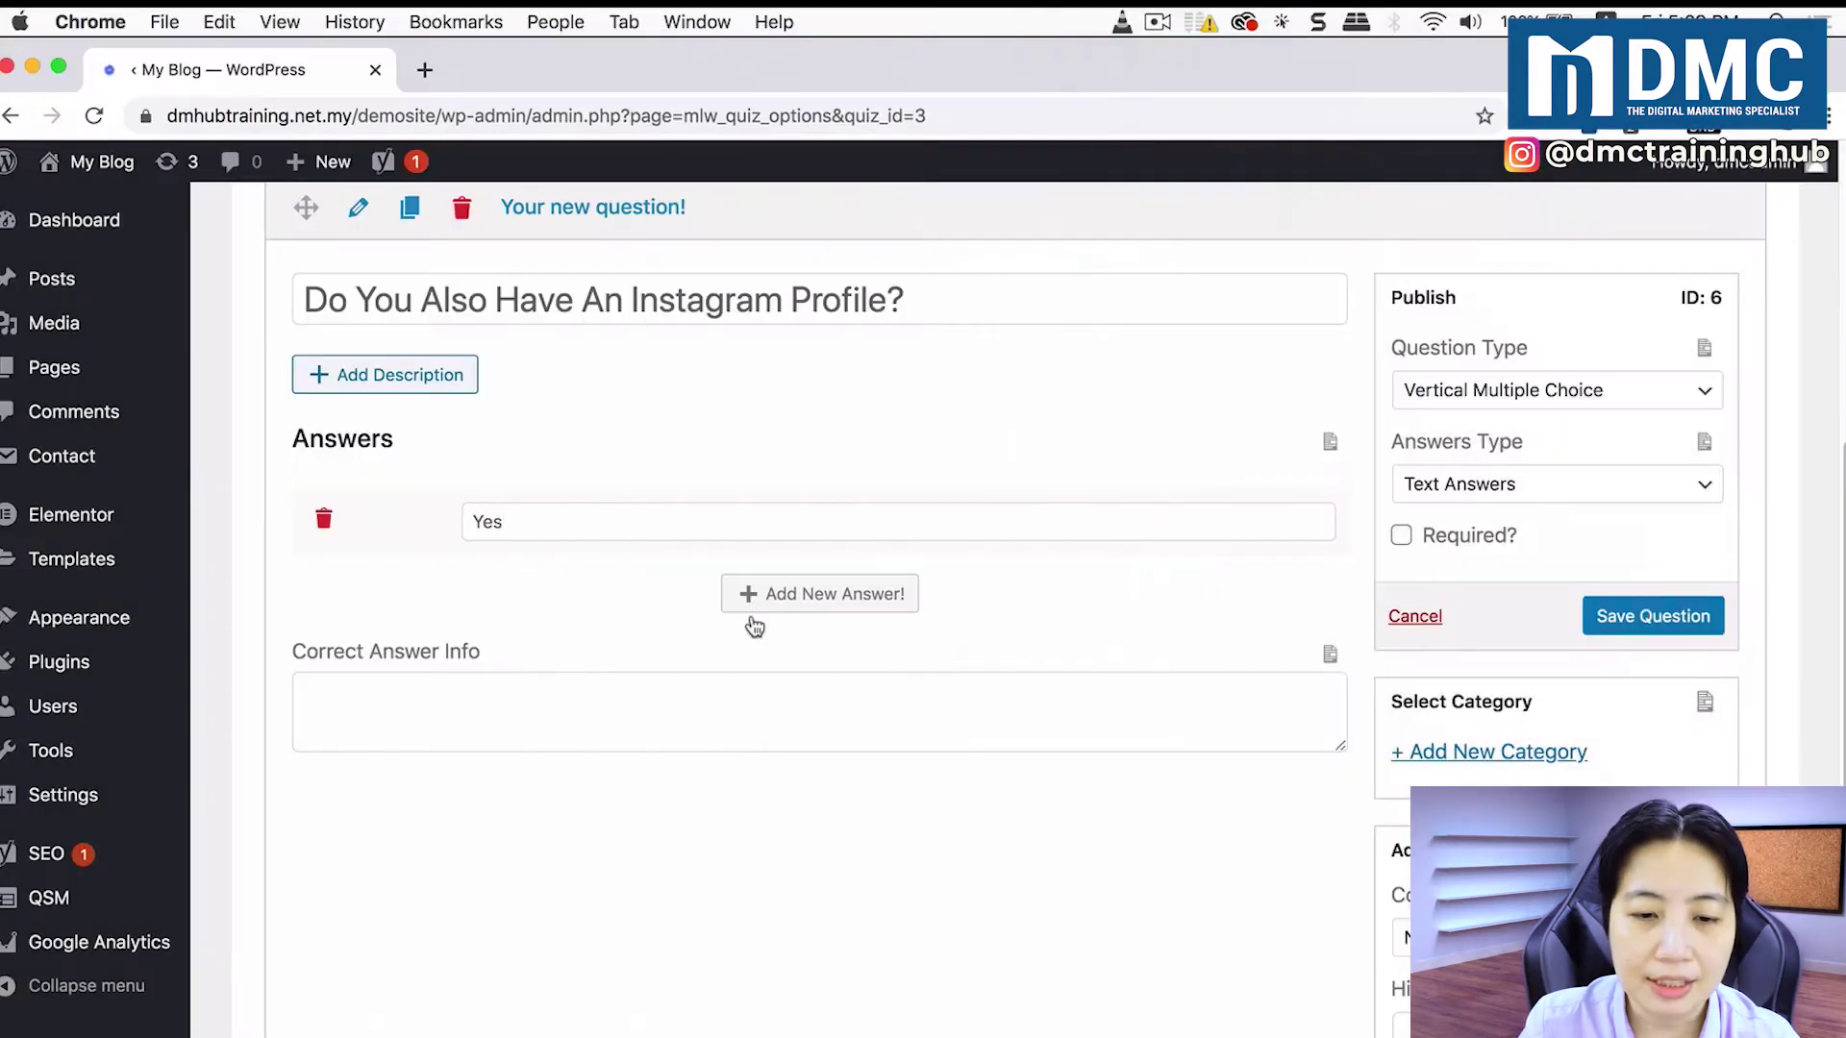
{"action": "left_click", "coordinate": [820, 601]}
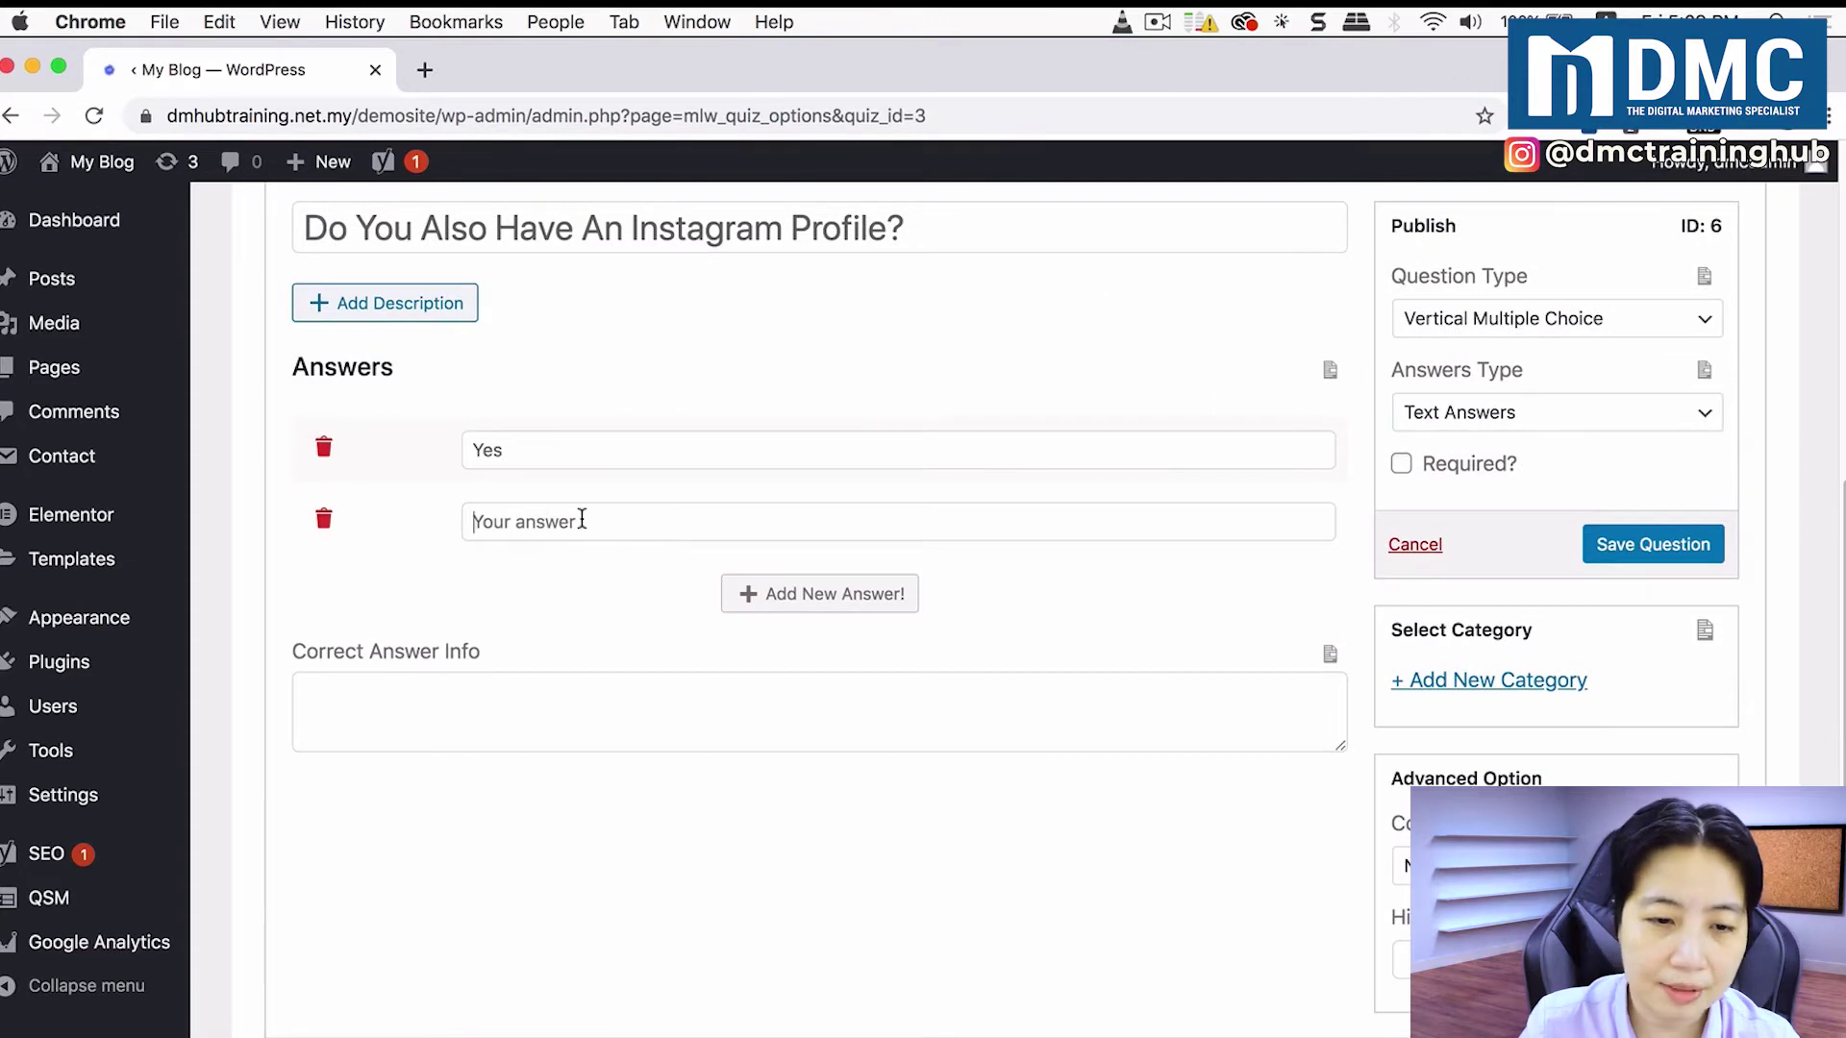
{"action": "type", "text": "No"}
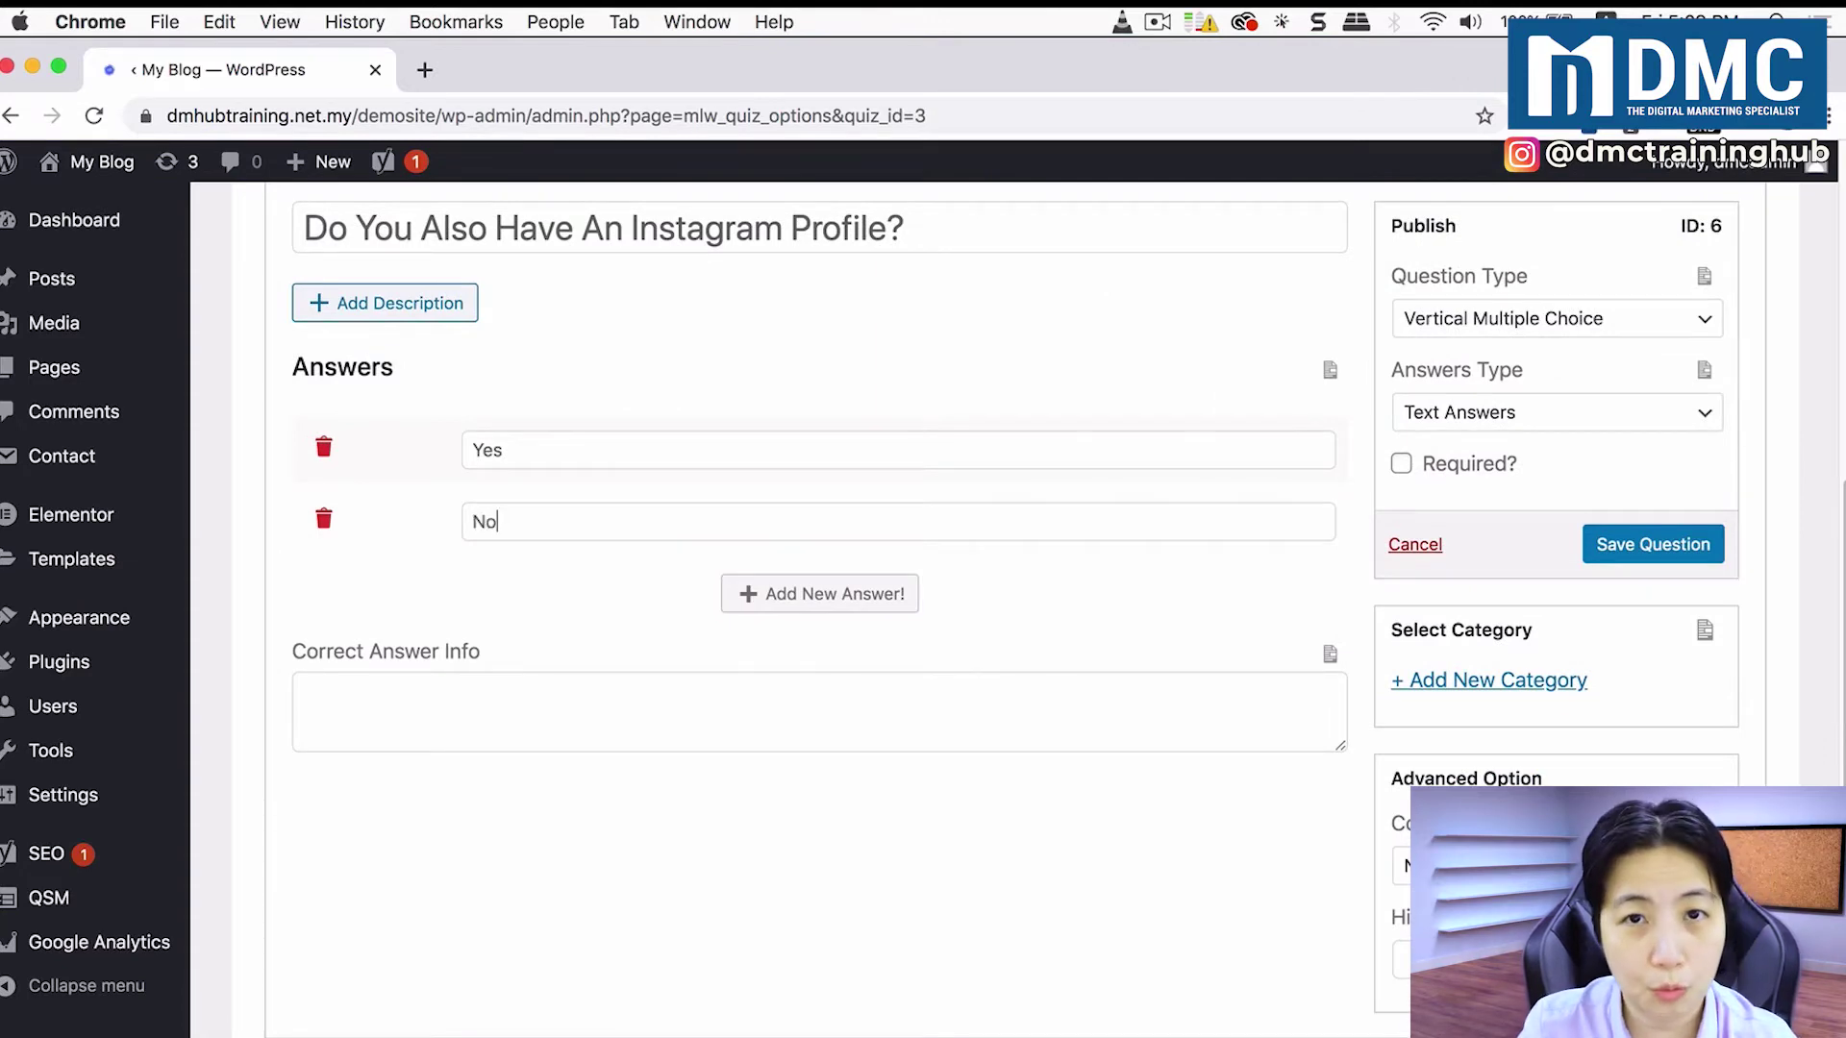
{"action": "left_click", "coordinate": [1462, 481]}
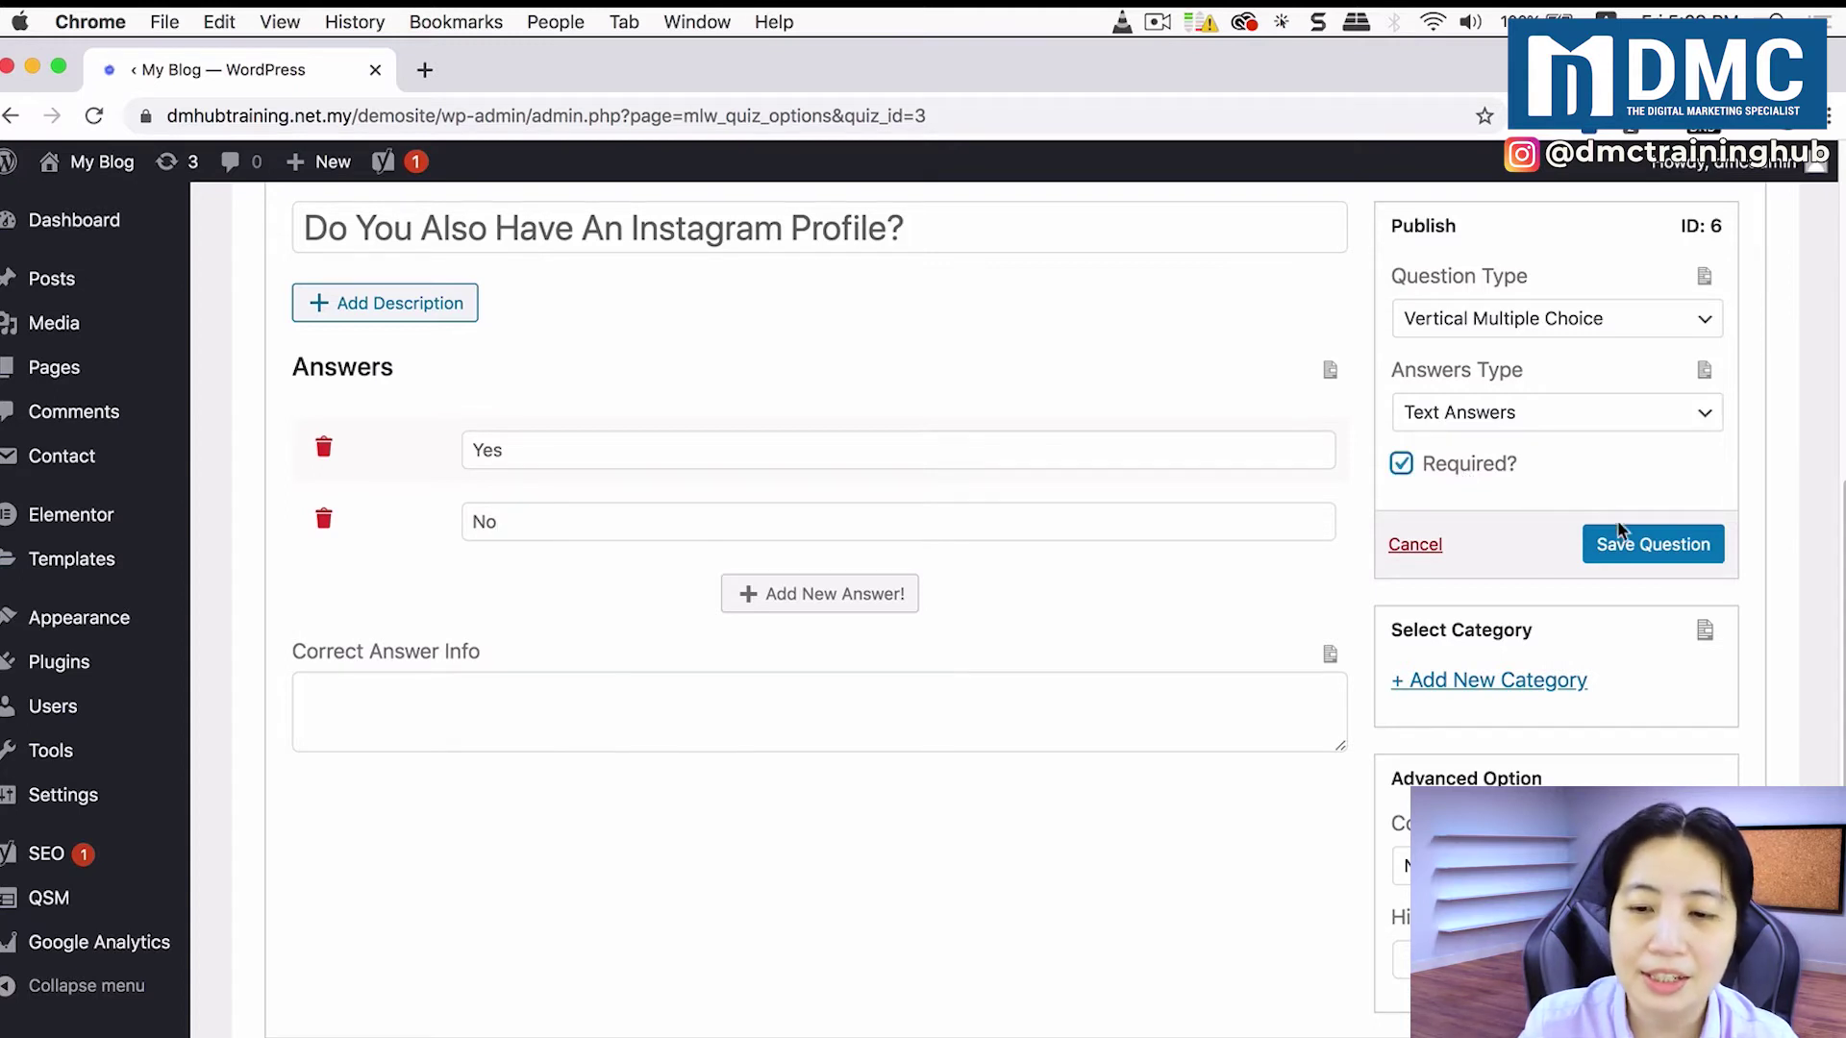
{"action": "left_click", "coordinate": [1648, 546]}
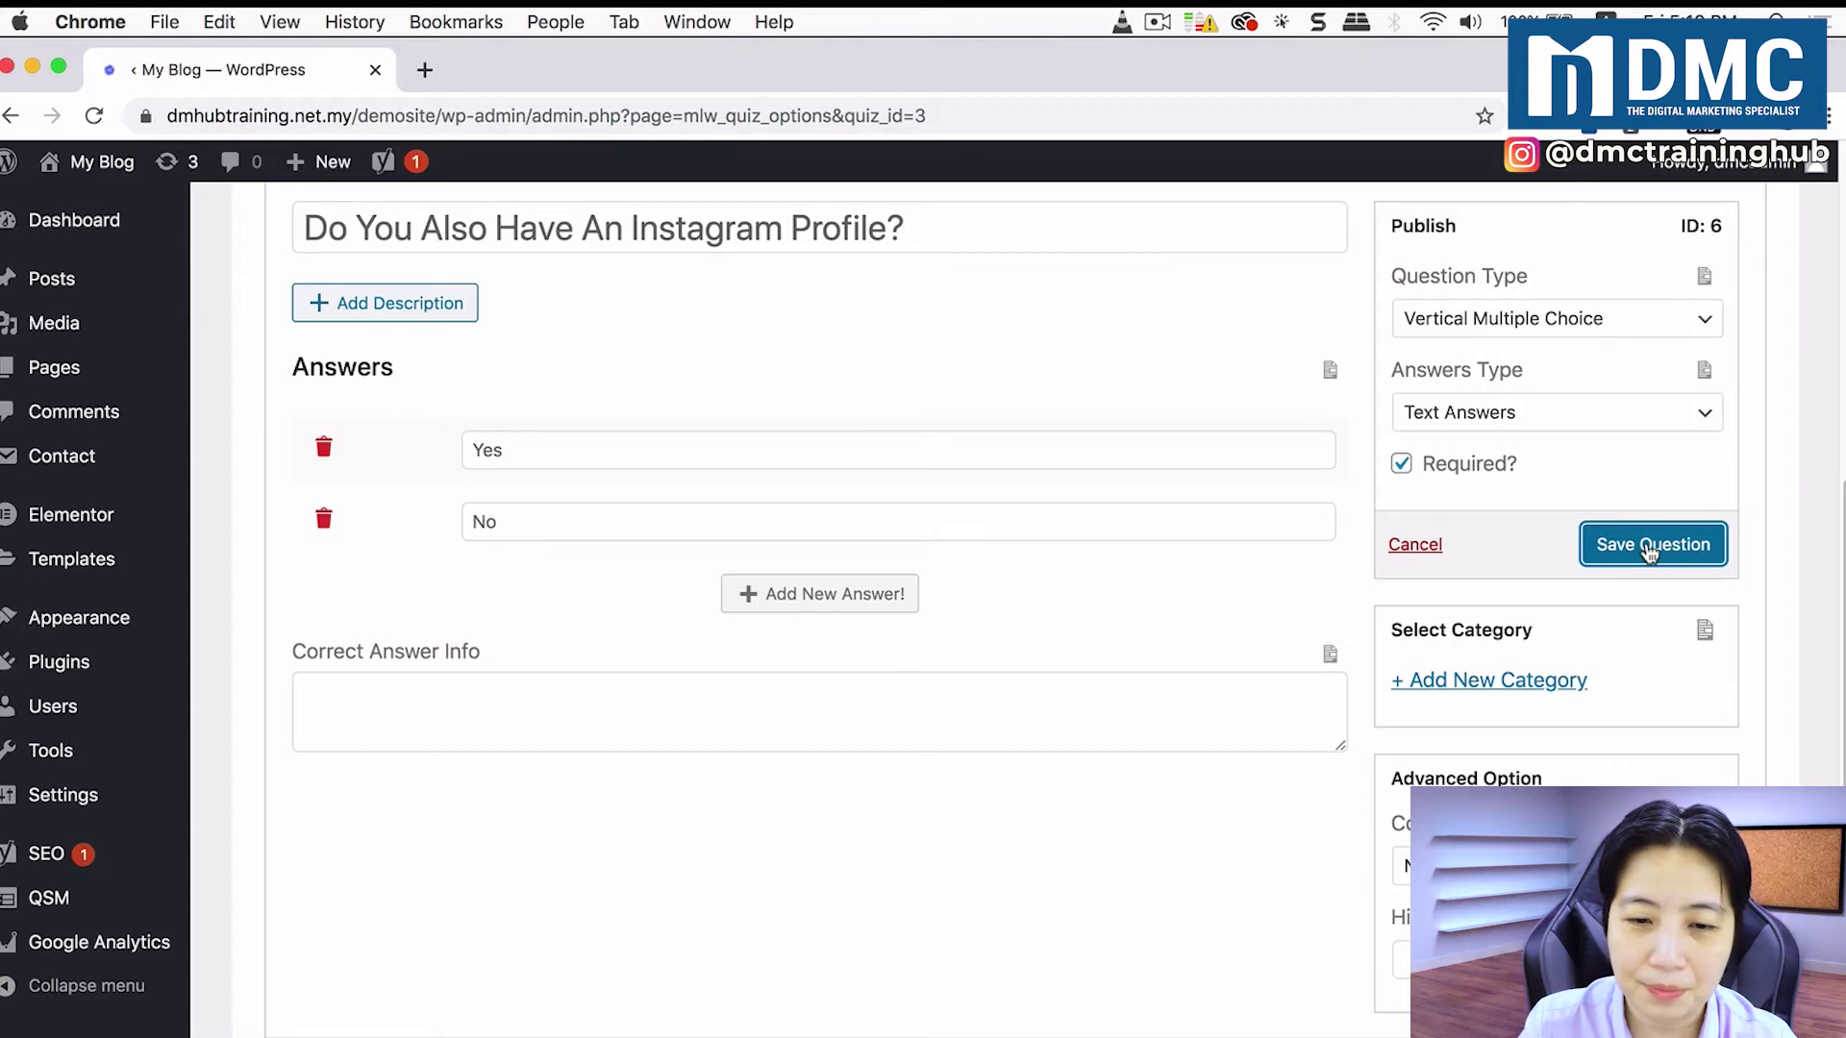
{"action": "scroll", "coordinate": [1129, 678], "scroll_direction": "down", "scroll_amount": 3}
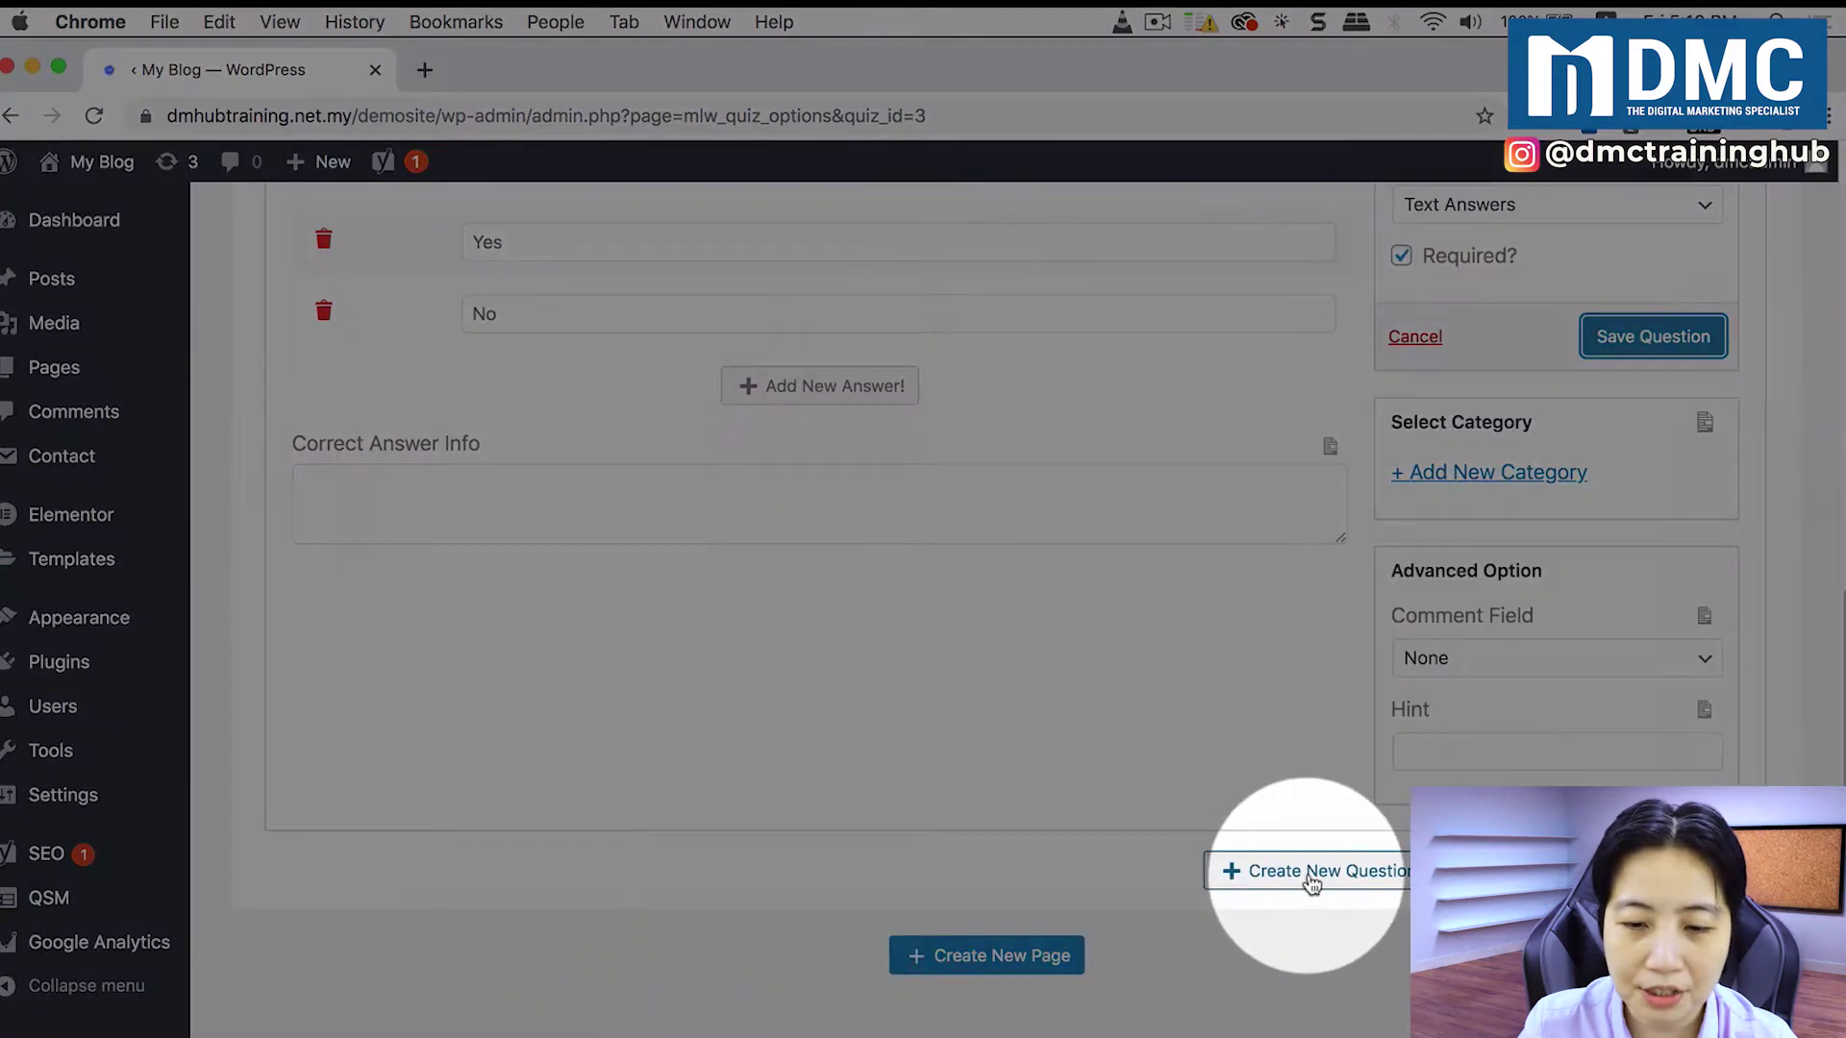
Step: Add a new question and paste in the text 'Which Profile Do You Manage More Often?'
{"action": "left_click", "coordinate": [1320, 876]}
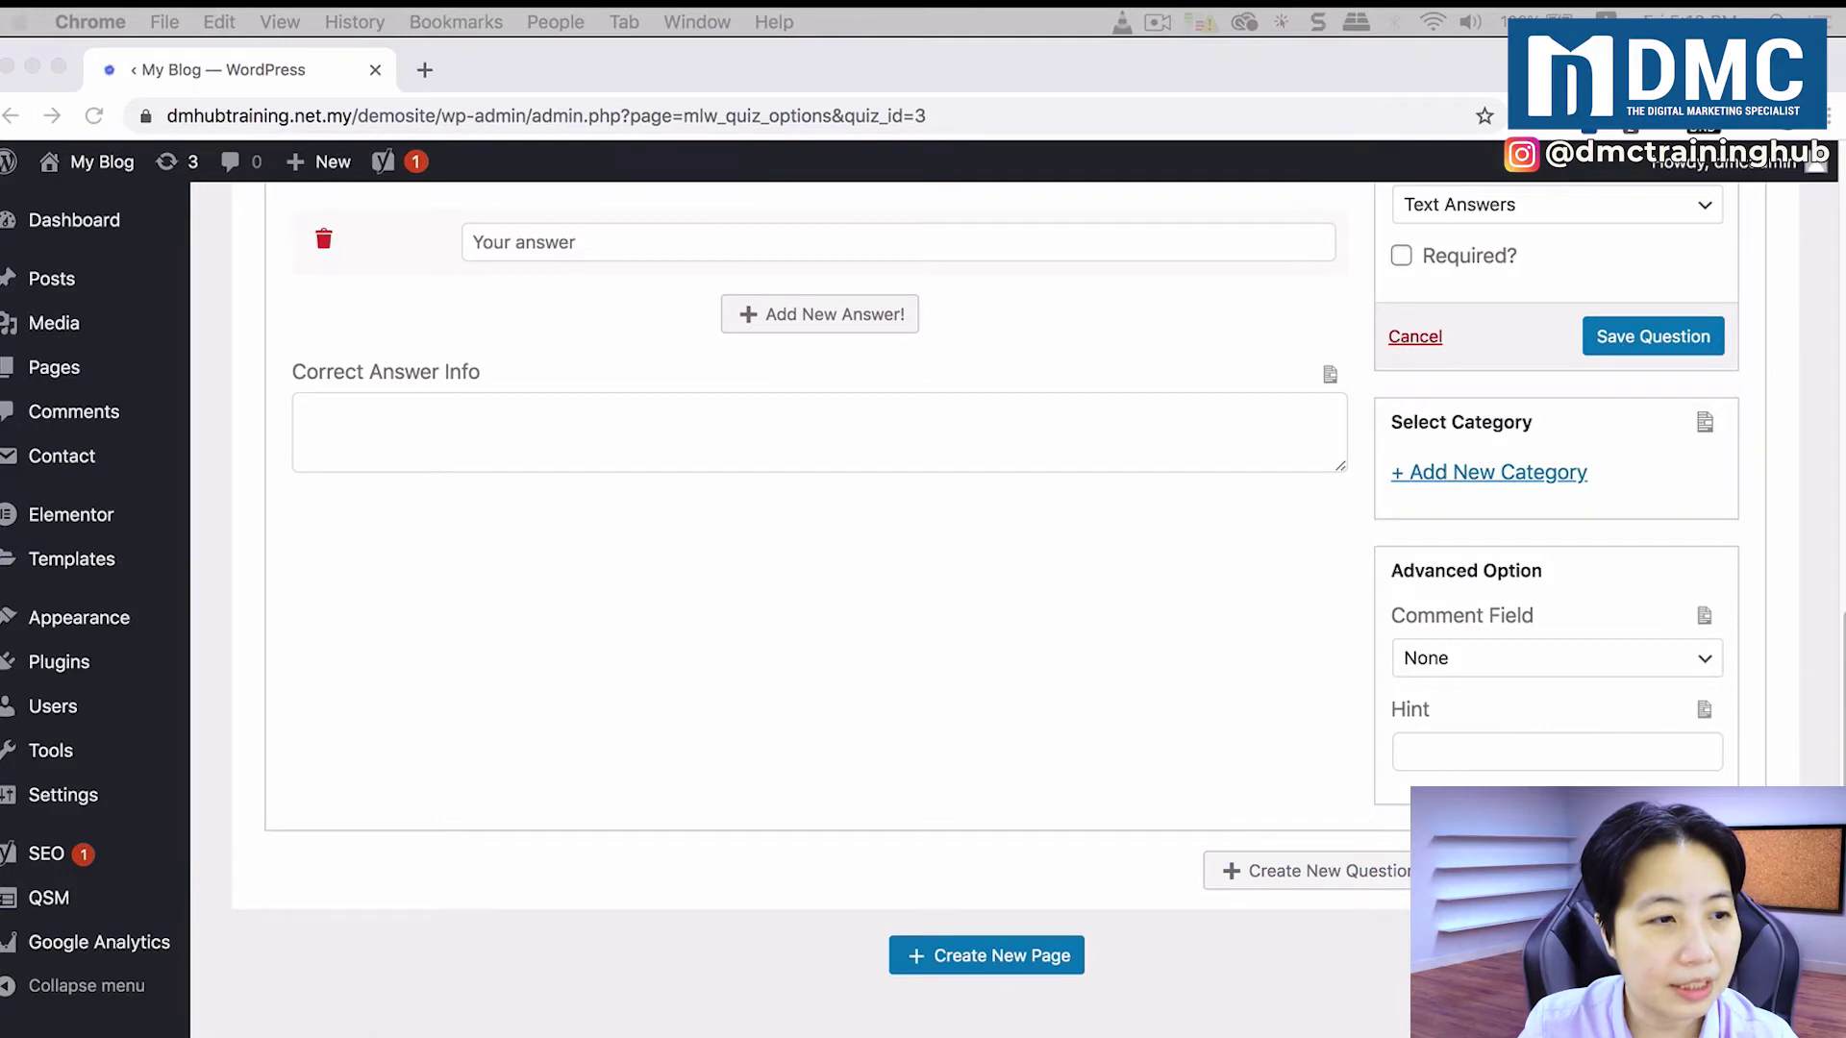
{"action": "scroll", "coordinate": [562, 352], "scroll_direction": "up", "scroll_amount": 5}
{"action": "type", "text": "Which Profile Do You Manage More Often?"}
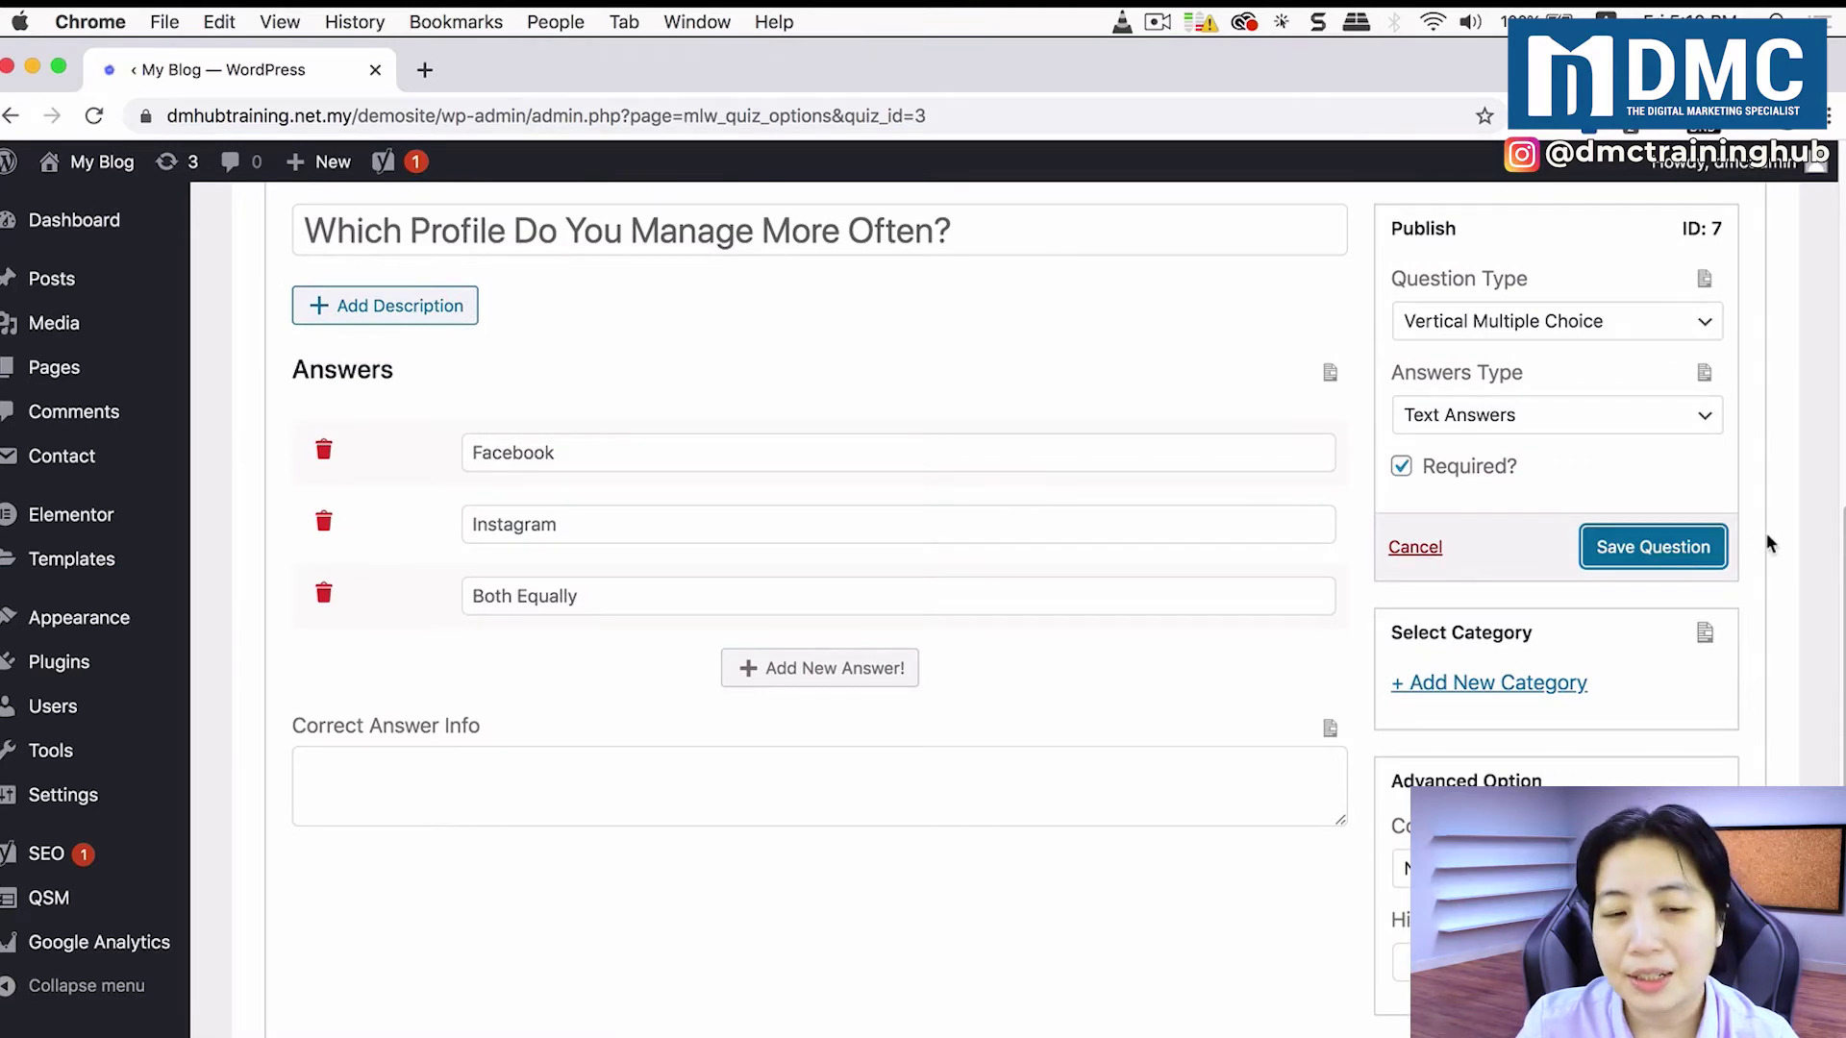
{"action": "scroll", "coordinate": [1766, 538], "scroll_direction": "up", "scroll_amount": 3}
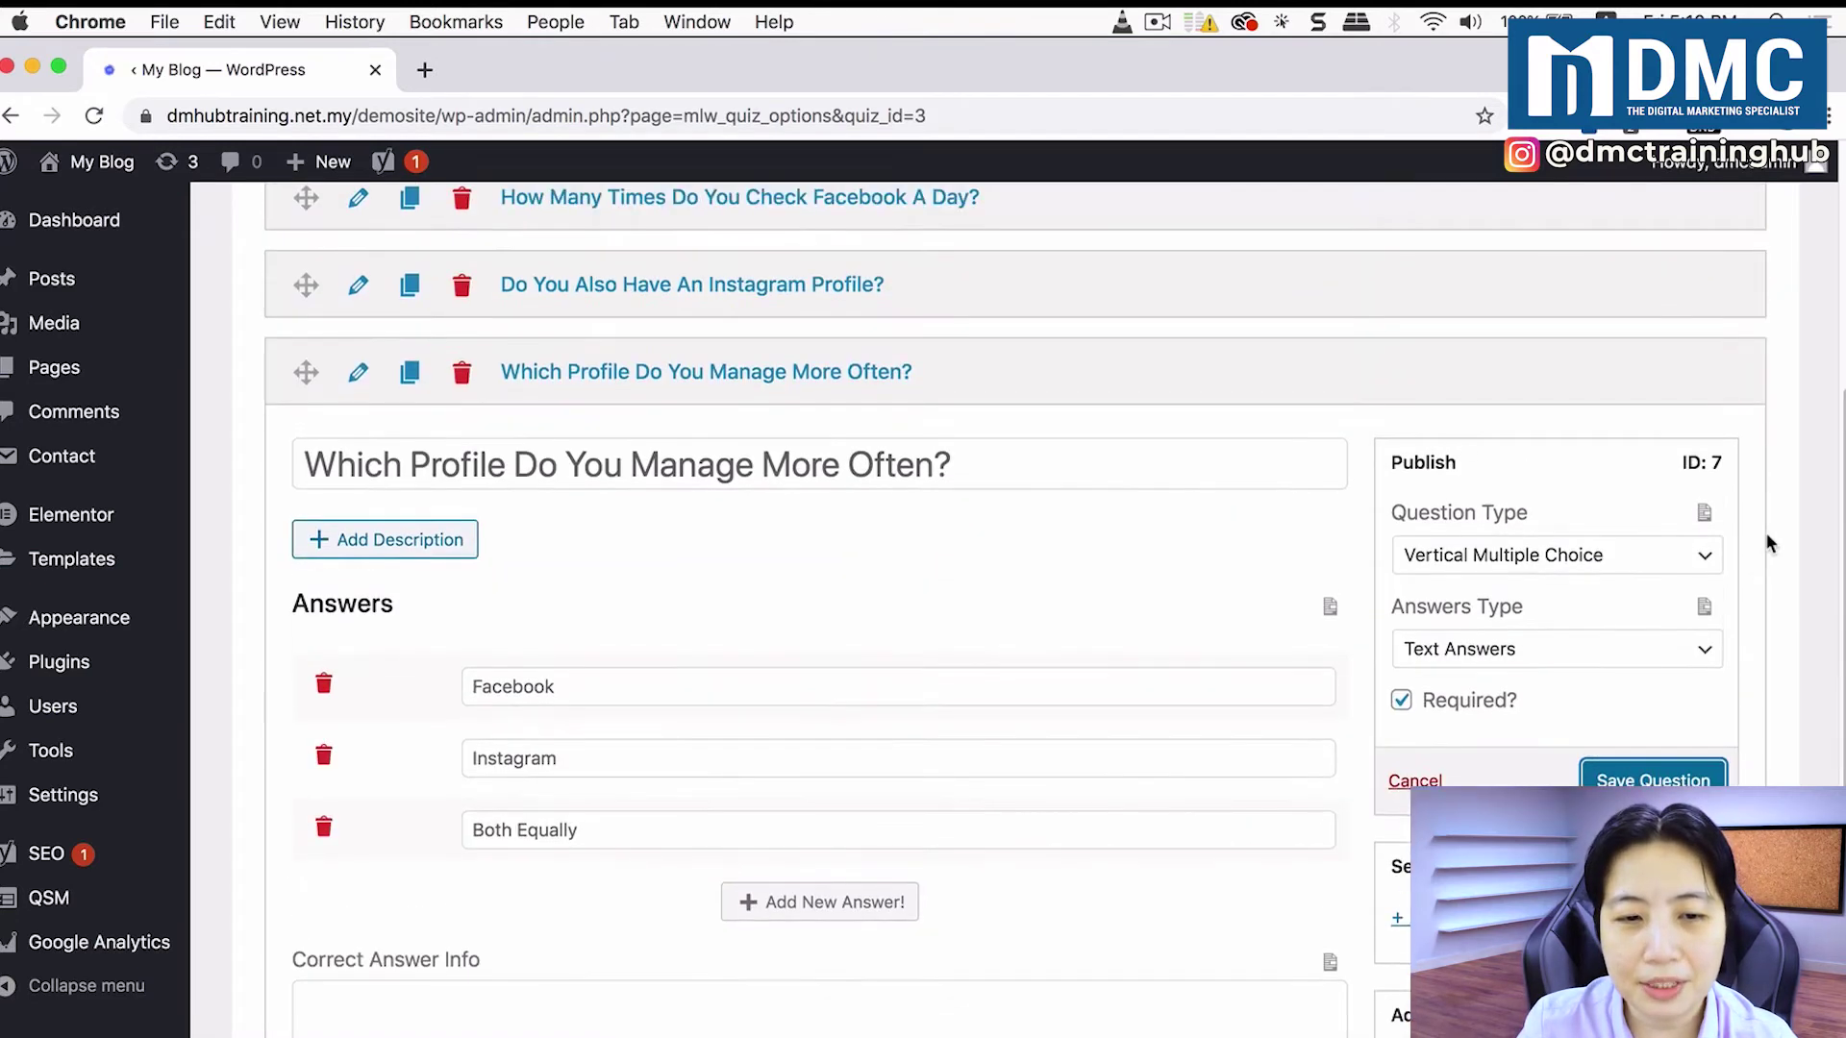
{"action": "scroll", "coordinate": [1767, 534], "scroll_direction": "up", "scroll_amount": 5}
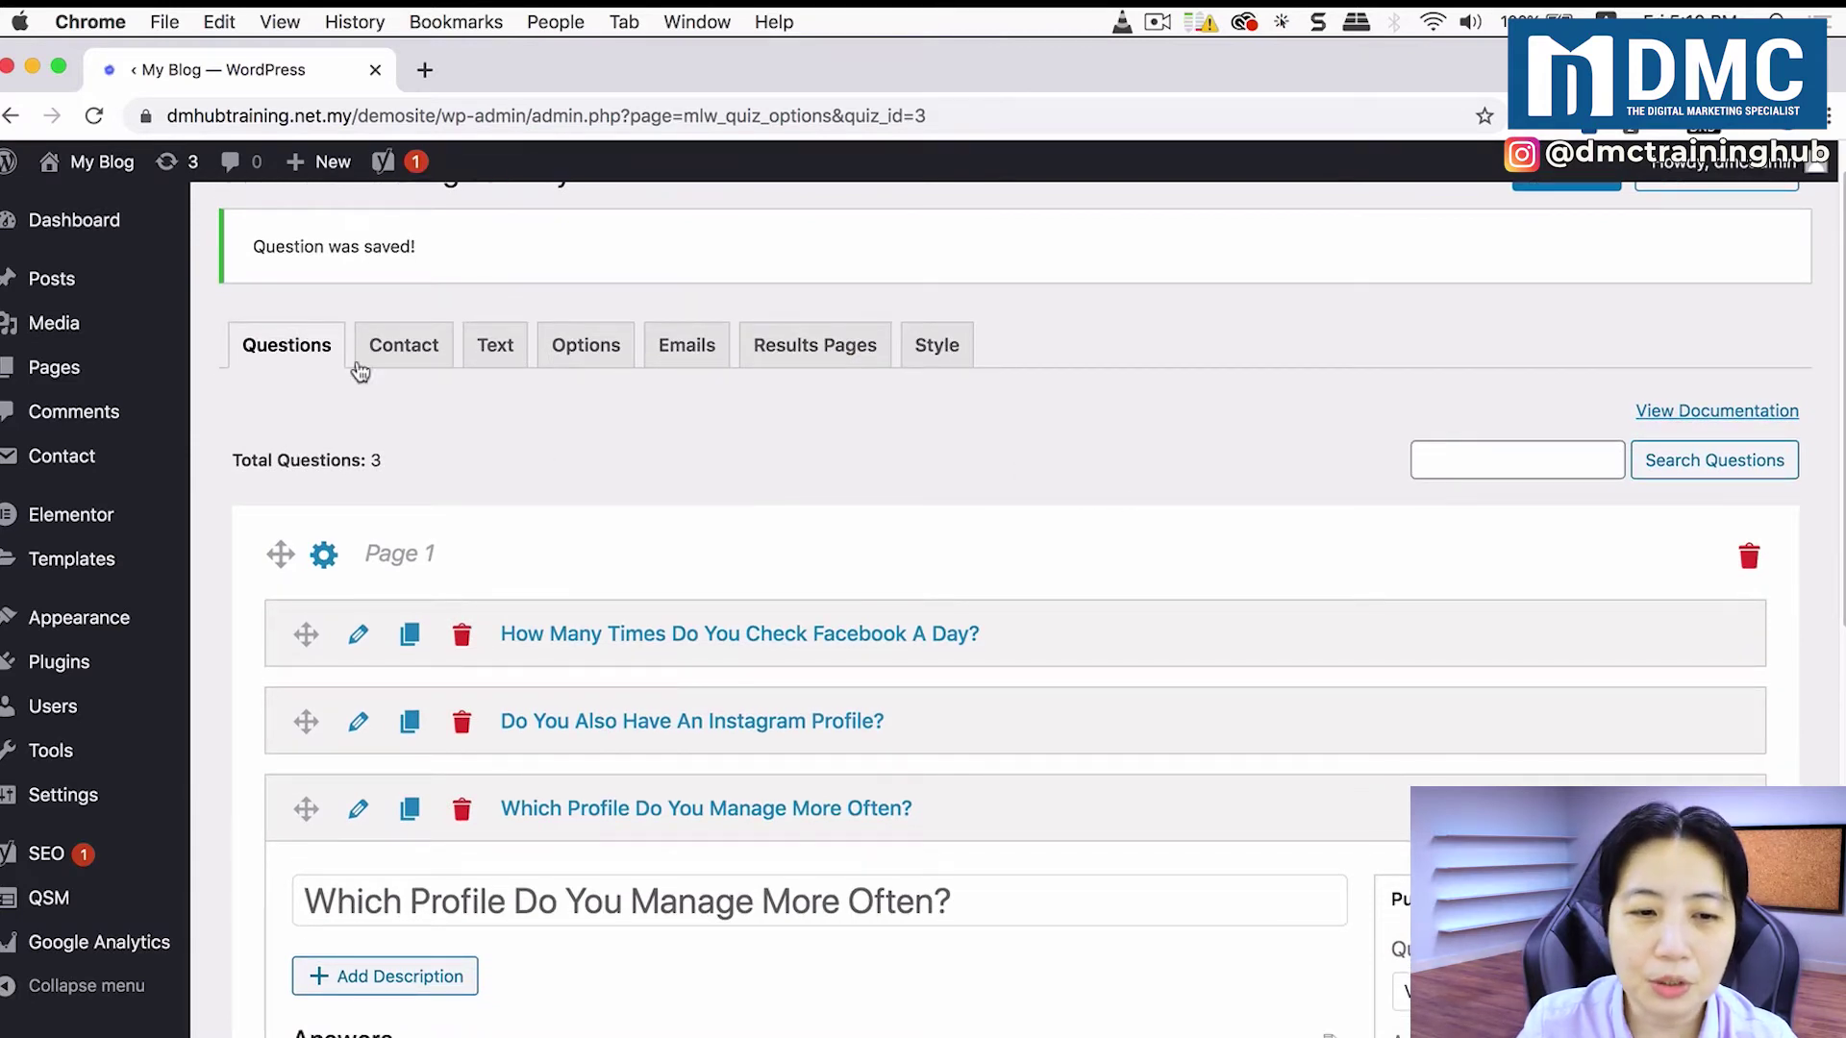
Step: Add a required contact field labelled 'Your Name' that collects the name
{"action": "left_click", "coordinate": [404, 352]}
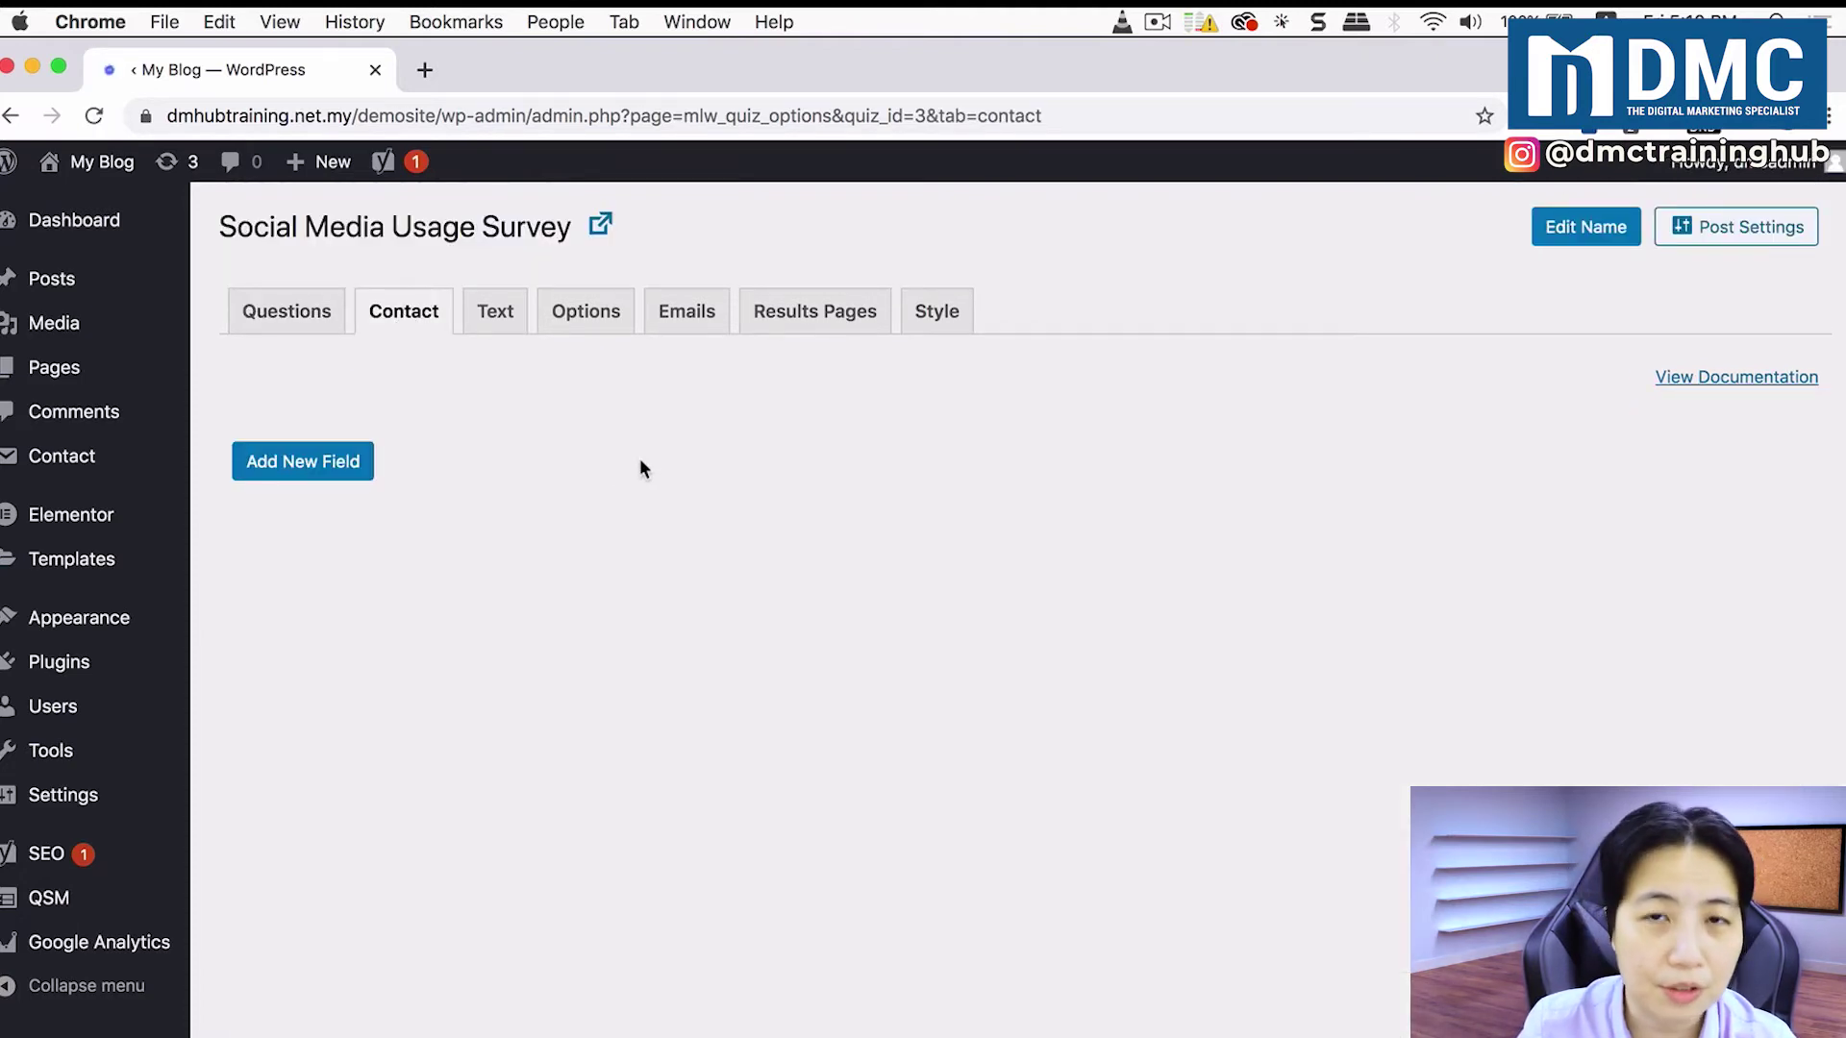
{"action": "left_click", "coordinate": [305, 465]}
{"action": "scroll", "coordinate": [457, 465], "scroll_direction": "down", "scroll_amount": 1}
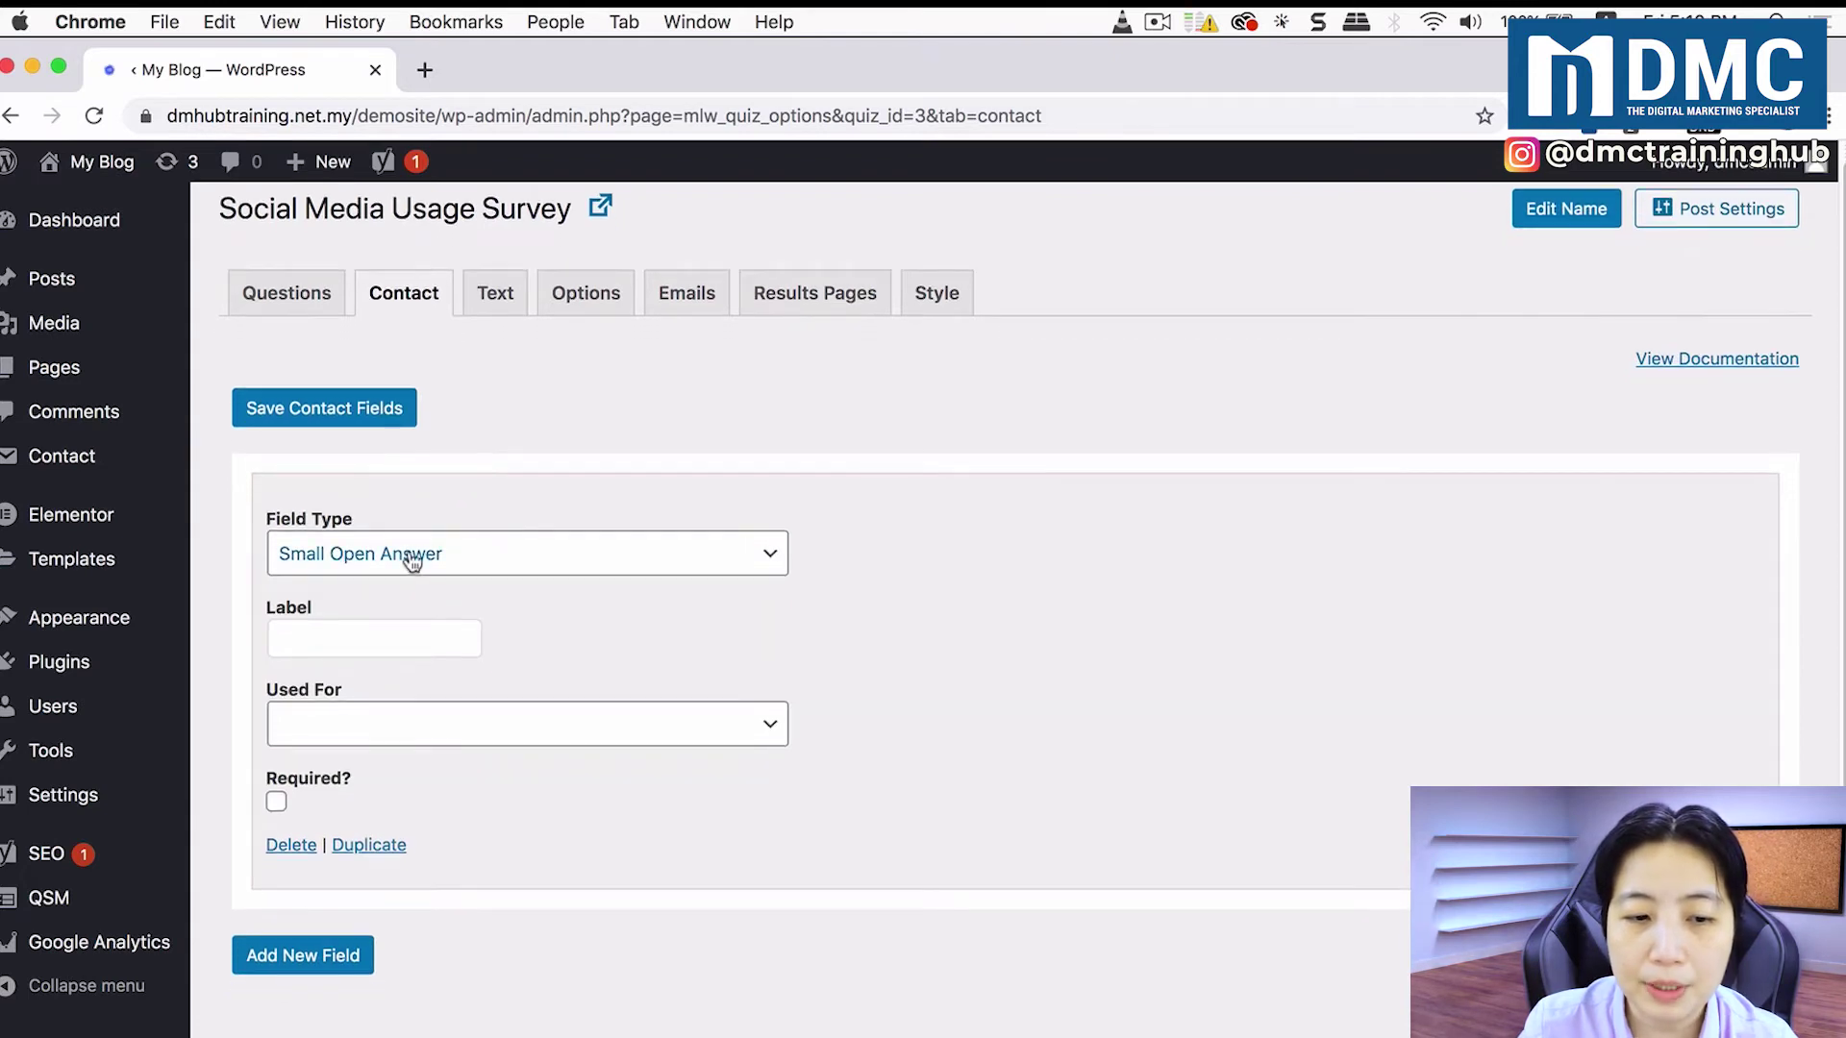
{"action": "left_click", "coordinate": [419, 642]}
{"action": "type", "text": "Your Name"}
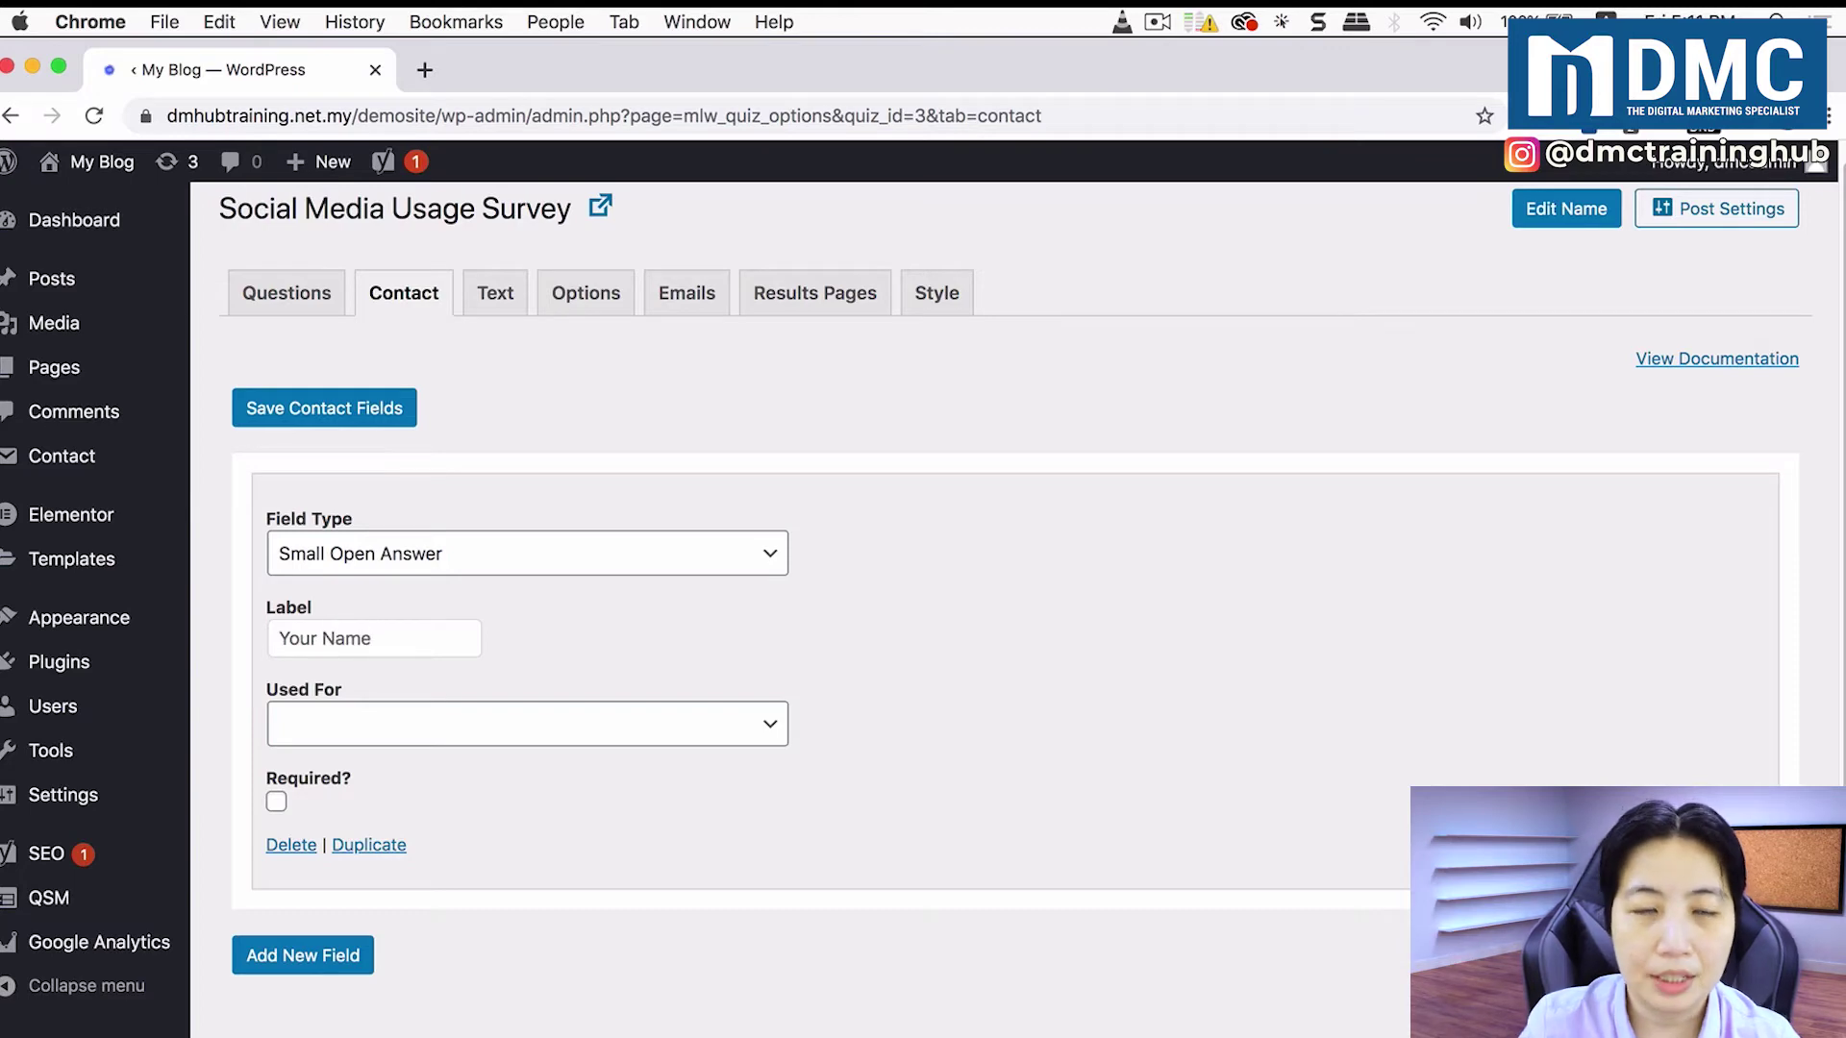
{"action": "left_click", "coordinate": [379, 726]}
{"action": "left_click", "coordinate": [394, 750]}
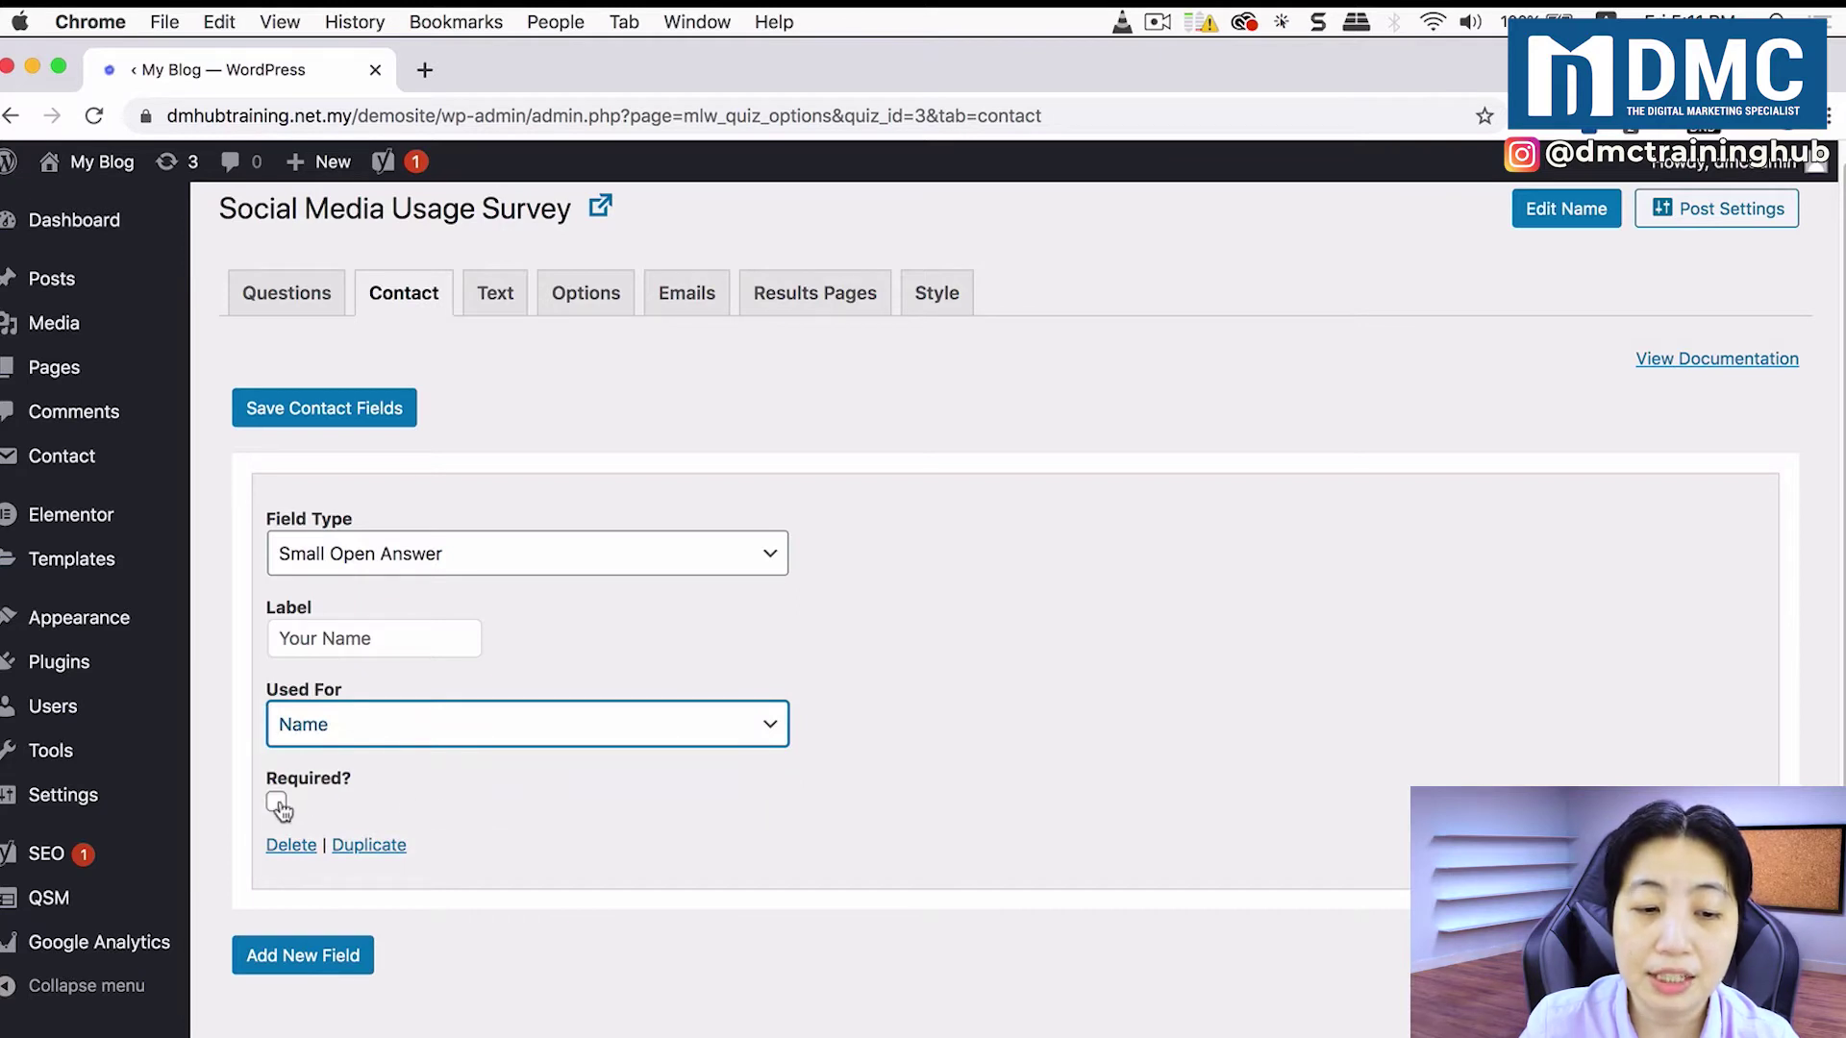
{"action": "left_click", "coordinate": [277, 803]}
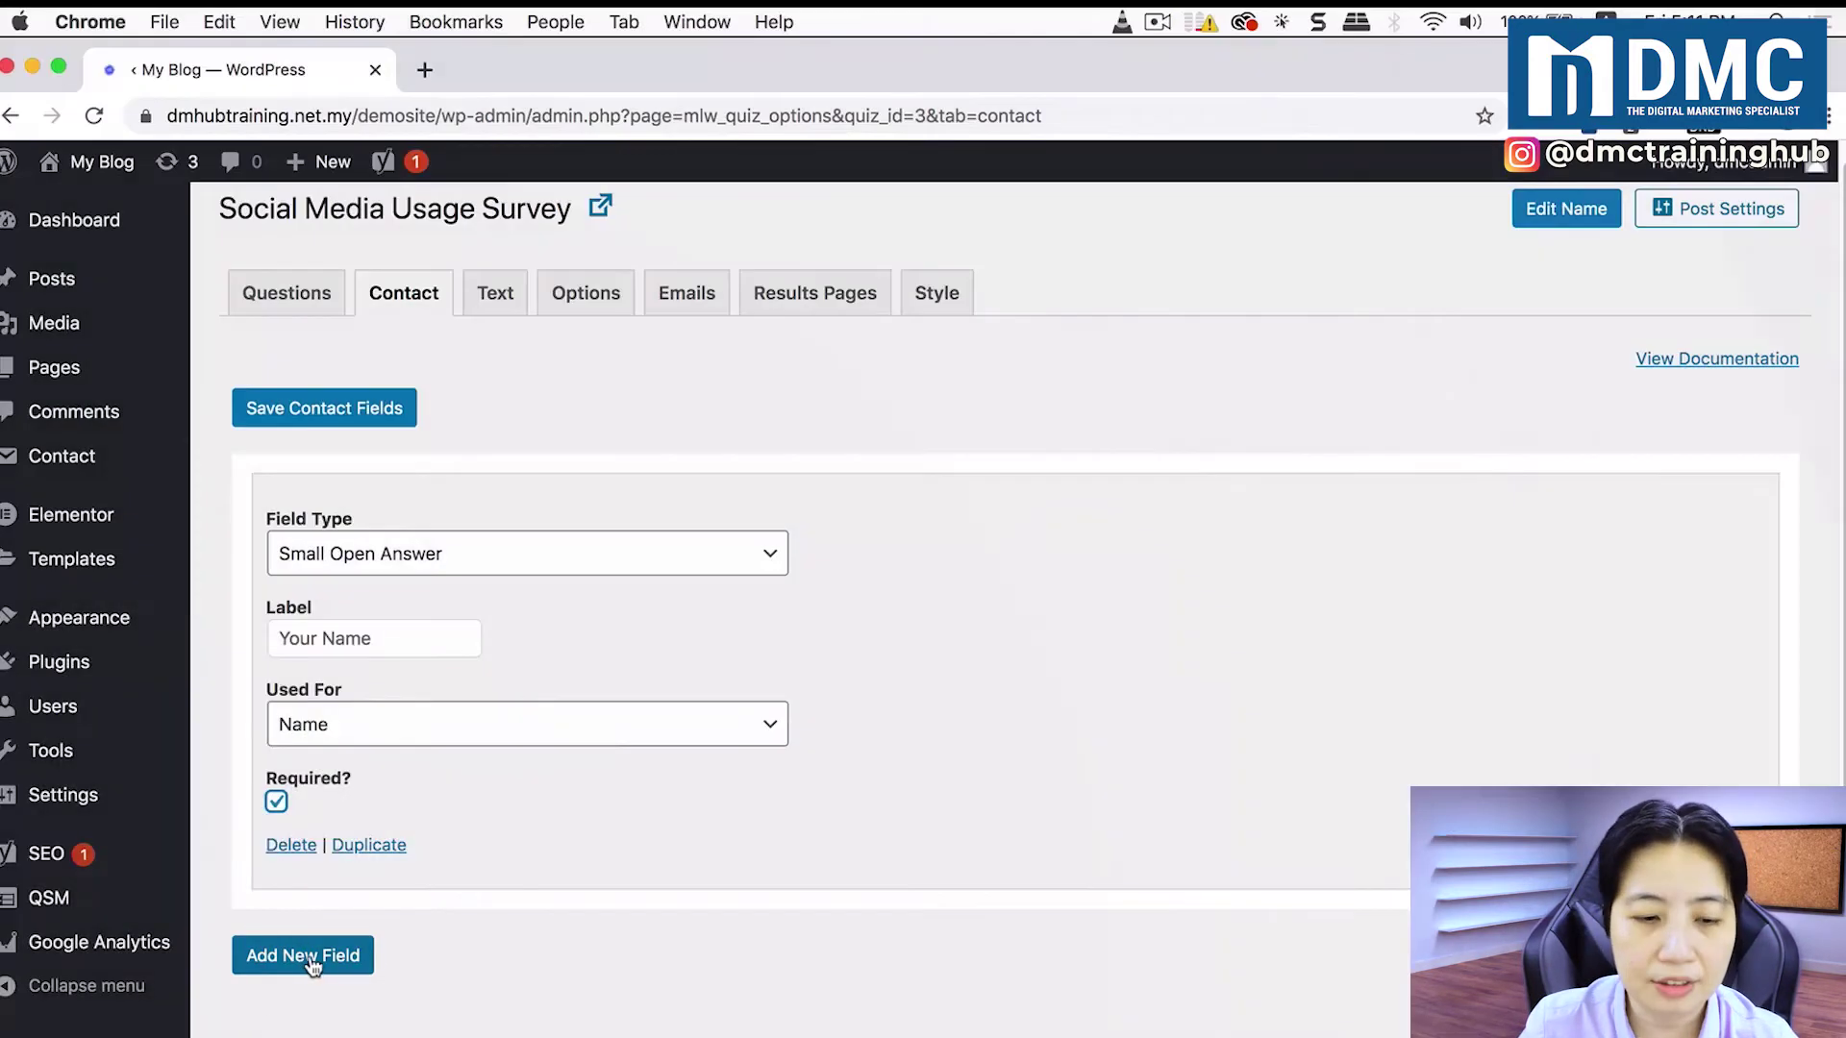
Step: Add a required Email-type contact field labelled 'Your Email' that collects the email
{"action": "left_click", "coordinate": [304, 957]}
{"action": "scroll", "coordinate": [547, 987], "scroll_direction": "down", "scroll_amount": 3}
{"action": "left_click", "coordinate": [536, 727]}
{"action": "left_click", "coordinate": [534, 758]}
{"action": "left_click", "coordinate": [423, 813]}
{"action": "type", "text": "Your Email"}
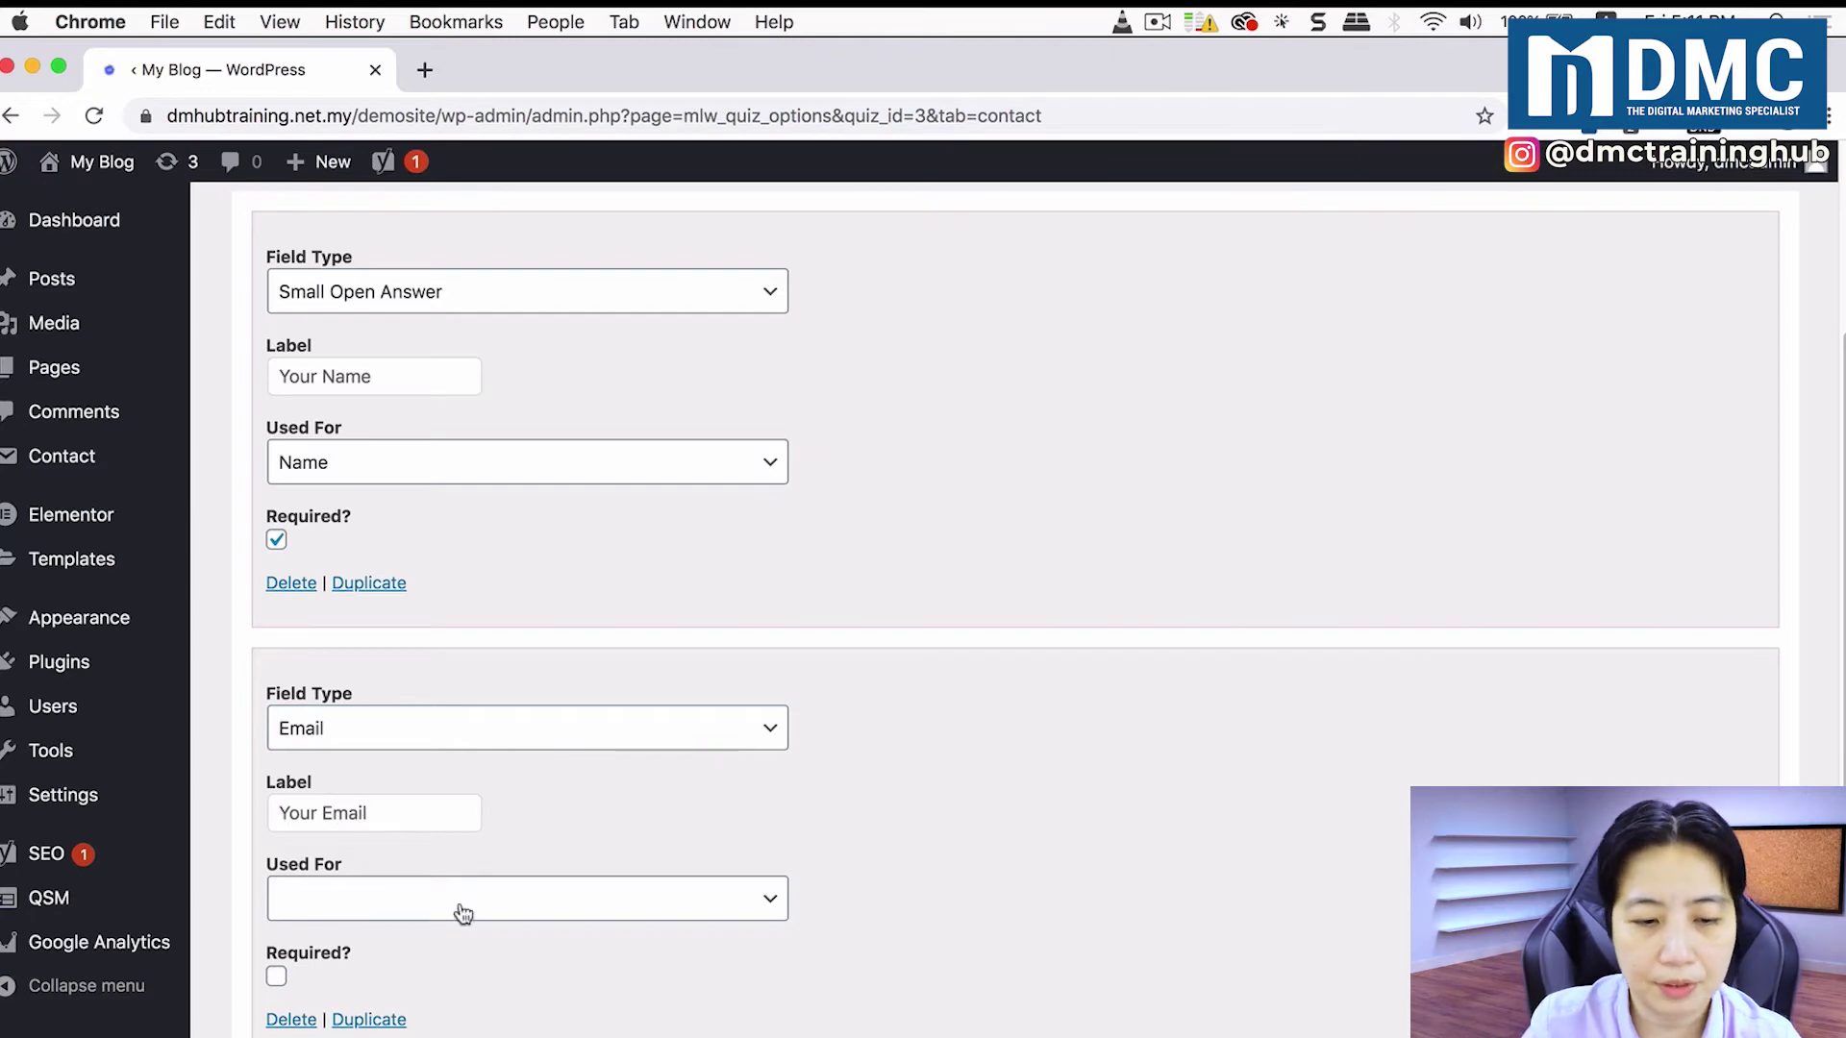
{"action": "left_click", "coordinate": [463, 908]}
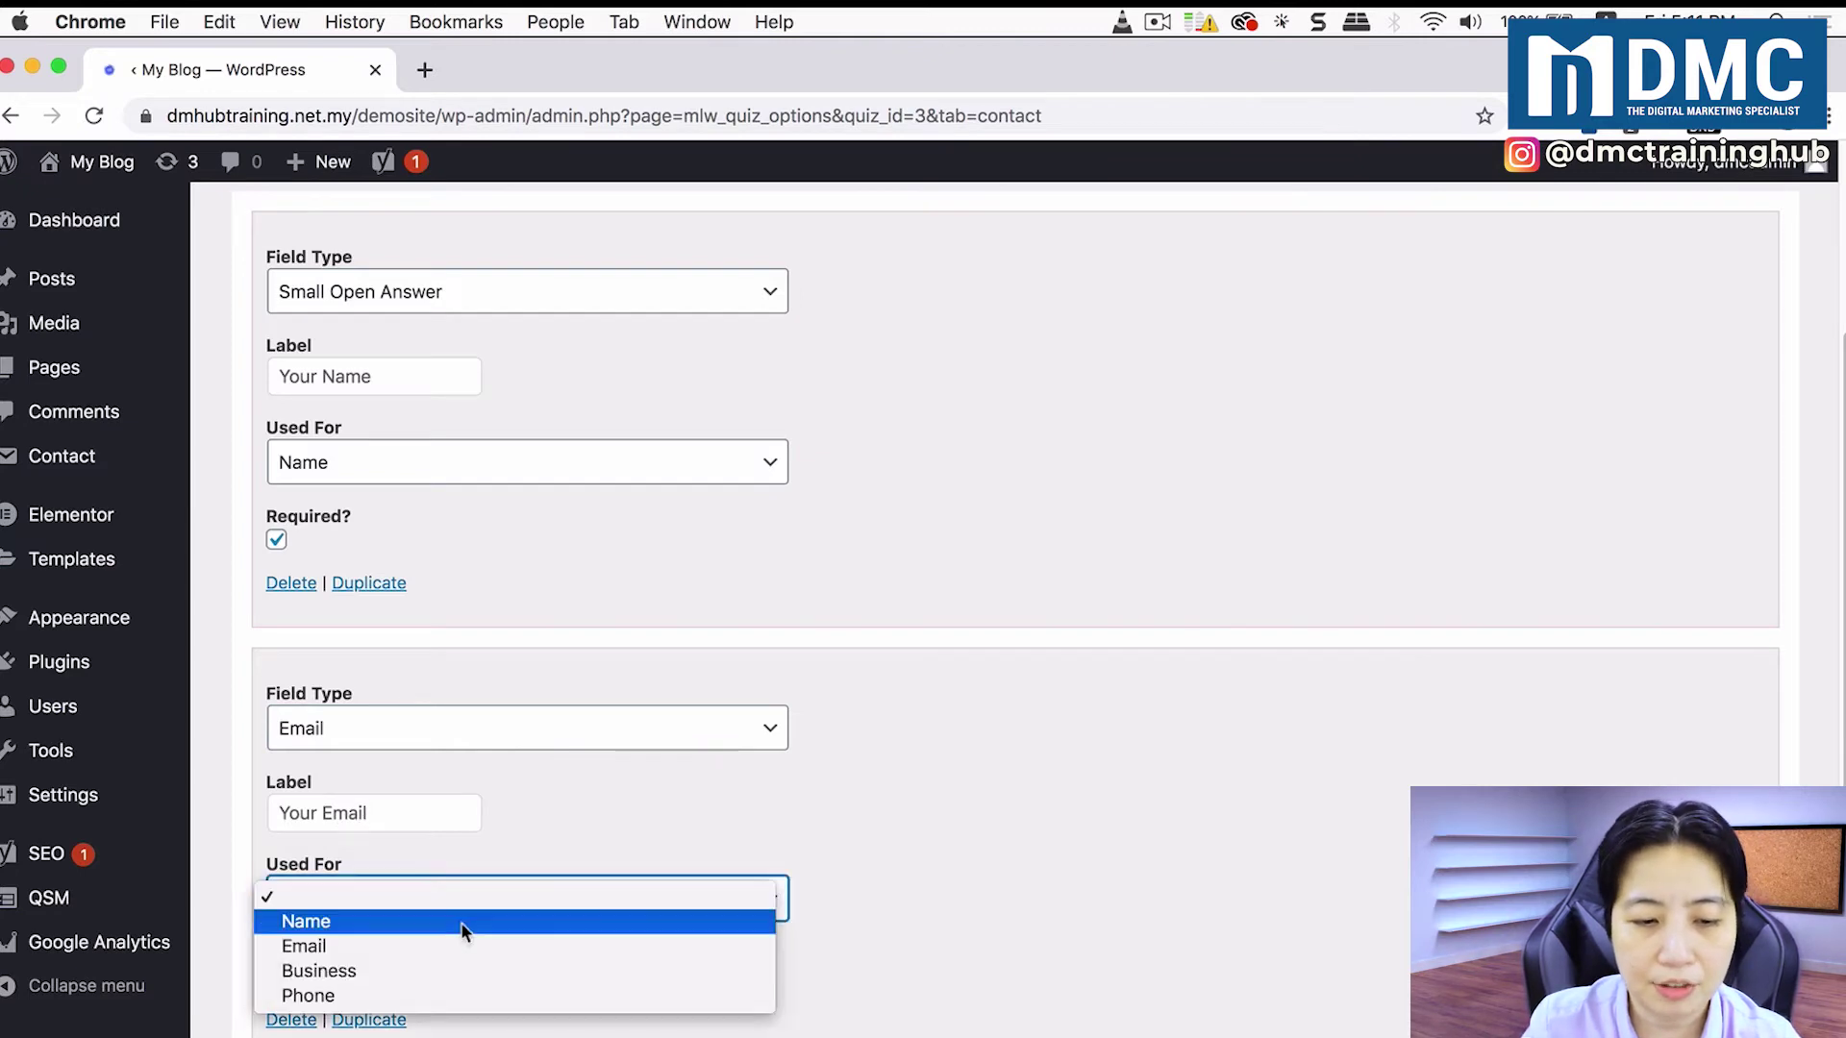
{"action": "left_click", "coordinate": [471, 946]}
{"action": "left_click", "coordinate": [277, 976]}
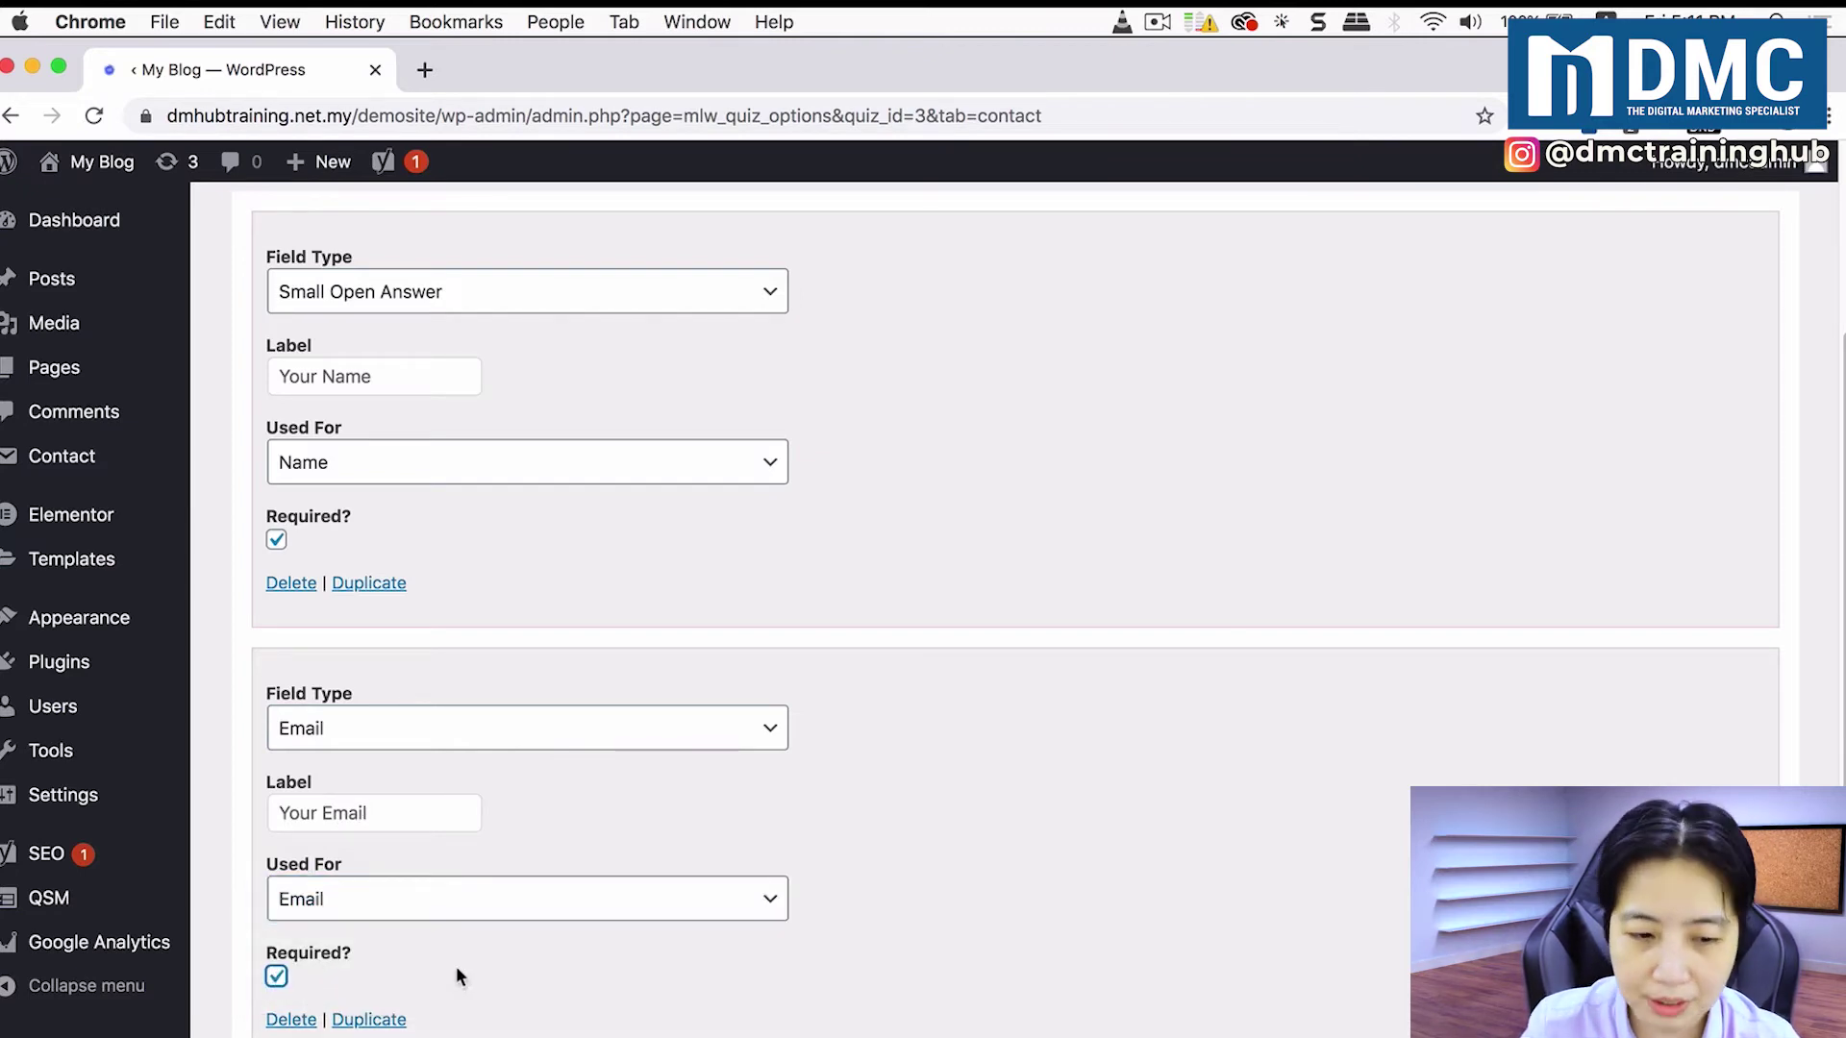
Step: Save the two contact fields
{"action": "scroll", "coordinate": [861, 701], "scroll_direction": "down", "scroll_amount": 2}
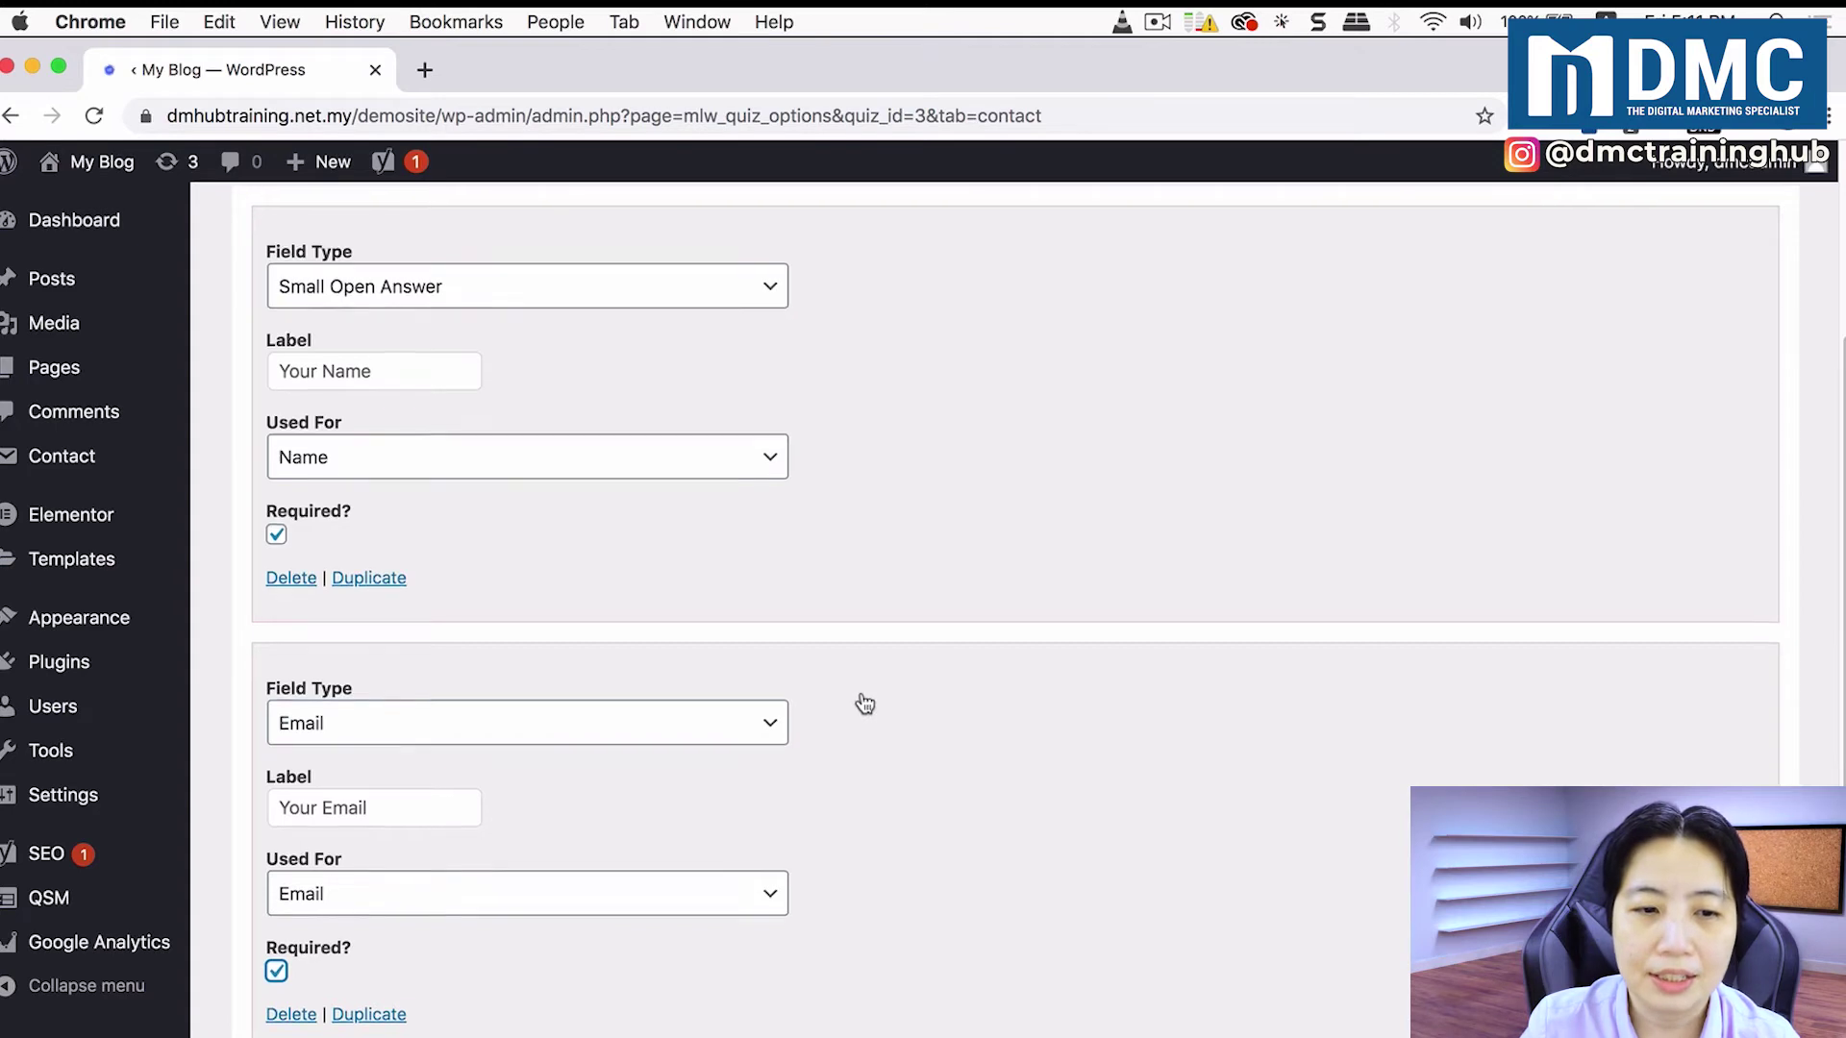
{"action": "scroll", "coordinate": [861, 701], "scroll_direction": "down", "scroll_amount": 1}
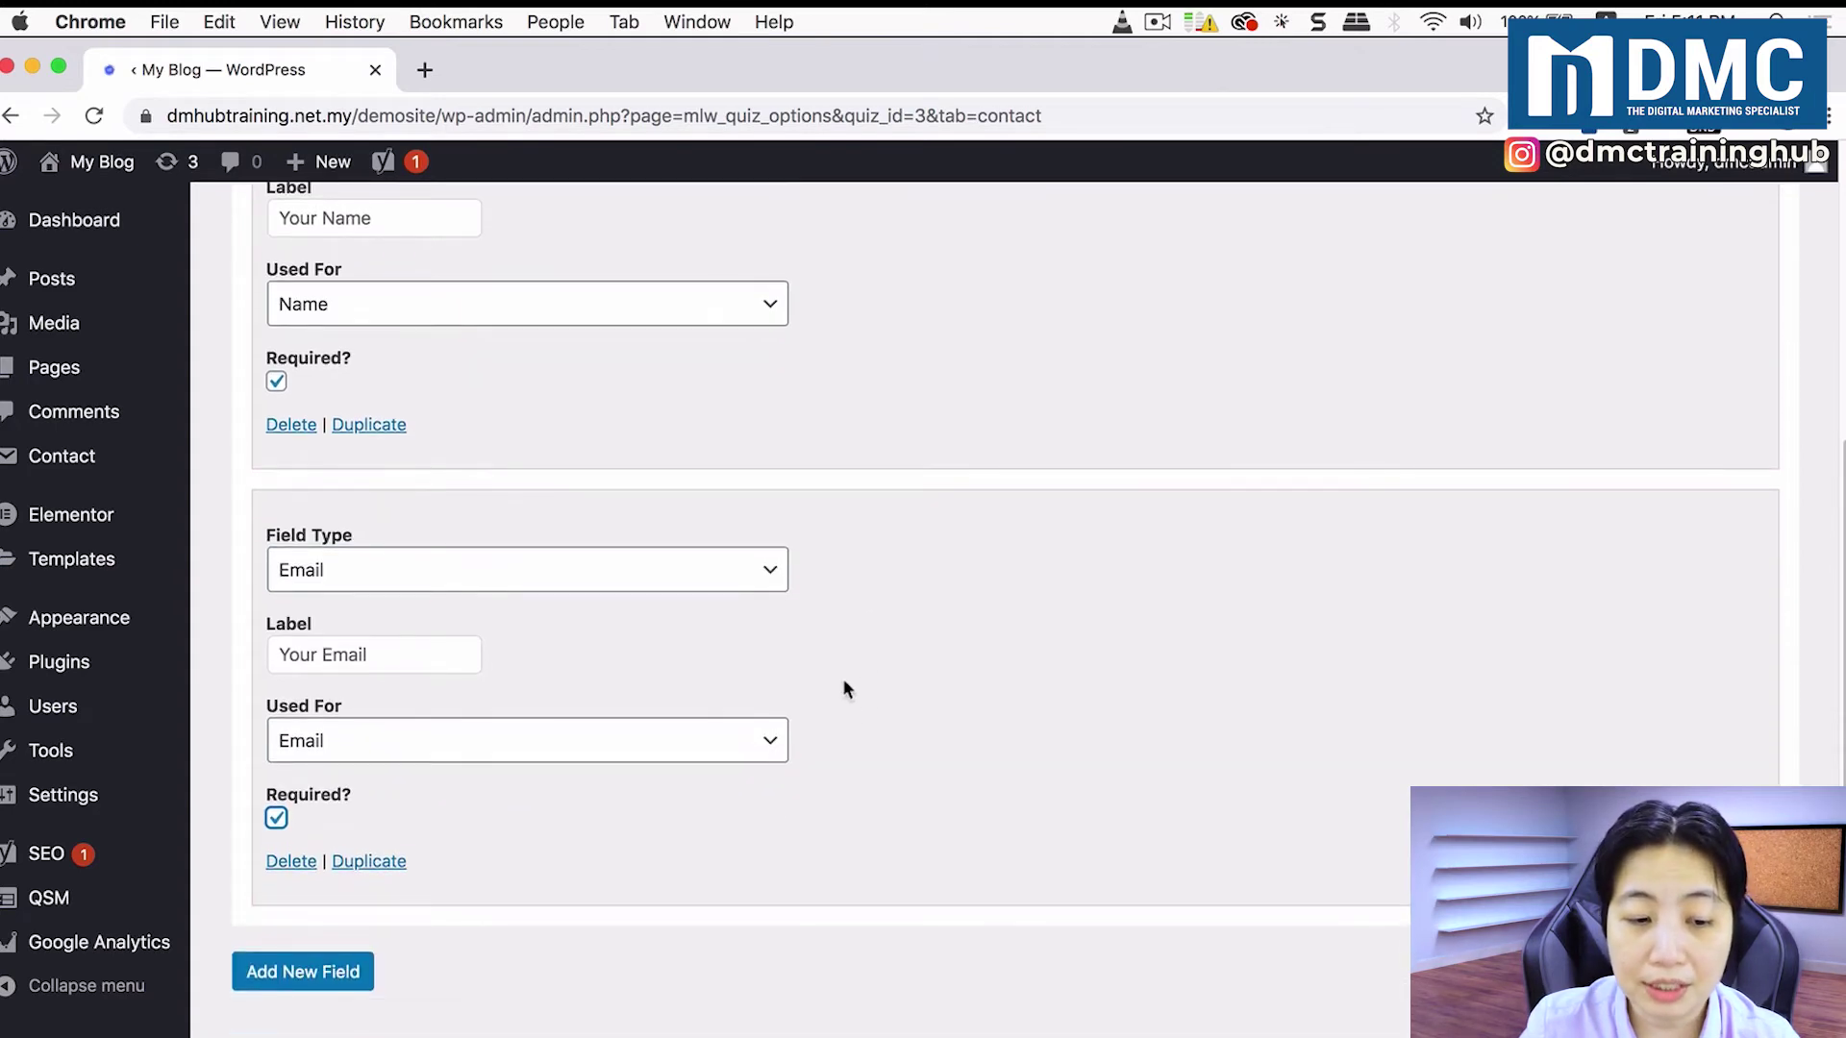
{"action": "scroll", "coordinate": [844, 689], "scroll_direction": "up", "scroll_amount": 10}
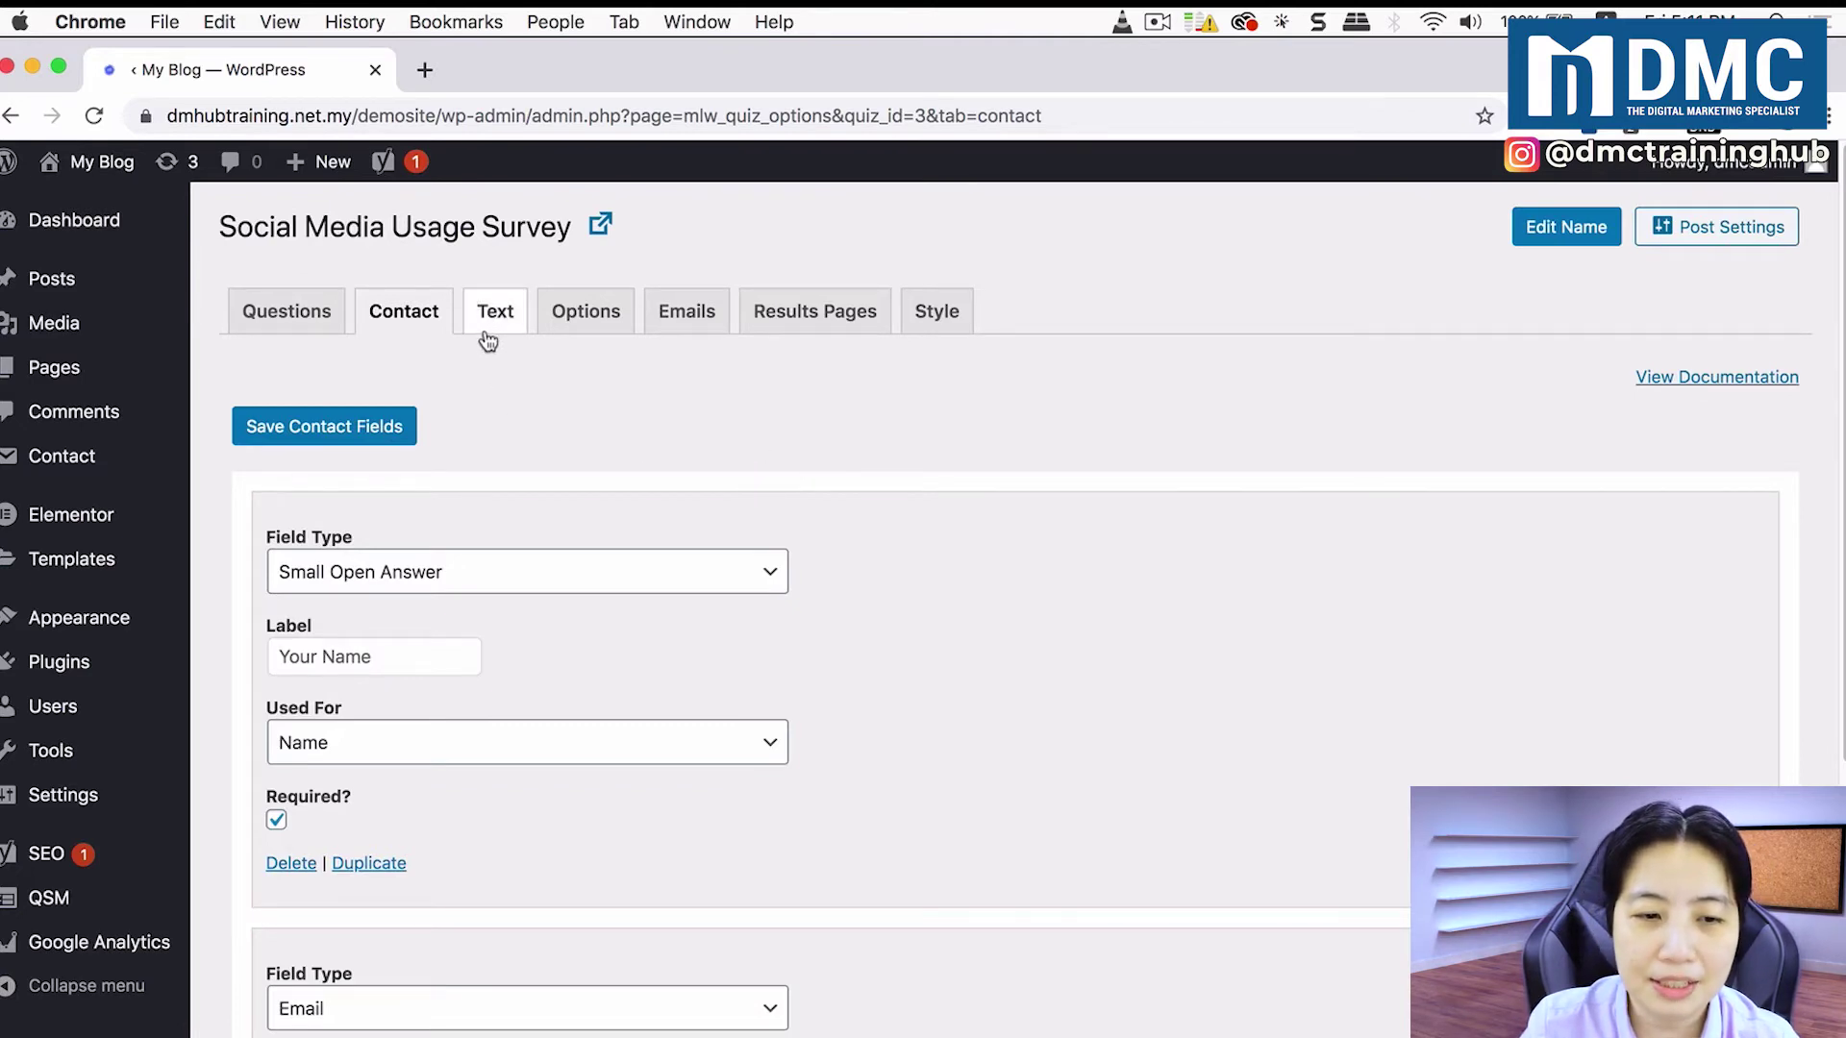
{"action": "left_click", "coordinate": [326, 441]}
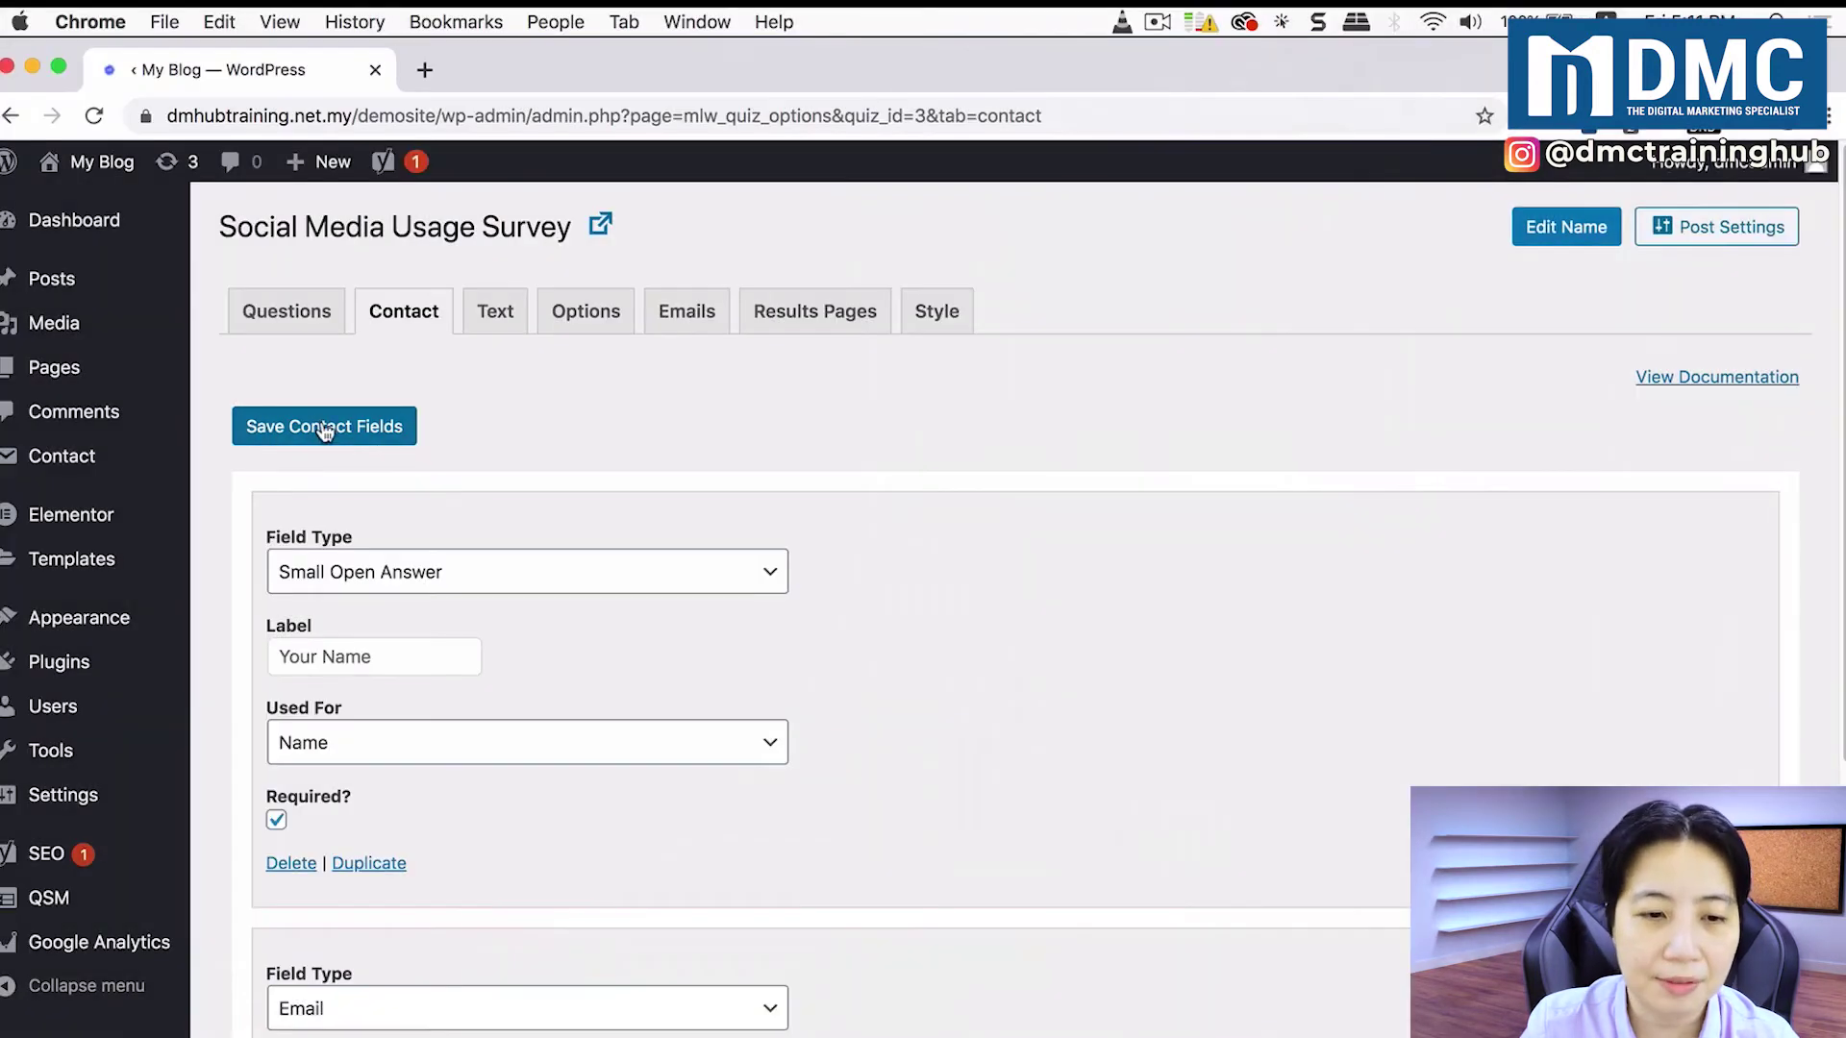
{"action": "left_click", "coordinate": [325, 428]}
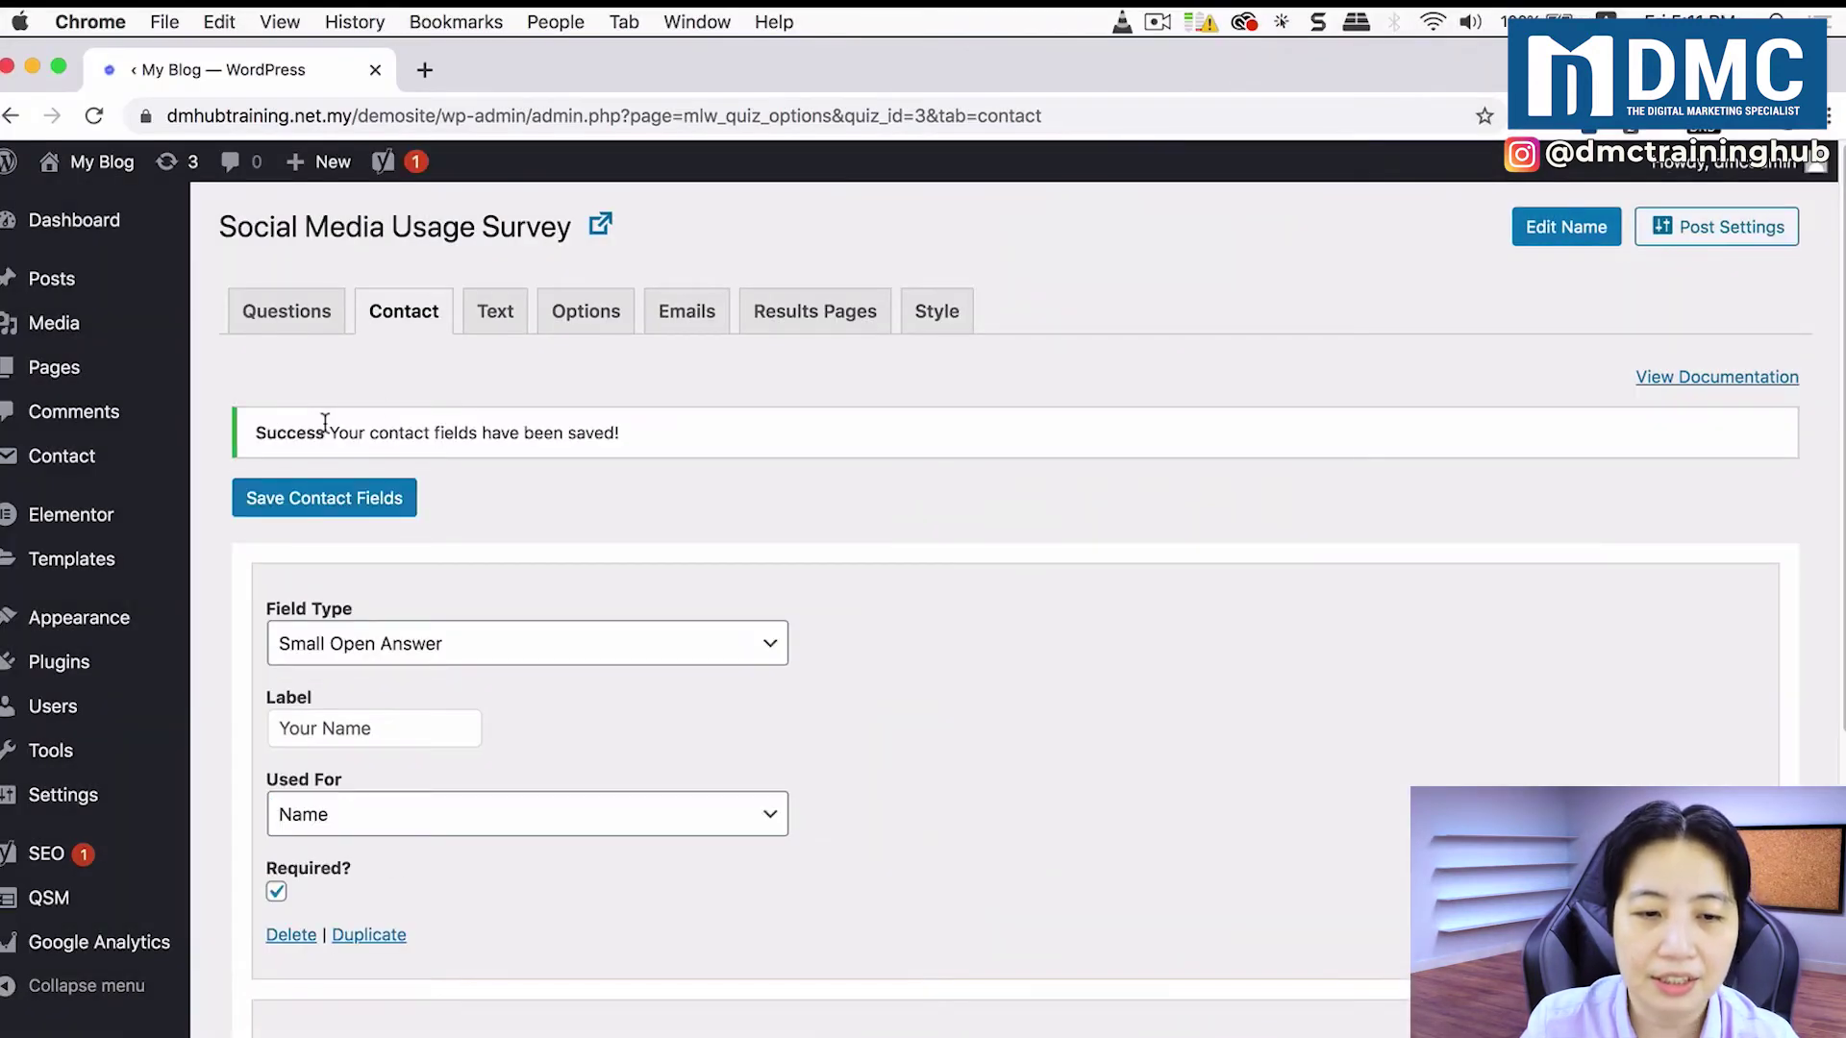
Step: In the Text settings, change the before-quiz message's 'Welcome to your' to 'Please take our'
{"action": "left_click", "coordinate": [495, 321]}
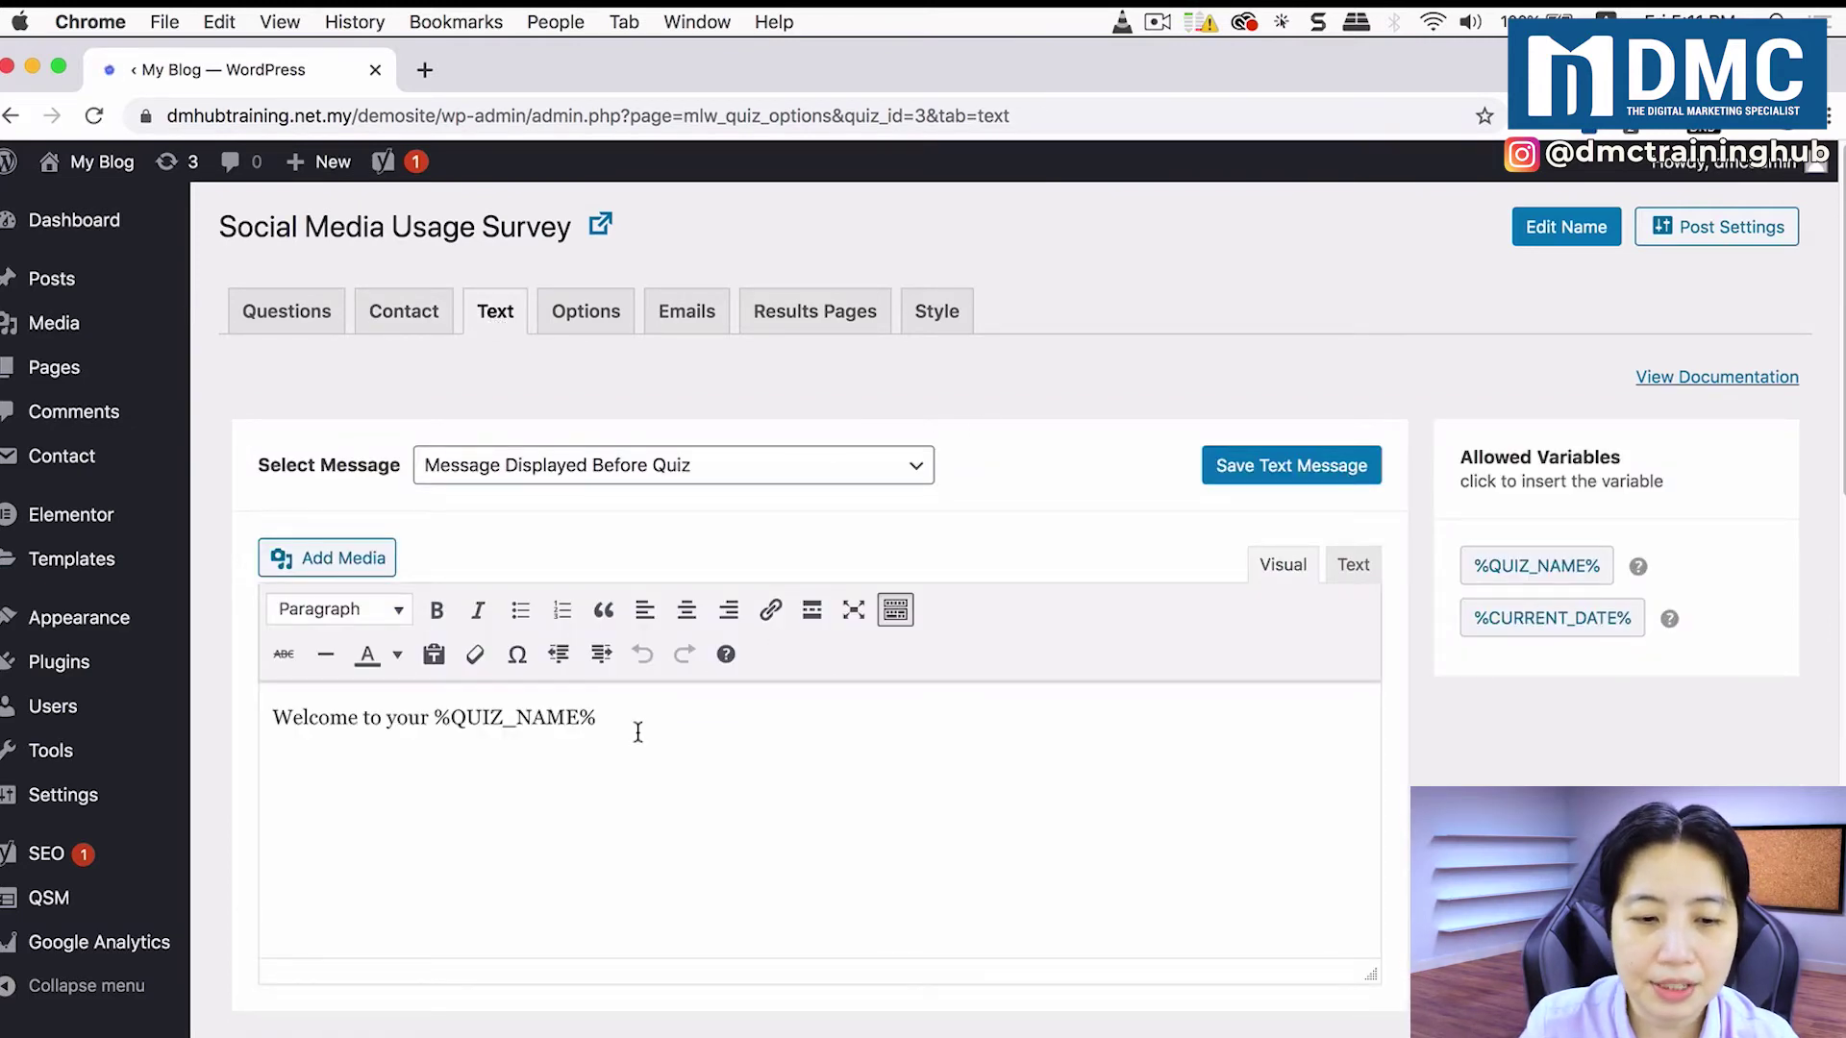
{"action": "scroll", "coordinate": [672, 725], "scroll_direction": "down", "scroll_amount": 1}
{"action": "scroll", "coordinate": [673, 726], "scroll_direction": "down", "scroll_amount": 1}
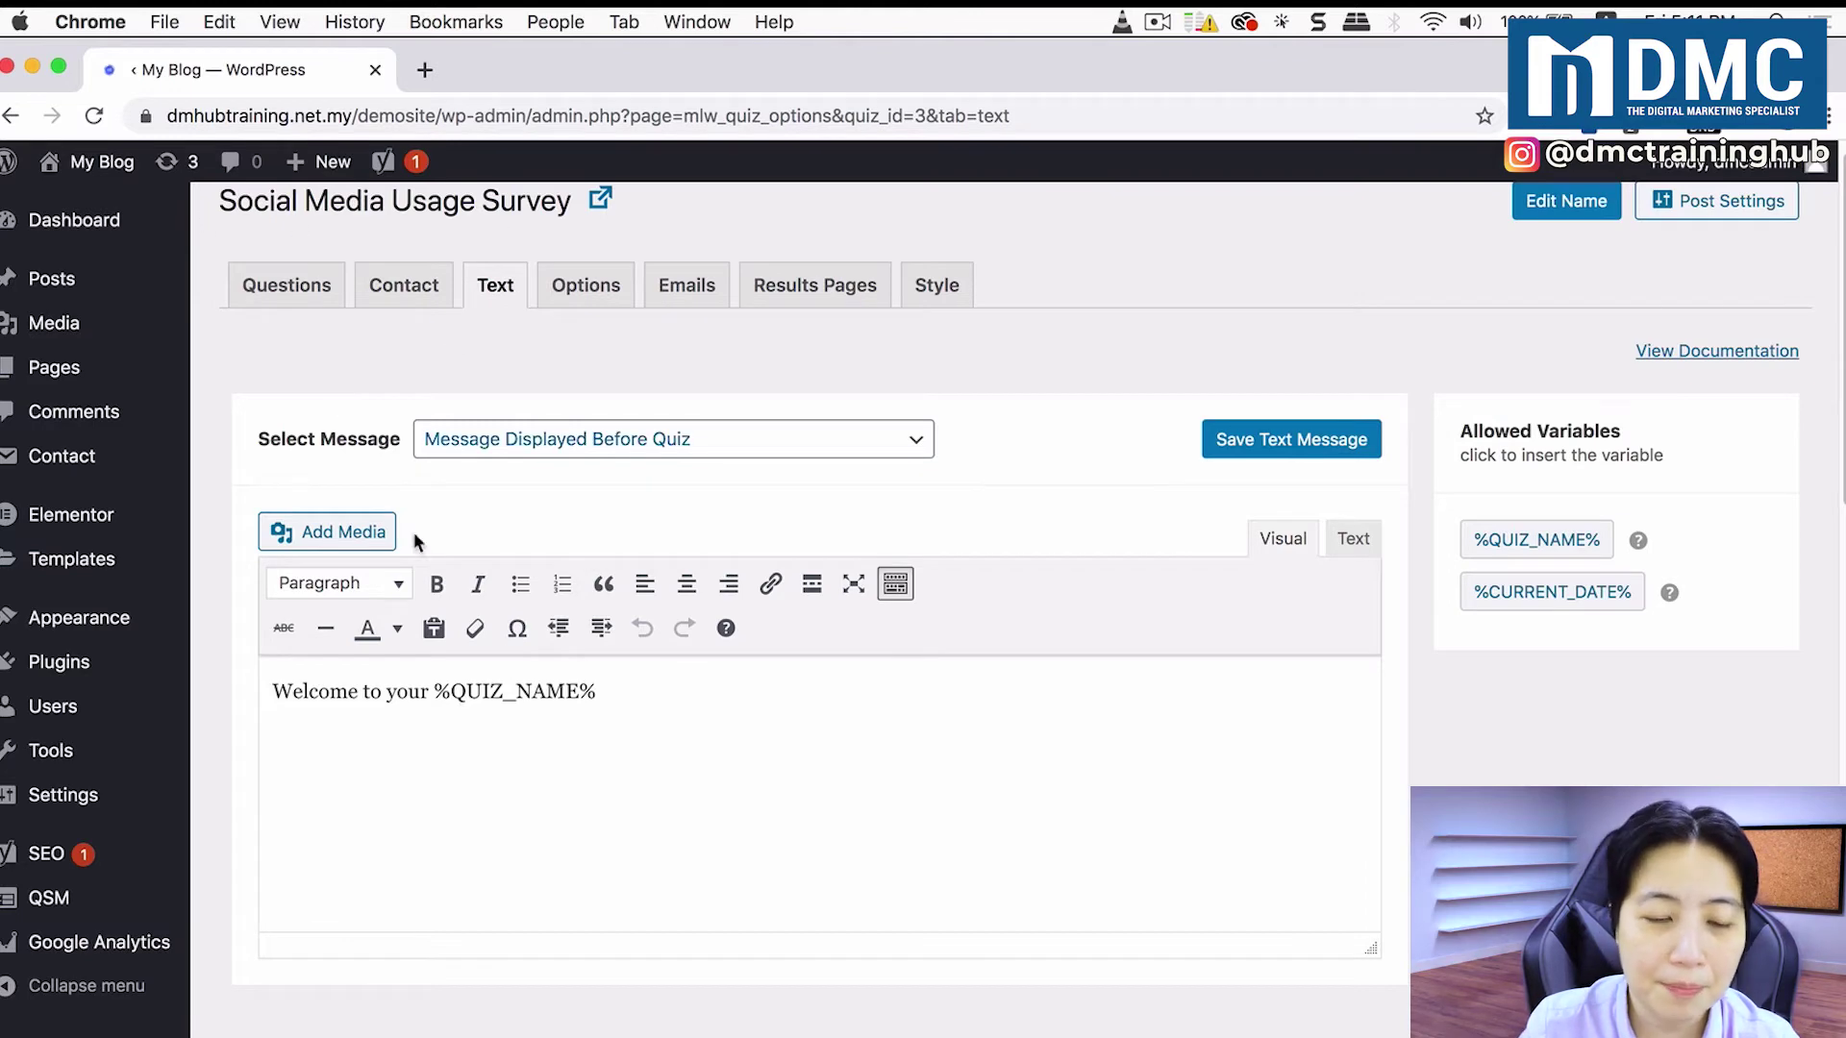
{"action": "left_click", "coordinate": [402, 694]}
{"action": "left_click_drag", "start_coordinate": [425, 694], "coordinate": [270, 690]}
{"action": "type", "text": "Please take our"}
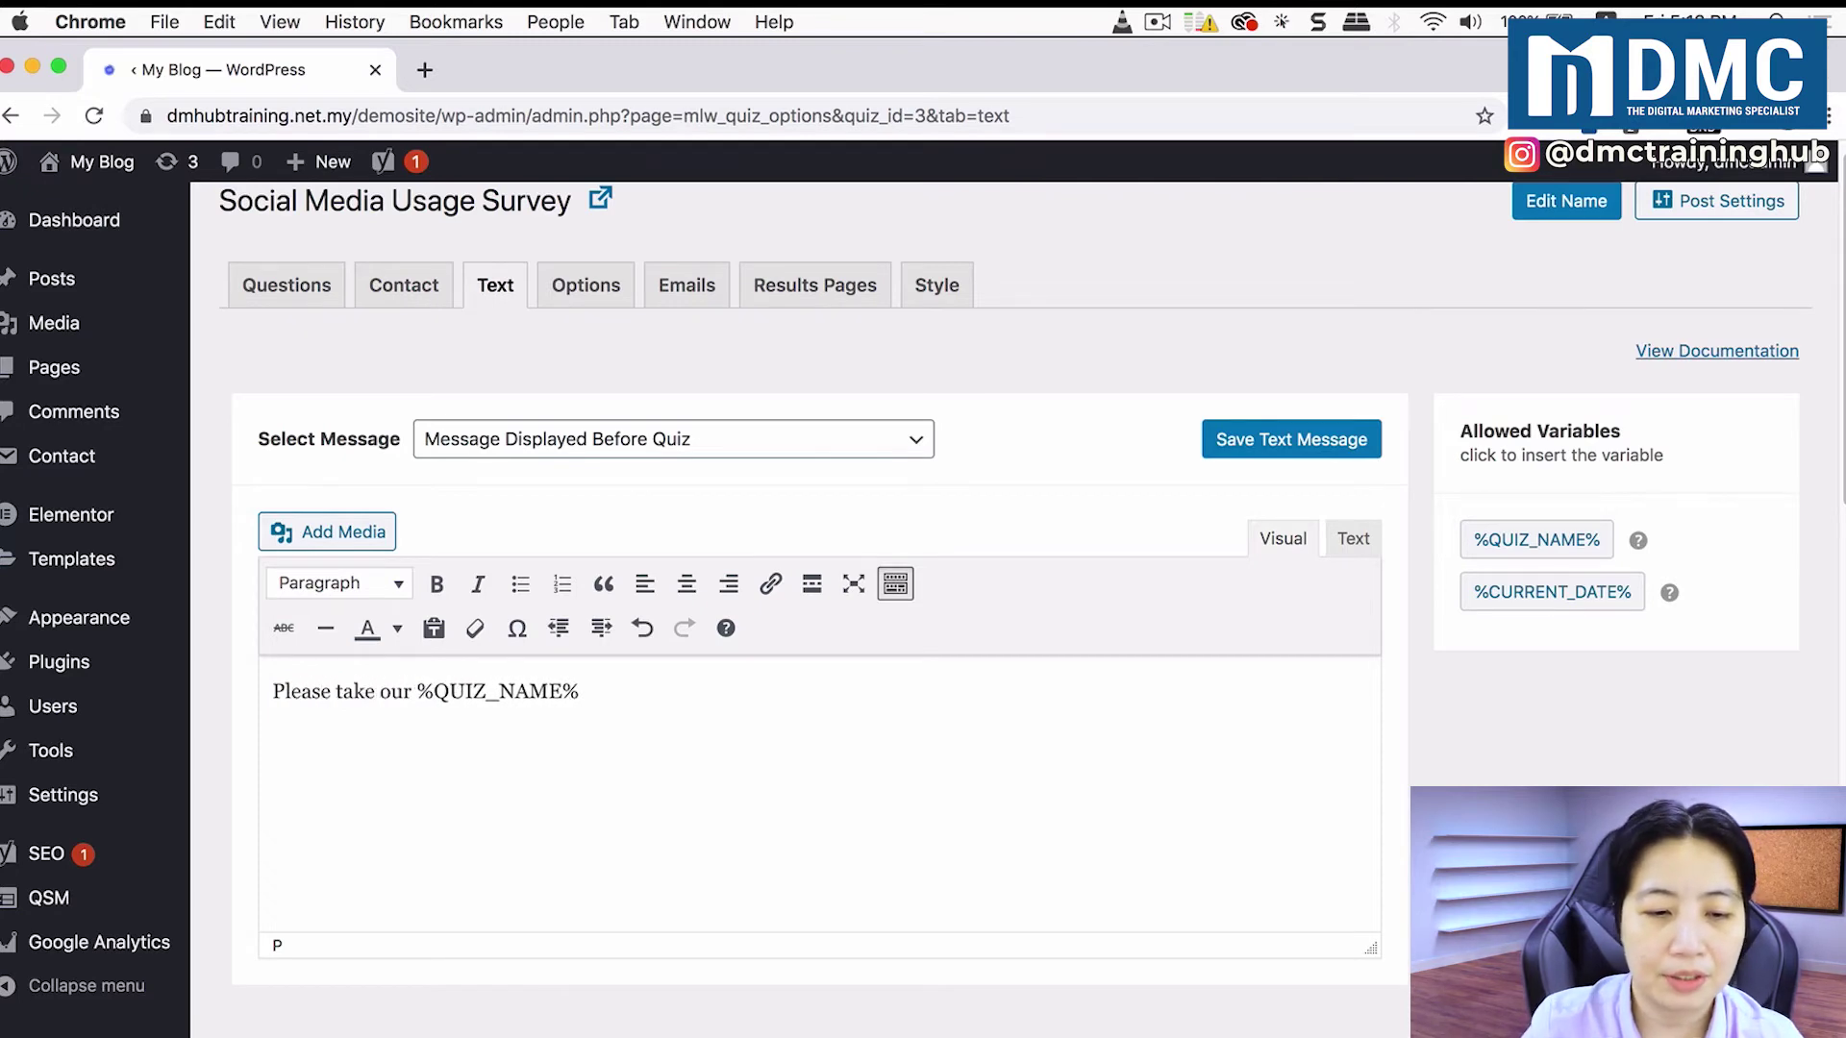
Step: Format the before-quiz message line as Heading 2 and save the text message
{"action": "left_click", "coordinate": [582, 692]}
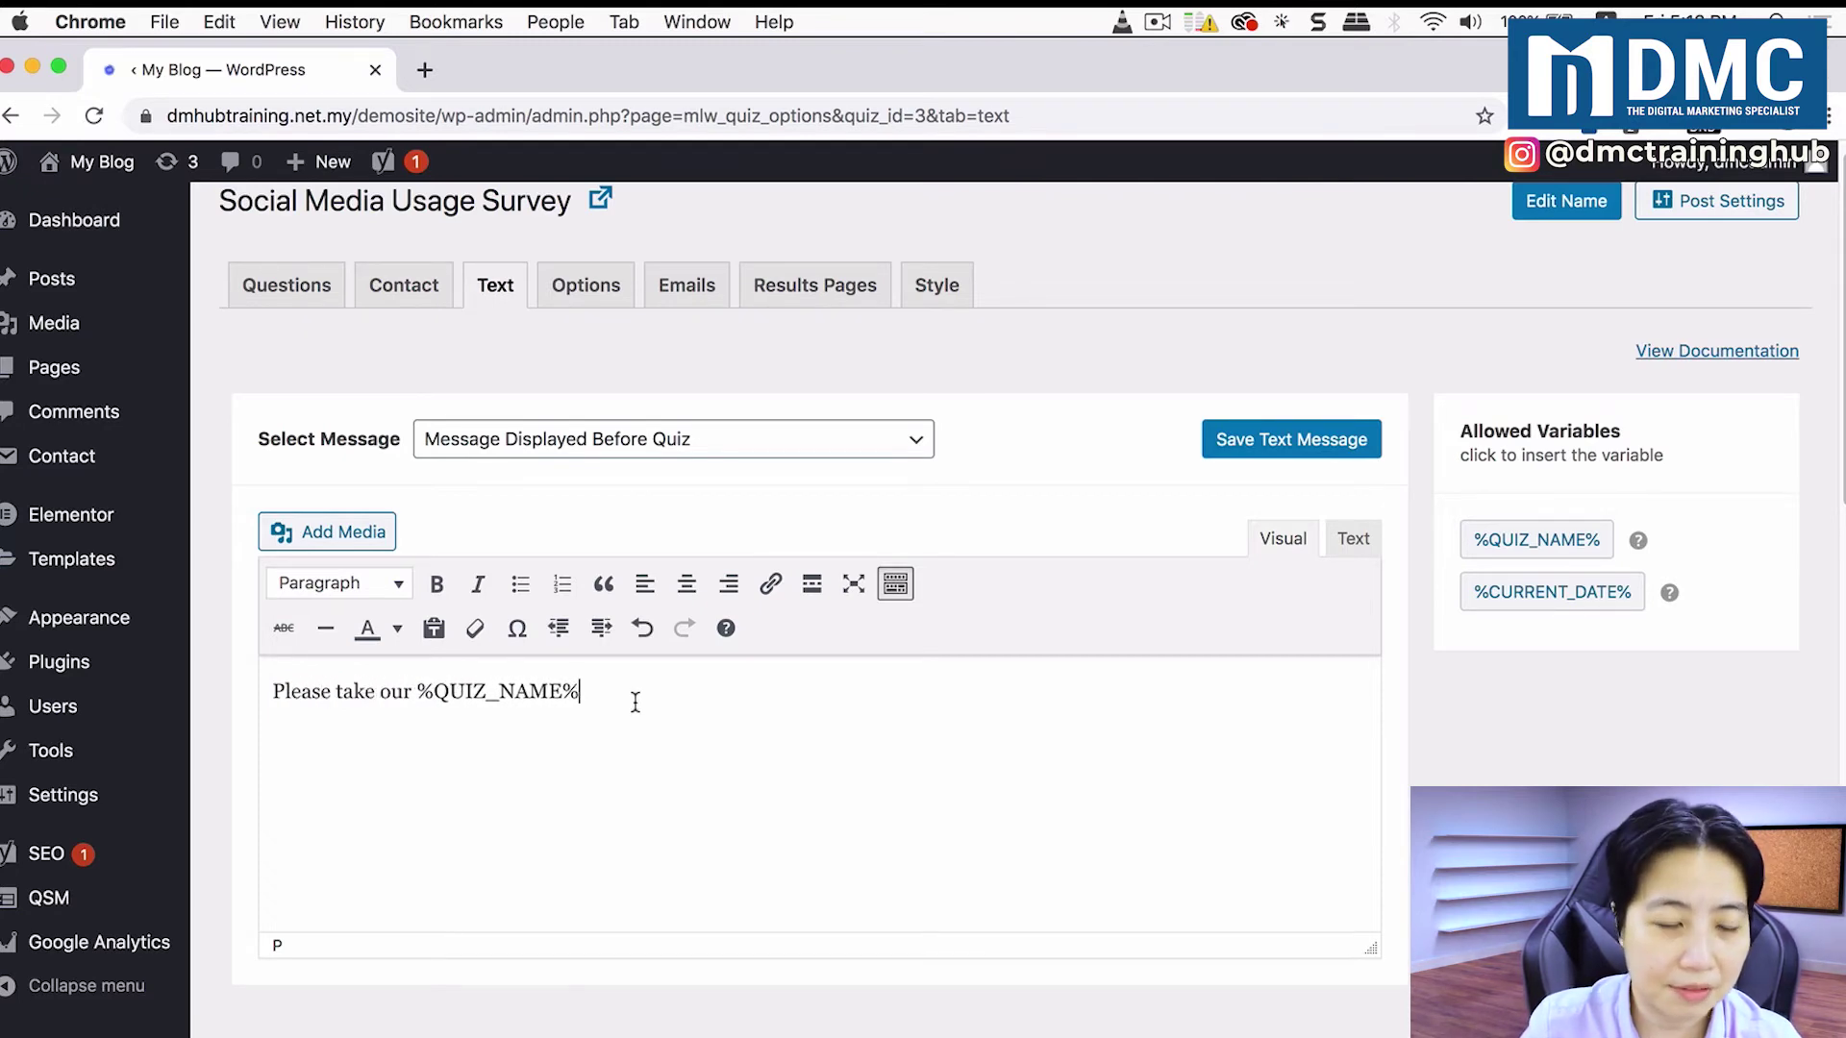
{"action": "left_click_drag", "start_coordinate": [626, 695], "coordinate": [248, 688]}
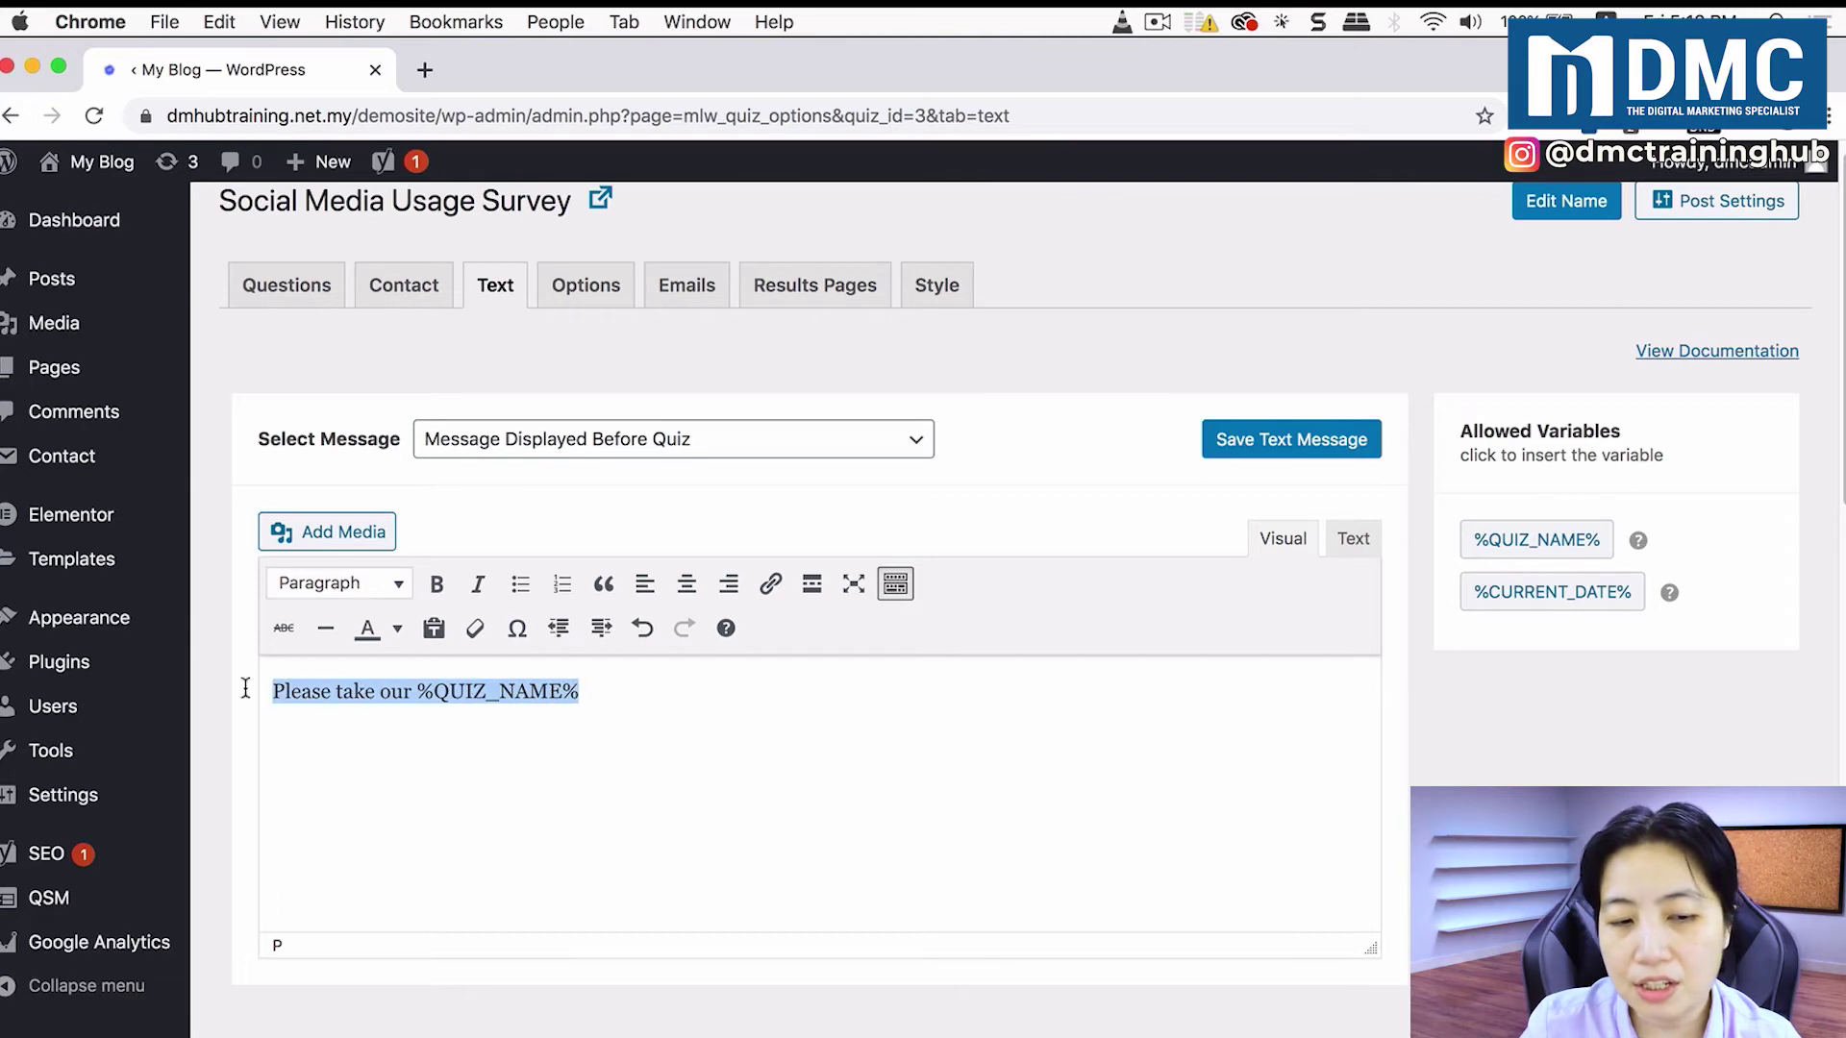
{"action": "left_click", "coordinate": [391, 586]}
{"action": "left_click", "coordinate": [397, 744]}
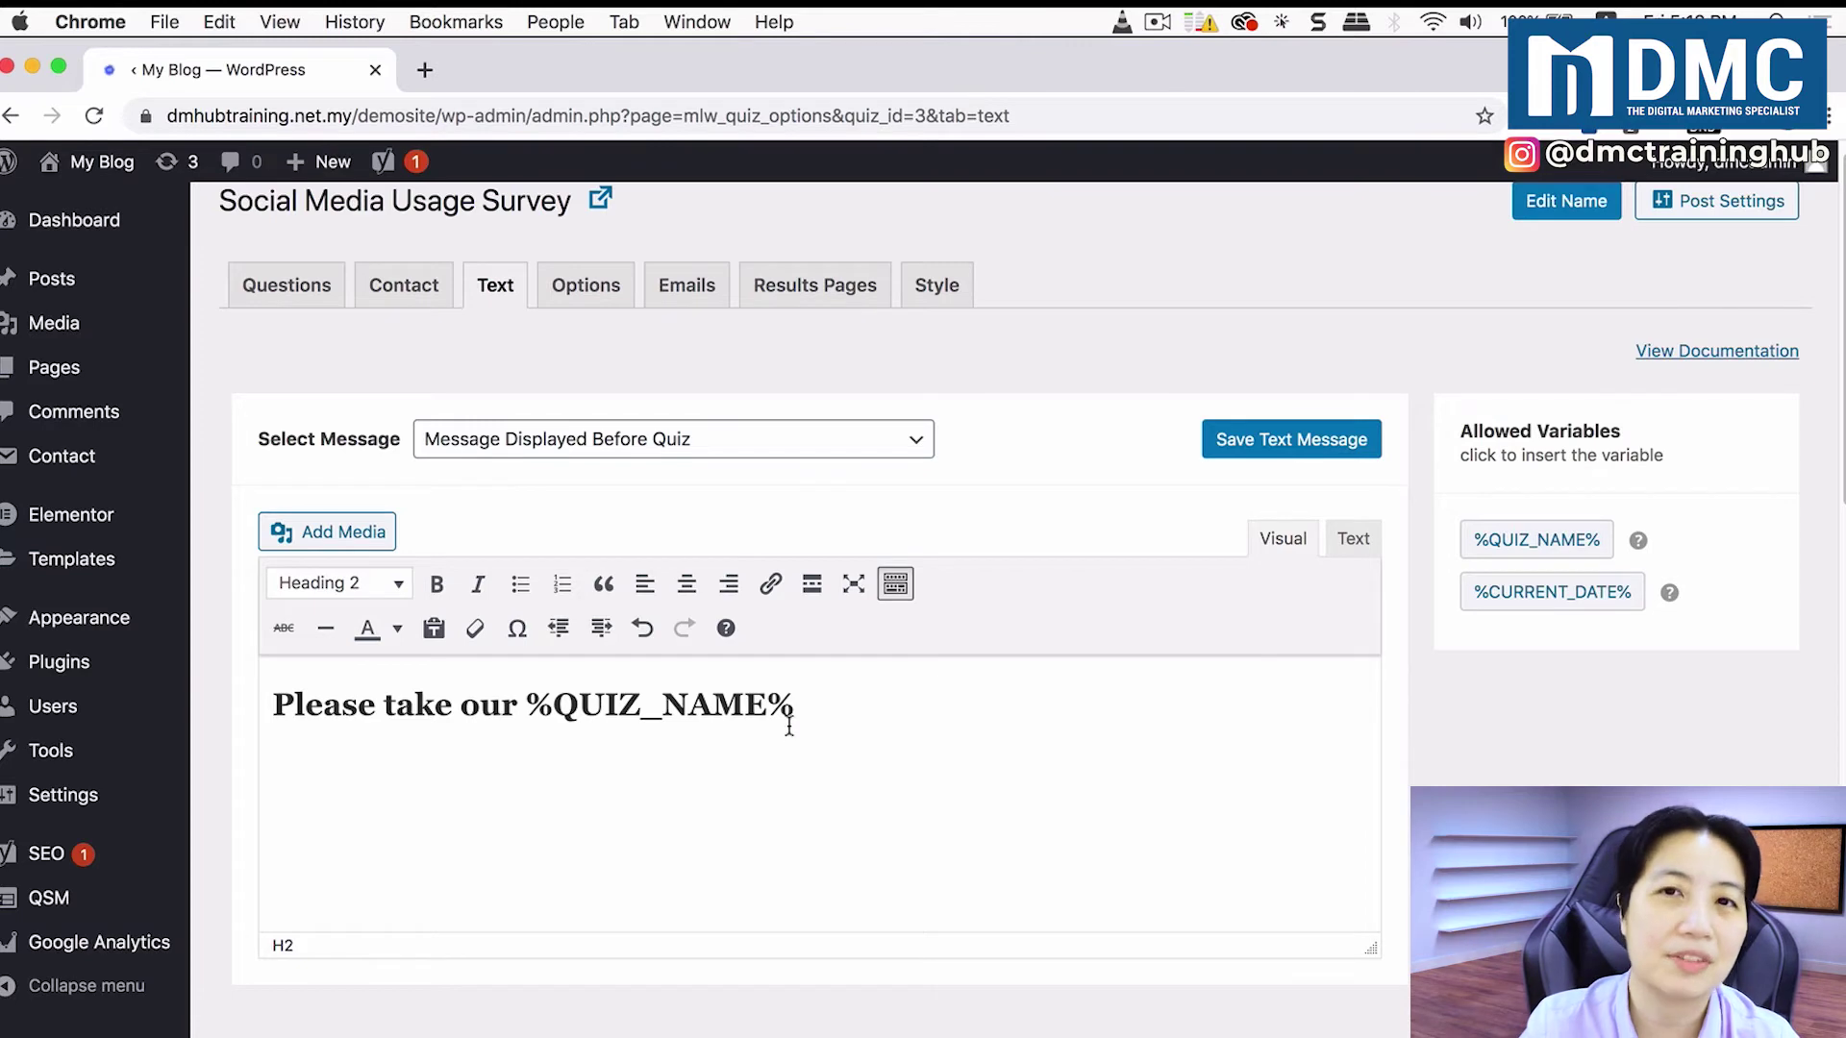
{"action": "left_click", "coordinate": [1297, 448]}
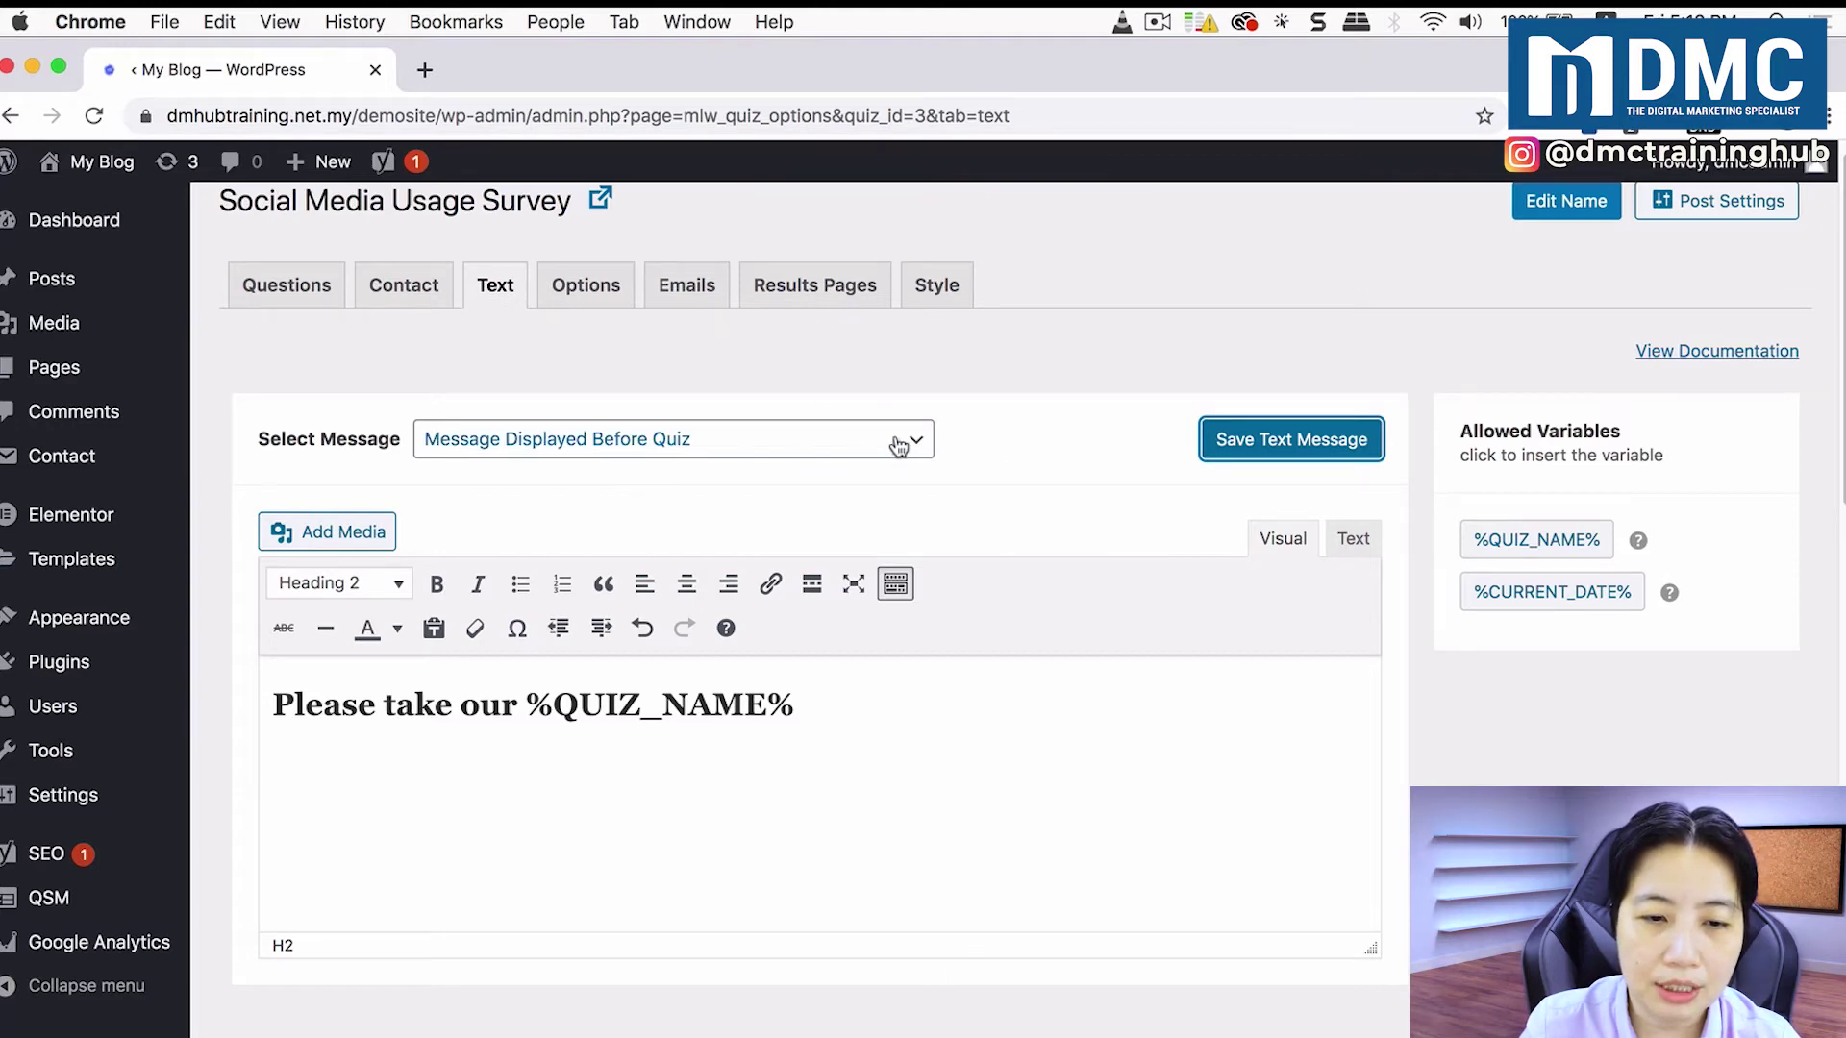
Step: Switch to the Results Page %QUESTIONS_ANSWERS% Text message
{"action": "left_click", "coordinate": [736, 449]}
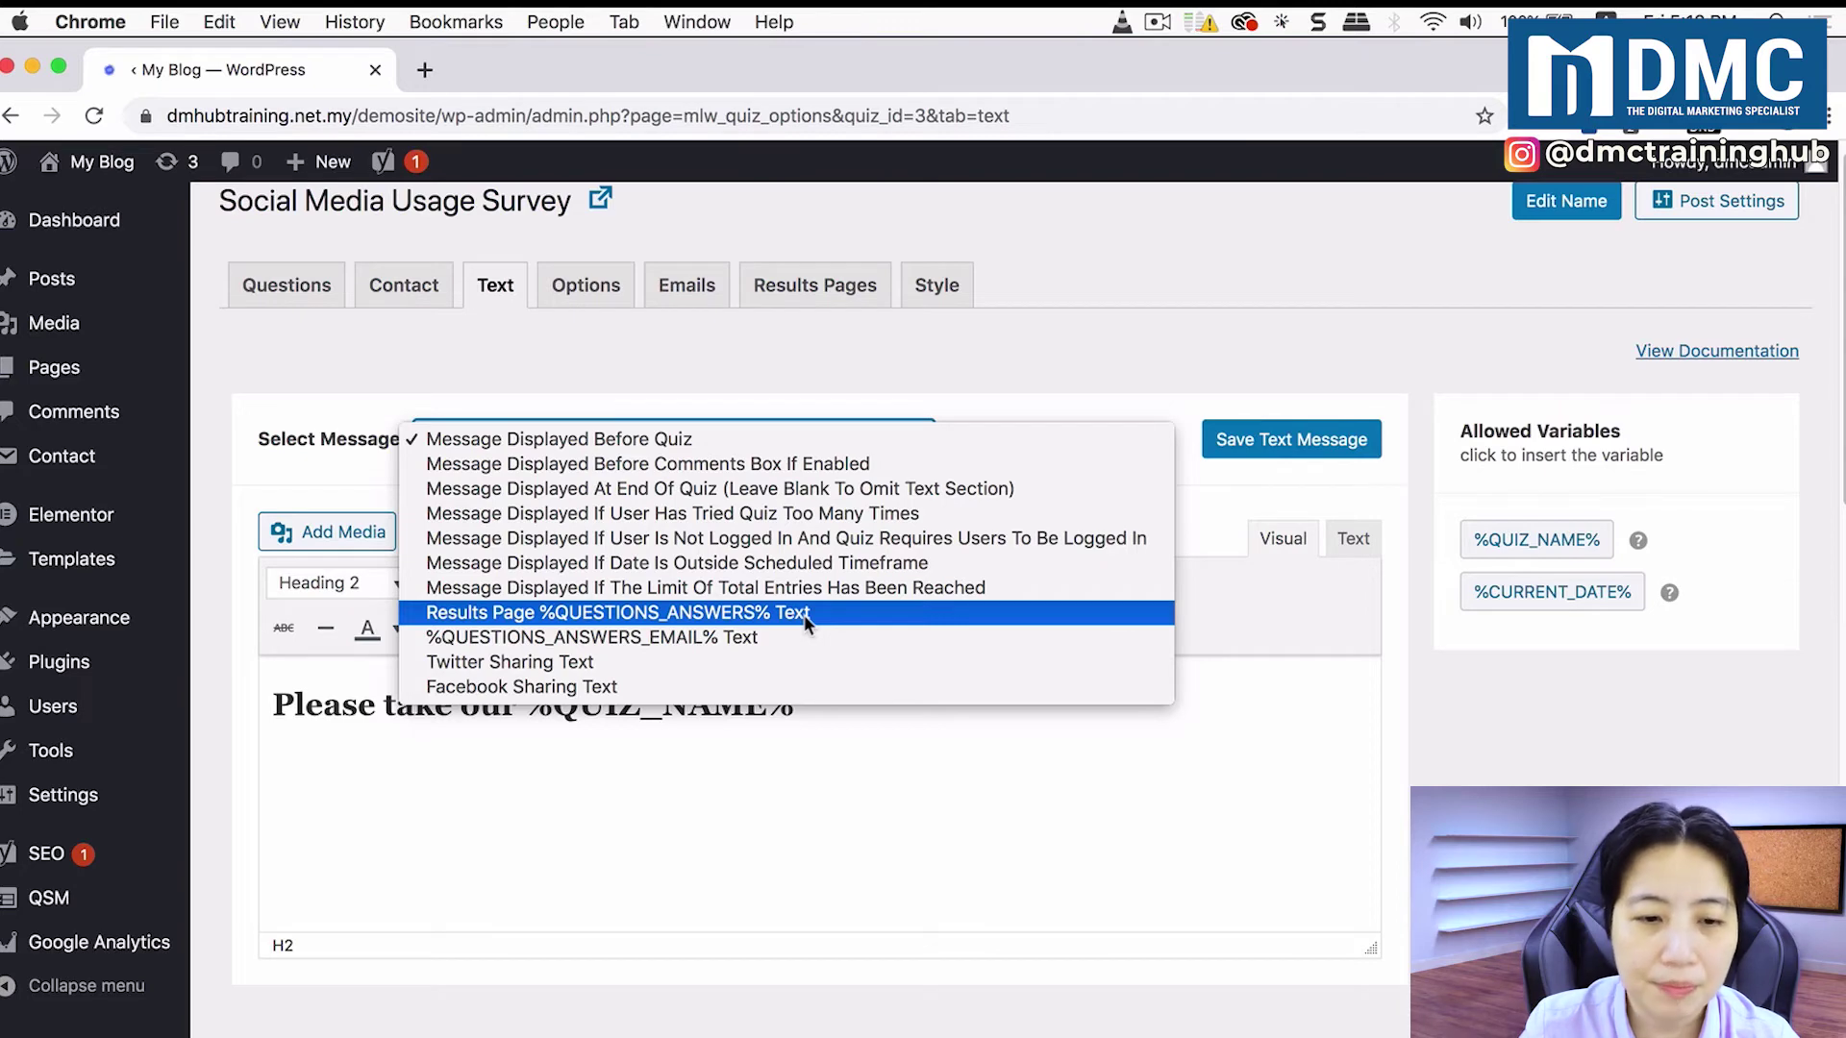
{"action": "left_click", "coordinate": [797, 615]}
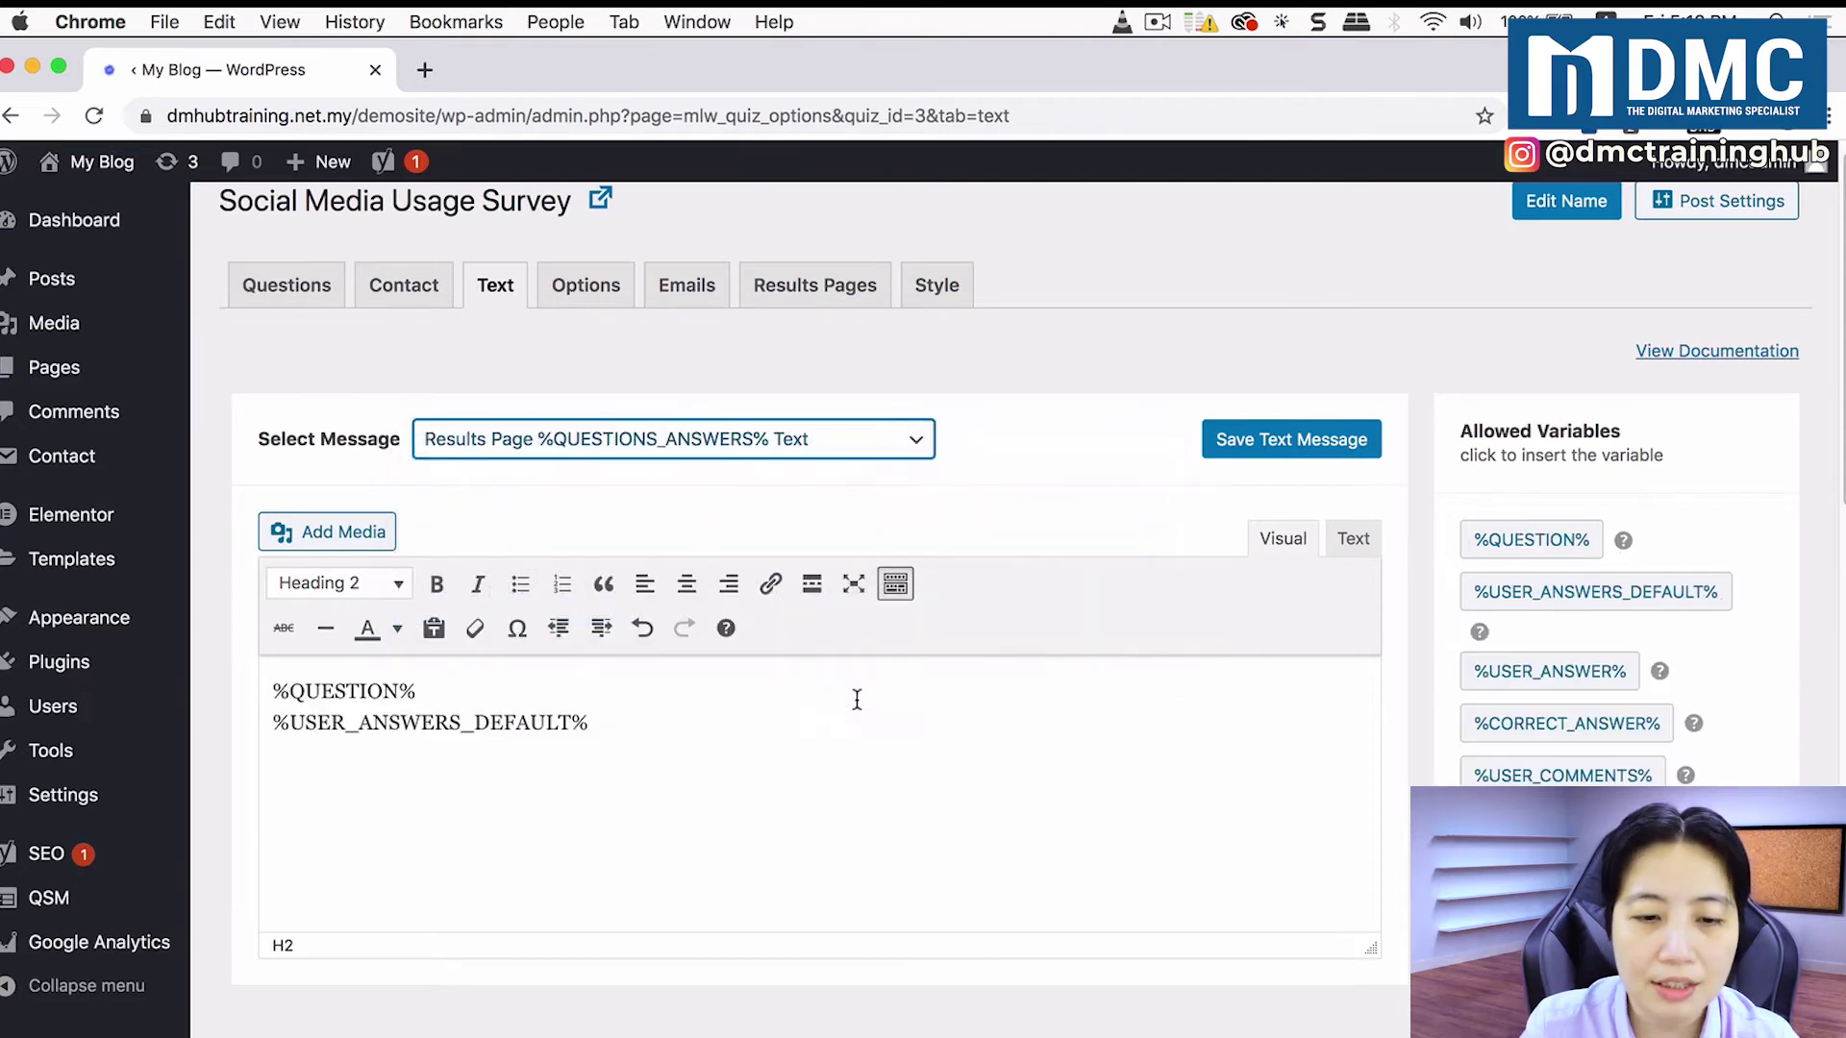
{"action": "left_click", "coordinate": [707, 726]}
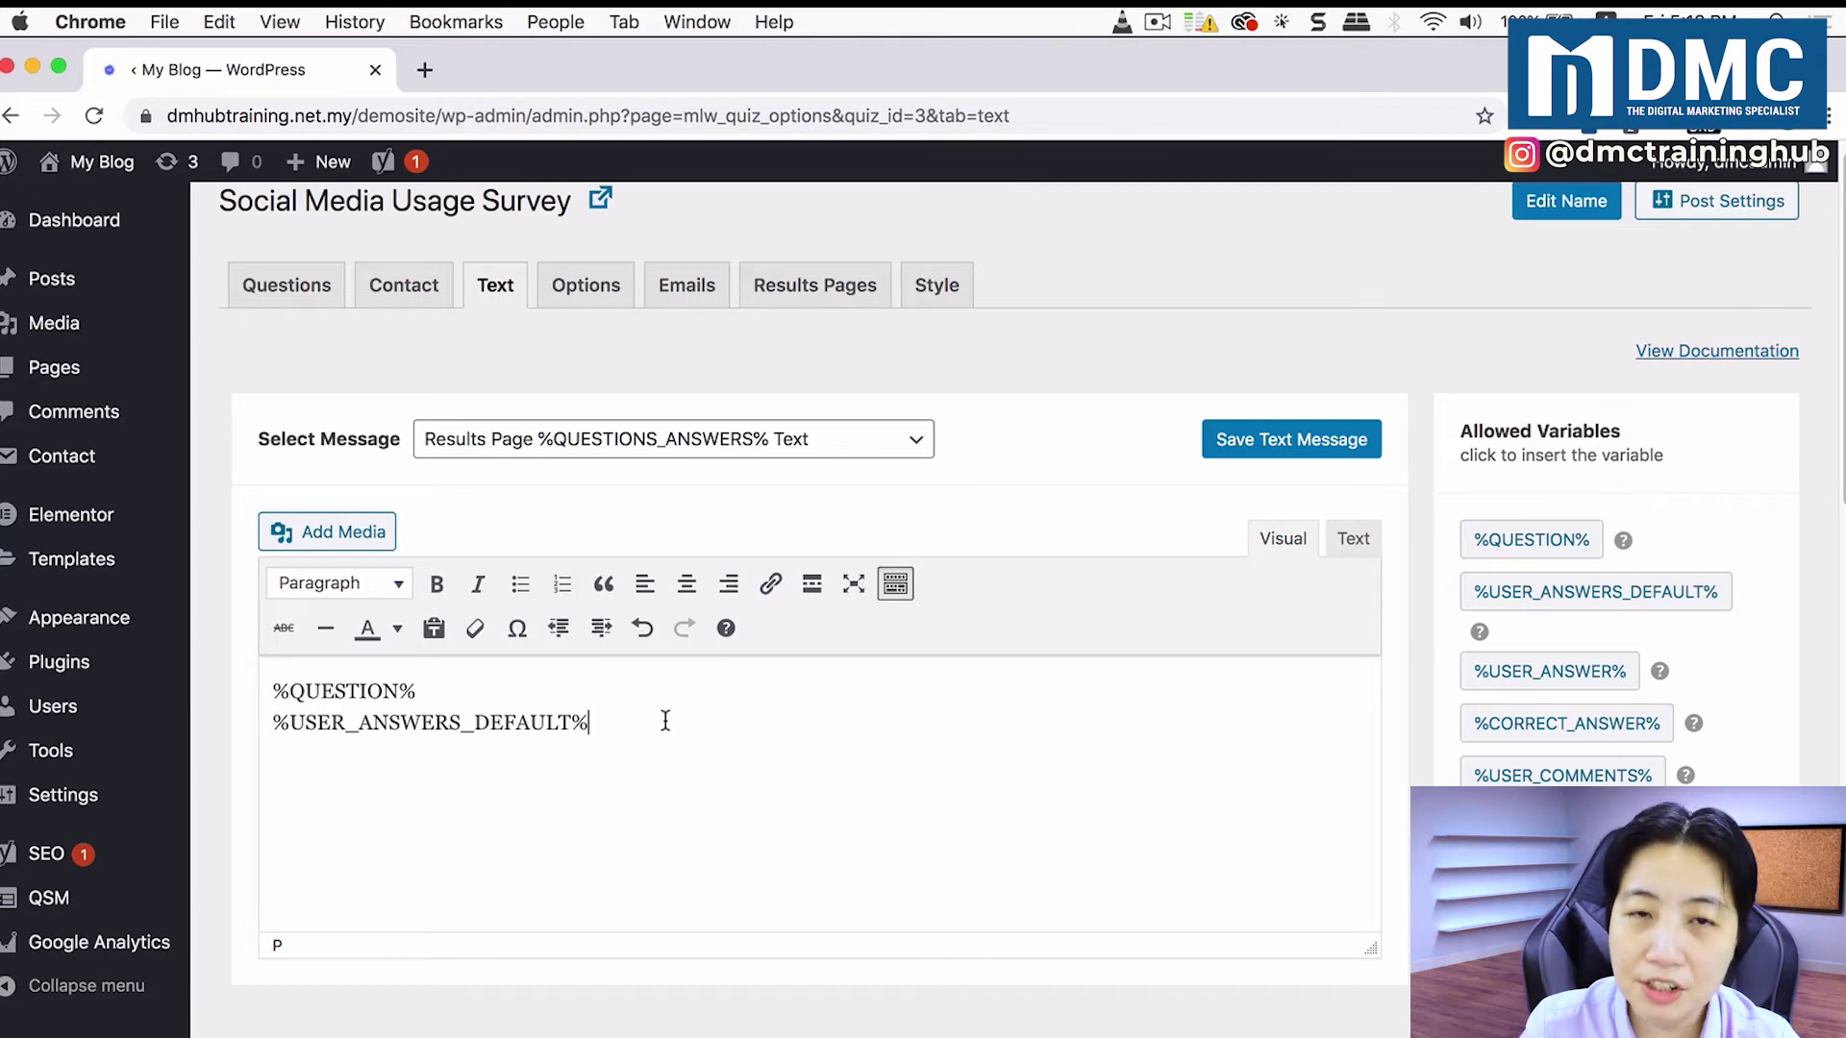
Step: Replace the results page edit hint with 'Your feedback will help us come up with more interesting Workshops in the future.' and save
{"action": "left_click", "coordinate": [814, 294]}
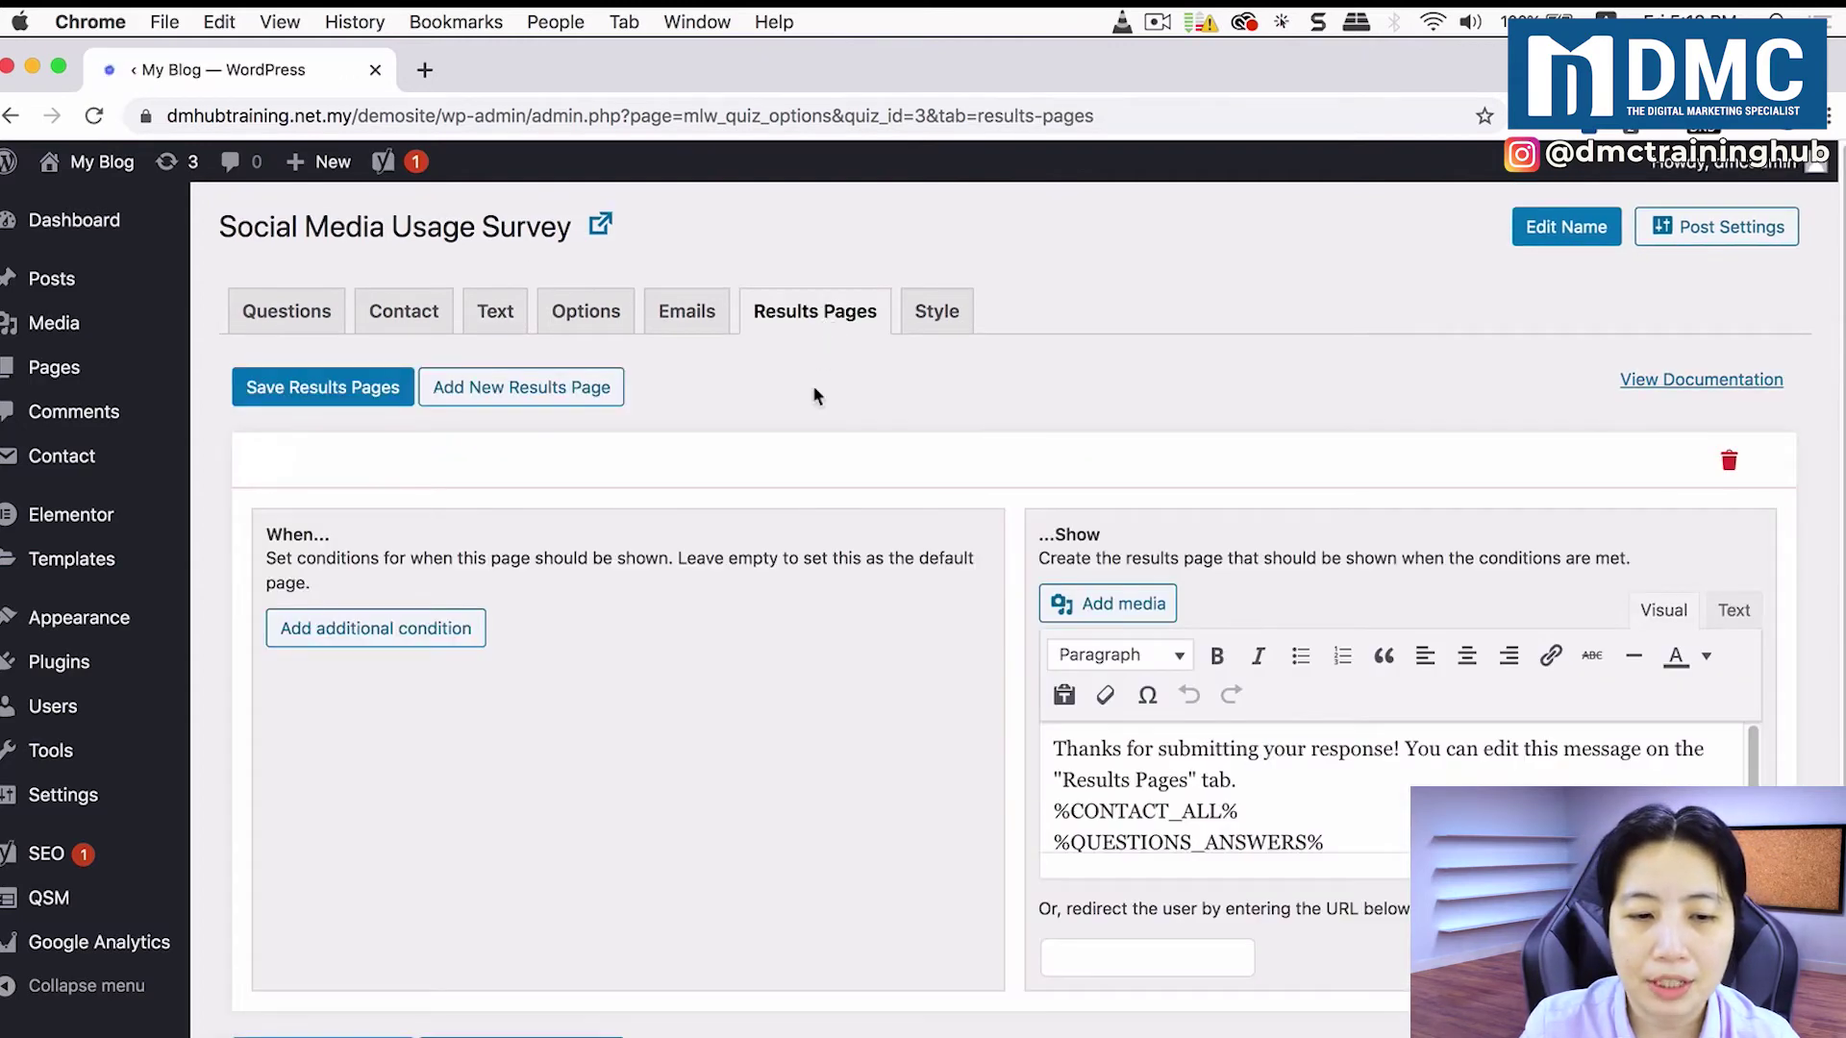
{"action": "left_click", "coordinate": [1228, 767]}
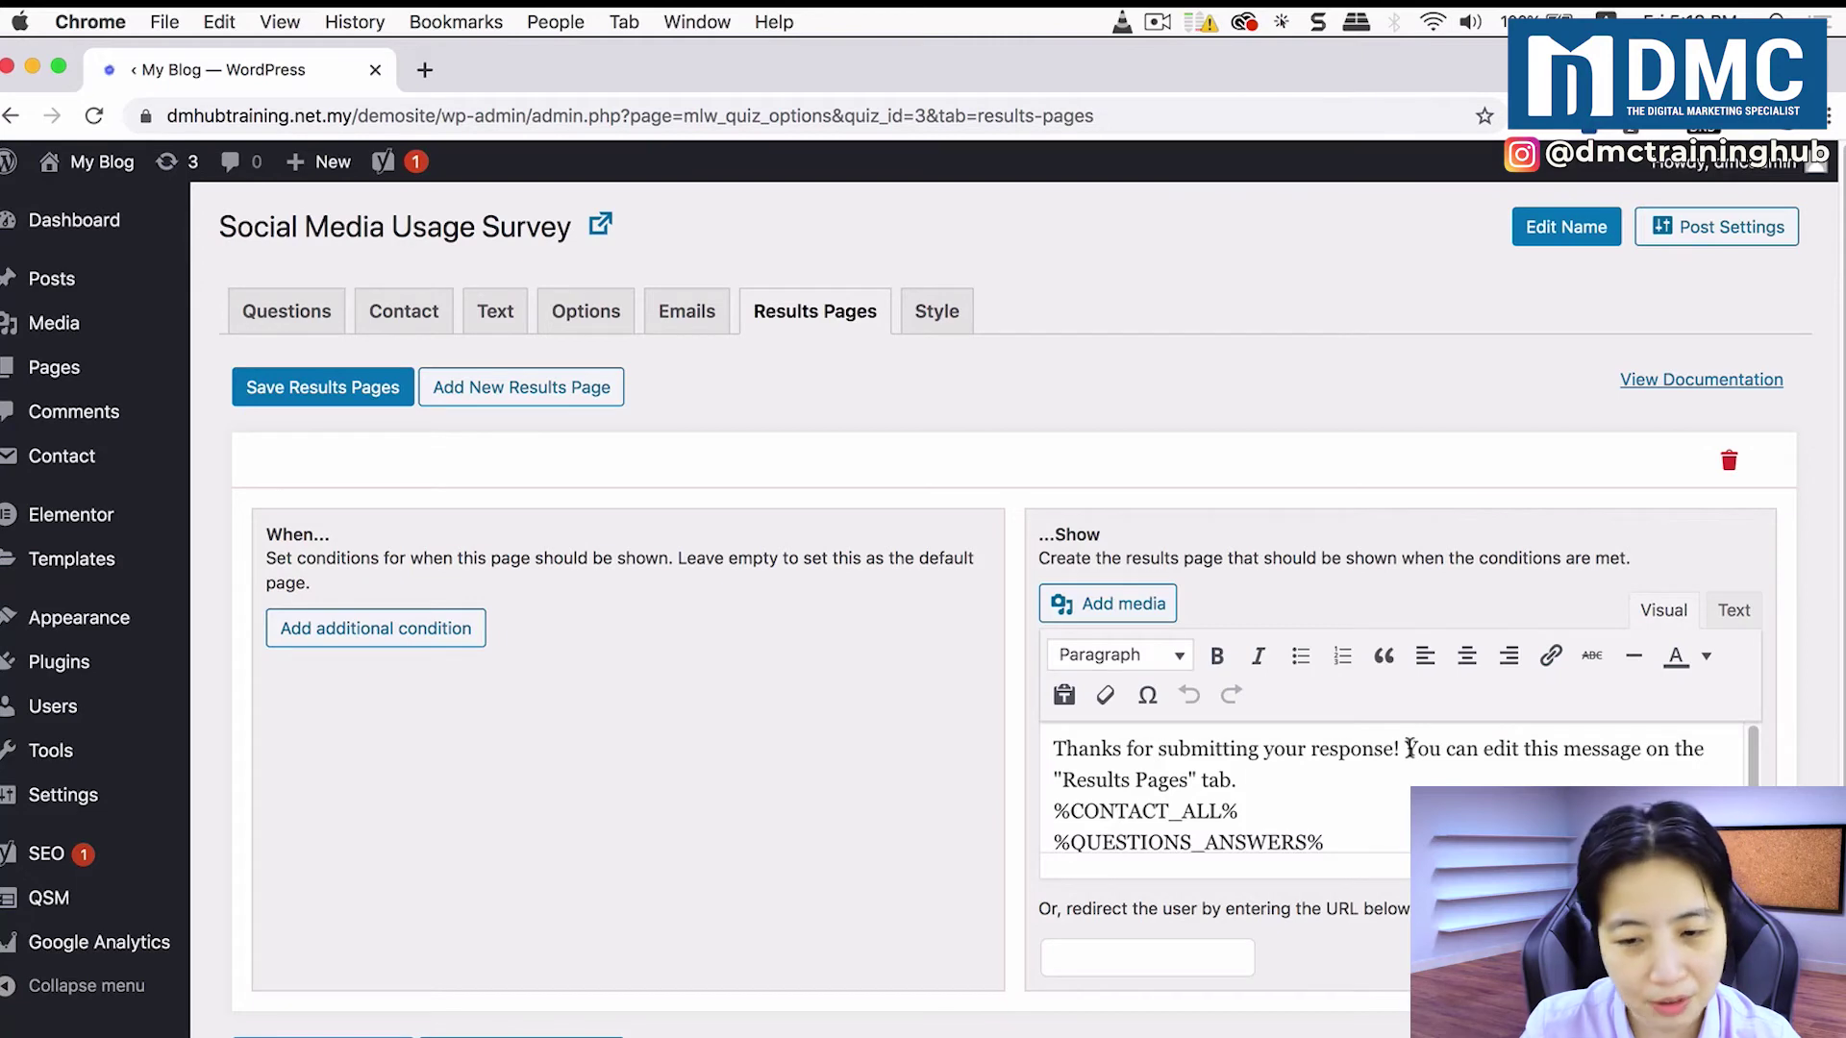
{"action": "left_click", "coordinate": [1409, 748], "text": "shift"}
{"action": "key", "text": "BackSpace"}
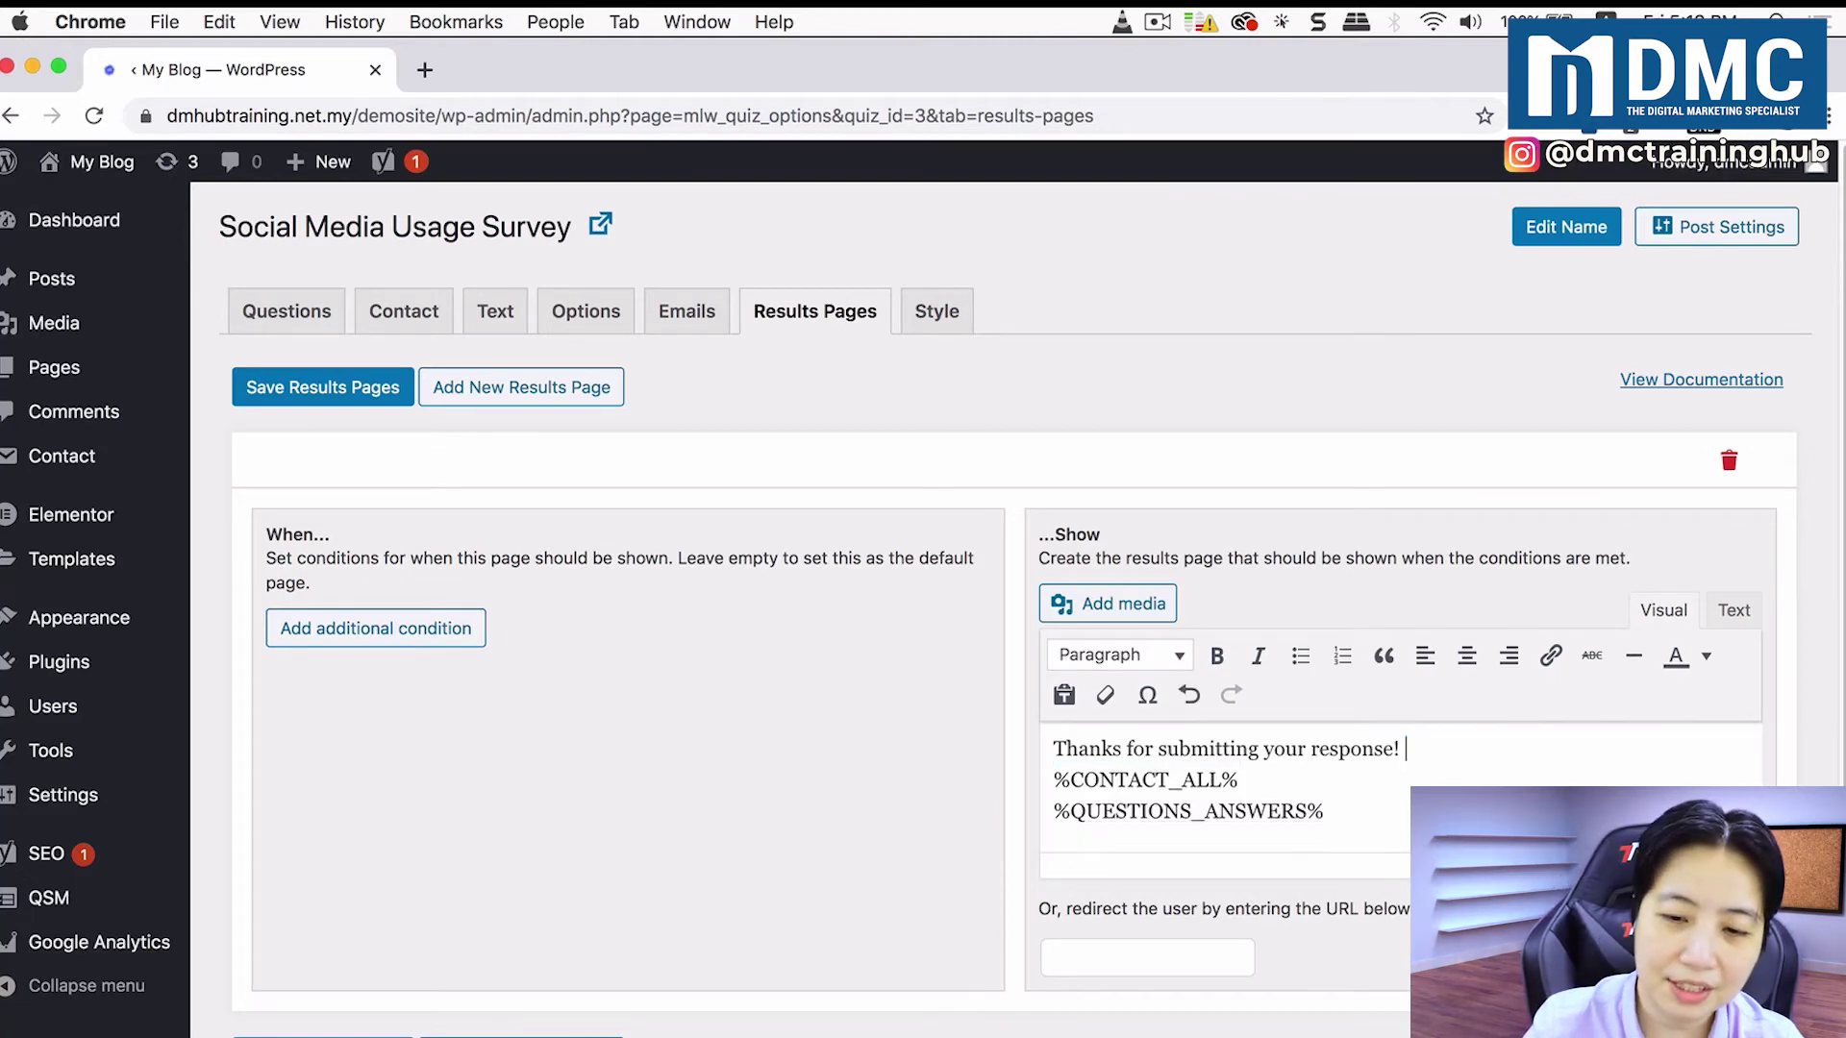
{"action": "key", "text": "Return"}
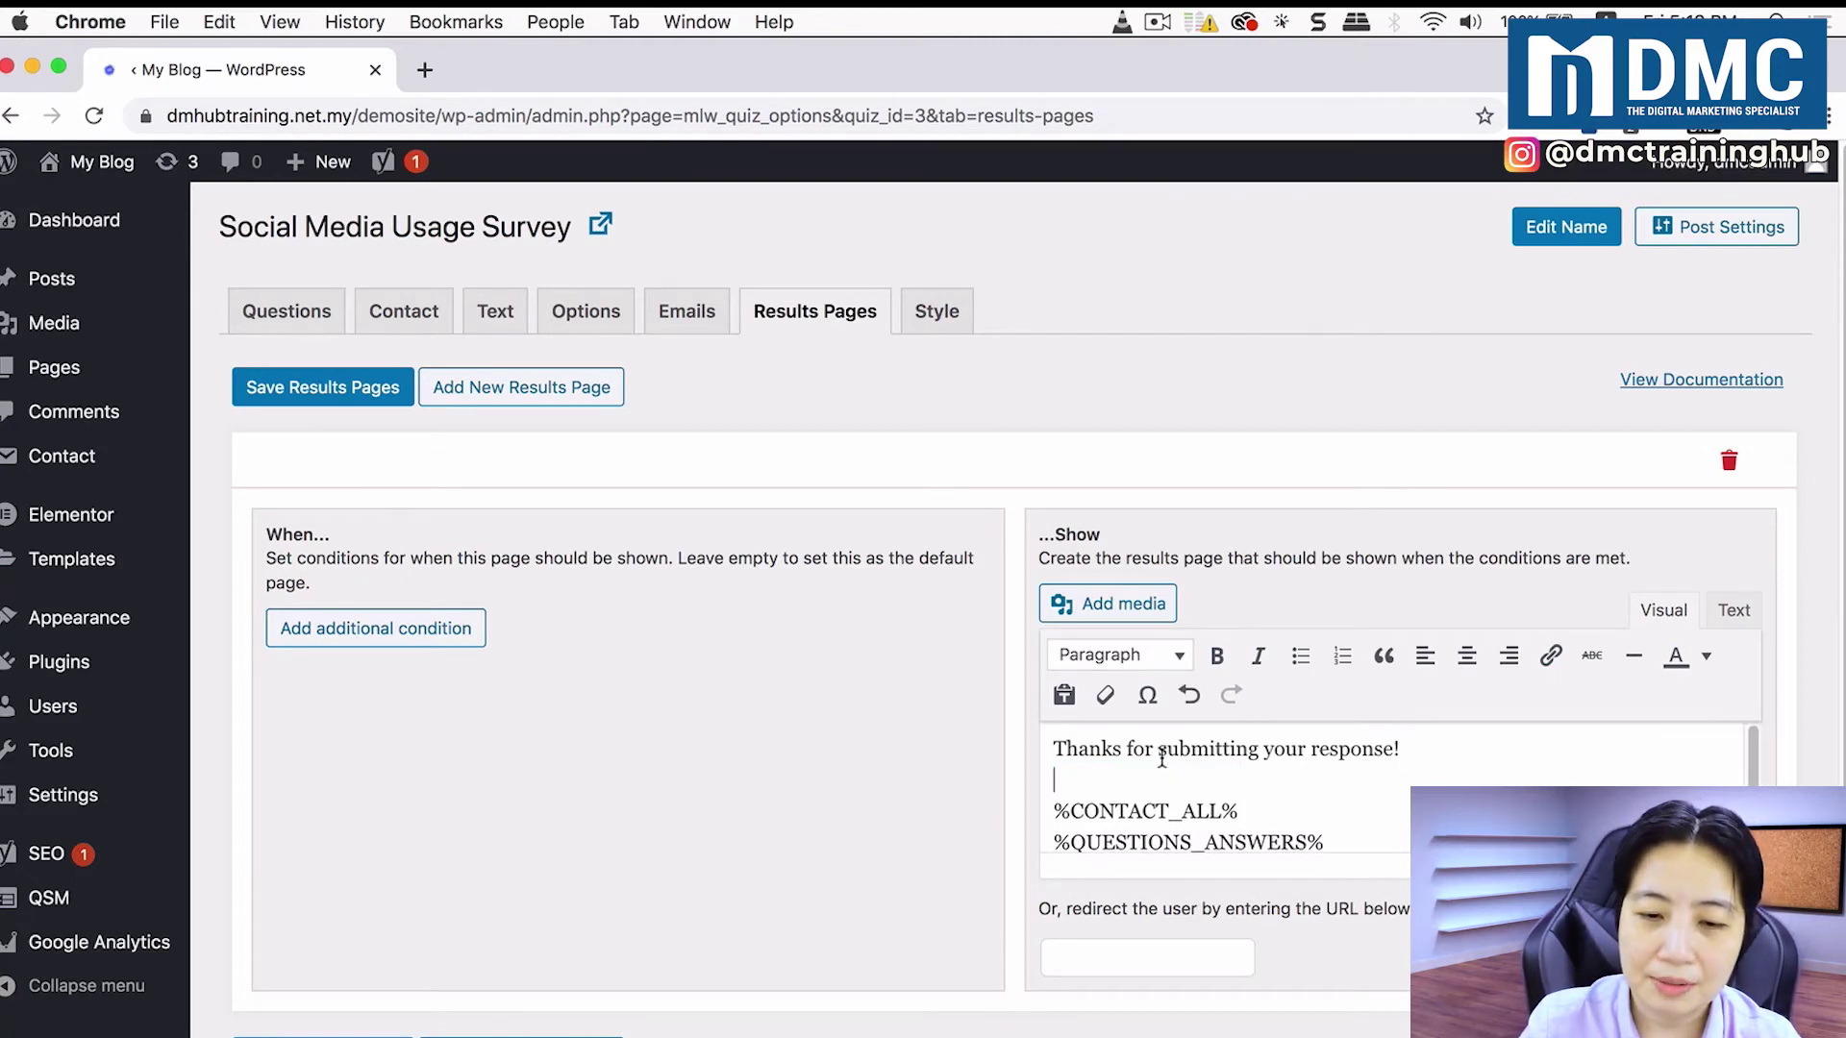
{"action": "left_click", "coordinate": [1417, 763]}
{"action": "key", "text": "Return"}
{"action": "type", "text": "Your "}
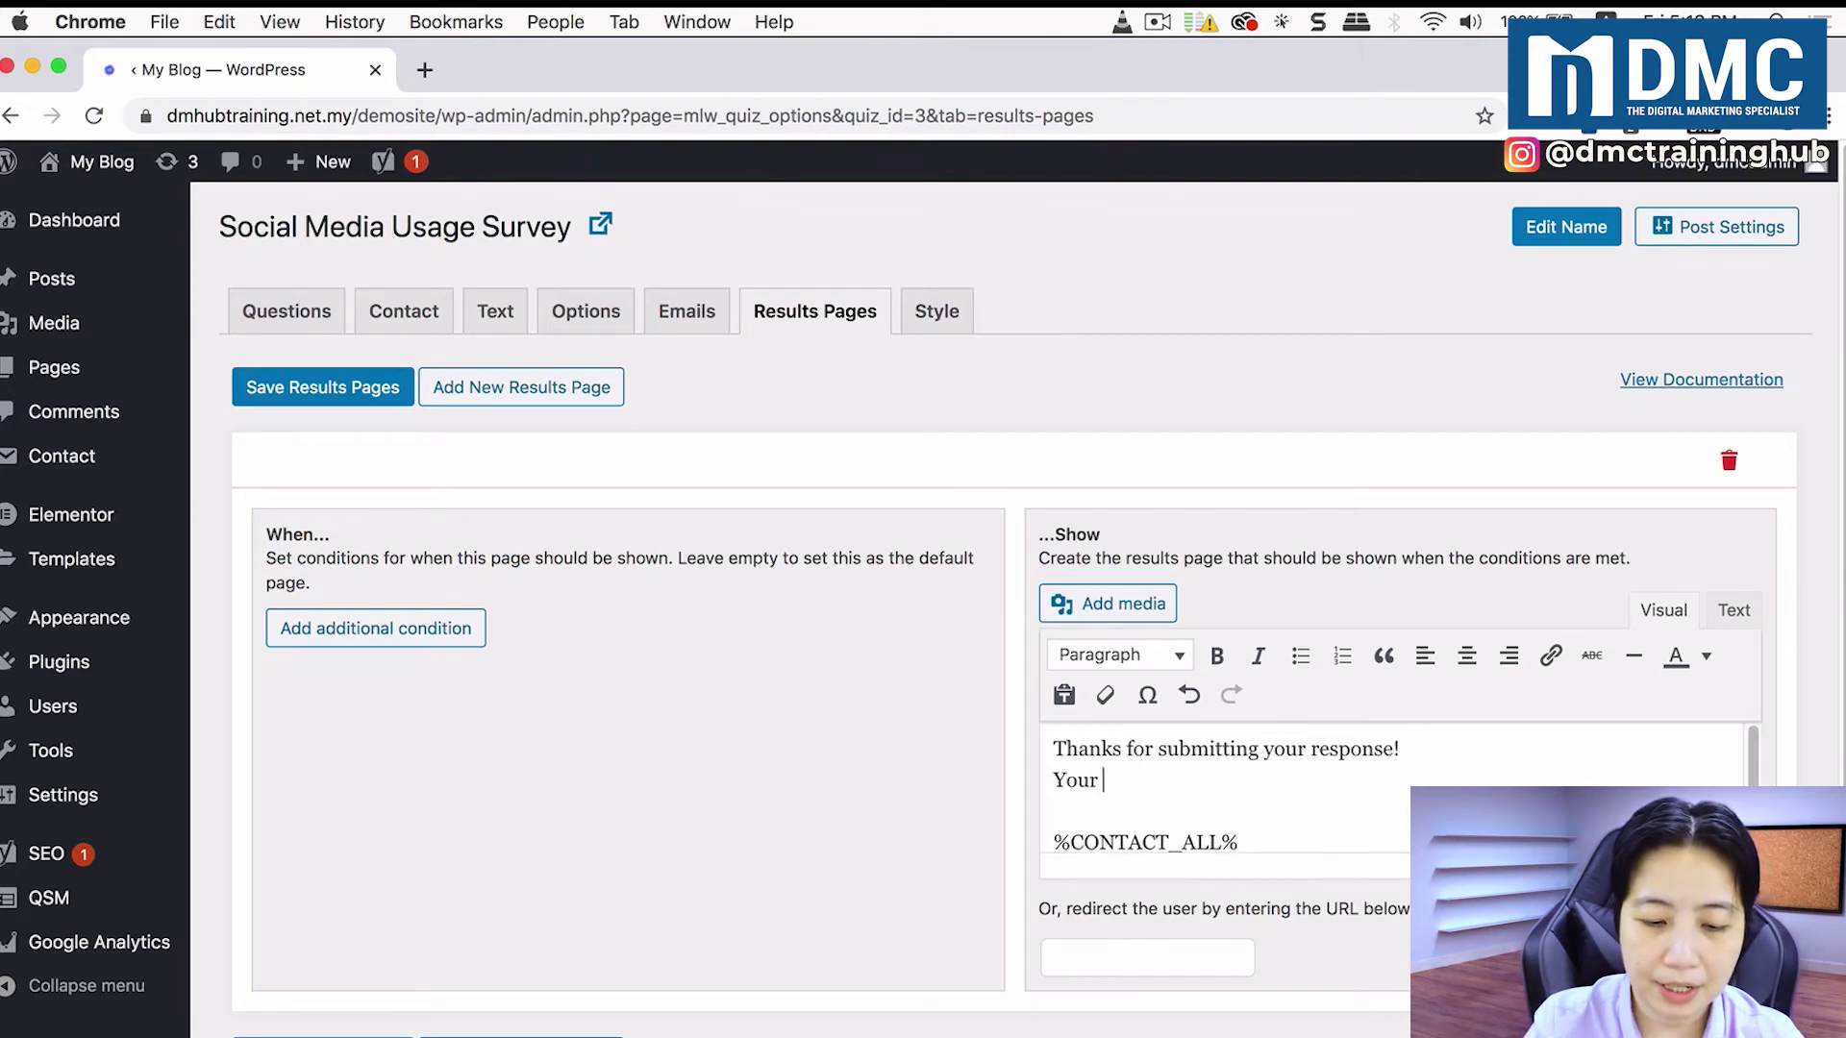
{"action": "type", "text": "feedback will"}
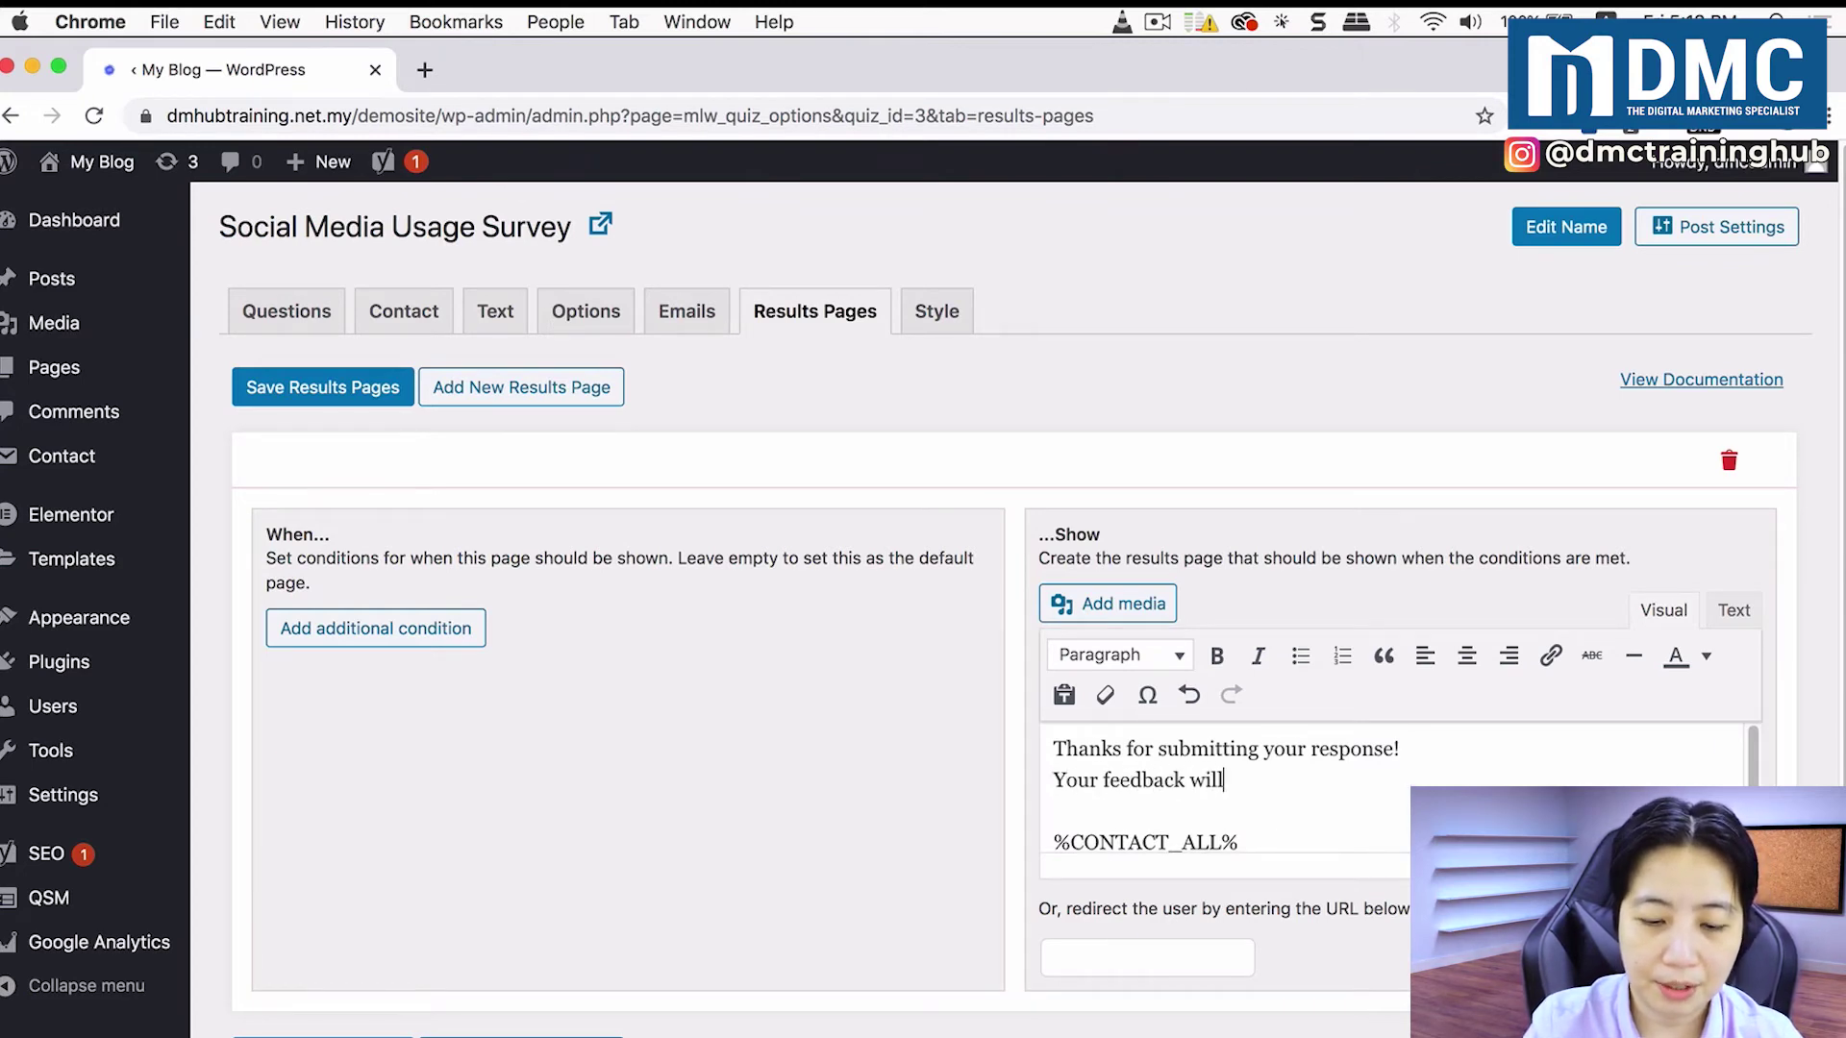
{"action": "type", "text": " help us com"}
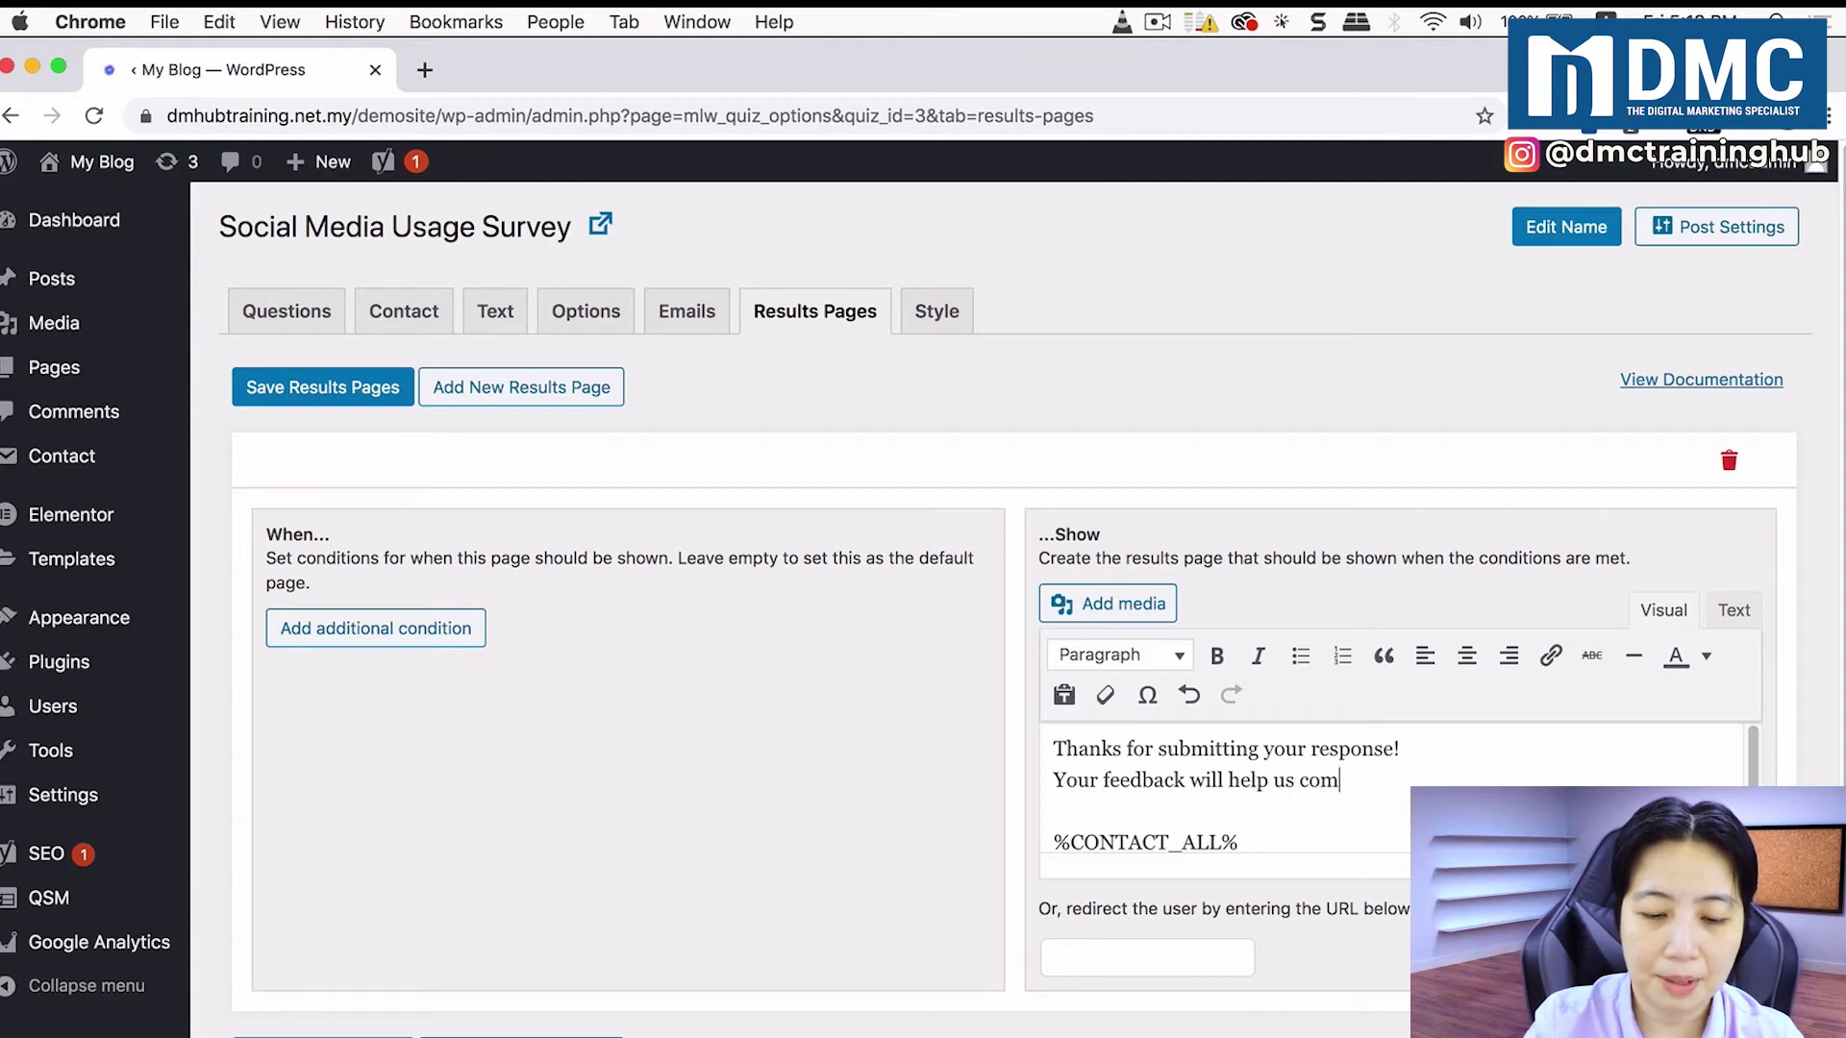
{"action": "type", "text": "e up with more"}
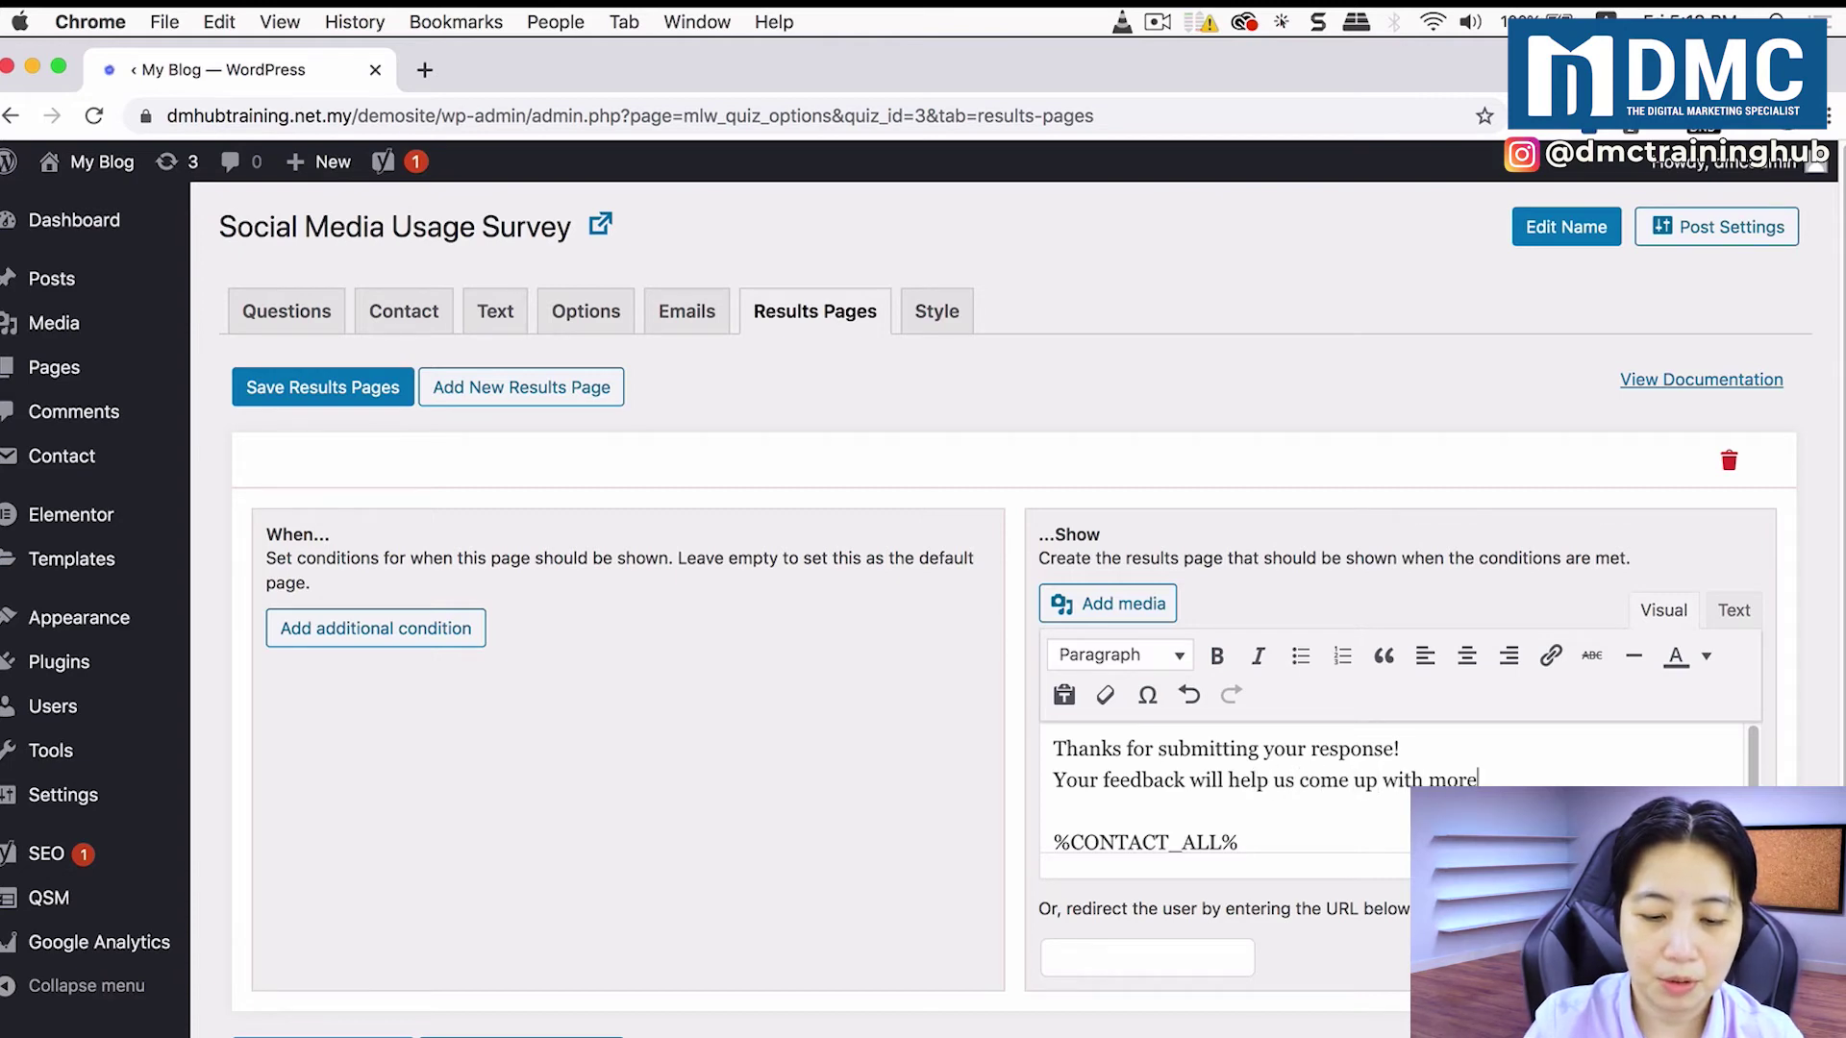
{"action": "type", "text": " interesting Wo"}
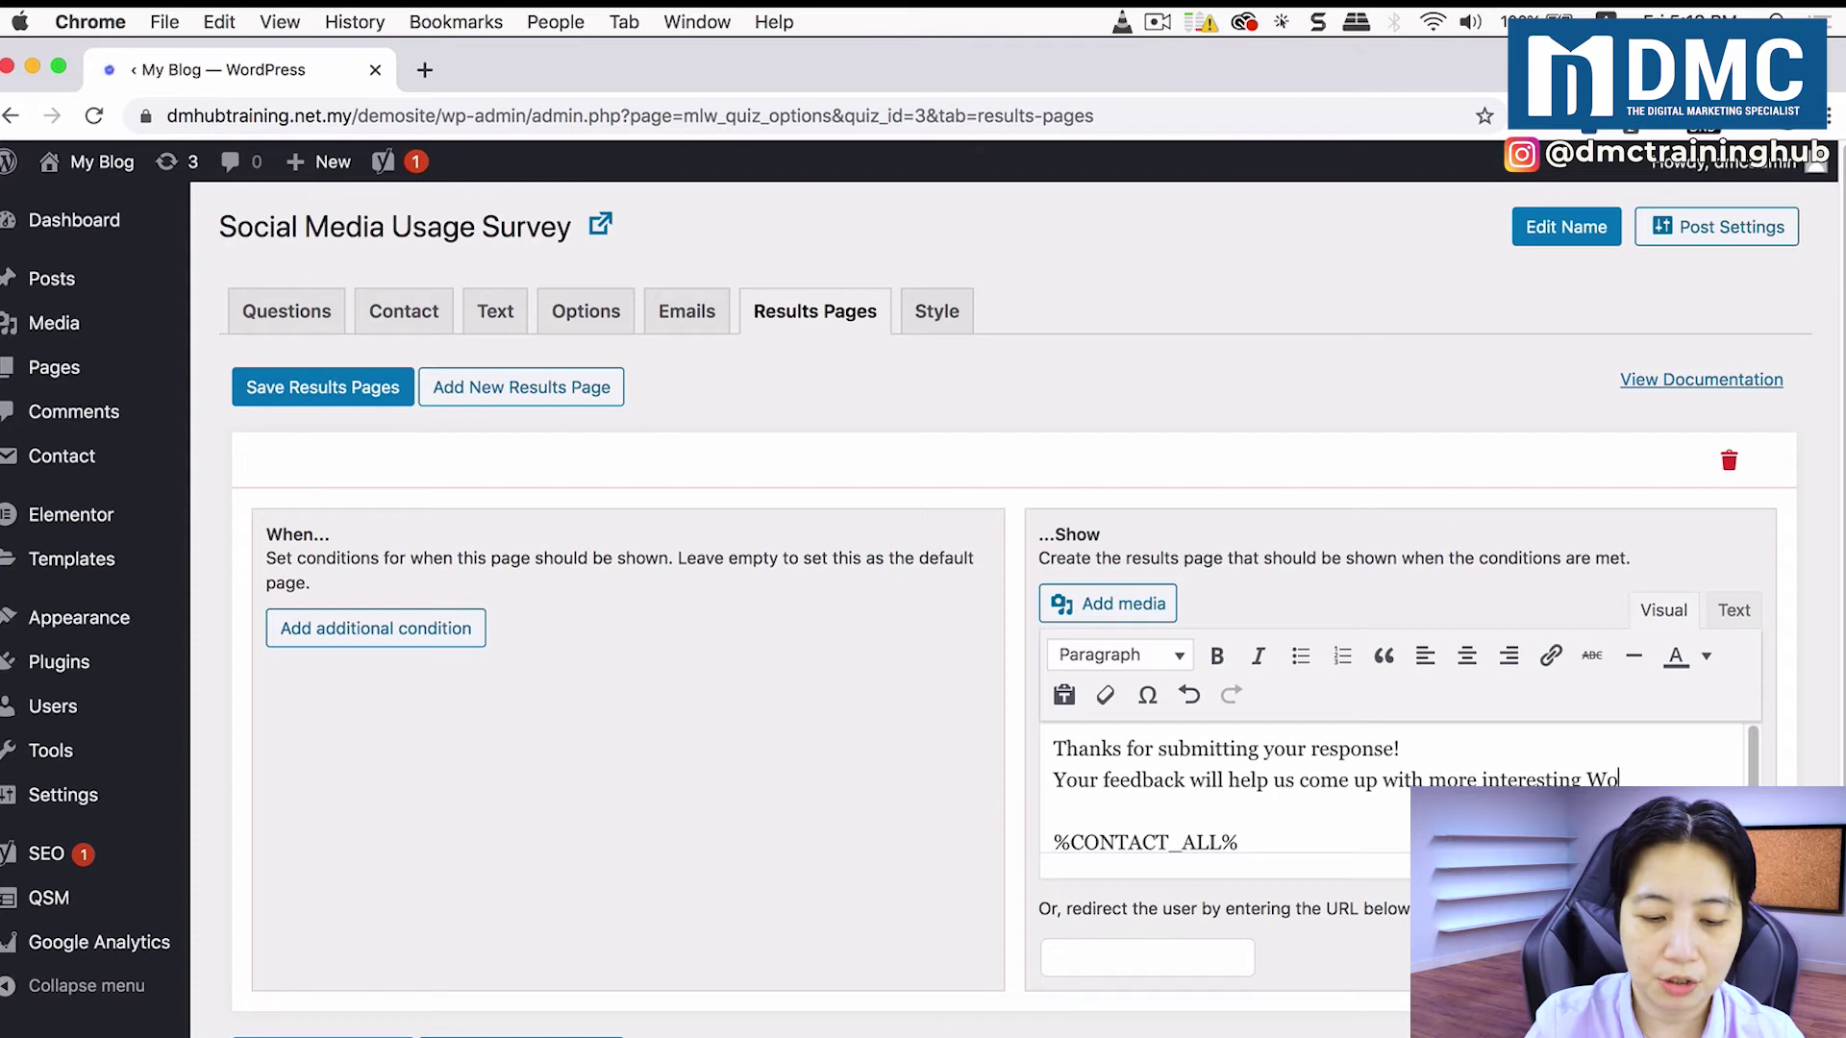
{"action": "type", "text": "rkshops in the future."}
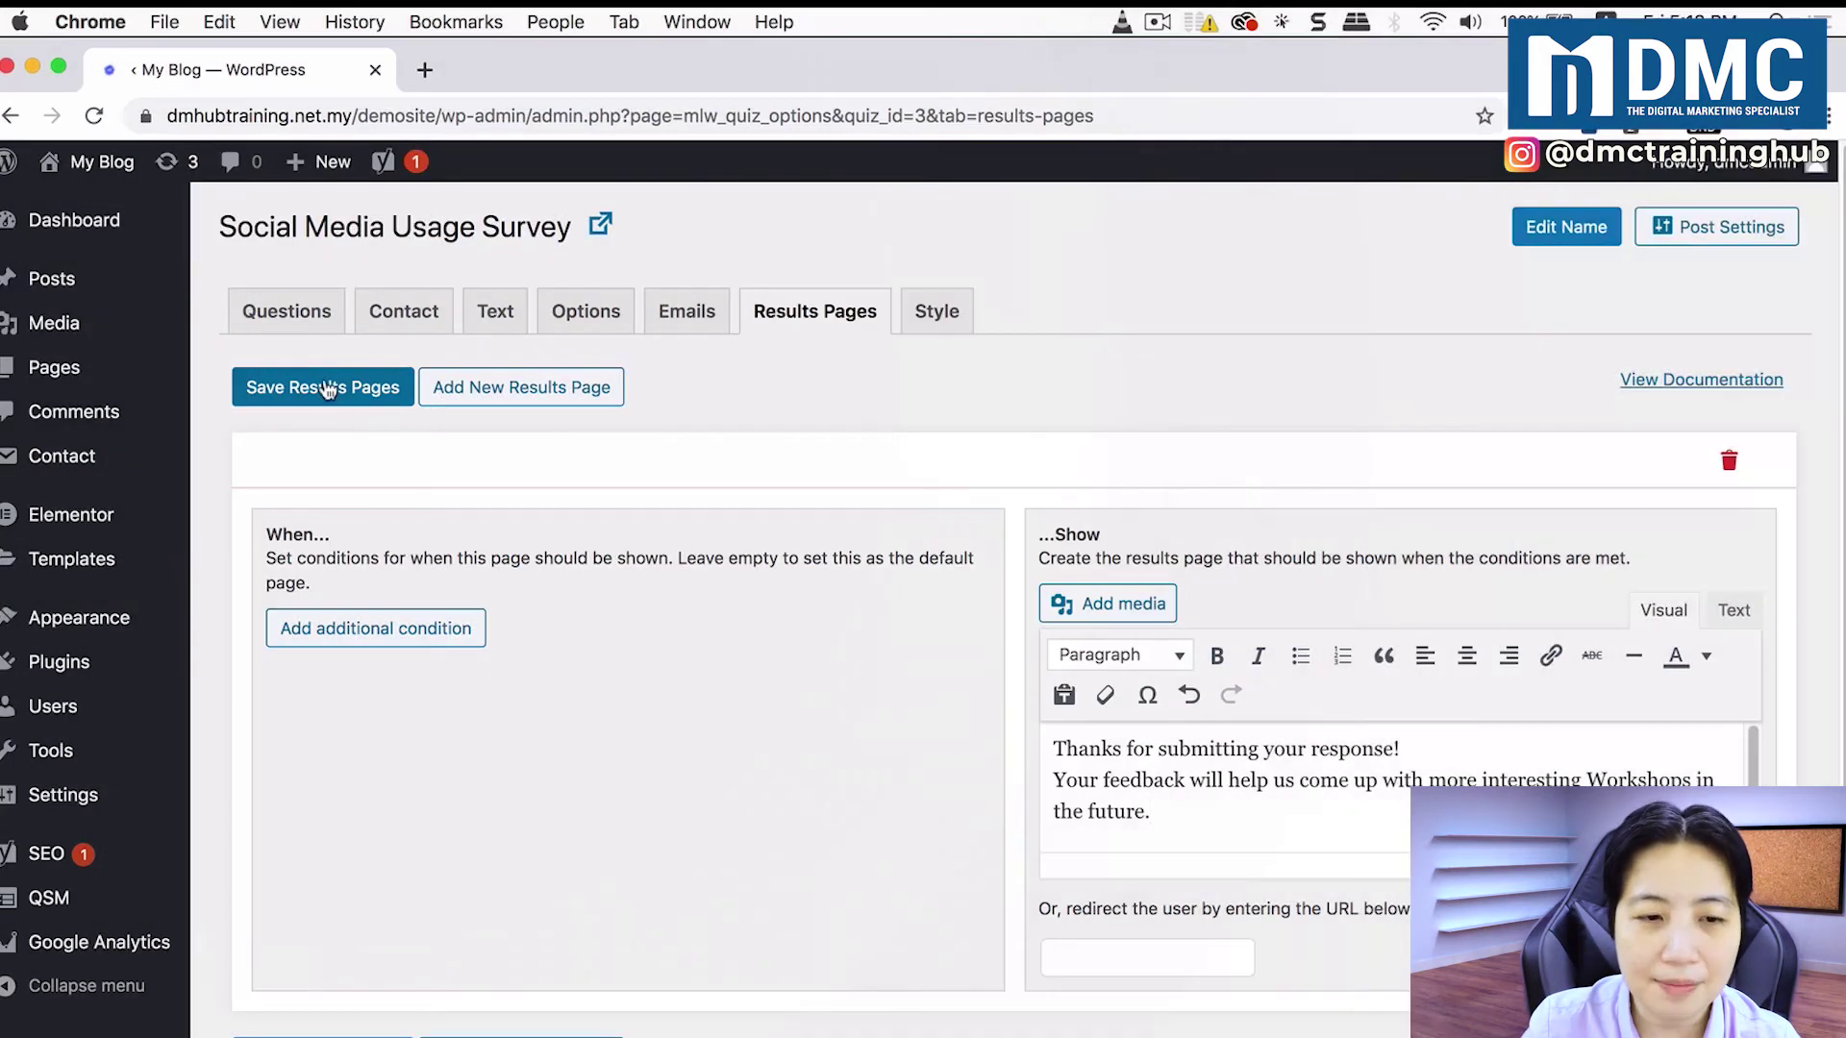
{"action": "left_click", "coordinate": [326, 389]}
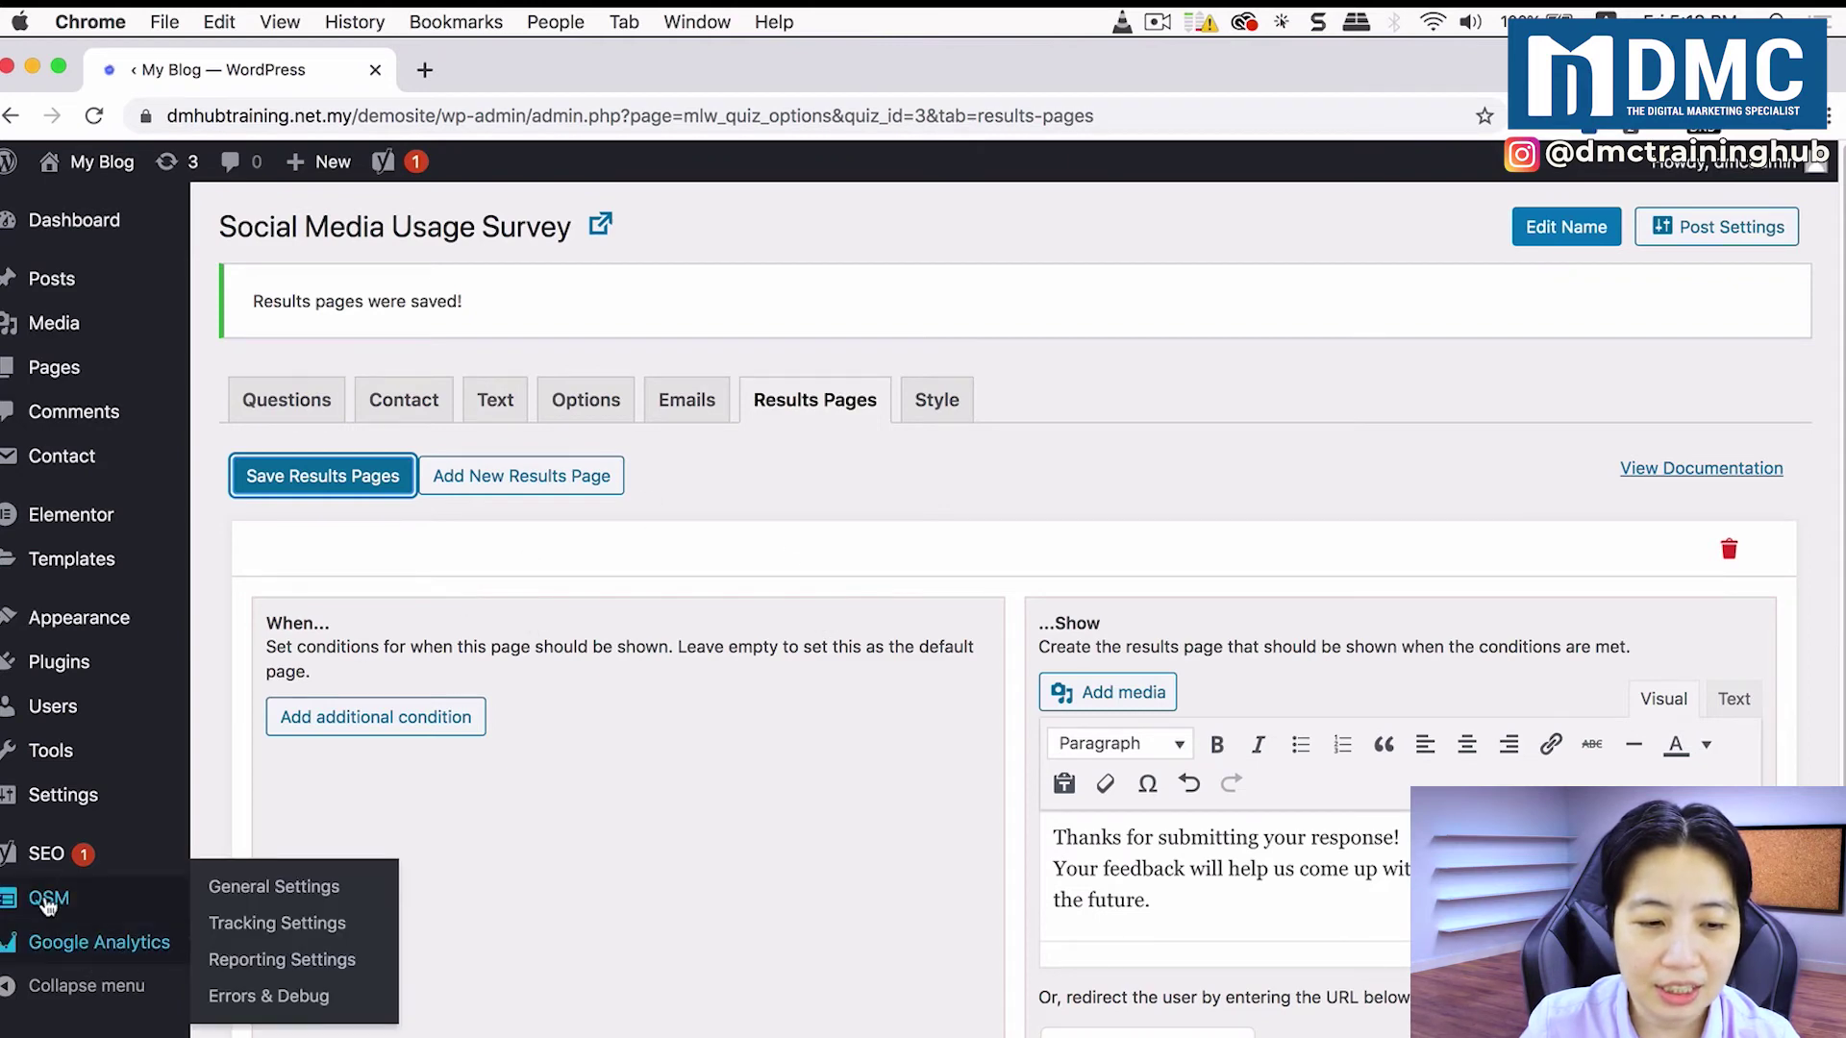
Step: Go to the QSM Dashboard and open the list of previously created quizzes
{"action": "mouse_move", "coordinate": [53, 899]}
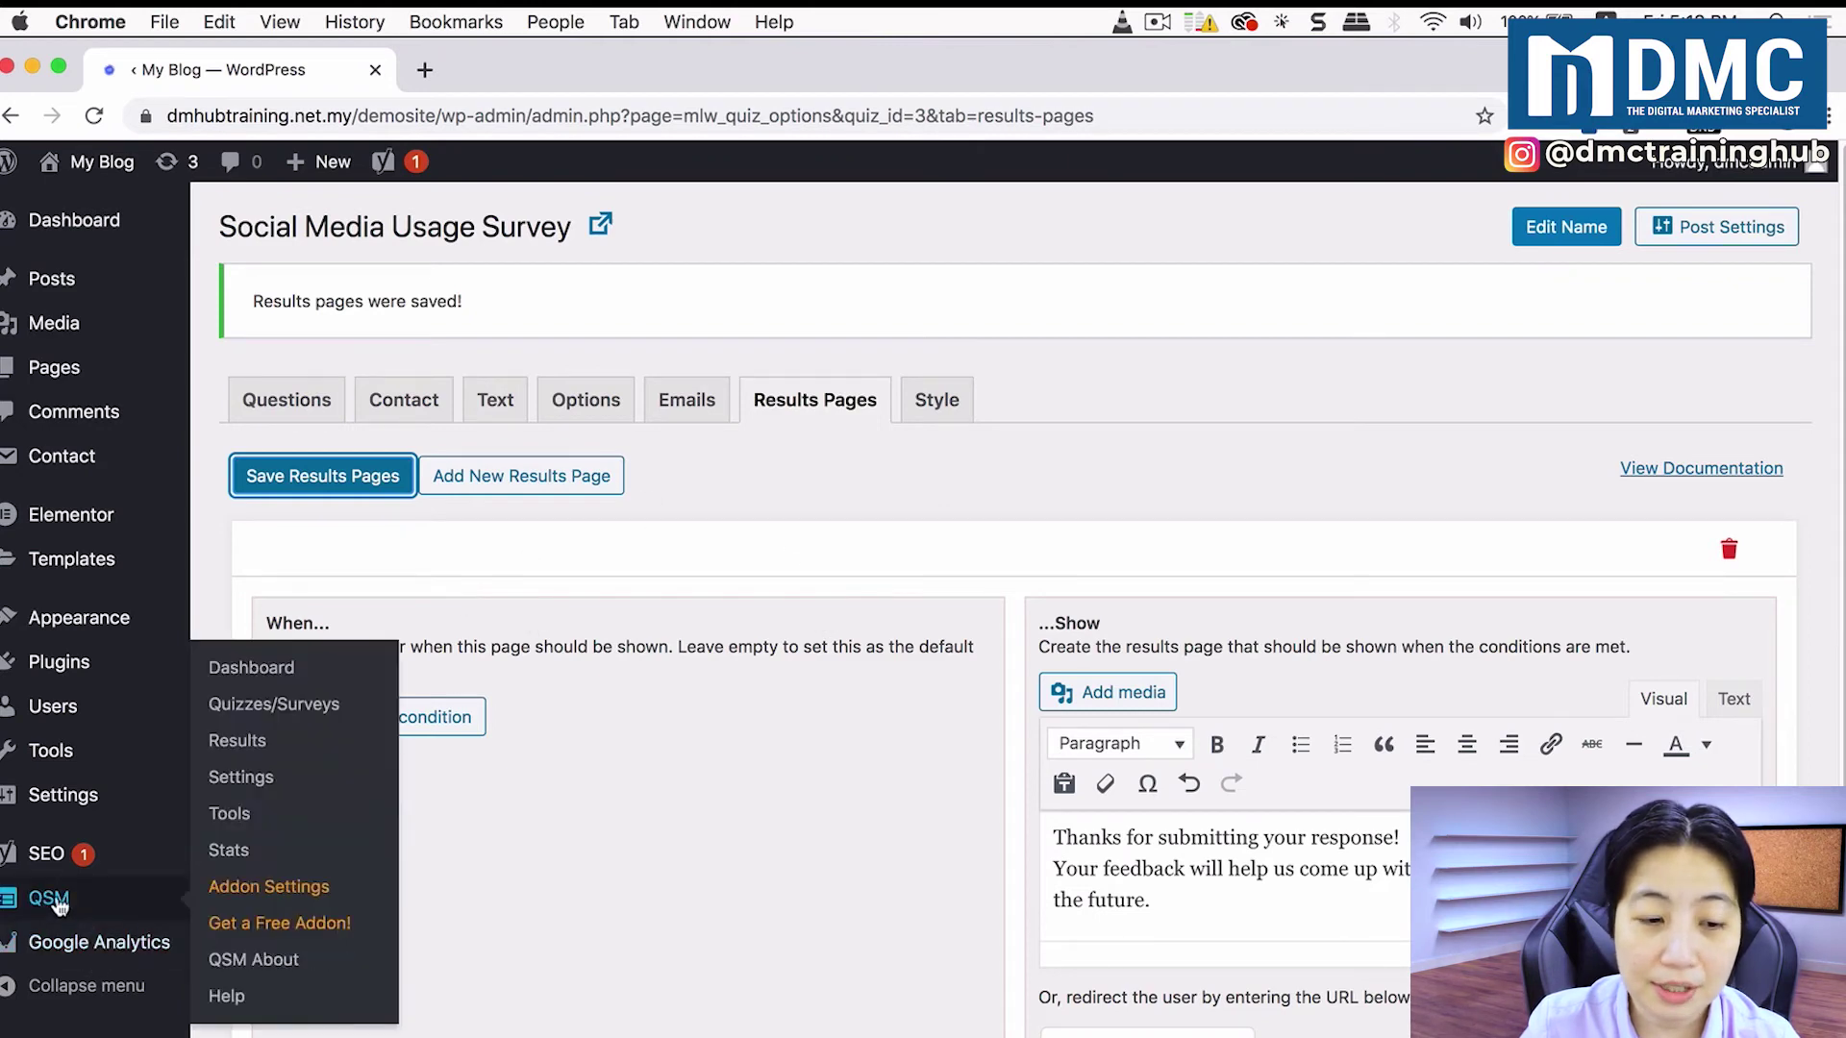
{"action": "left_click", "coordinate": [279, 678]}
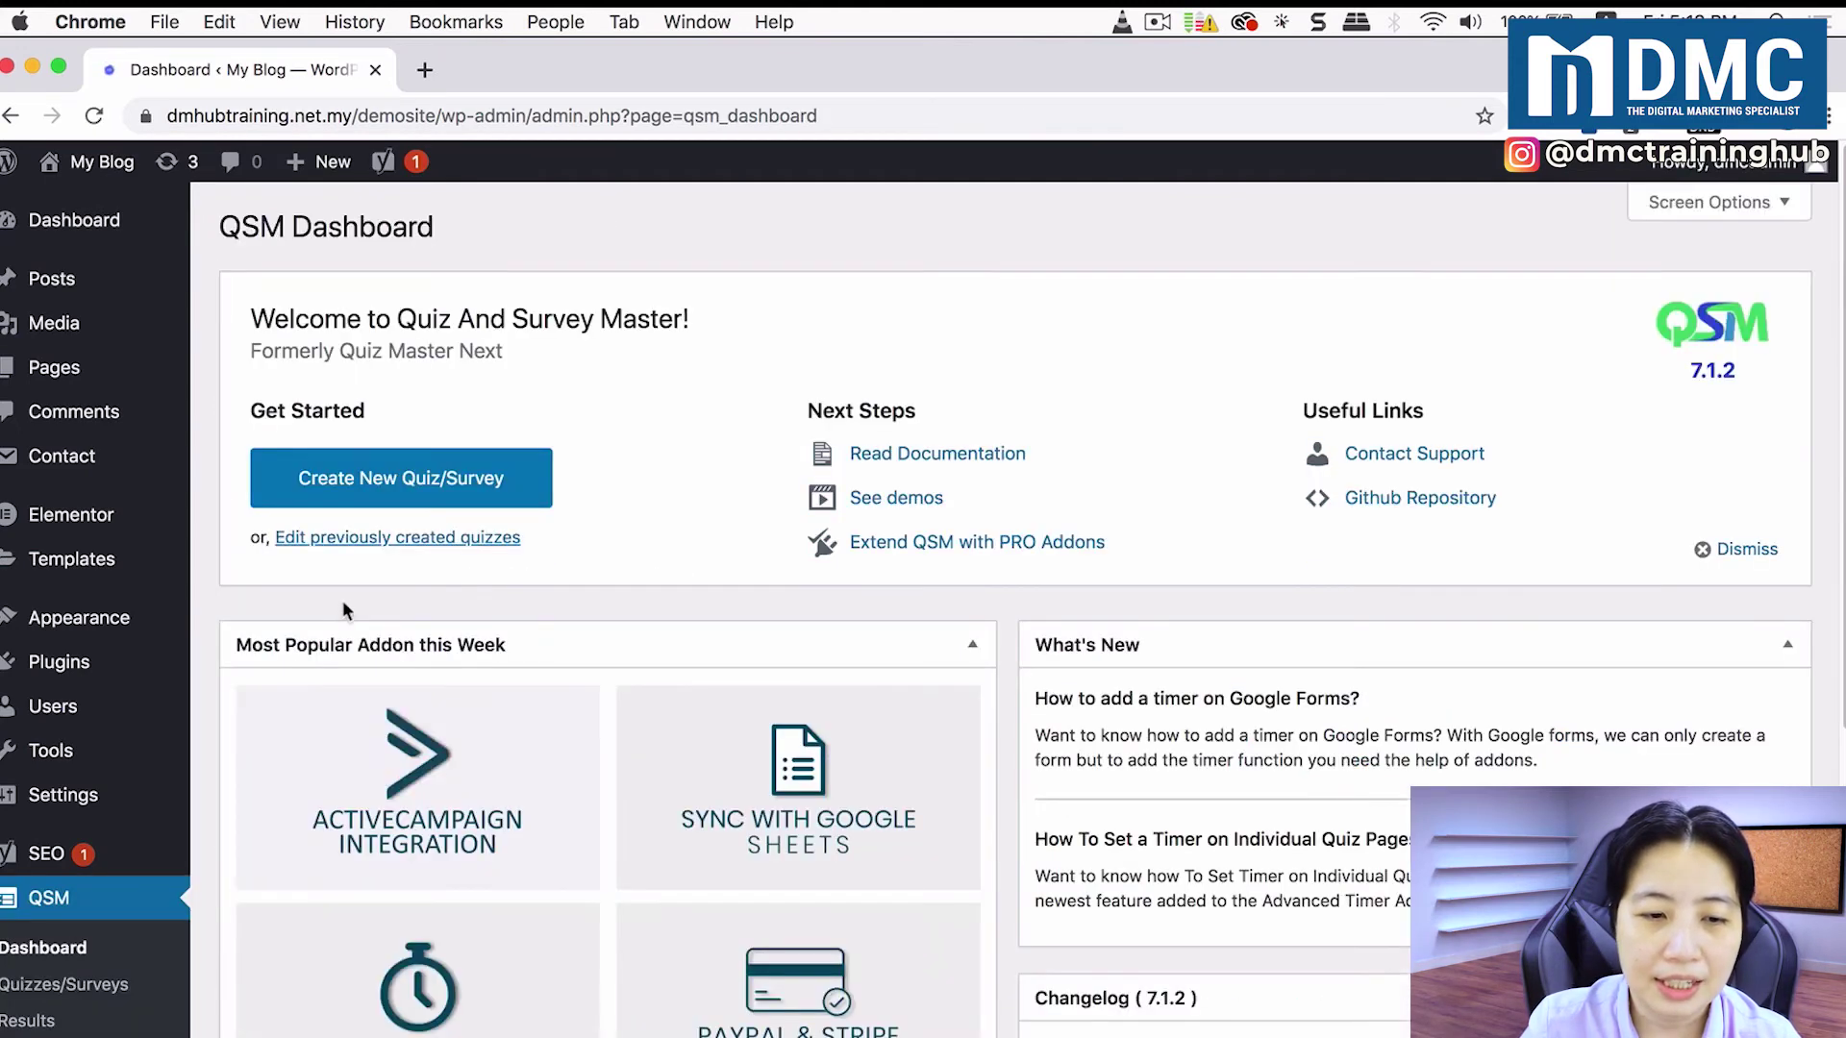
{"action": "left_click", "coordinate": [384, 548]}
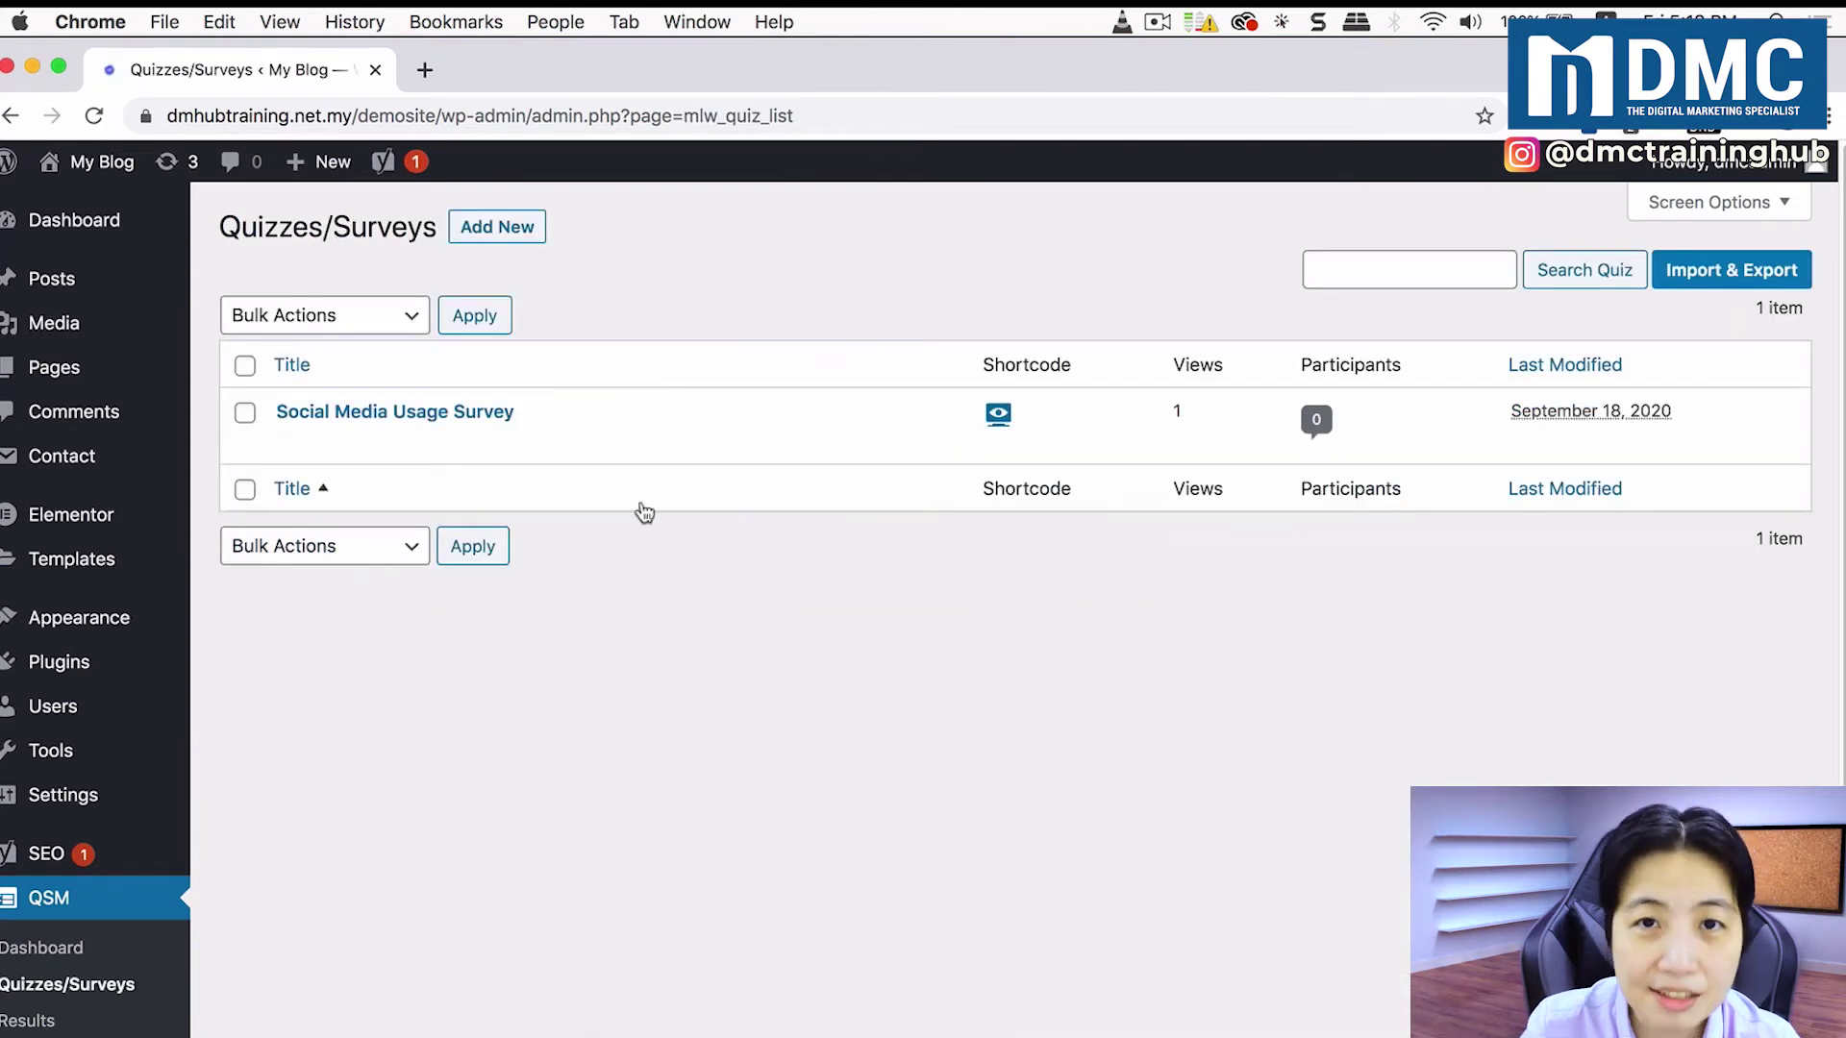
{"action": "mouse_move", "coordinate": [787, 452]}
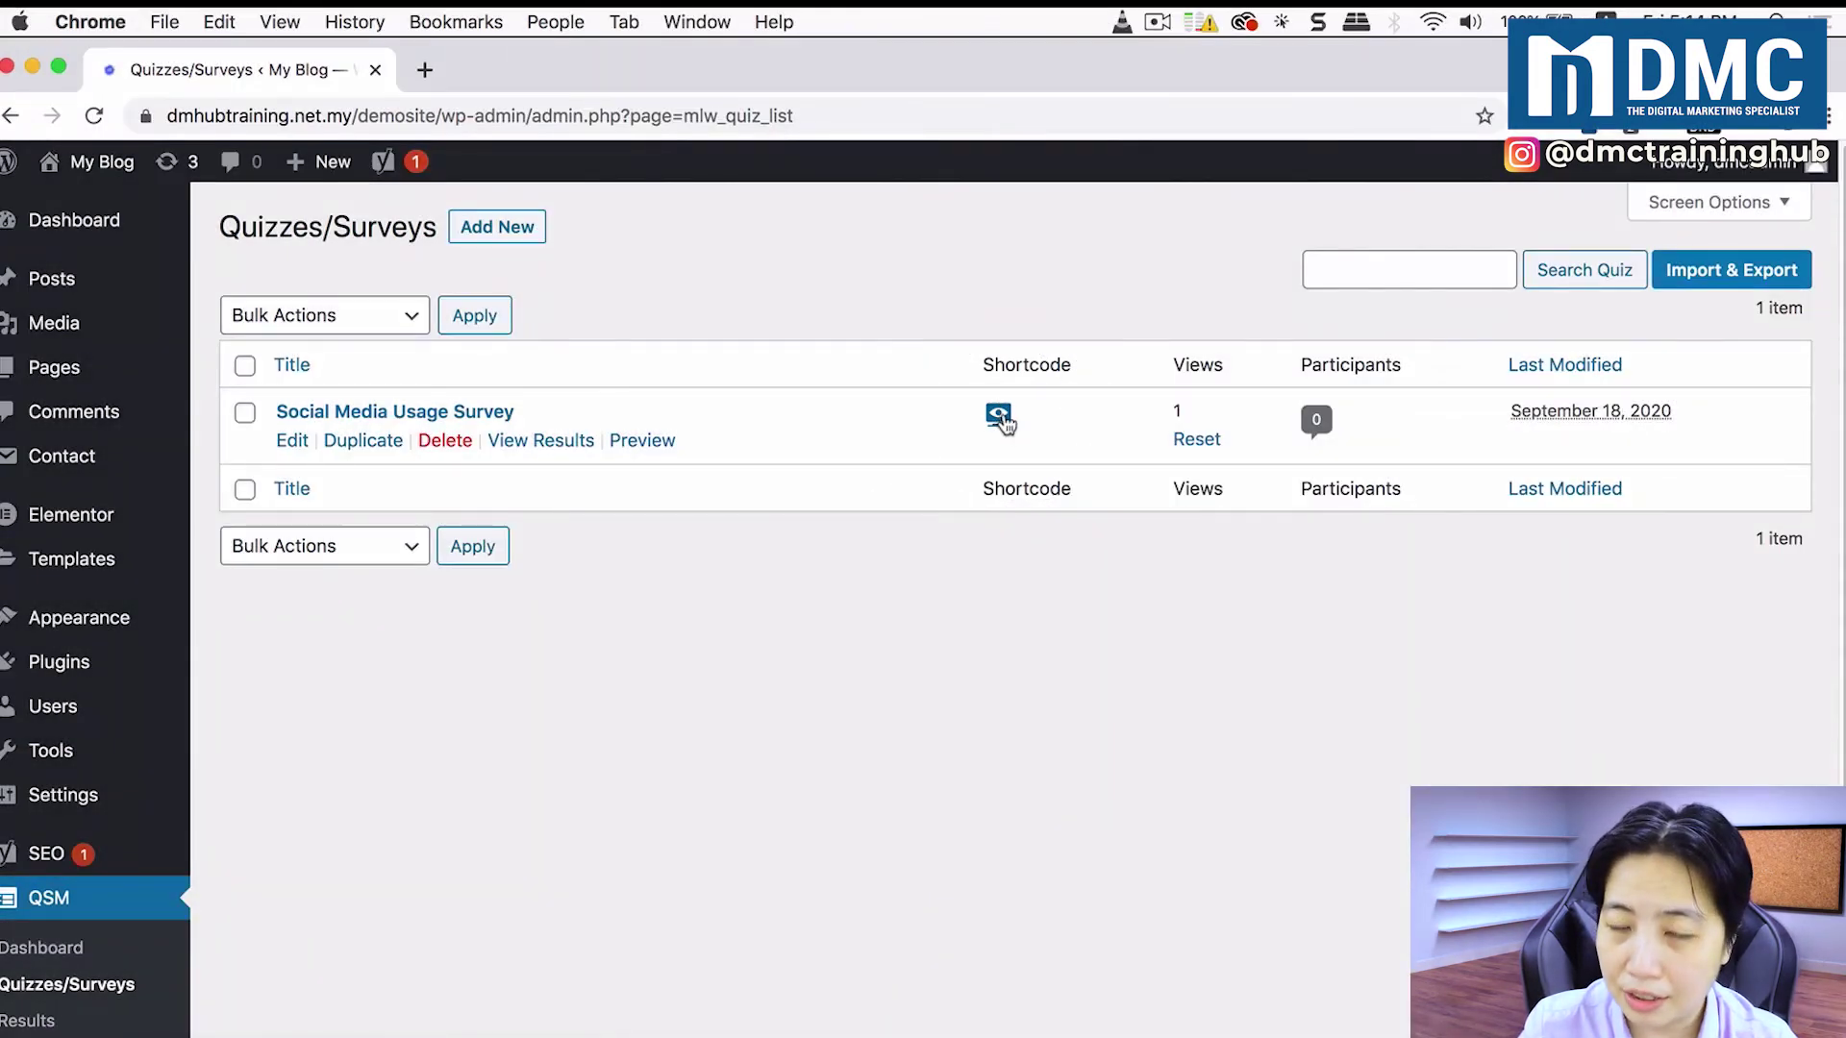
Step: Show the survey's shortcodes, copy the embed shortcode [qsm quiz=3], and close the window
{"action": "left_click", "coordinate": [1000, 417]}
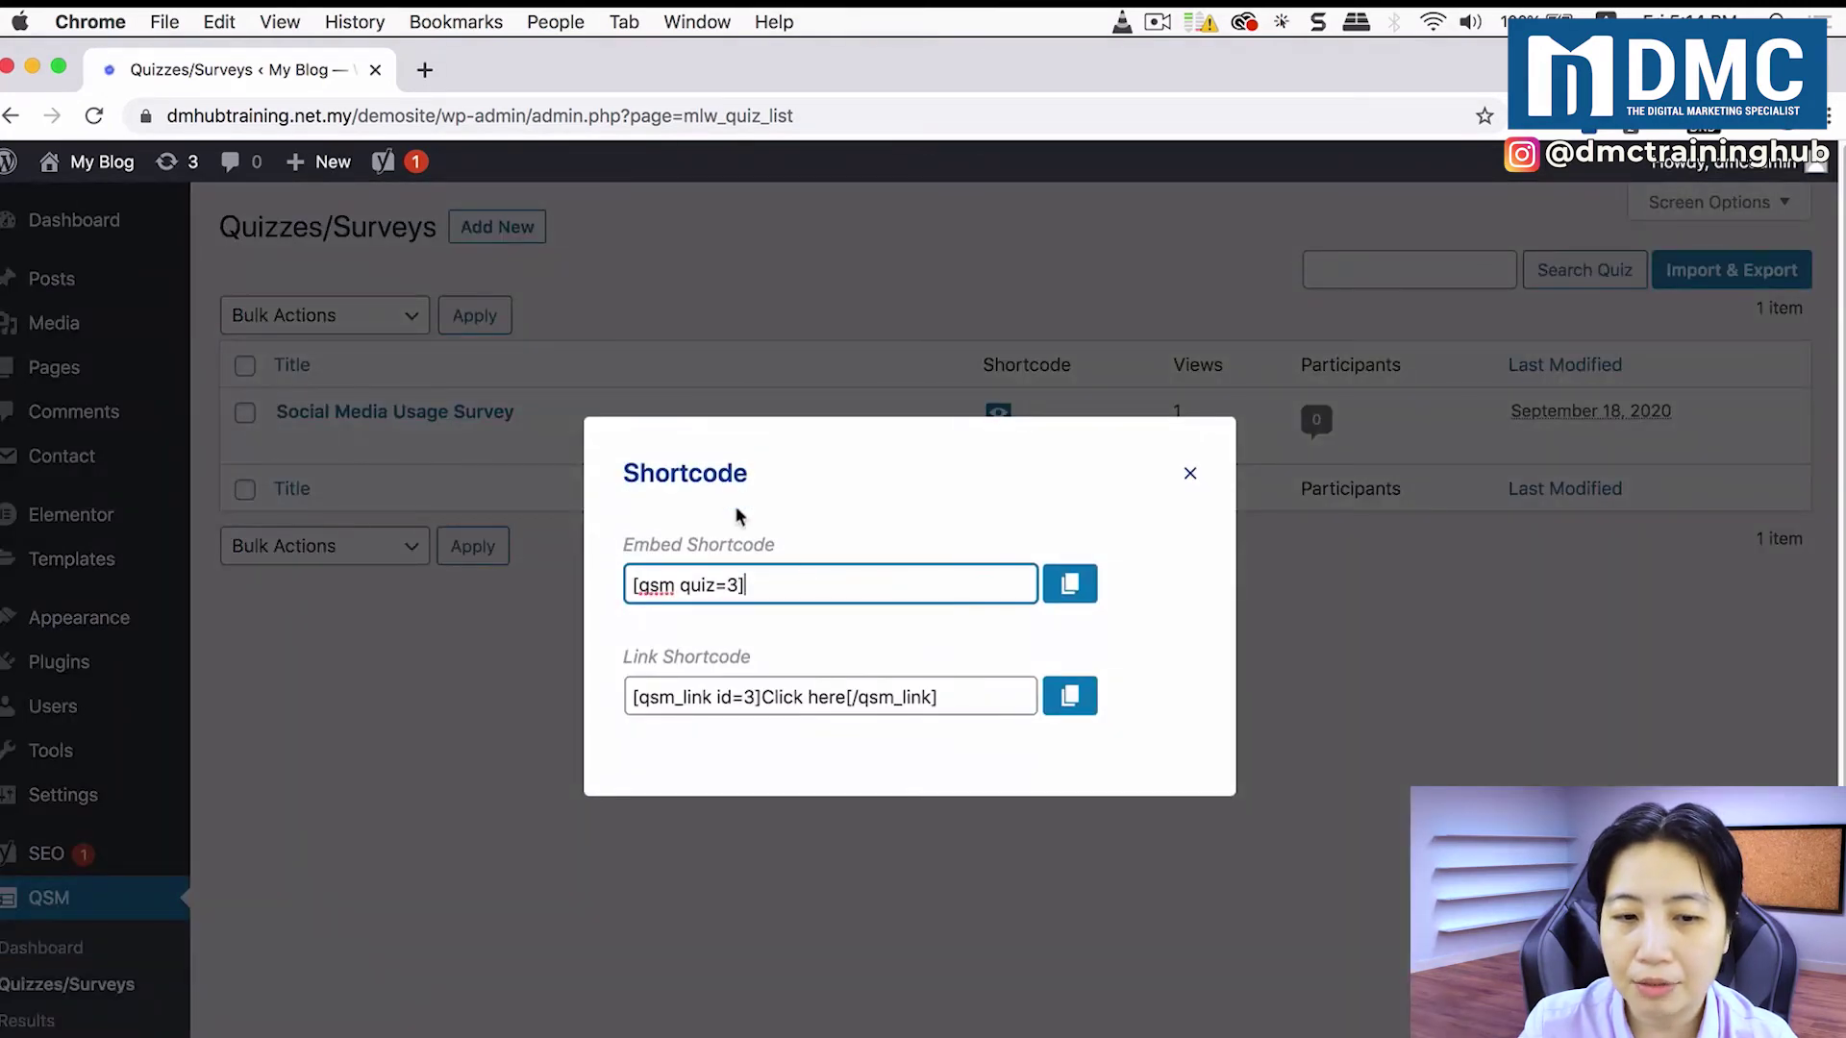
{"action": "left_click_drag", "start_coordinate": [762, 589], "coordinate": [621, 581]}
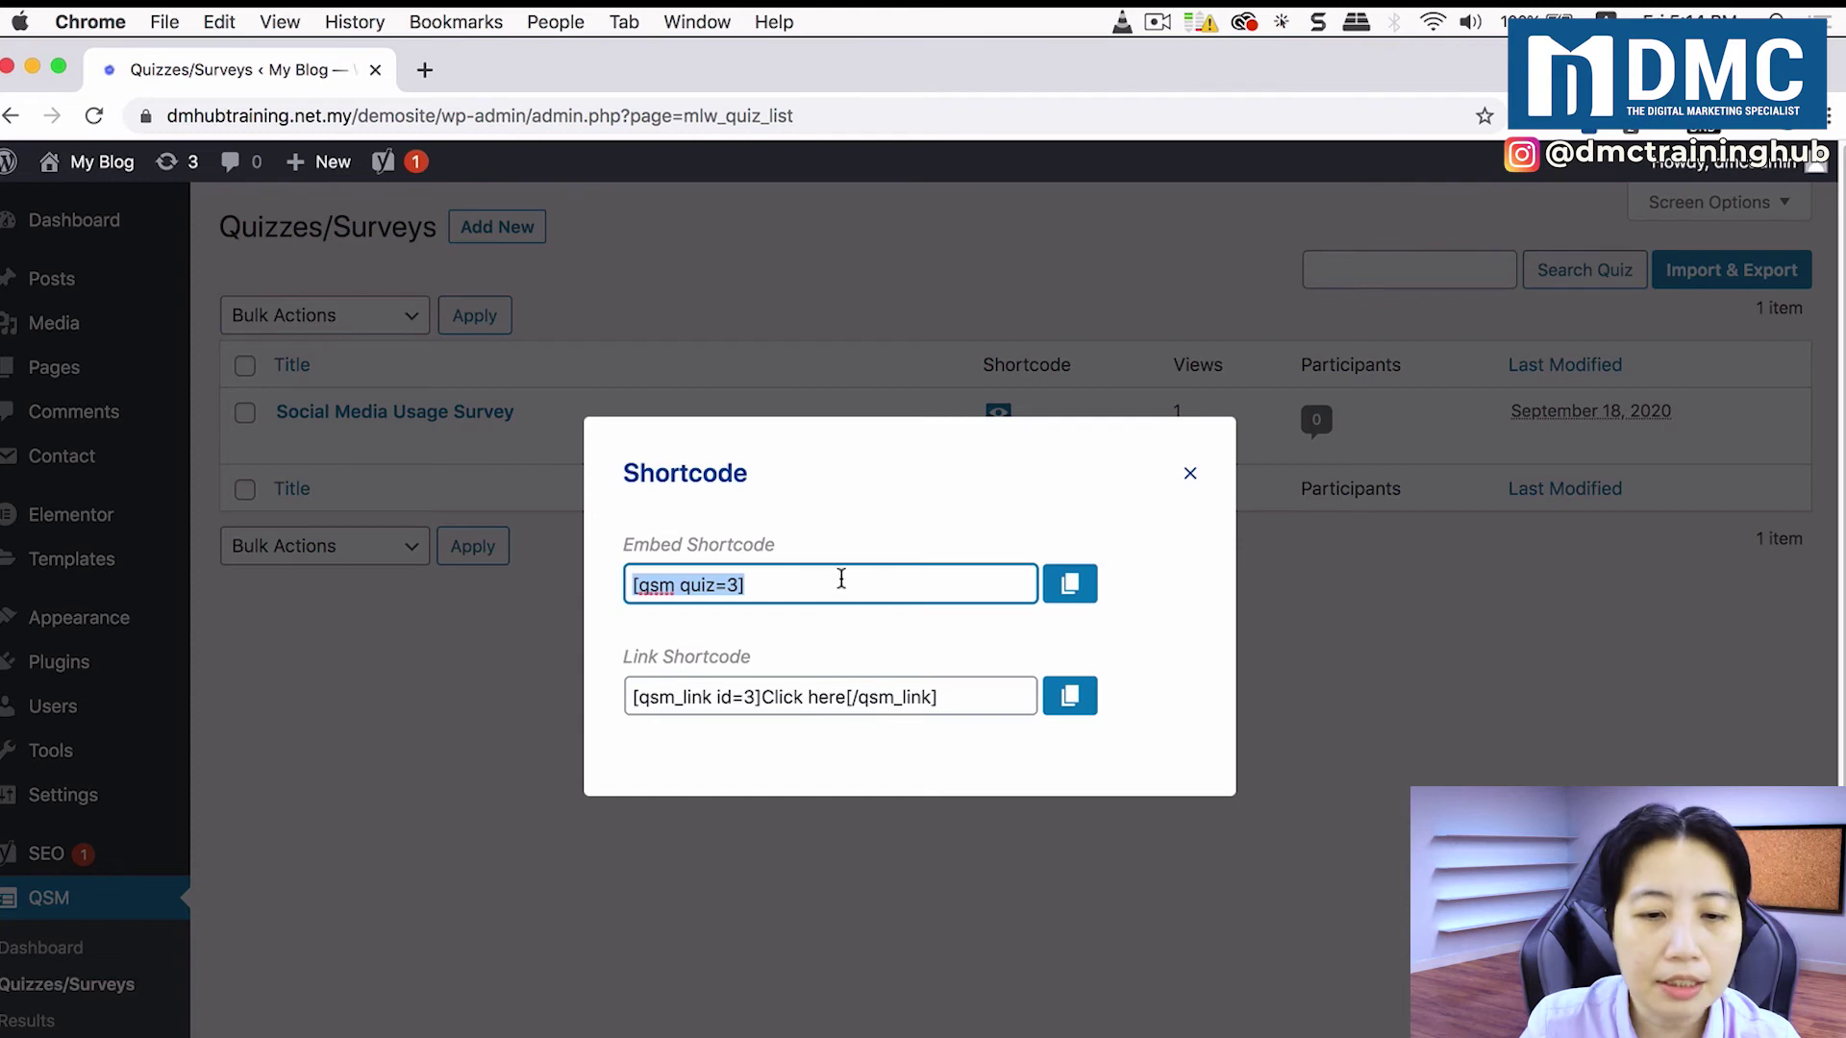
{"action": "left_click", "coordinate": [728, 582]}
{"action": "left_click_drag", "start_coordinate": [763, 583], "coordinate": [612, 582]}
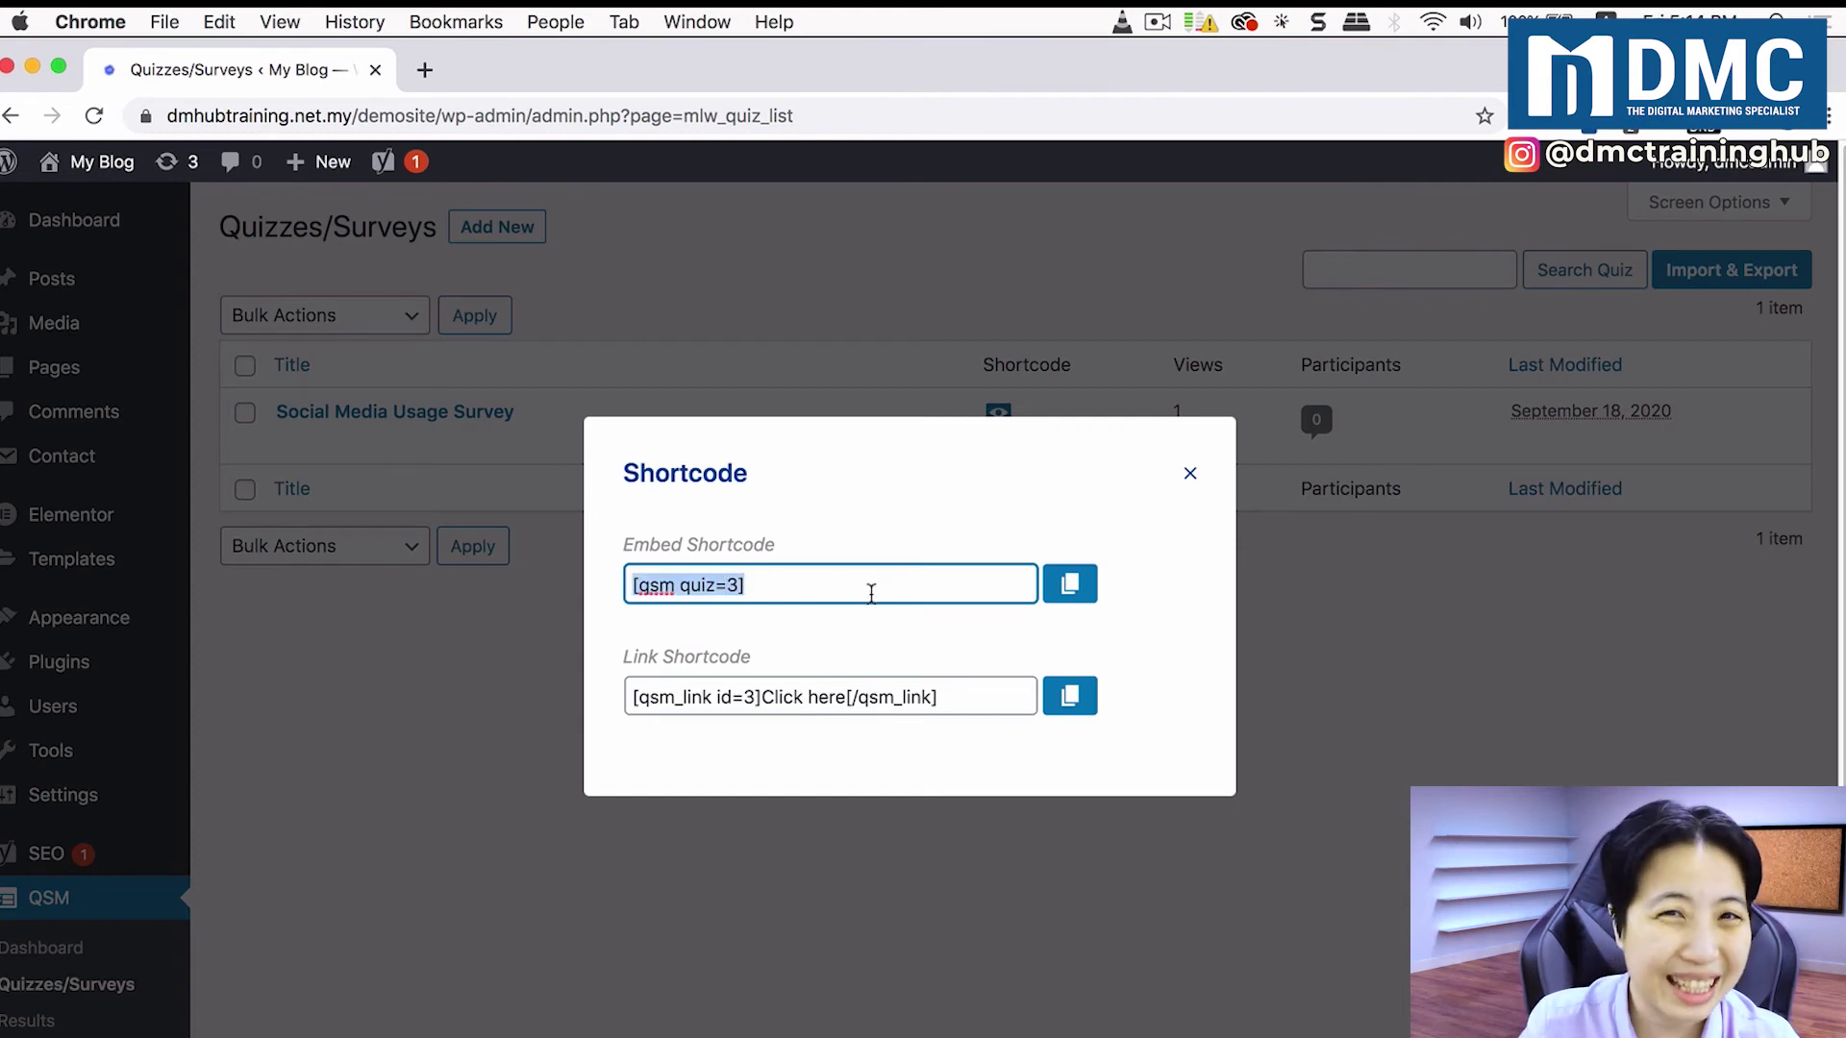
{"action": "left_click_drag", "start_coordinate": [766, 580], "coordinate": [605, 589]}
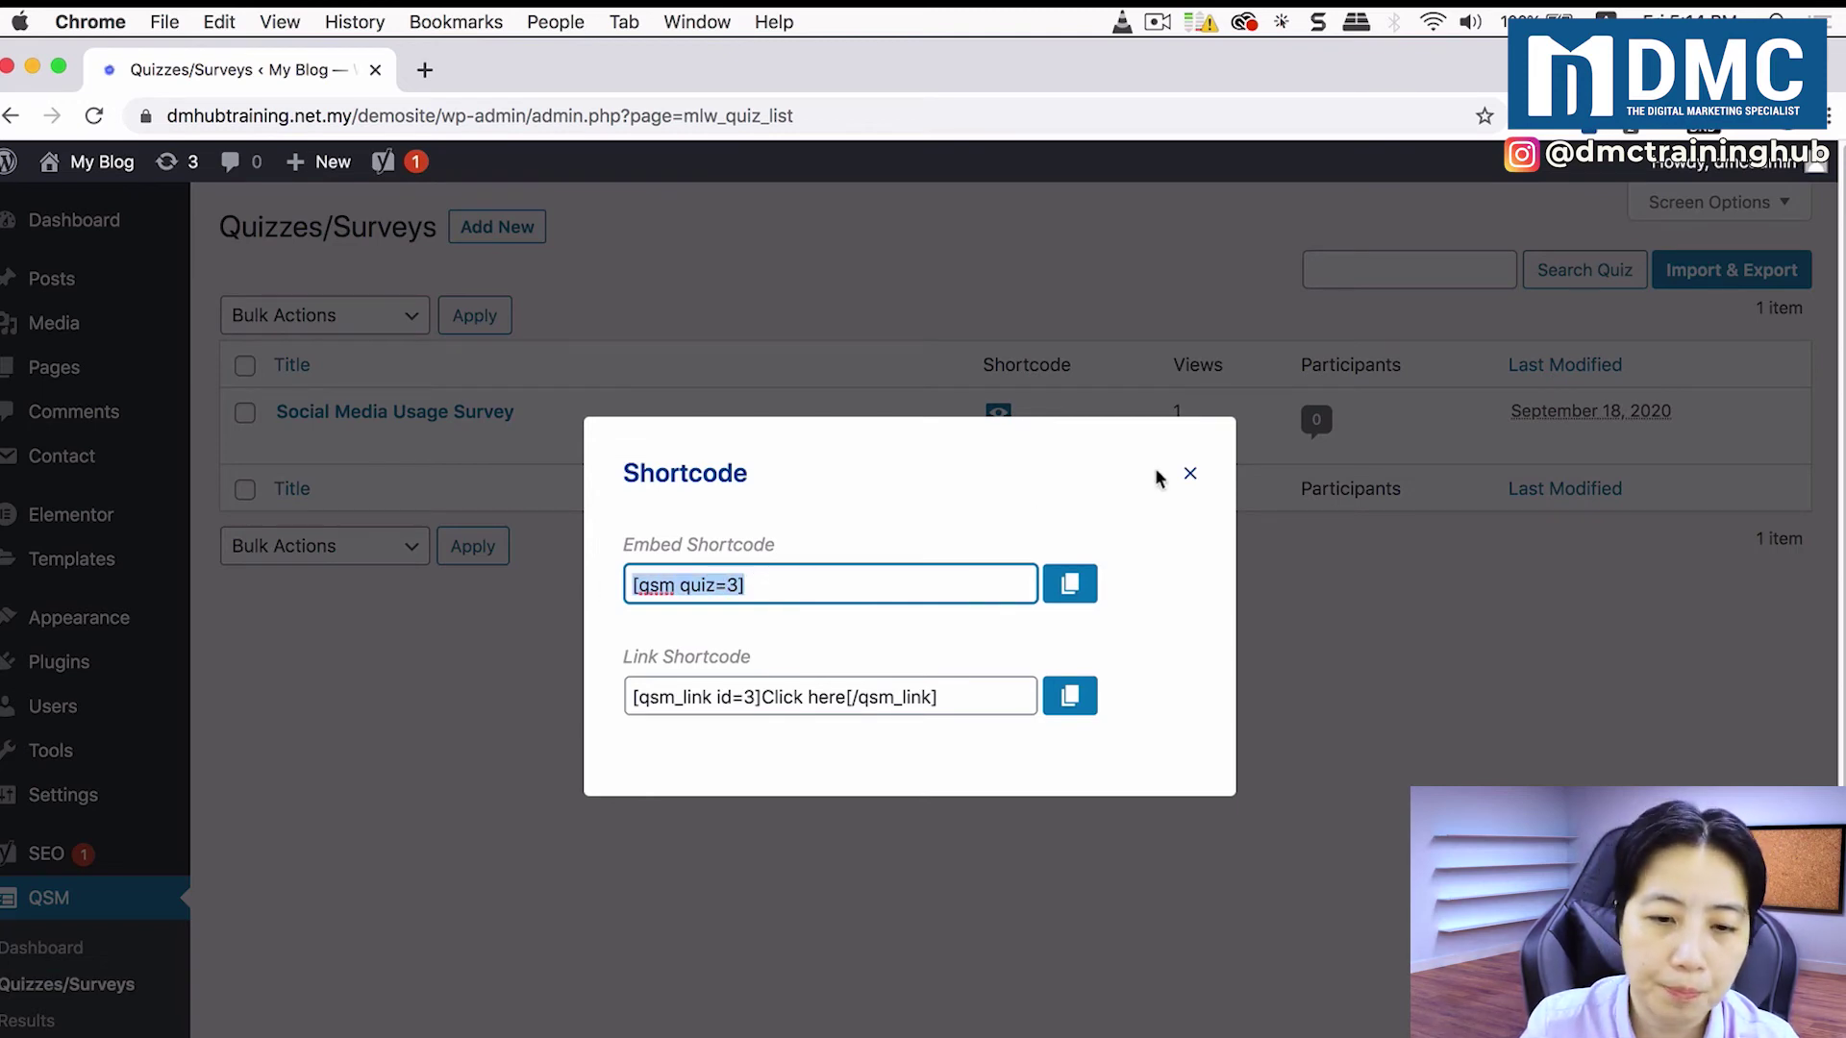
{"action": "left_click", "coordinate": [1190, 475]}
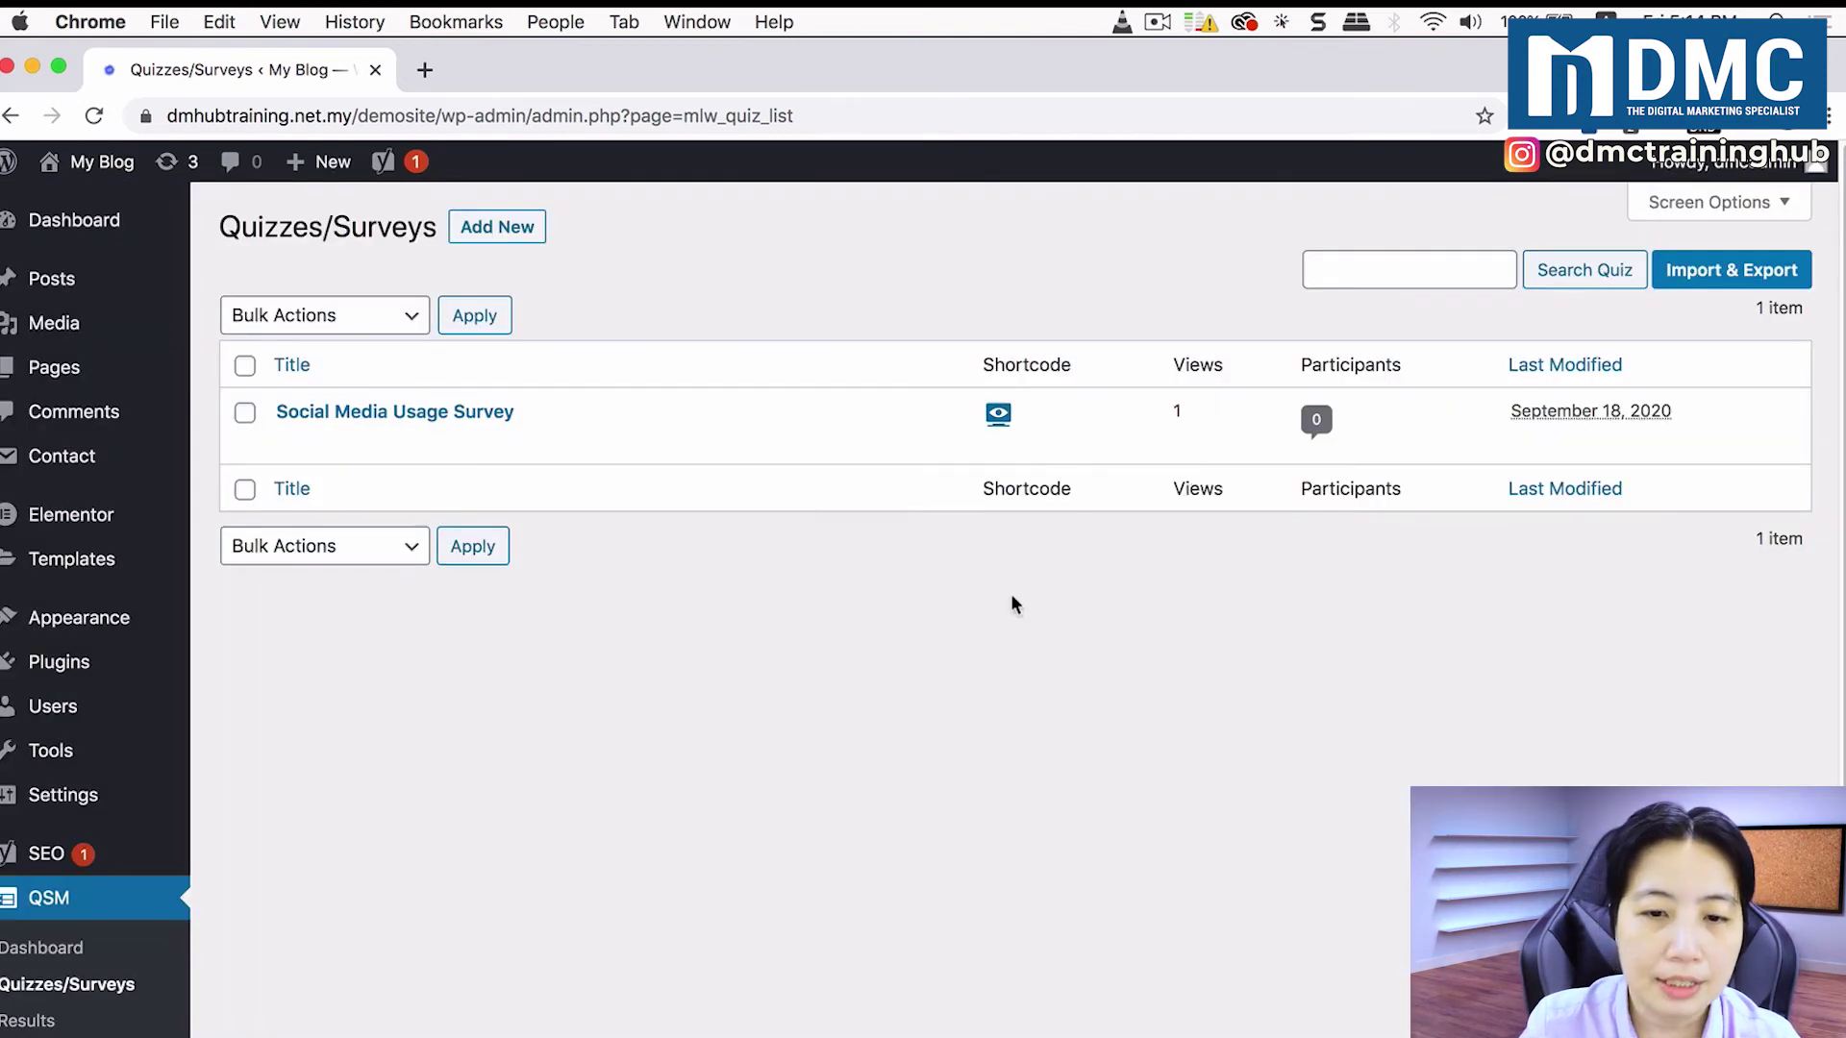
Step: From All Posts, open 'Places to Learn Facebook Marketing' in the post editor
{"action": "mouse_move", "coordinate": [62, 285]}
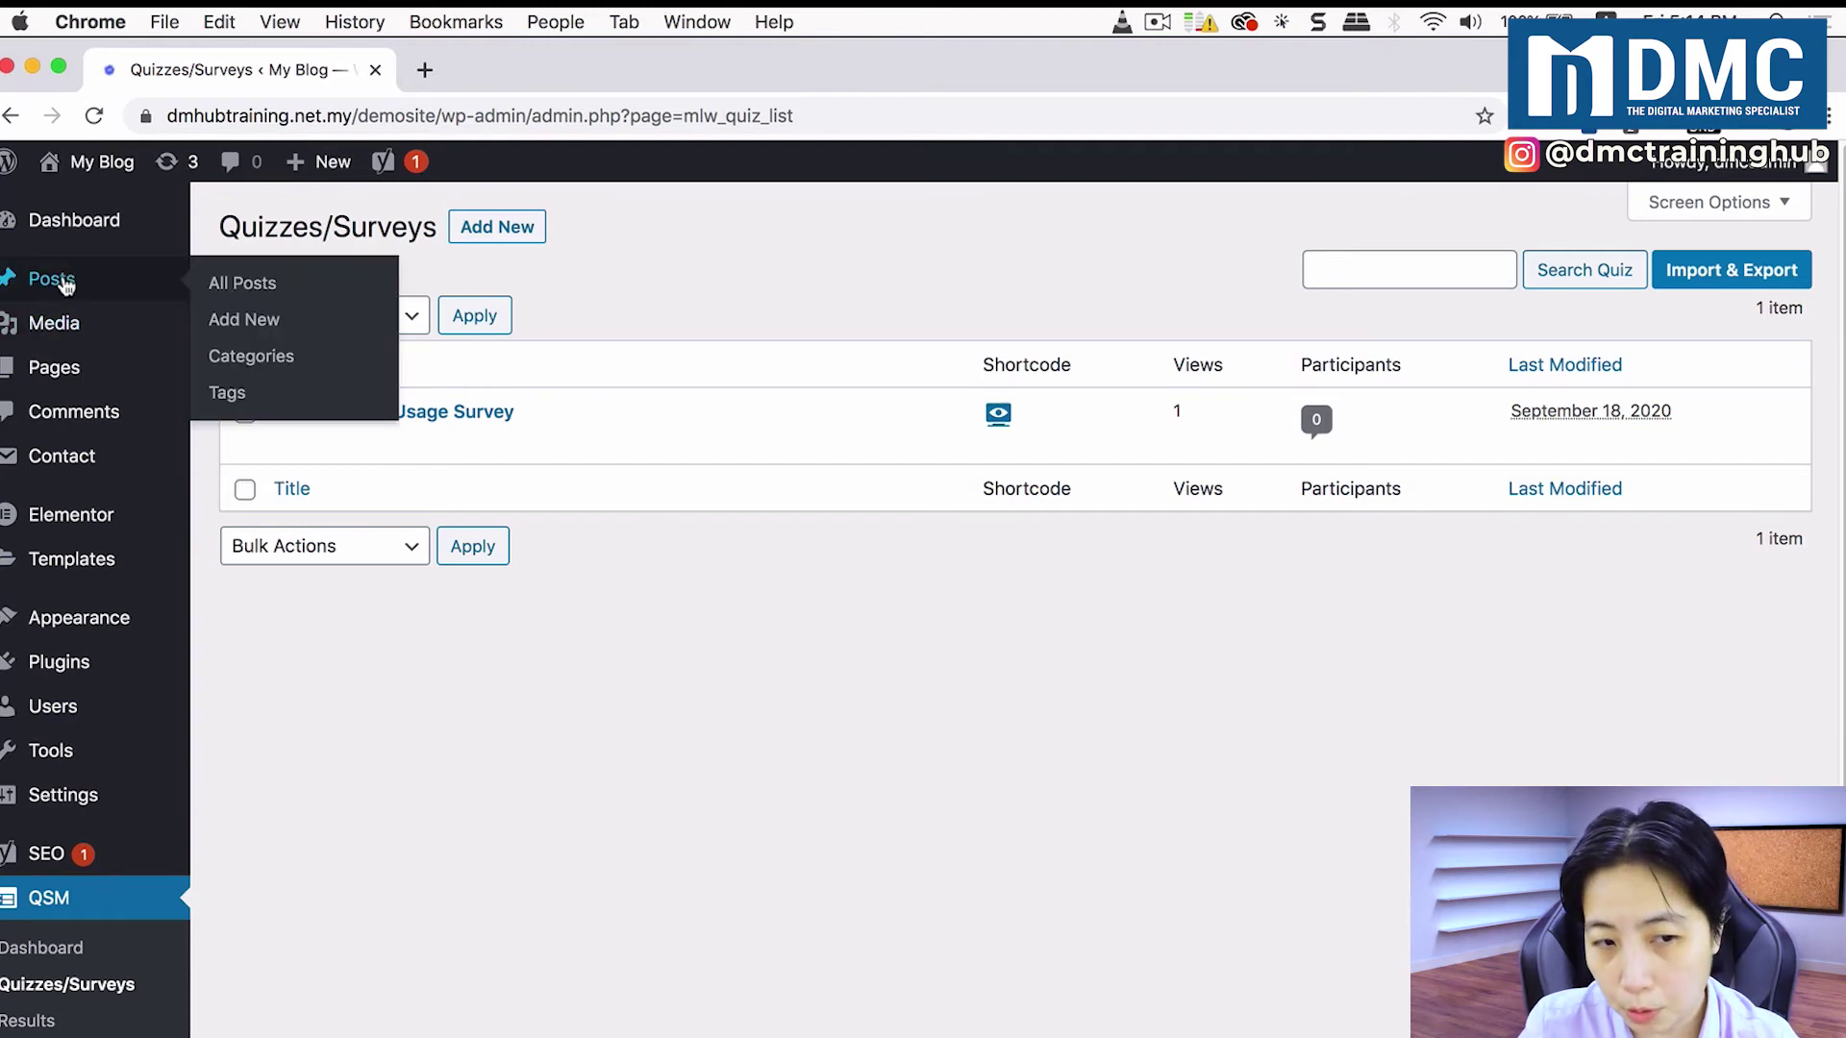
{"action": "left_click", "coordinate": [254, 293]}
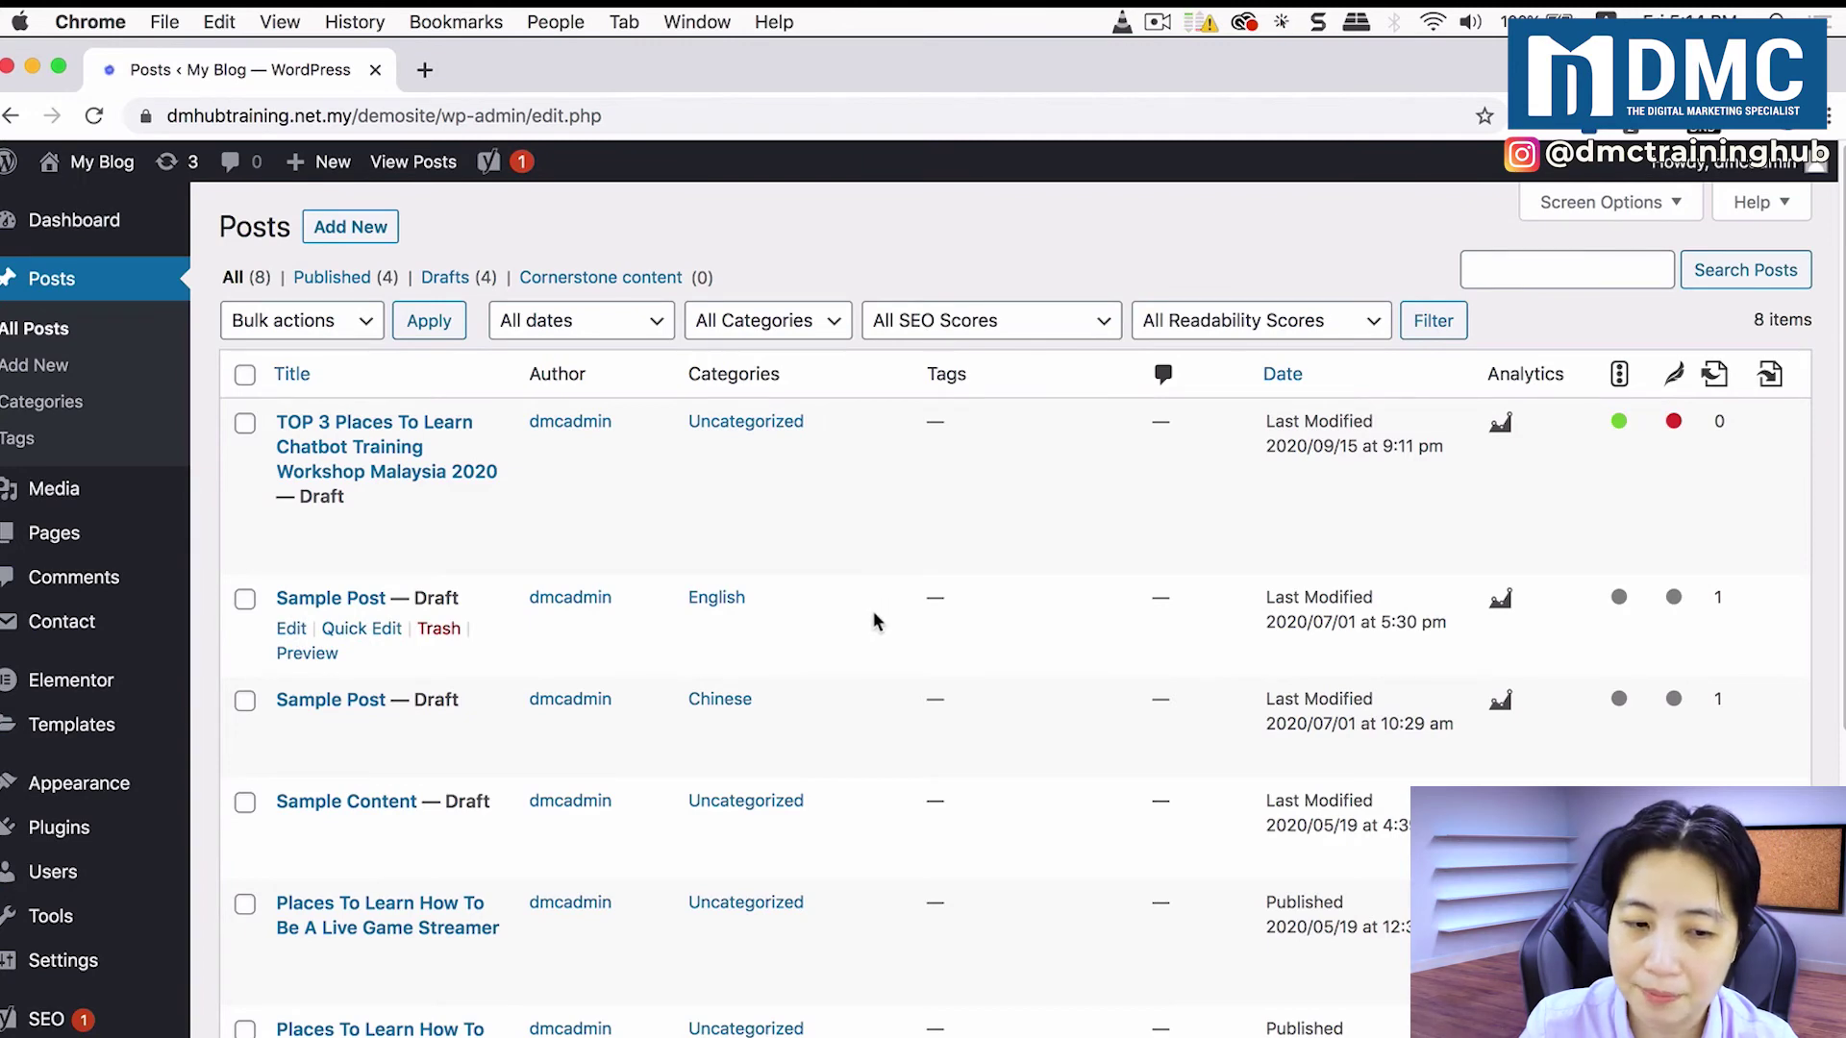
{"action": "scroll", "coordinate": [873, 612], "scroll_direction": "down", "scroll_amount": 5}
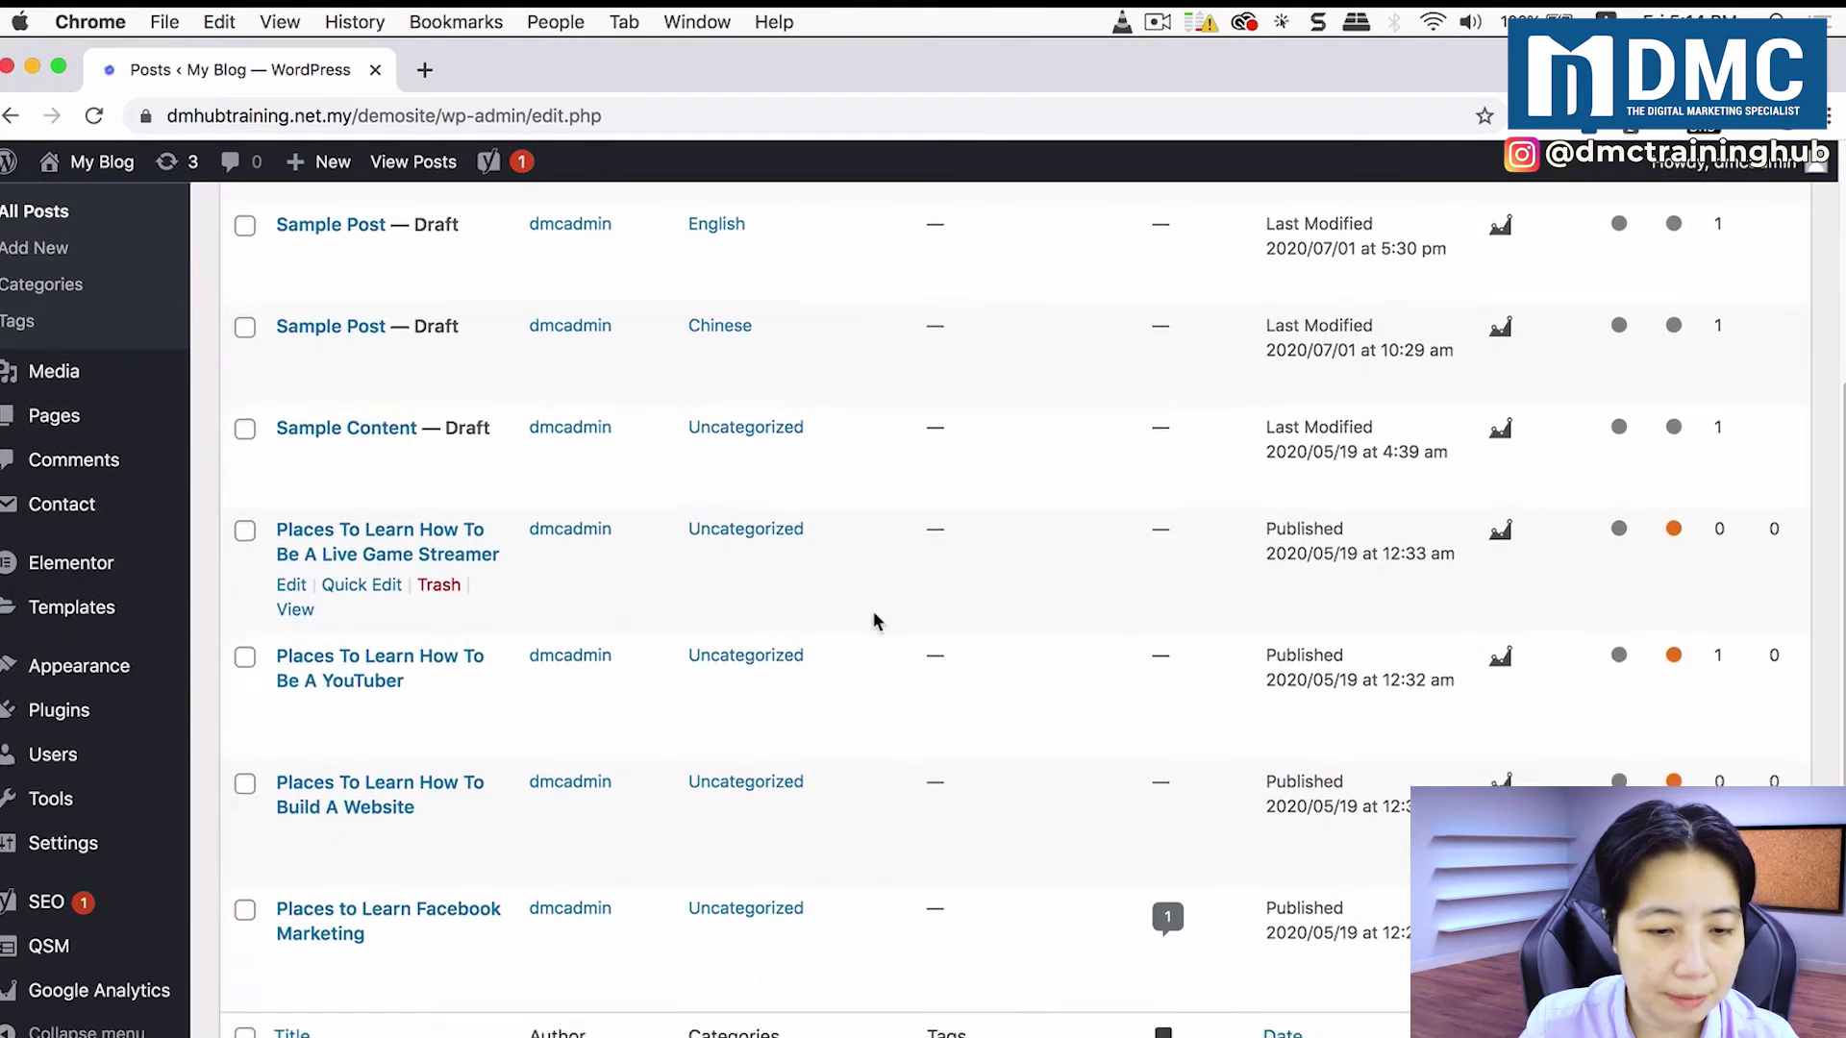
{"action": "scroll", "coordinate": [873, 620], "scroll_direction": "down", "scroll_amount": 2}
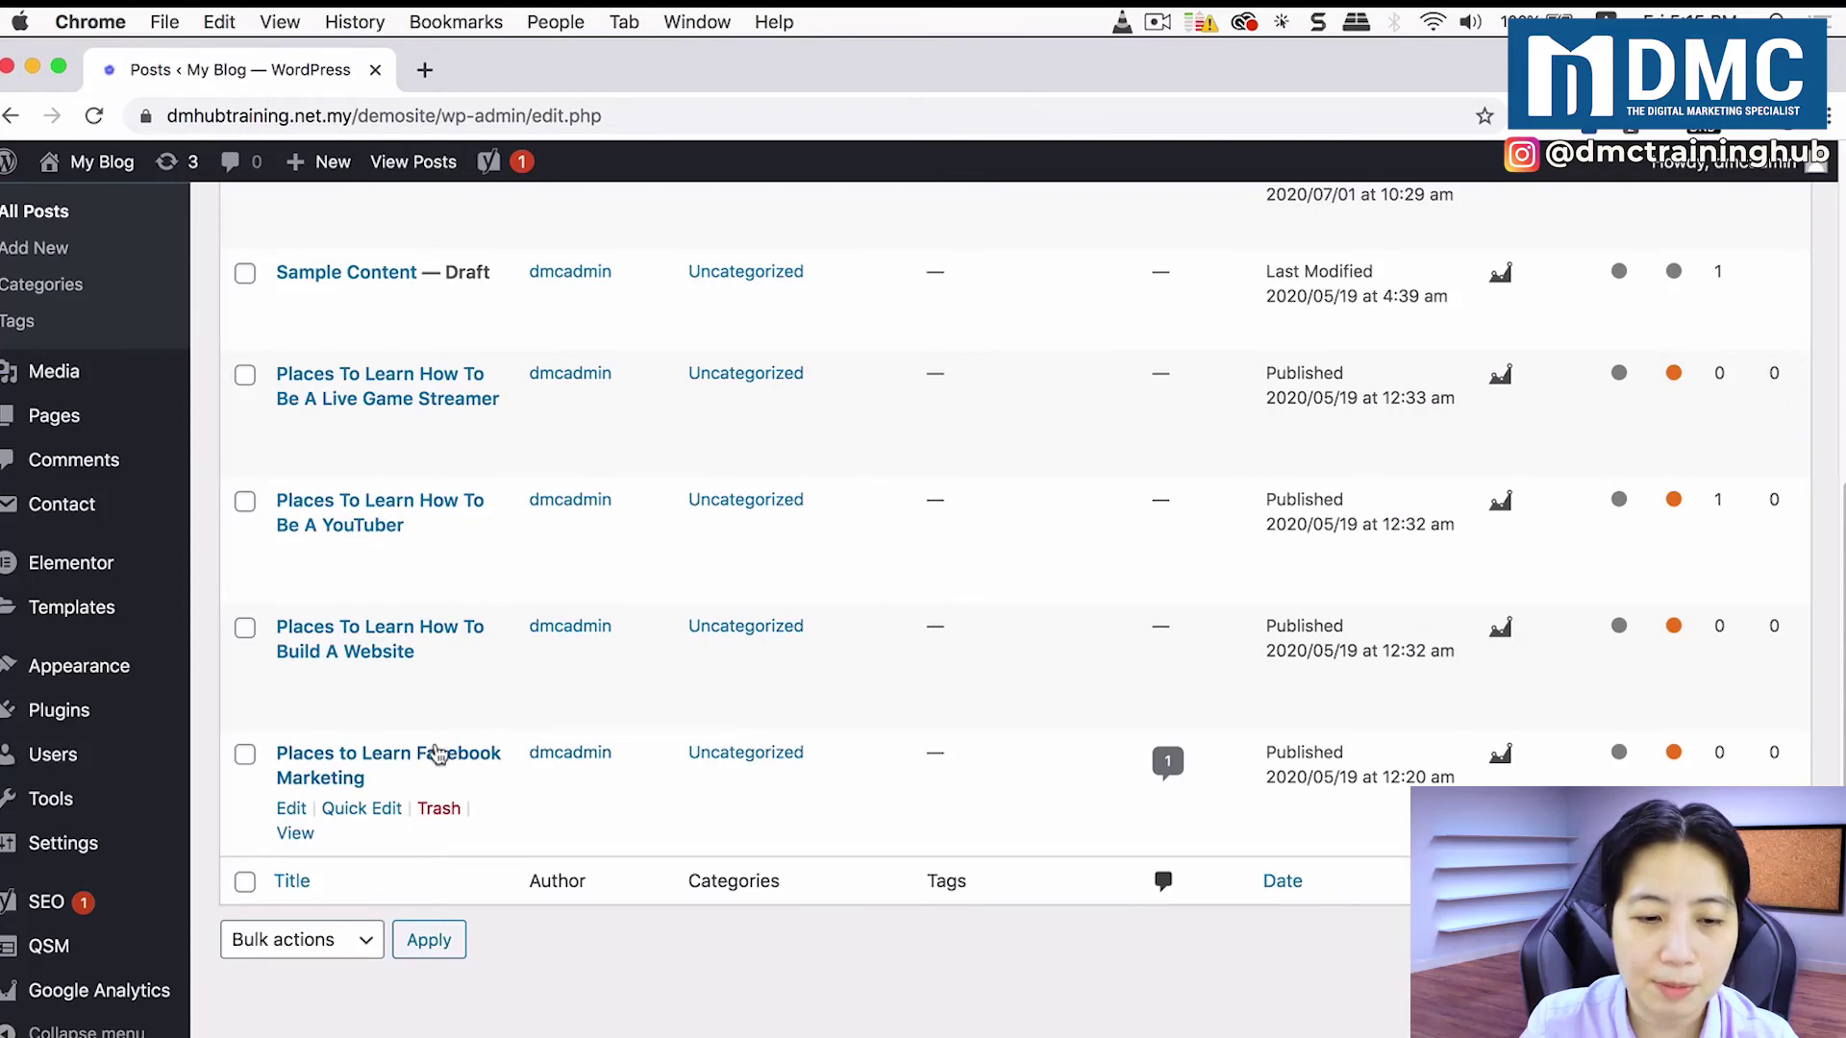
{"action": "left_click", "coordinate": [291, 809]}
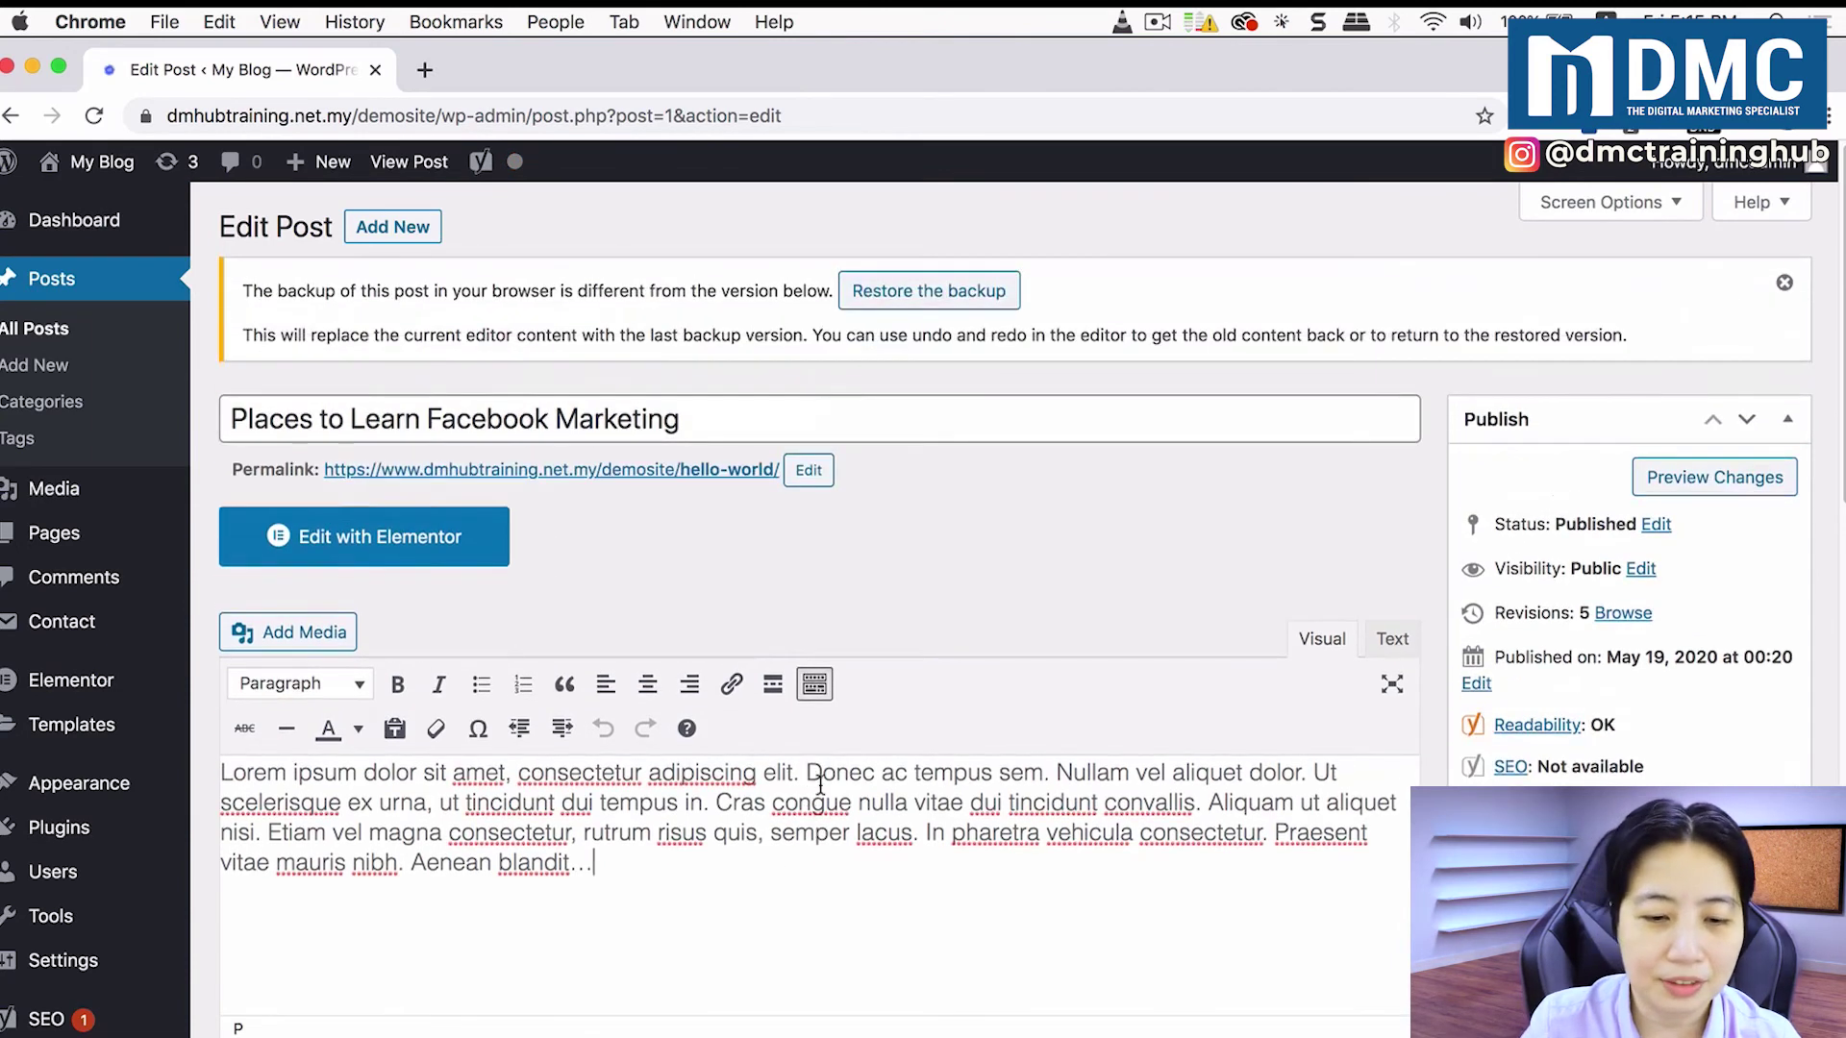
Step: Paste [qsm quiz=3] on a new line below the post text, update the post, and preview it
{"action": "scroll", "coordinate": [833, 801], "scroll_direction": "down", "scroll_amount": 3}
{"action": "scroll", "coordinate": [834, 801], "scroll_direction": "down", "scroll_amount": 1}
{"action": "left_click", "coordinate": [845, 754]}
{"action": "key", "text": "Return"}
{"action": "key", "text": "Return"}
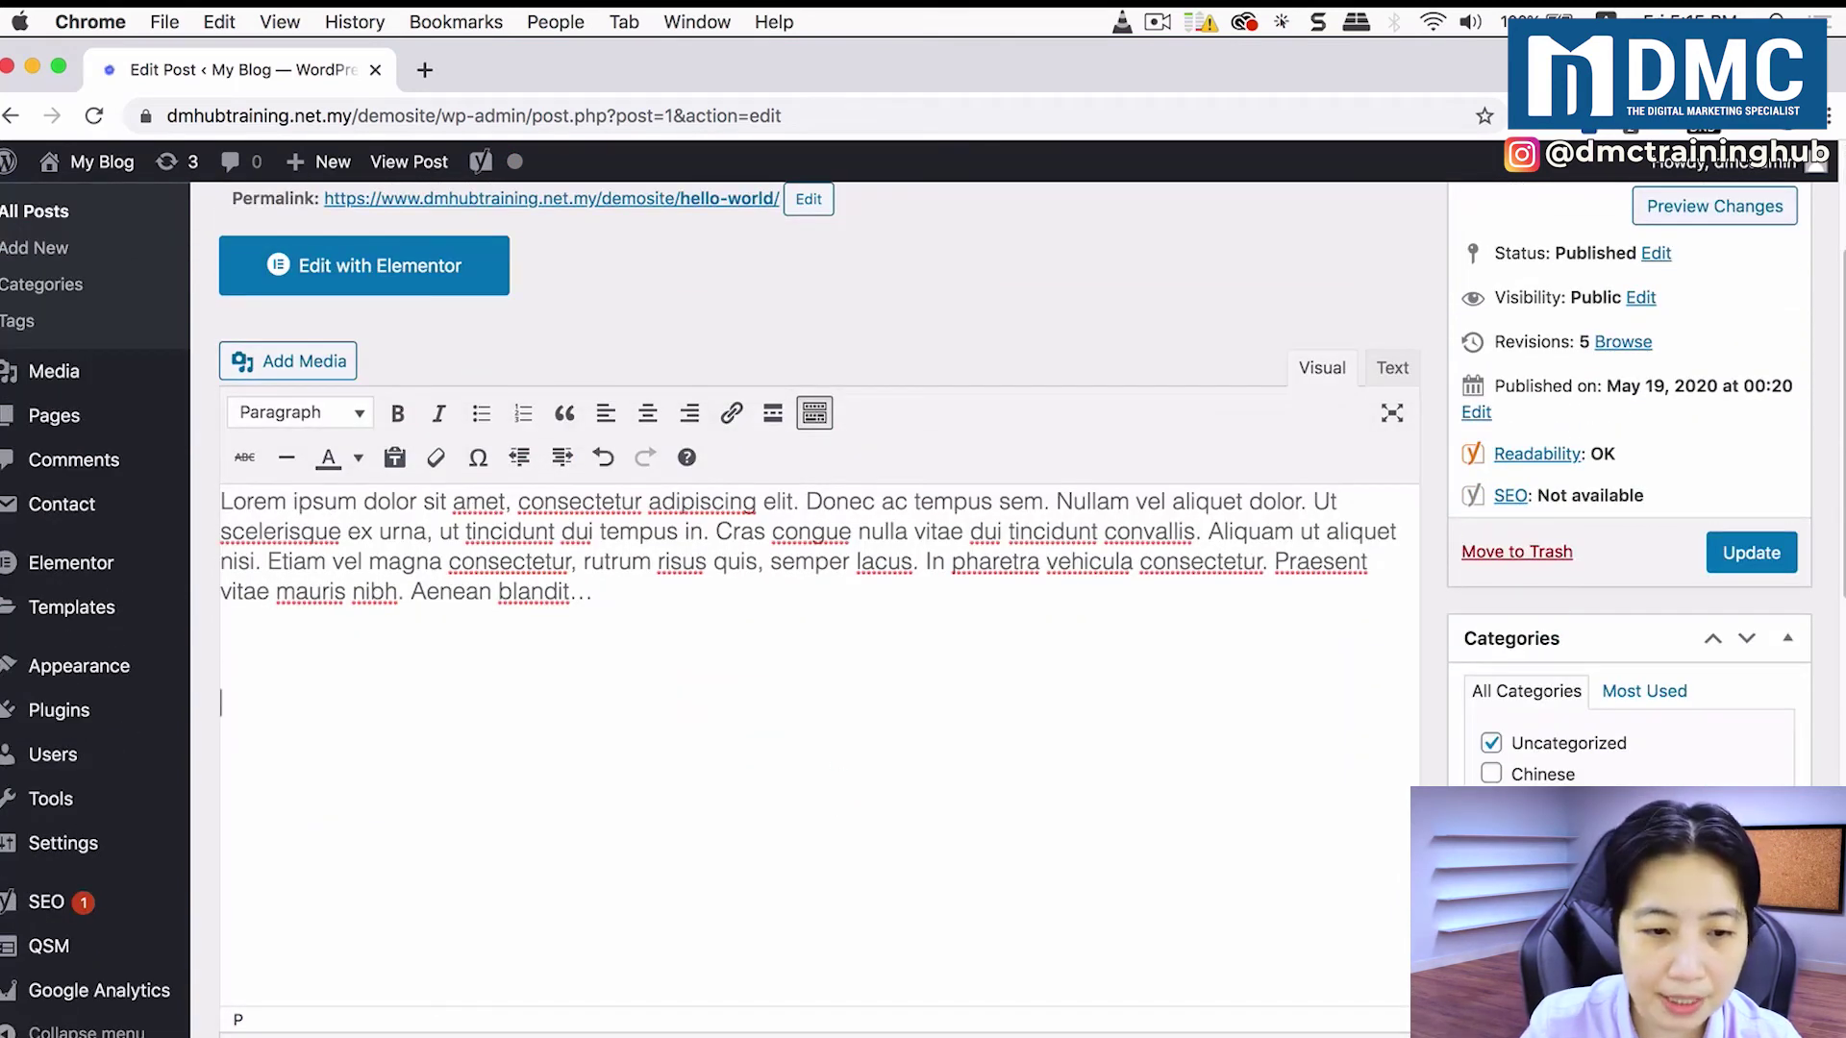
{"action": "type", "text": "[qsm quiz=3]"}
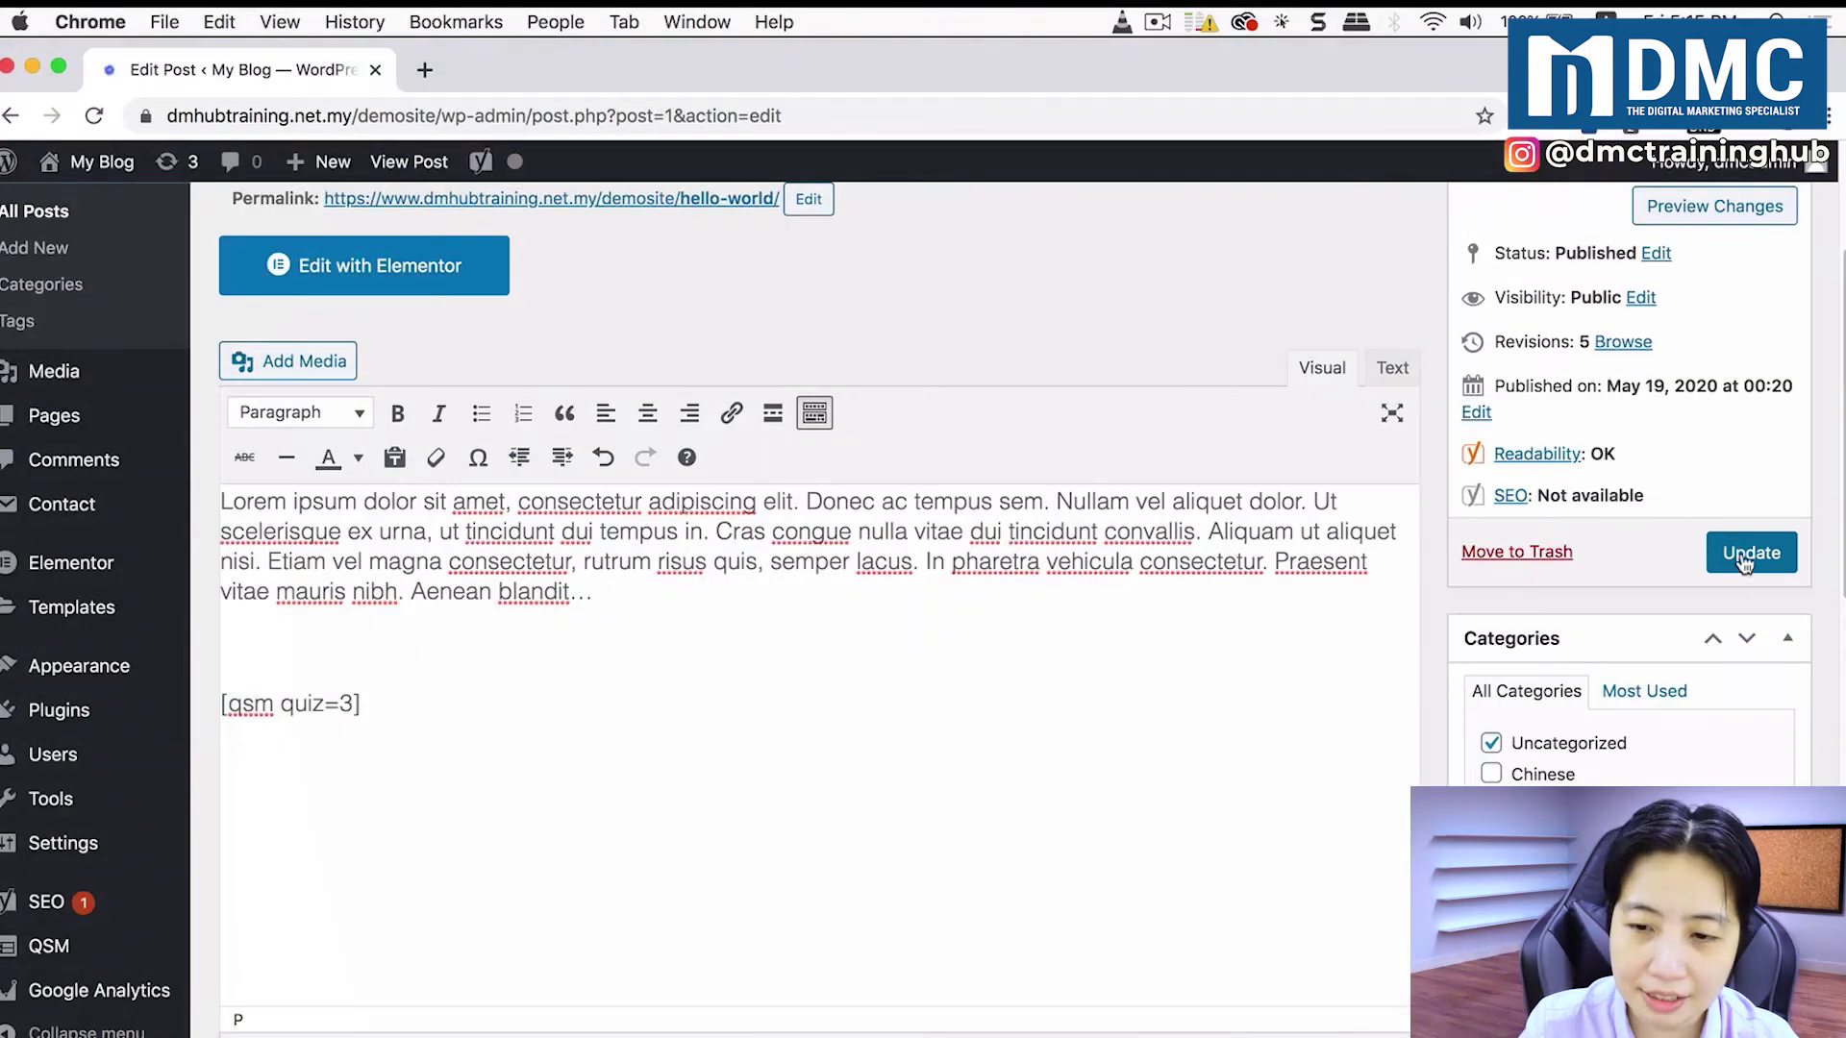
{"action": "left_click", "coordinate": [1741, 555]}
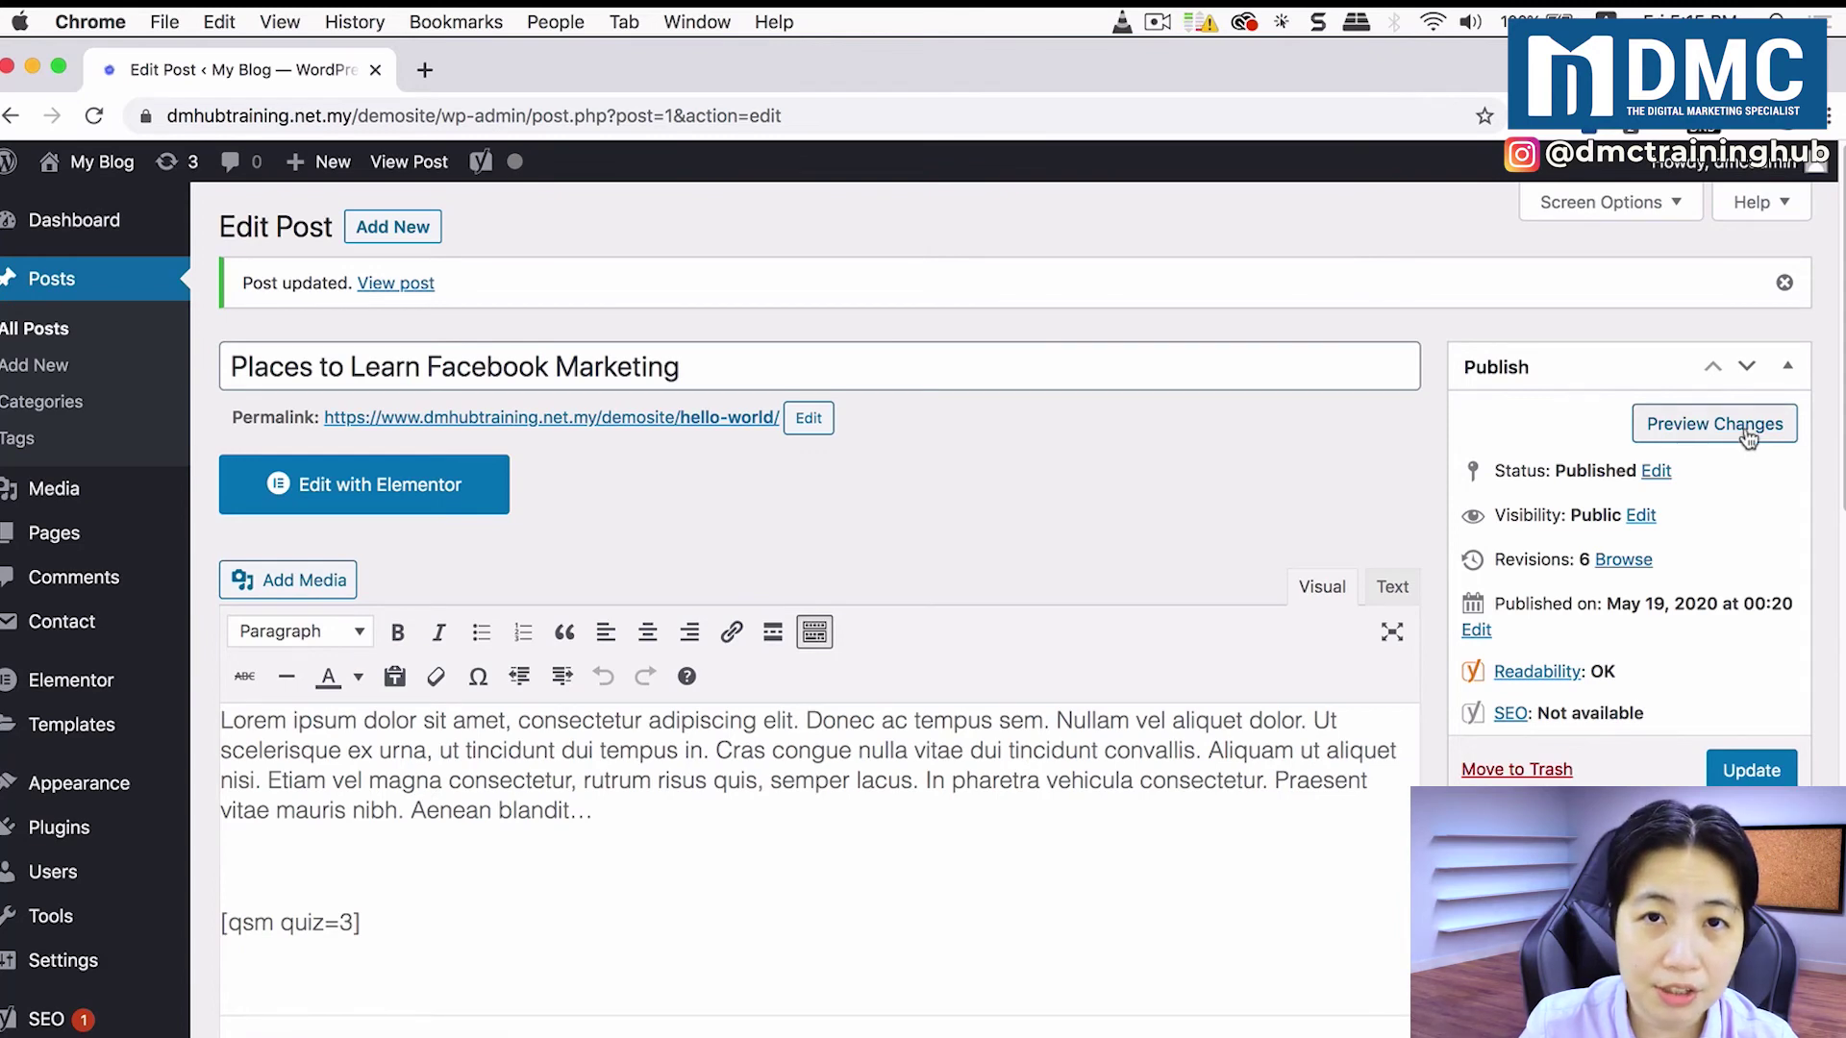
{"action": "left_click", "coordinate": [1747, 432]}
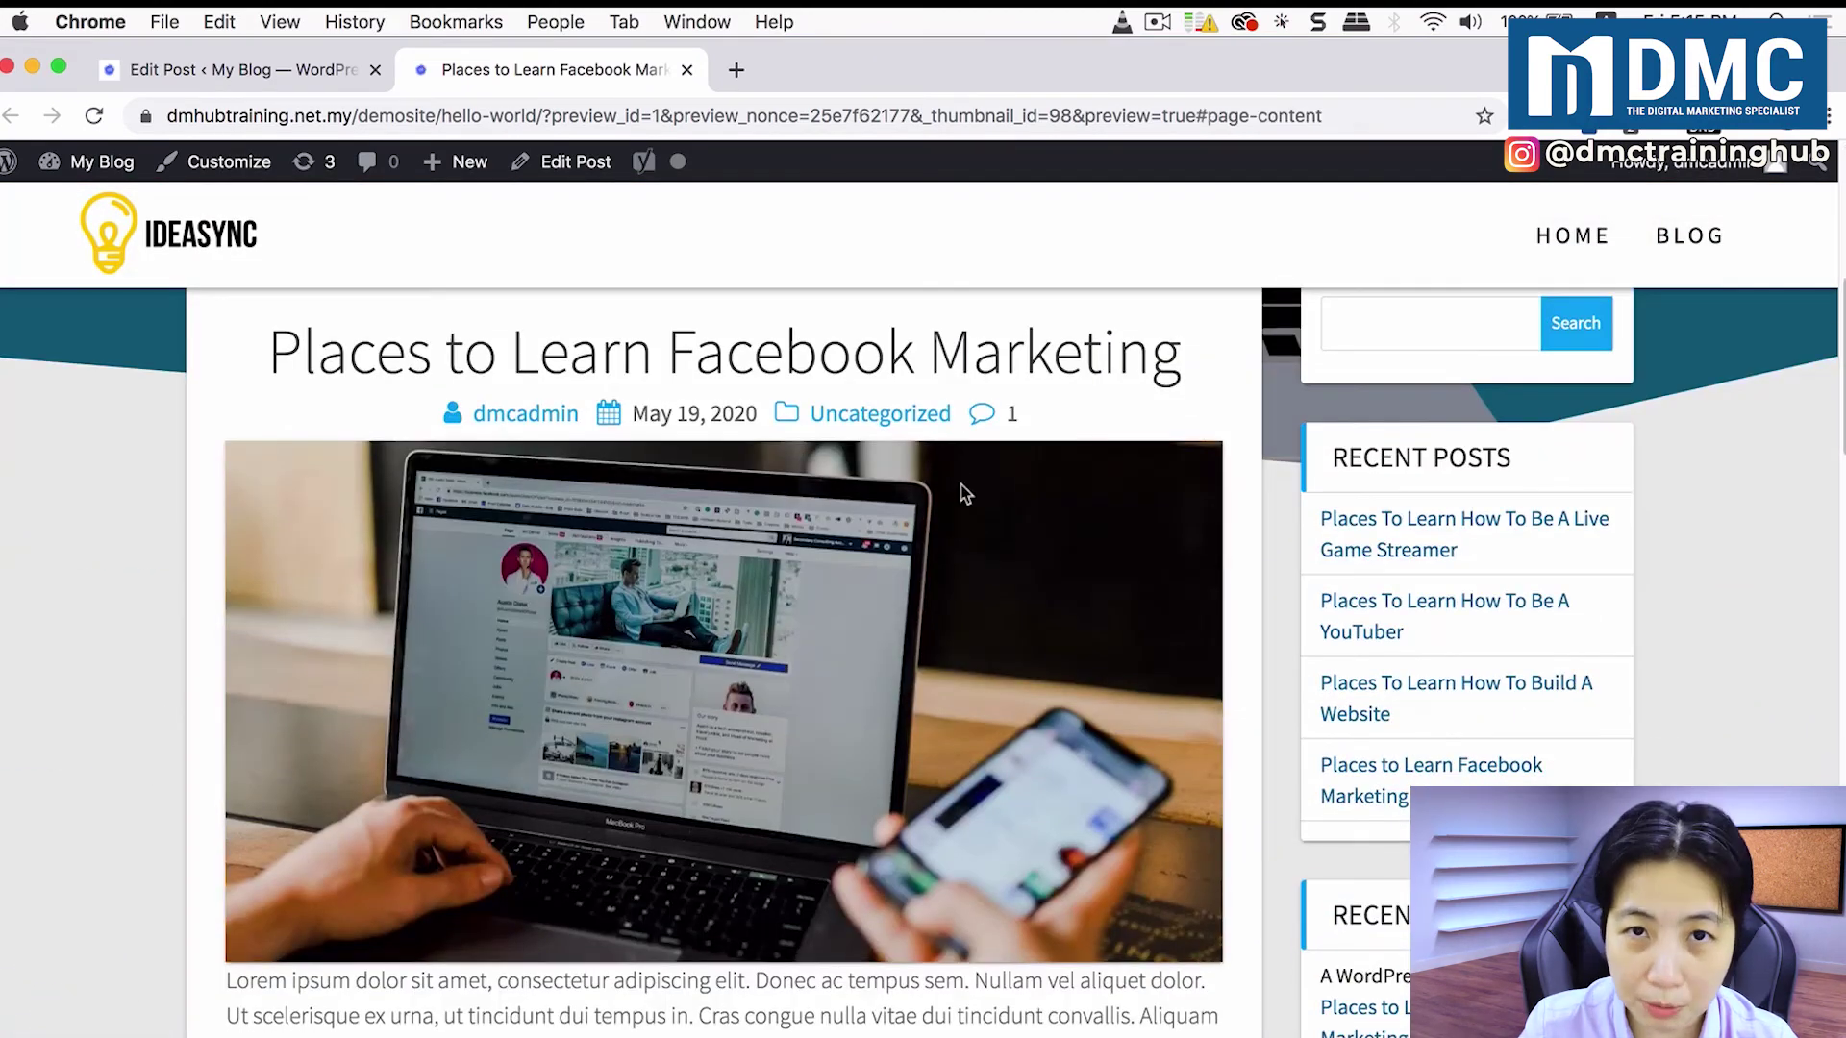
Step: Scroll the preview down to the embedded survey and check its prefilled Your Name and Your Email fields
{"action": "scroll", "coordinate": [961, 486], "scroll_direction": "down", "scroll_amount": 3}
{"action": "scroll", "coordinate": [961, 490], "scroll_direction": "down", "scroll_amount": 6}
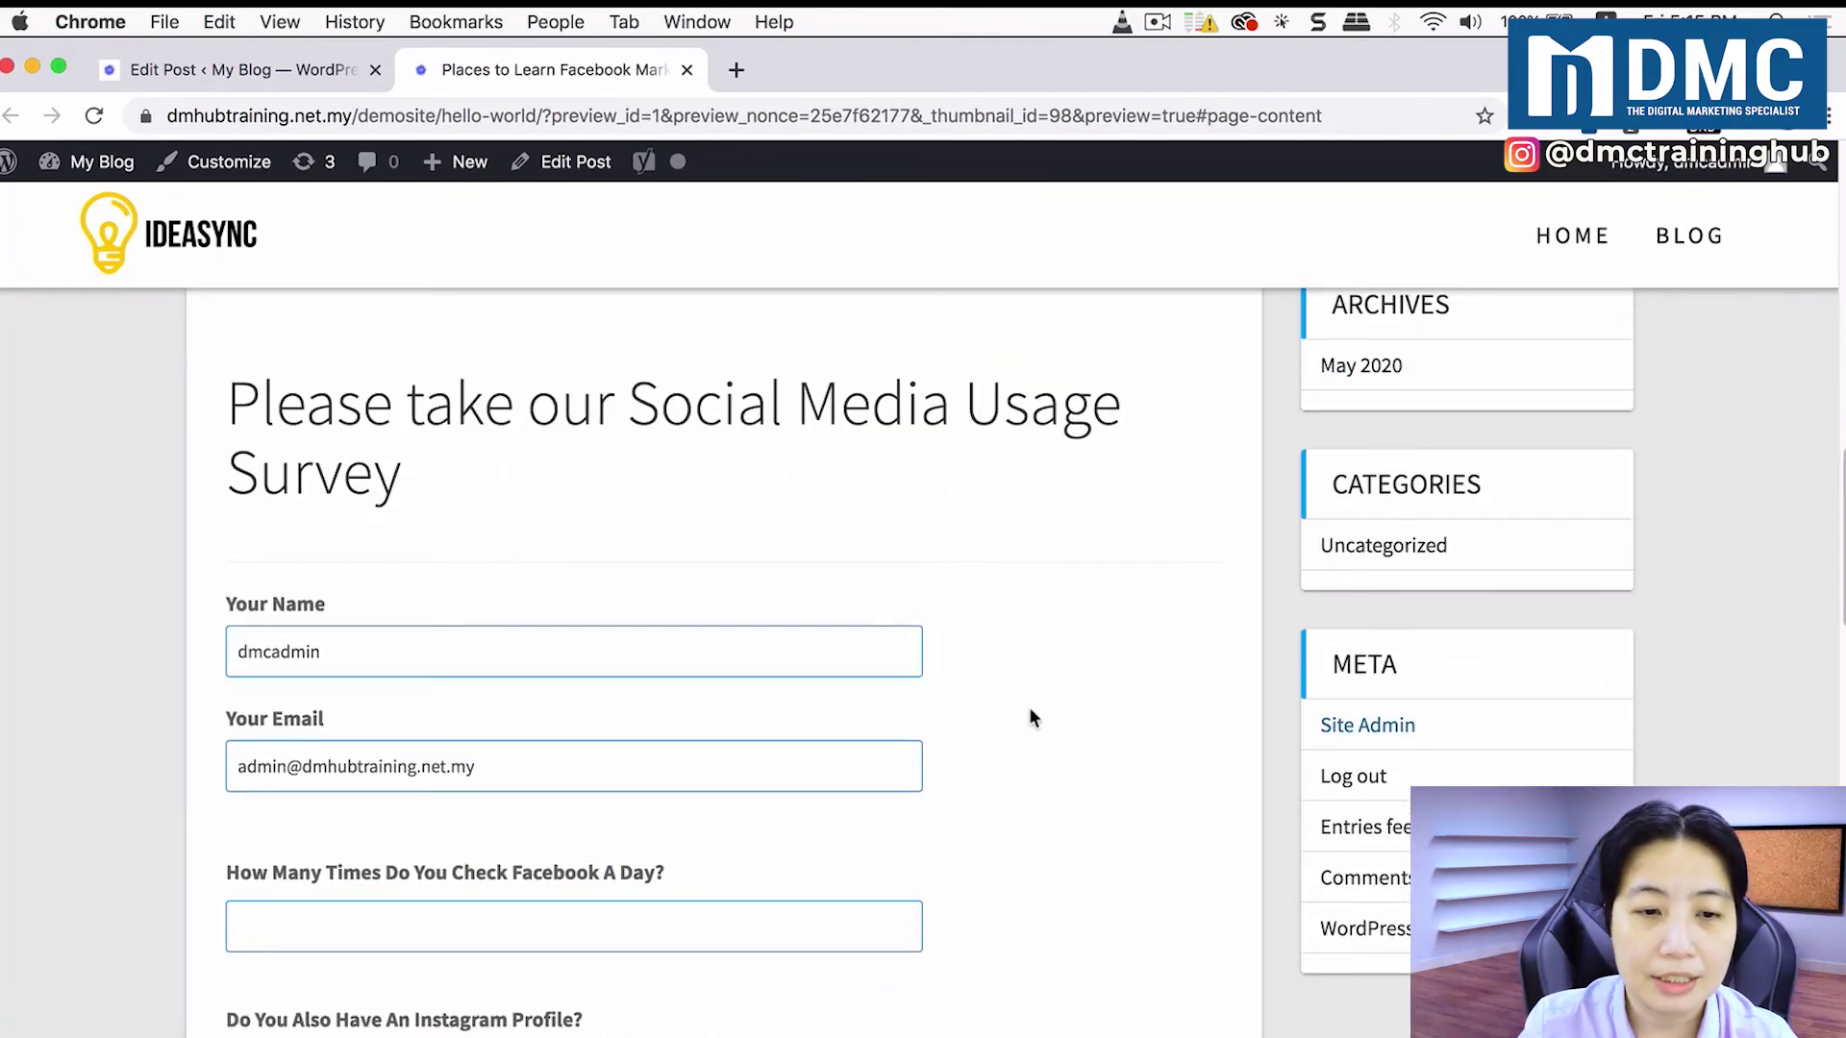
{"action": "scroll", "coordinate": [1030, 716], "scroll_direction": "down", "scroll_amount": 1}
{"action": "left_click", "coordinate": [404, 623]}
{"action": "left_click", "coordinate": [451, 749]}
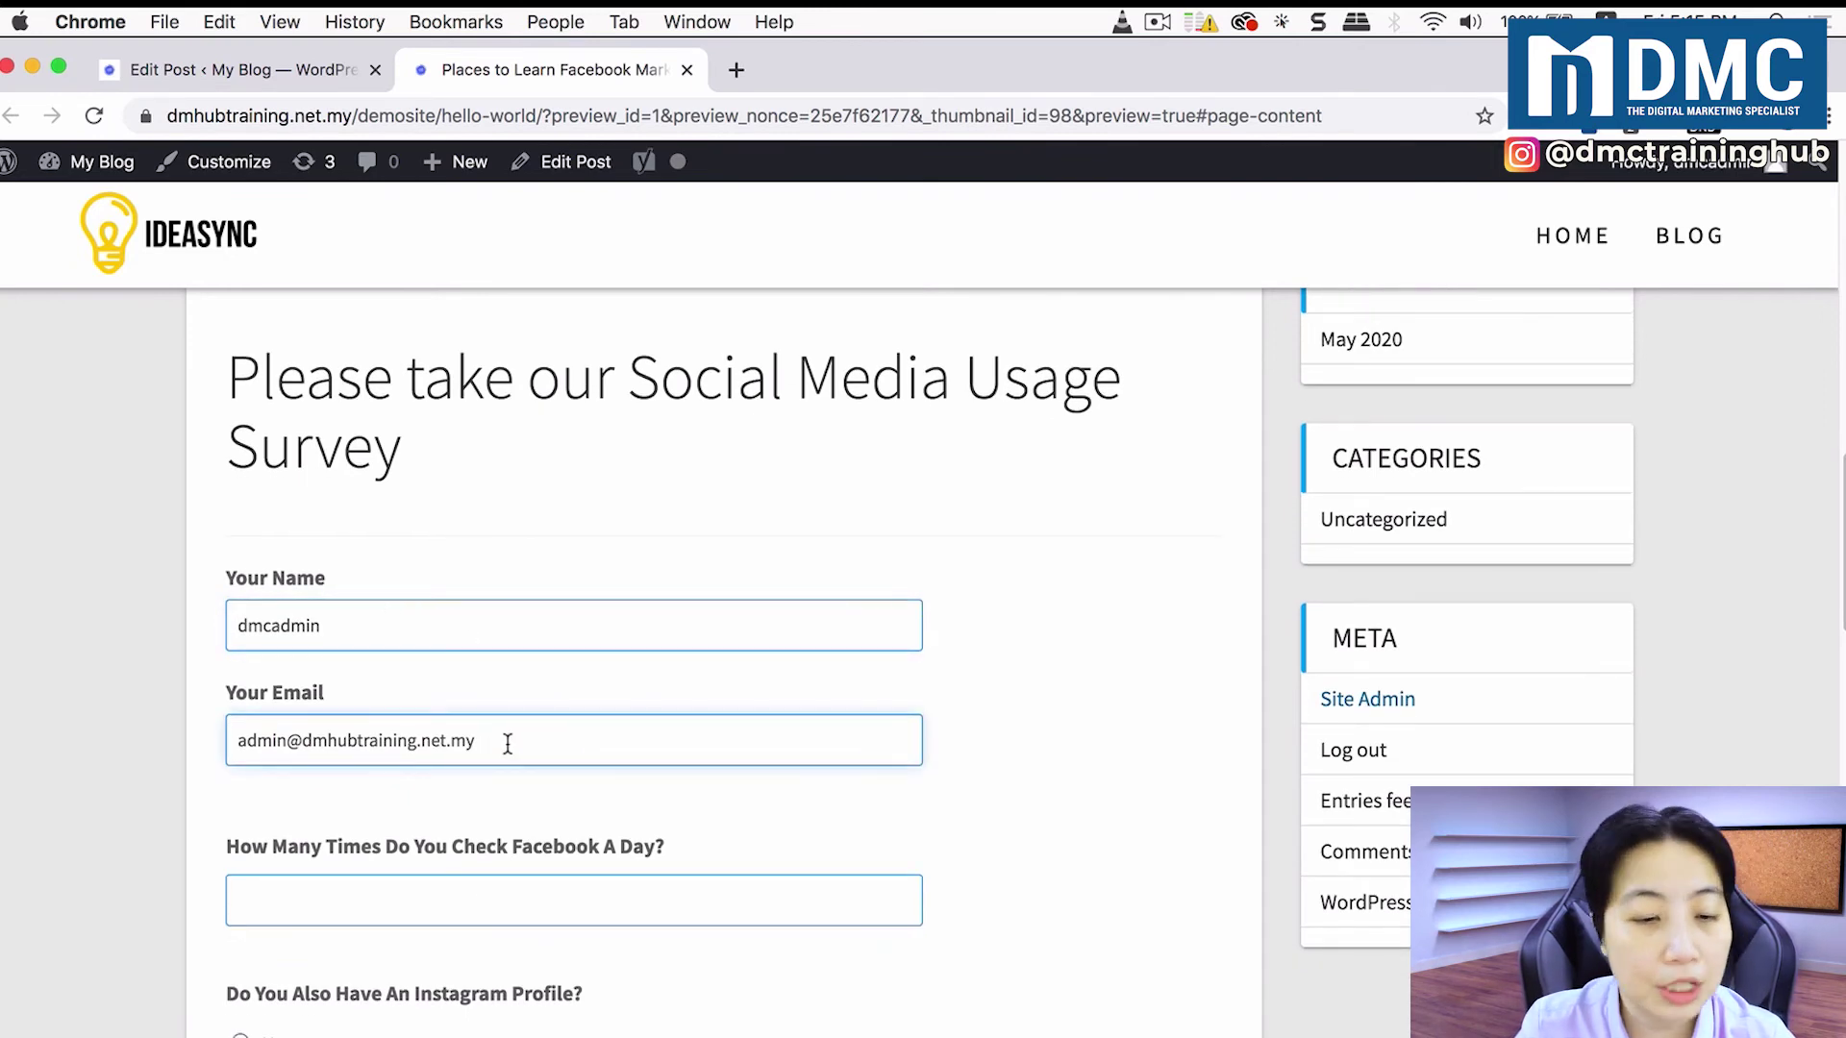
{"action": "left_click", "coordinate": [617, 542]}
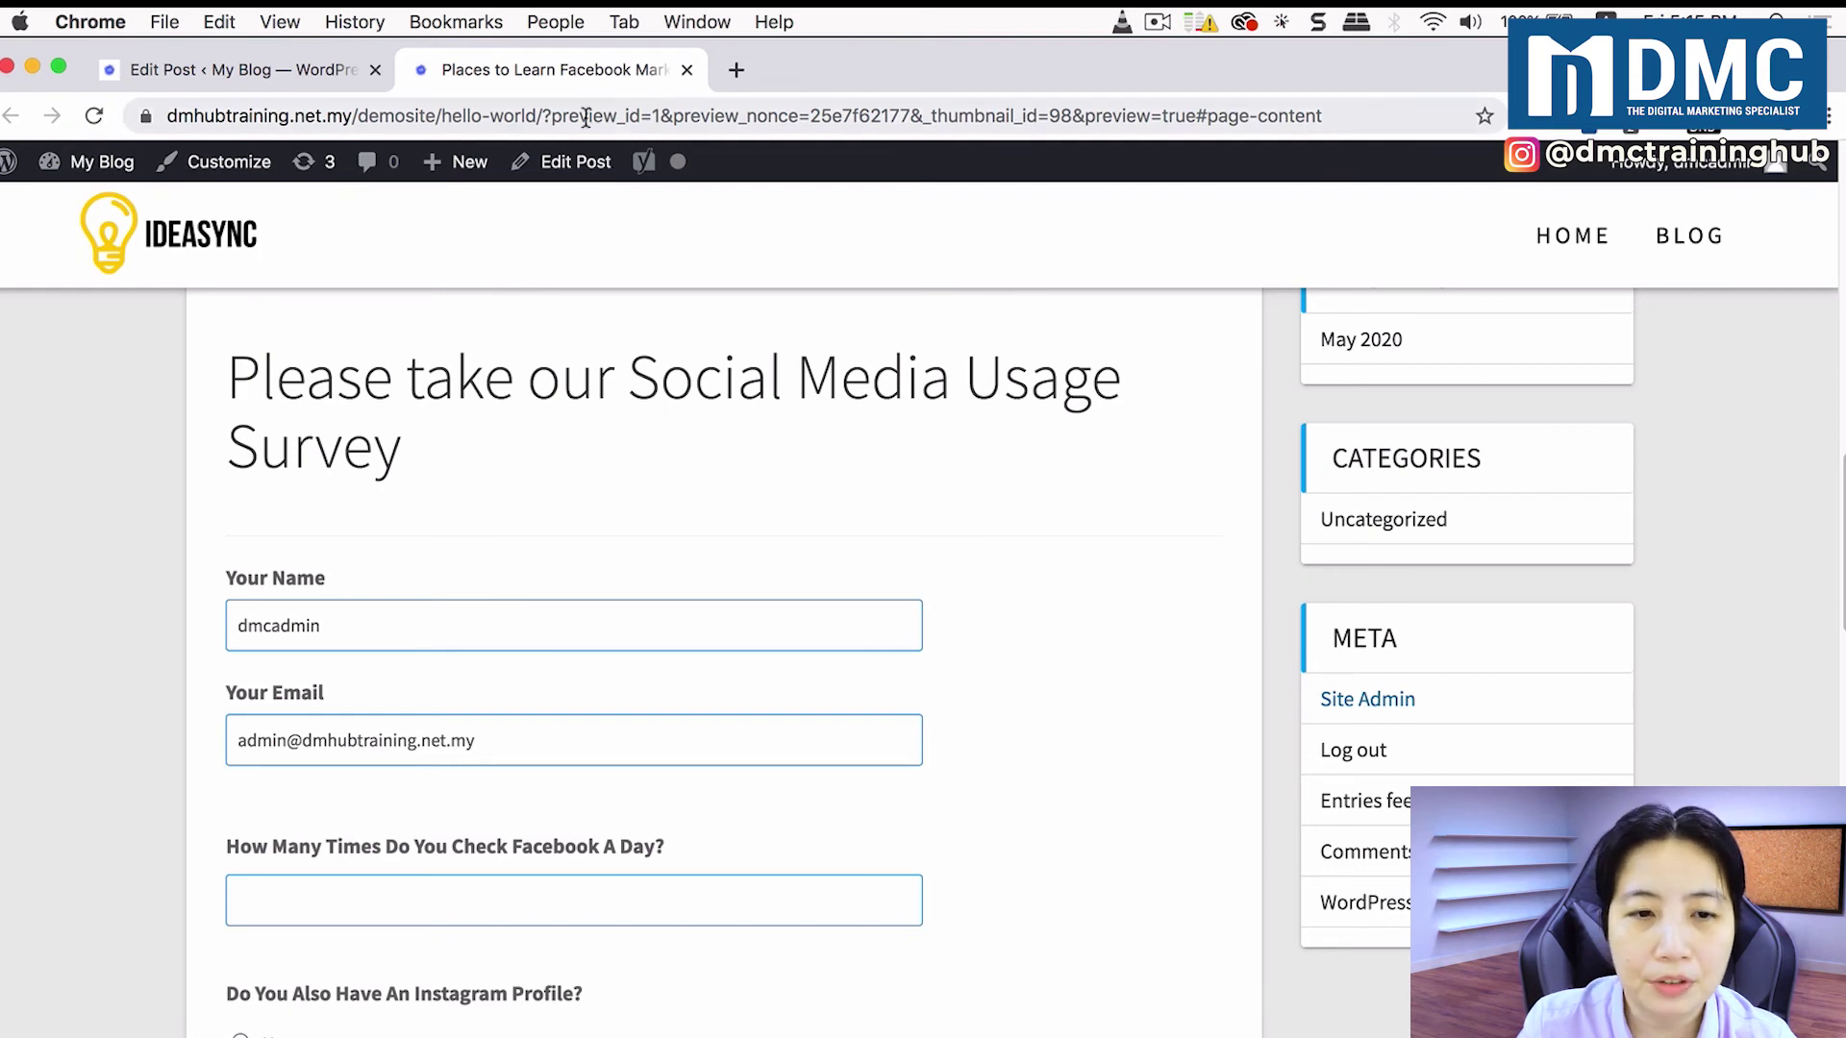
Step: Copy the post's hello-world permalink from the editor and load it in a new Chrome incognito window
{"action": "left_click", "coordinate": [296, 66]}
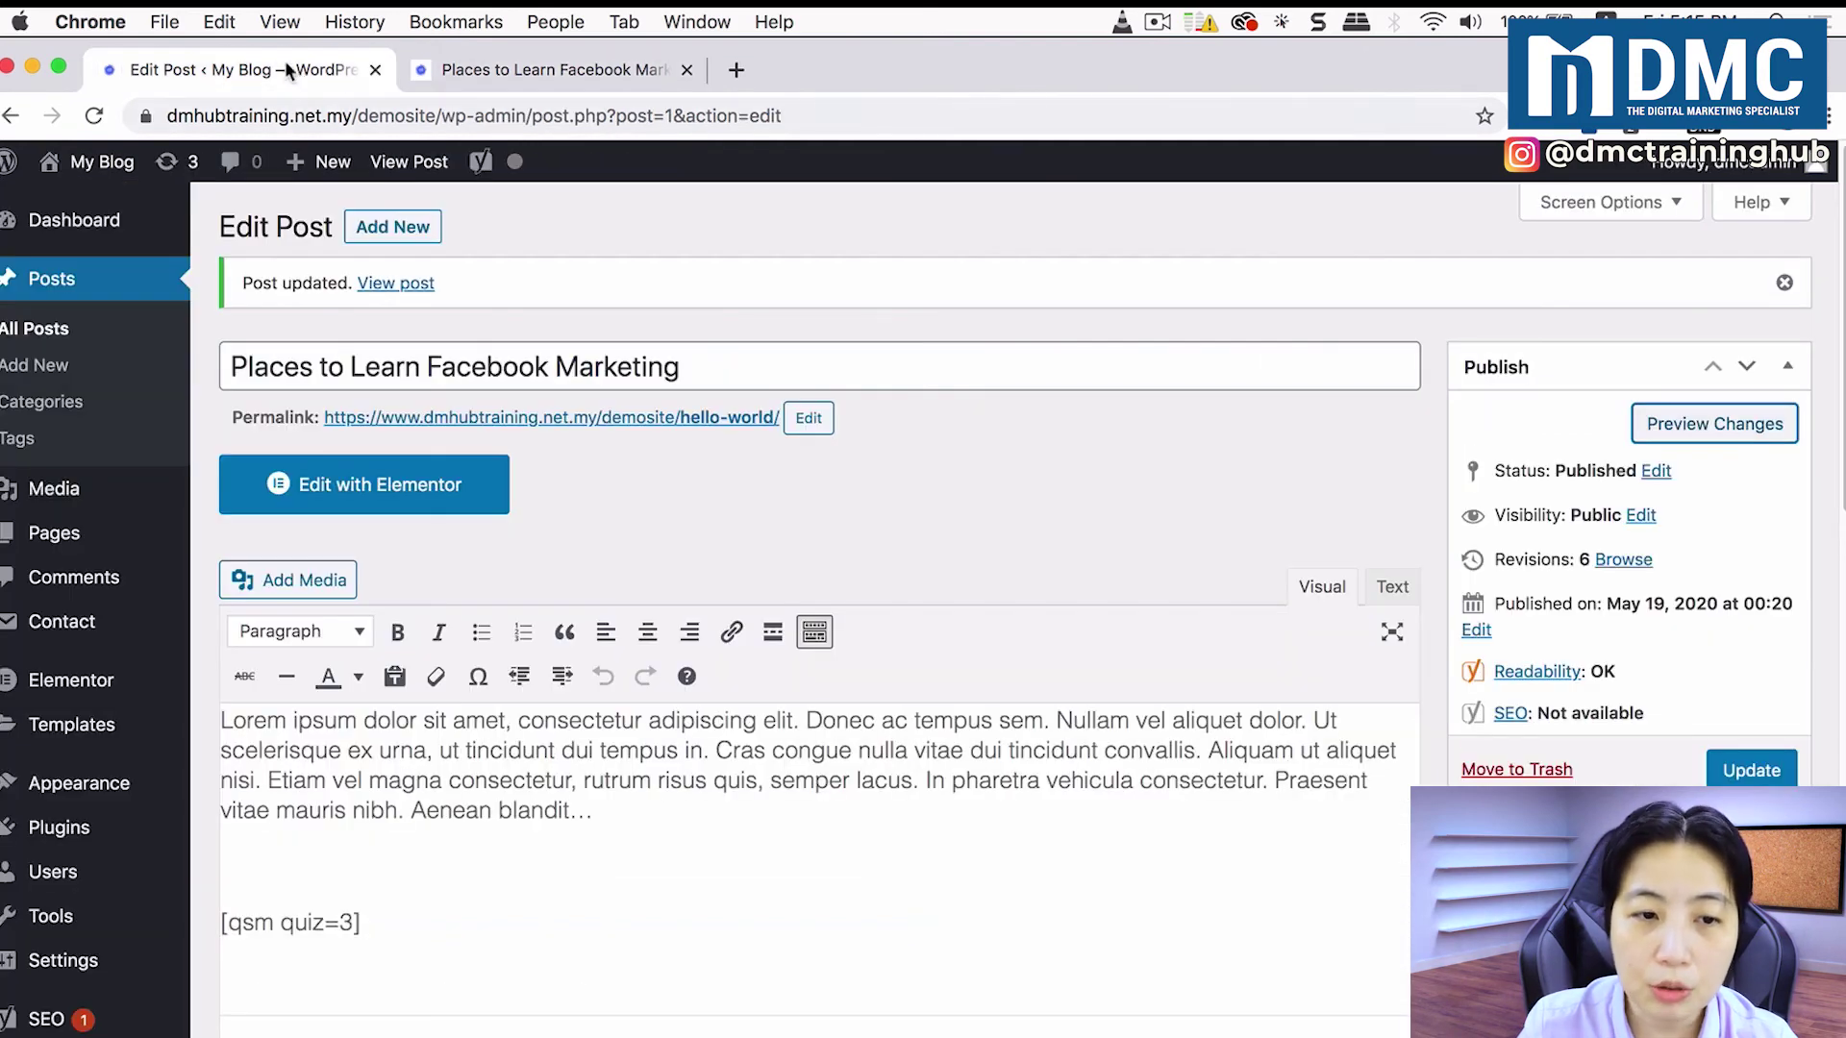
{"action": "left_click_drag", "start_coordinate": [319, 421], "coordinate": [779, 426]}
{"action": "key", "text": "super+c"}
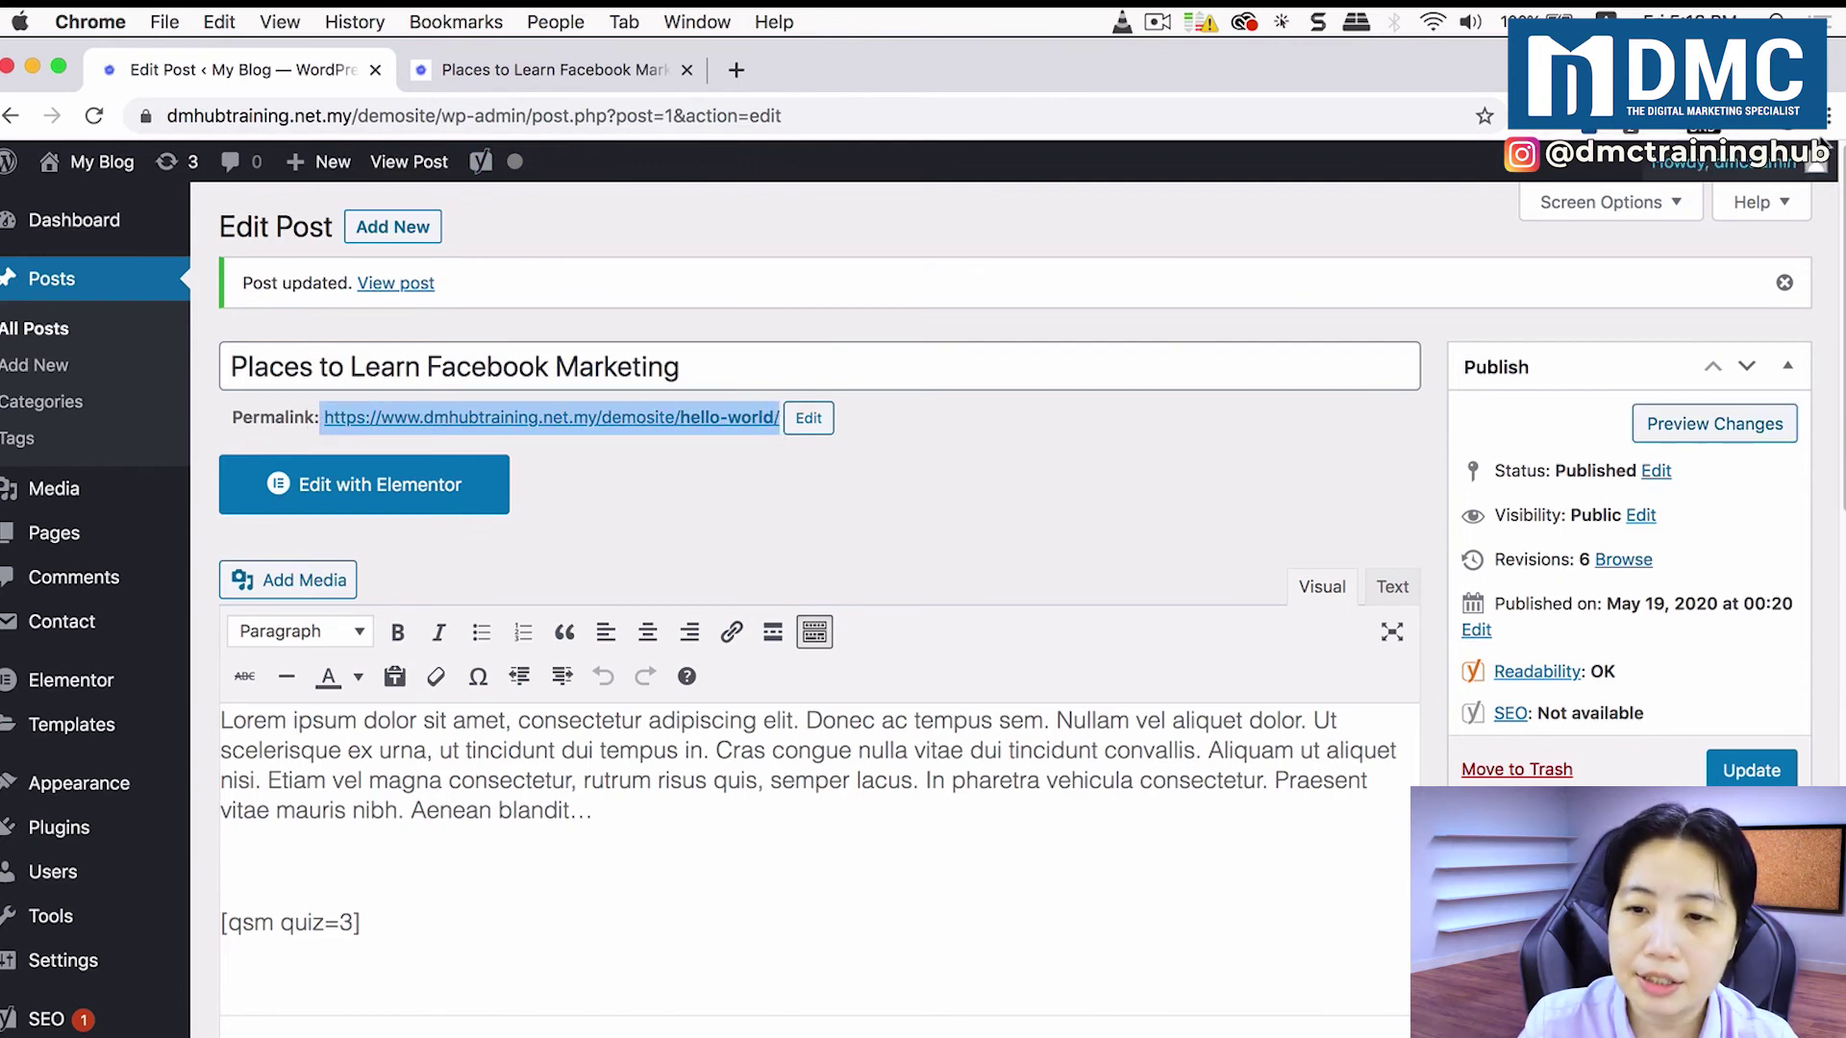
{"action": "left_click", "coordinate": [1821, 115]}
{"action": "left_click", "coordinate": [1608, 230]}
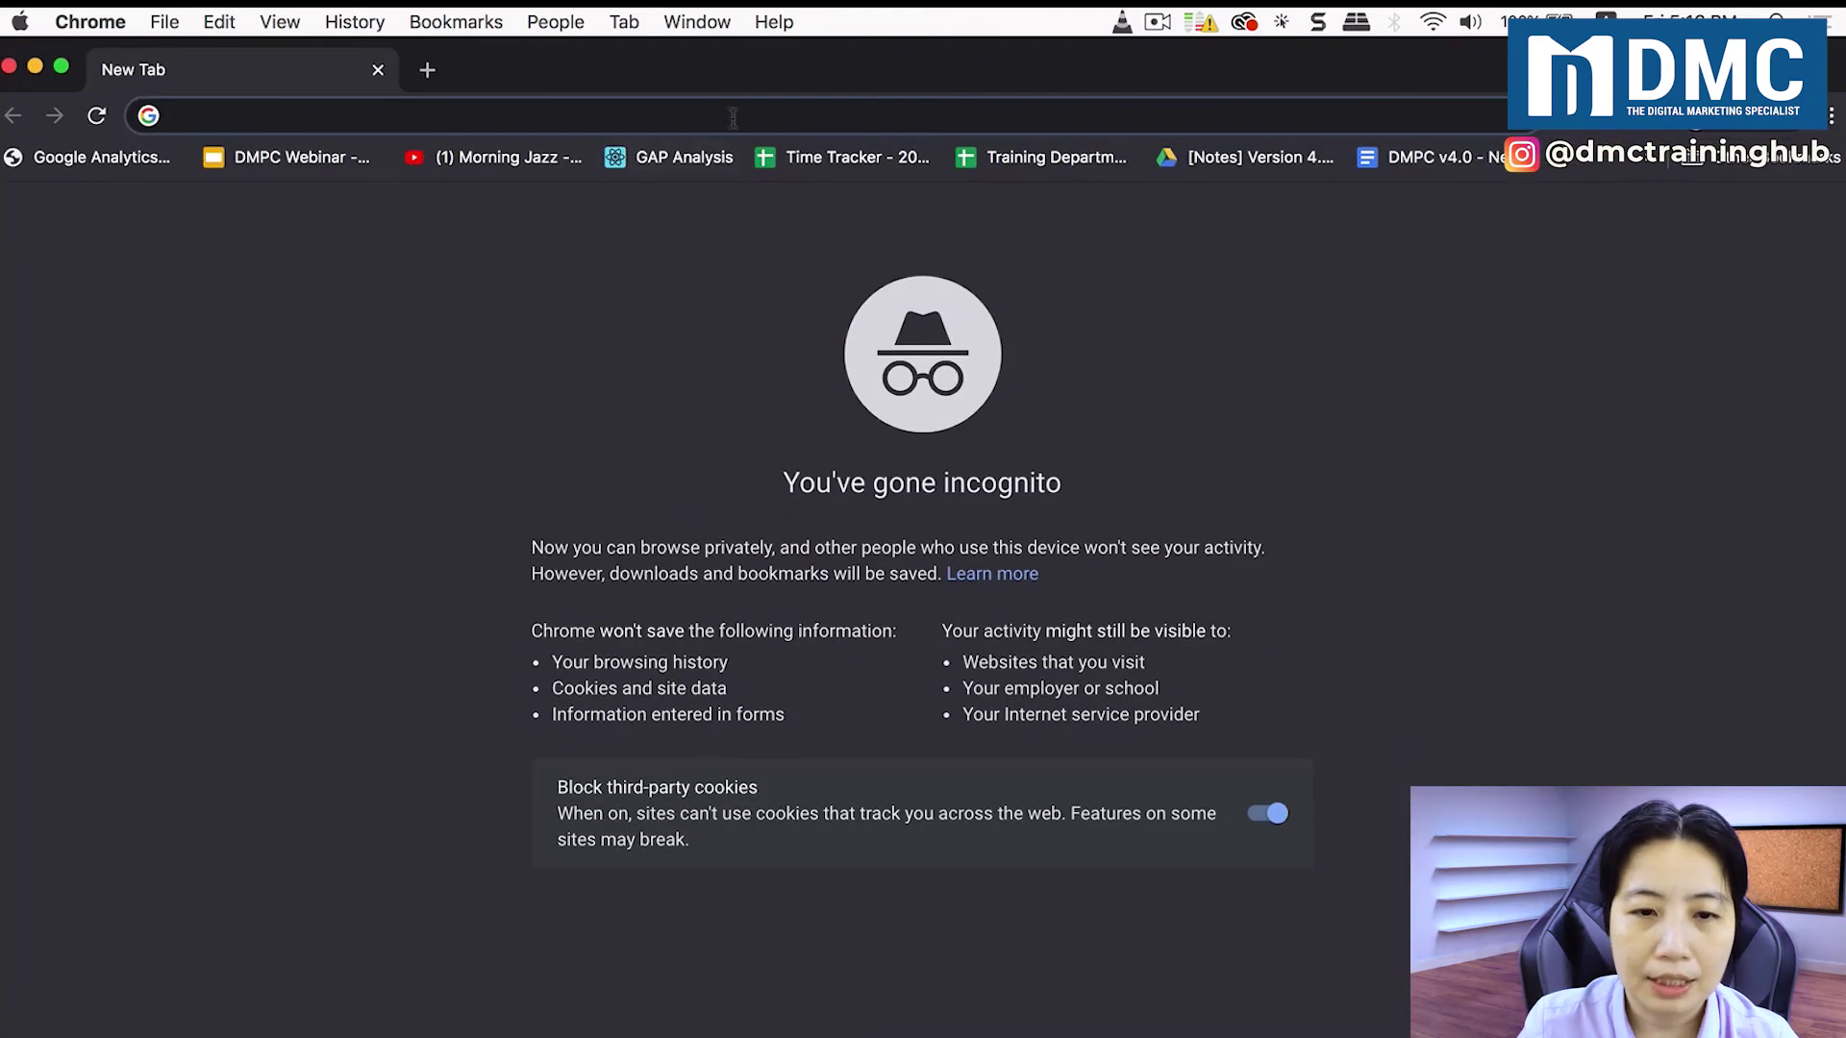
{"action": "key", "text": "super+v"}
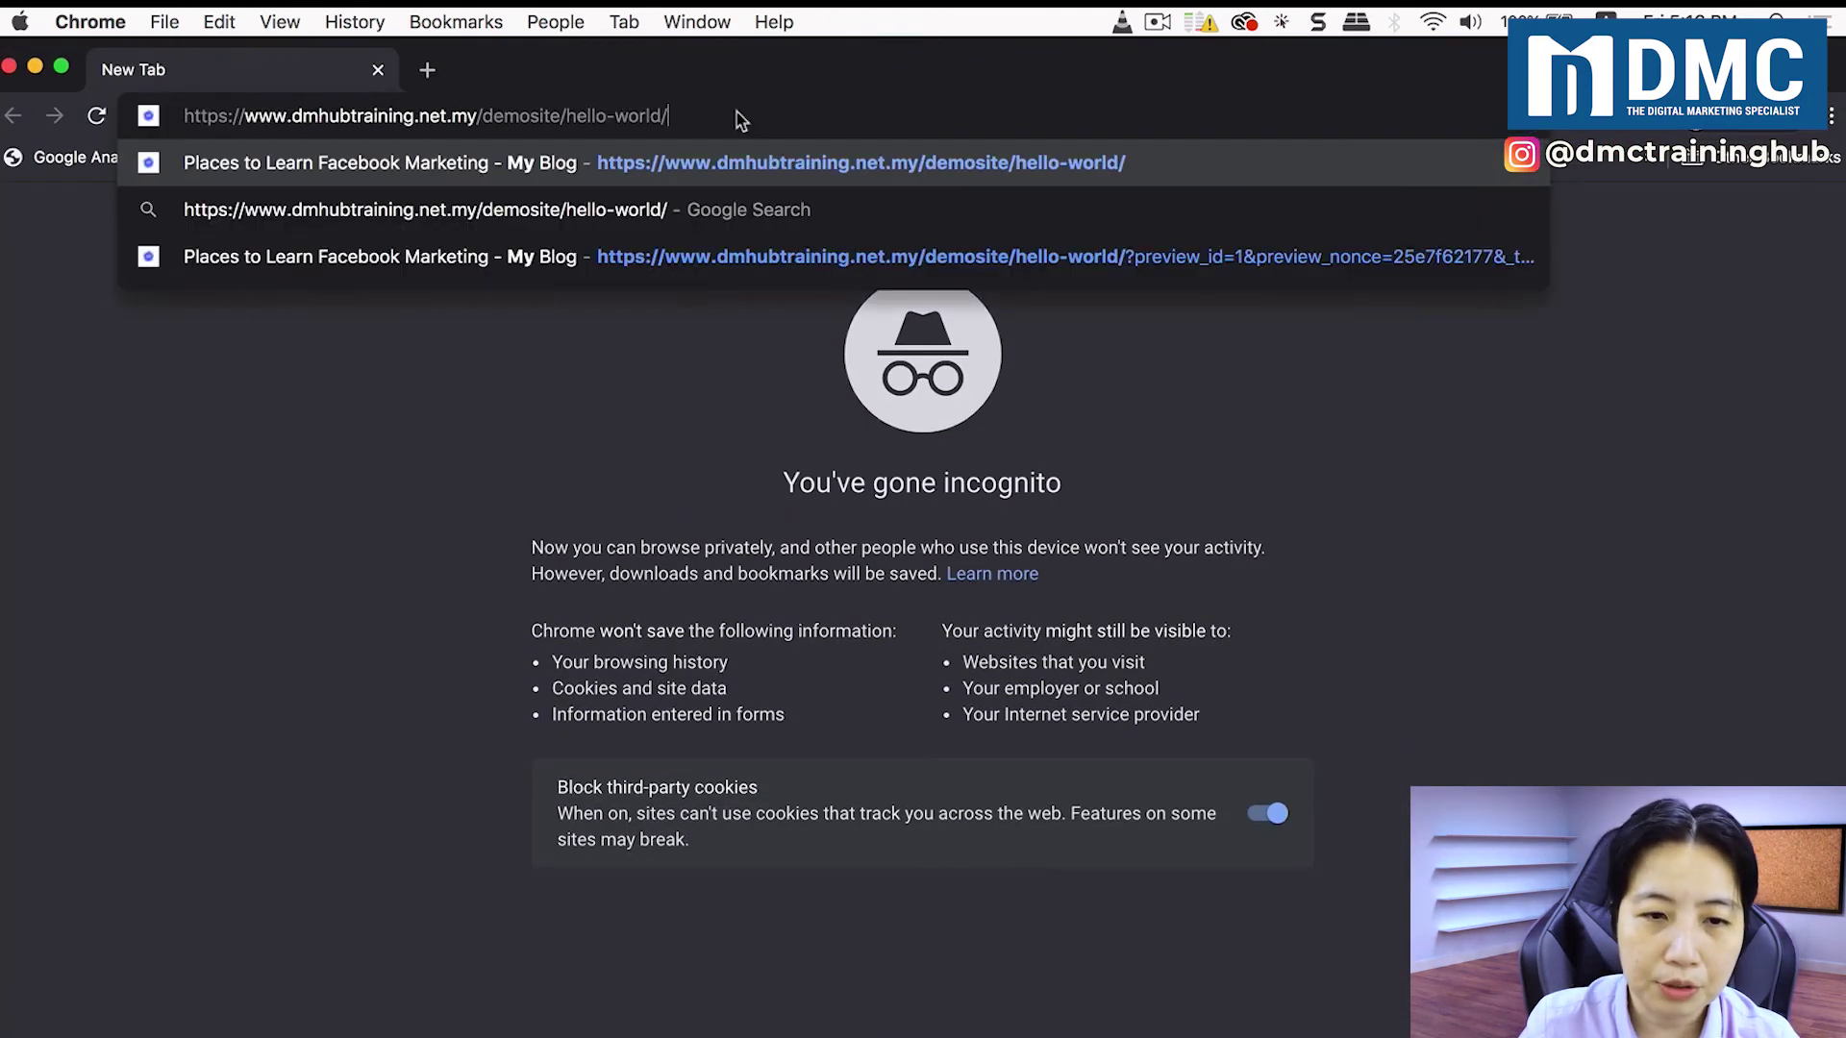
{"action": "key", "text": "Return"}
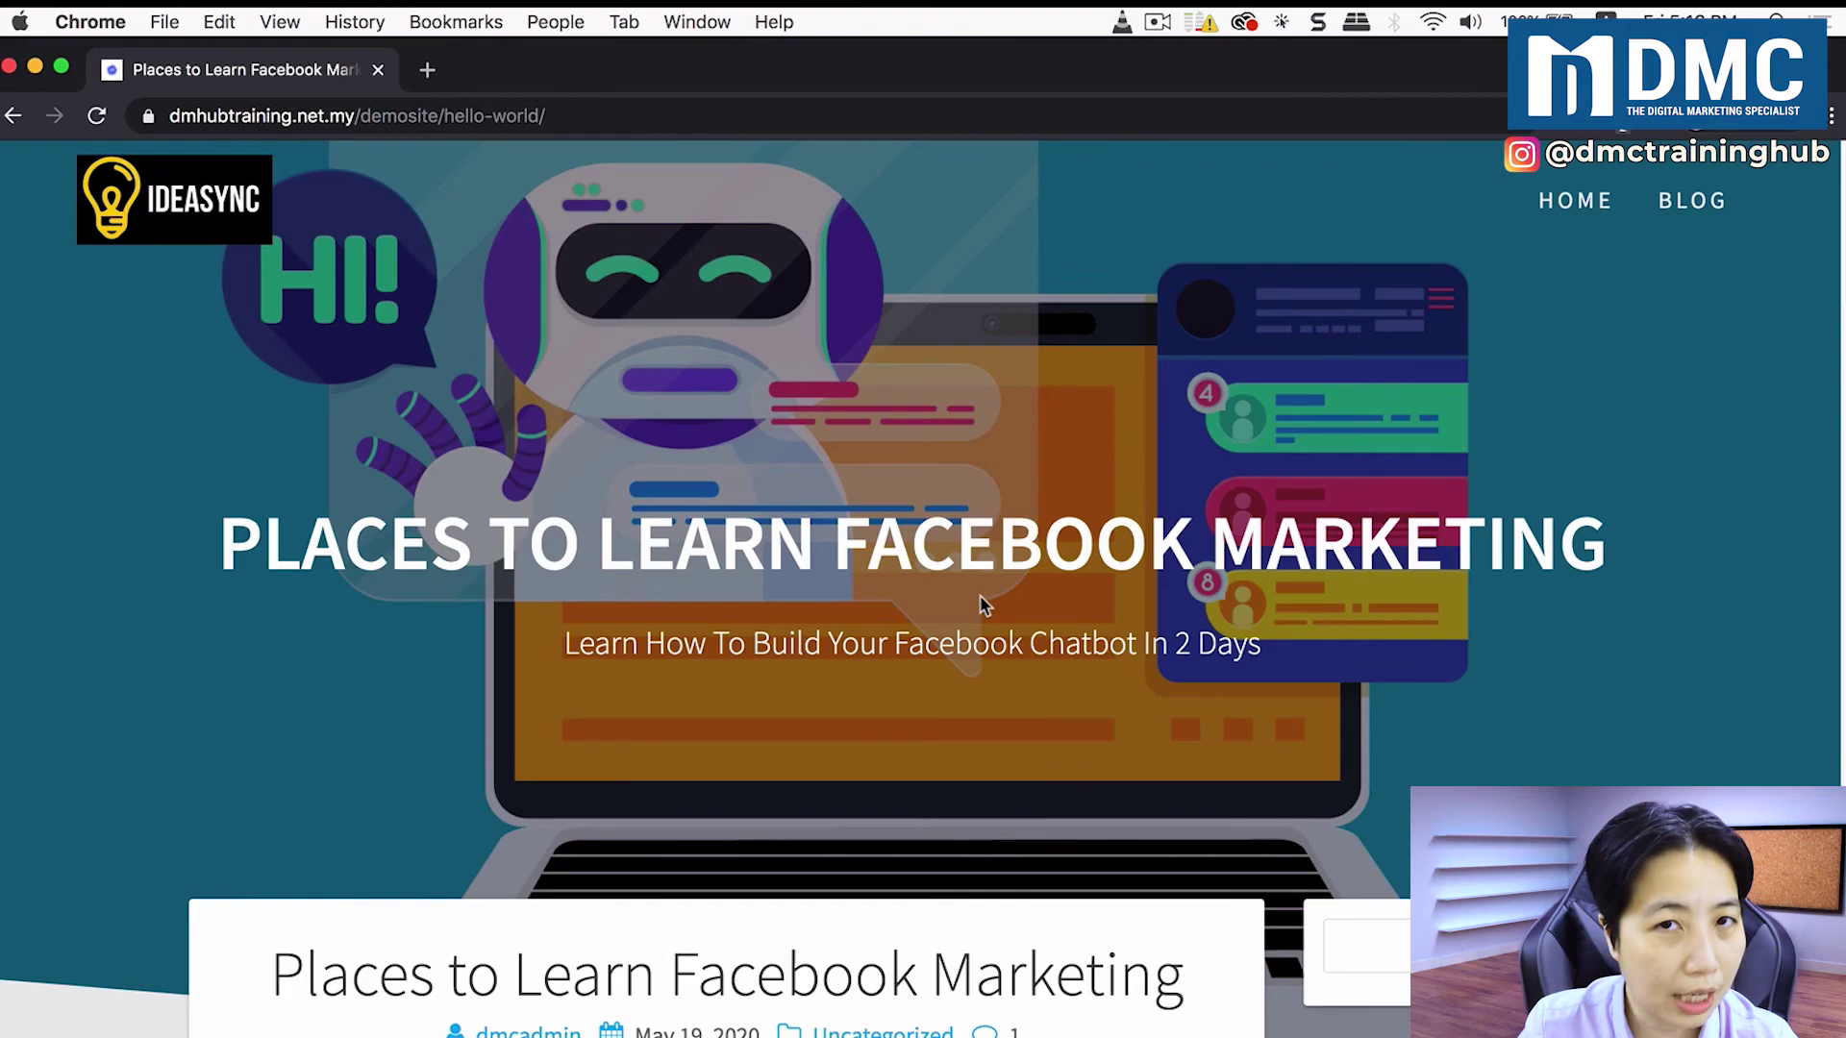
Step: Scroll down to the survey form and enter the respondent's e-mail address
{"action": "left_click", "coordinate": [997, 609]}
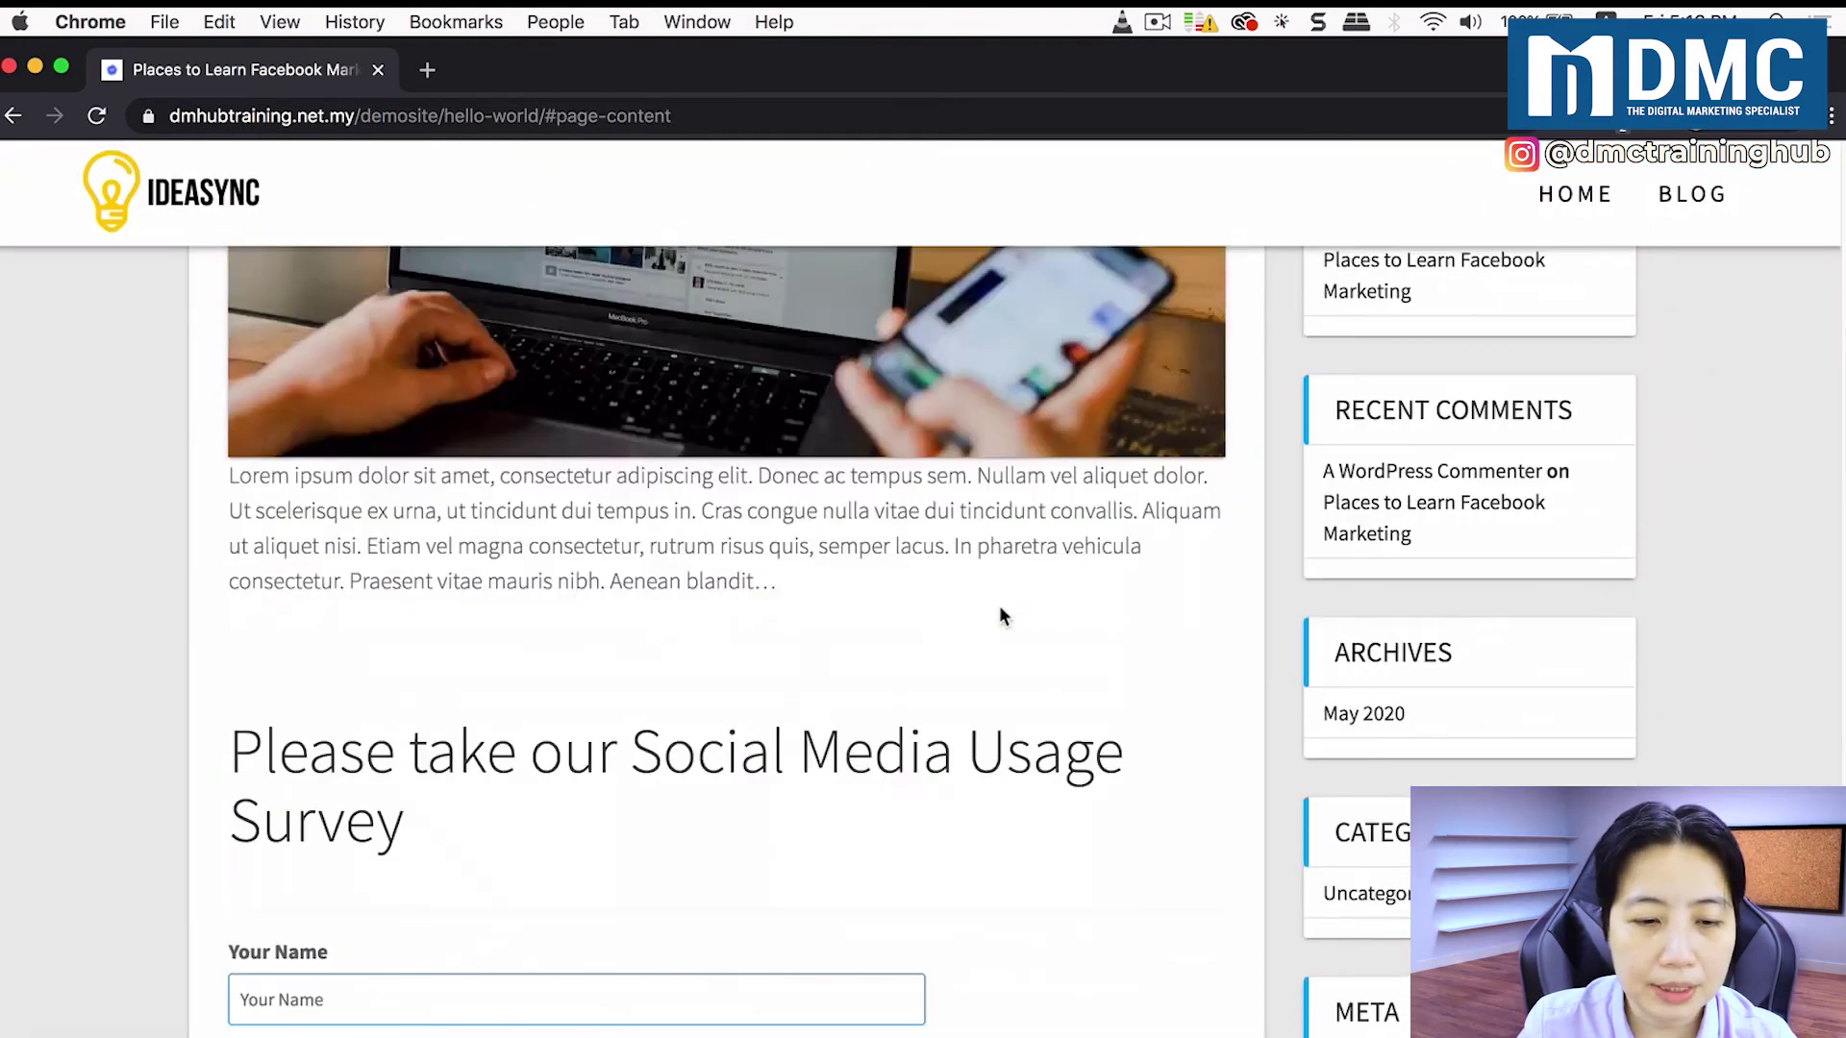
{"action": "scroll", "coordinate": [1000, 615], "scroll_direction": "down", "scroll_amount": 6}
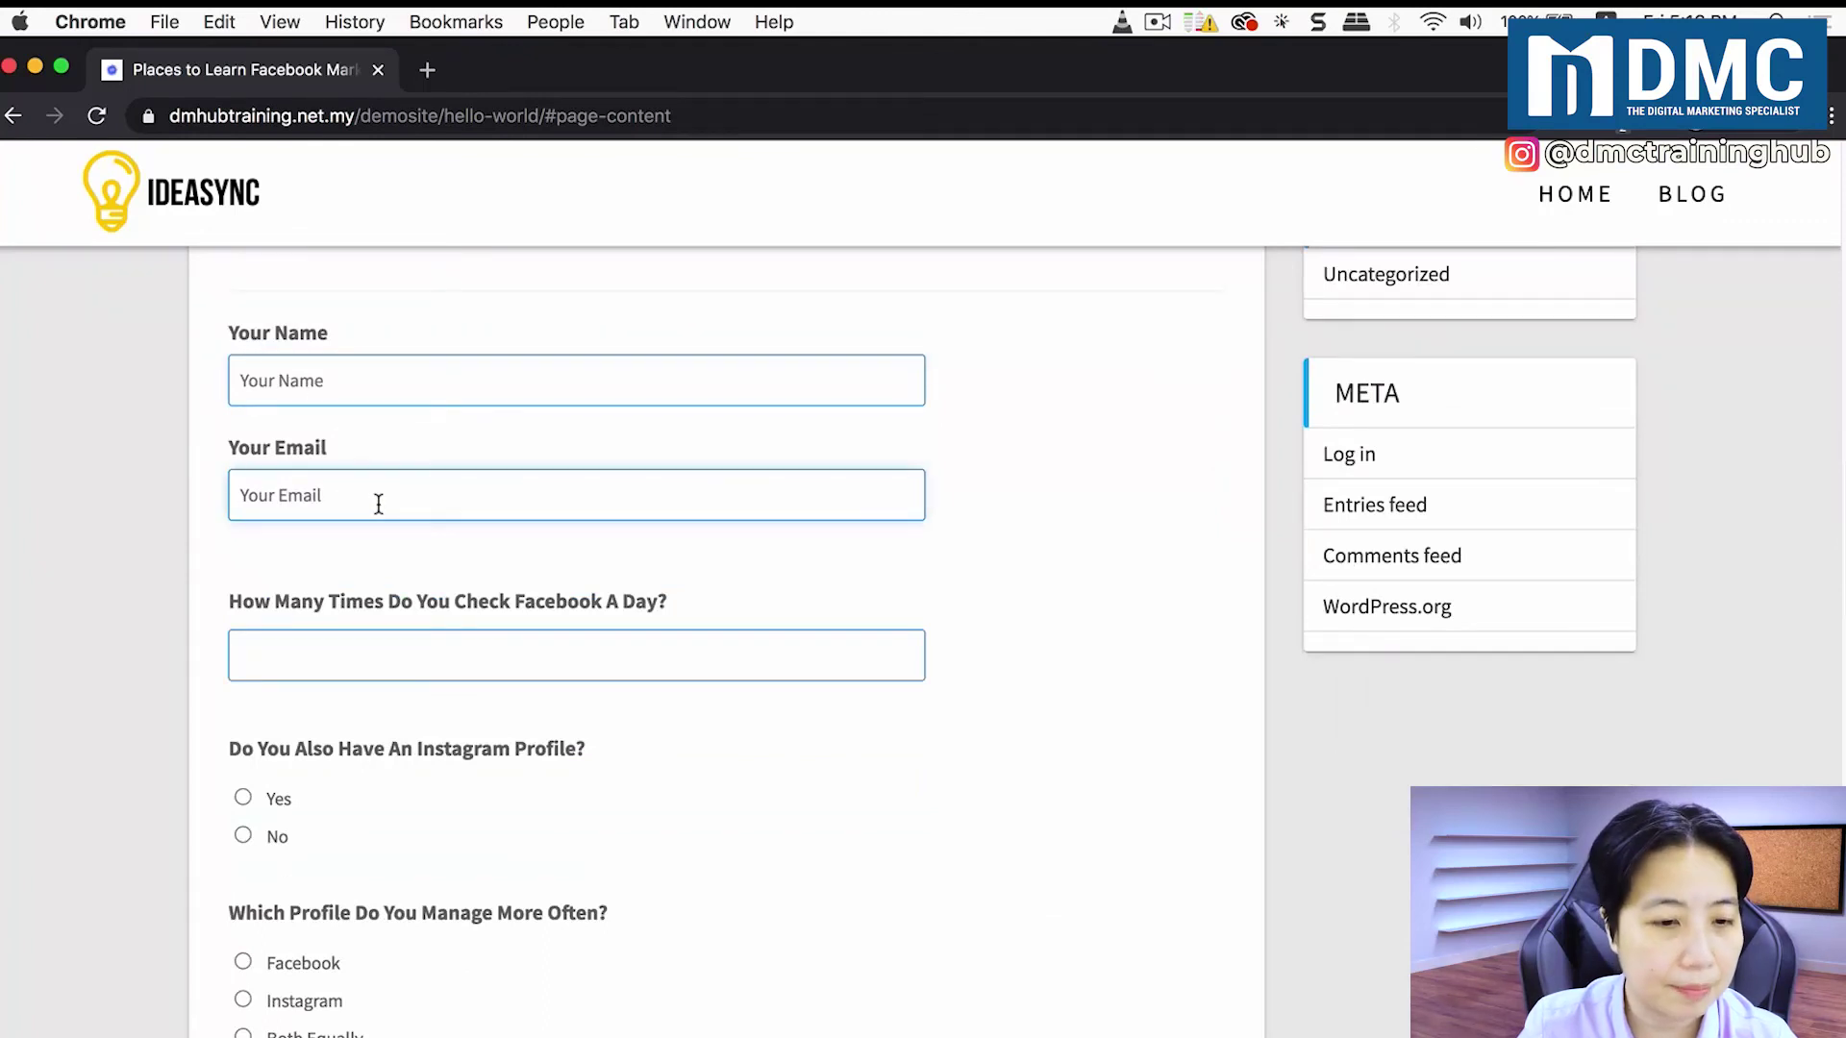
{"action": "scroll", "coordinate": [723, 854], "scroll_direction": "down", "scroll_amount": 3}
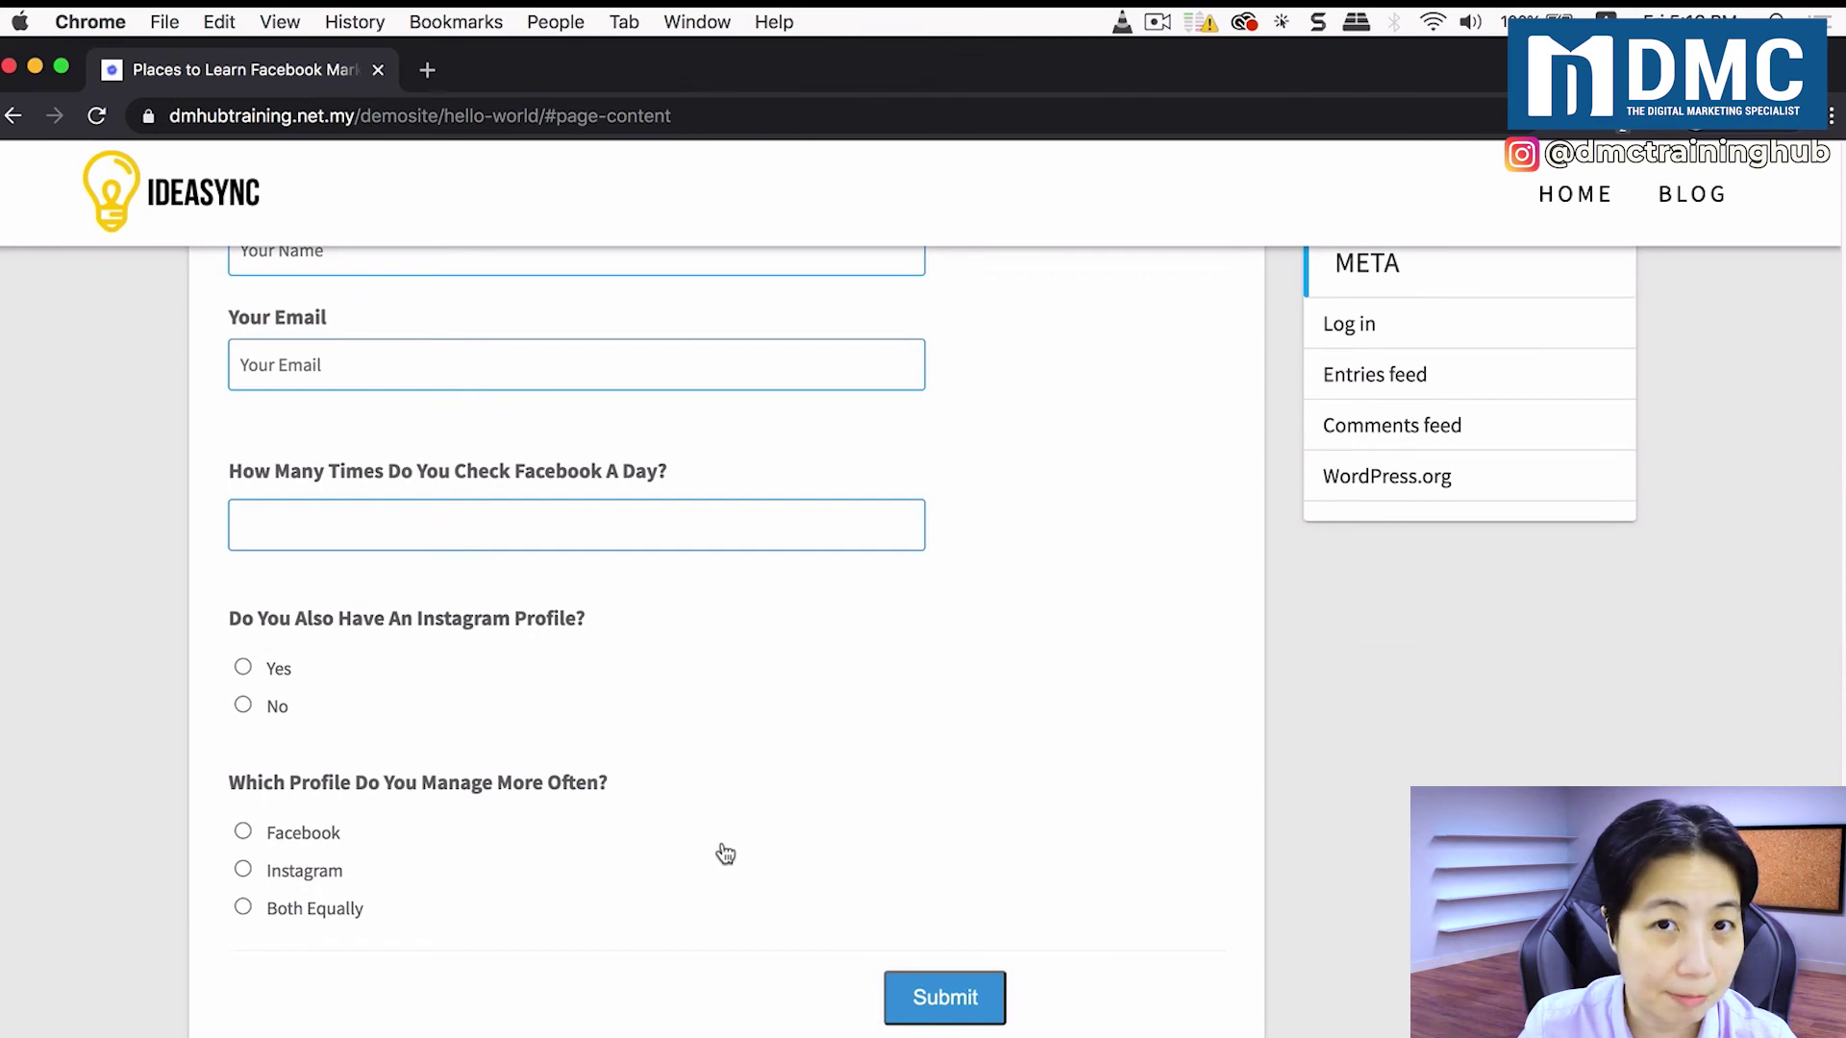
{"action": "scroll", "coordinate": [725, 854], "scroll_direction": "up", "scroll_amount": 4}
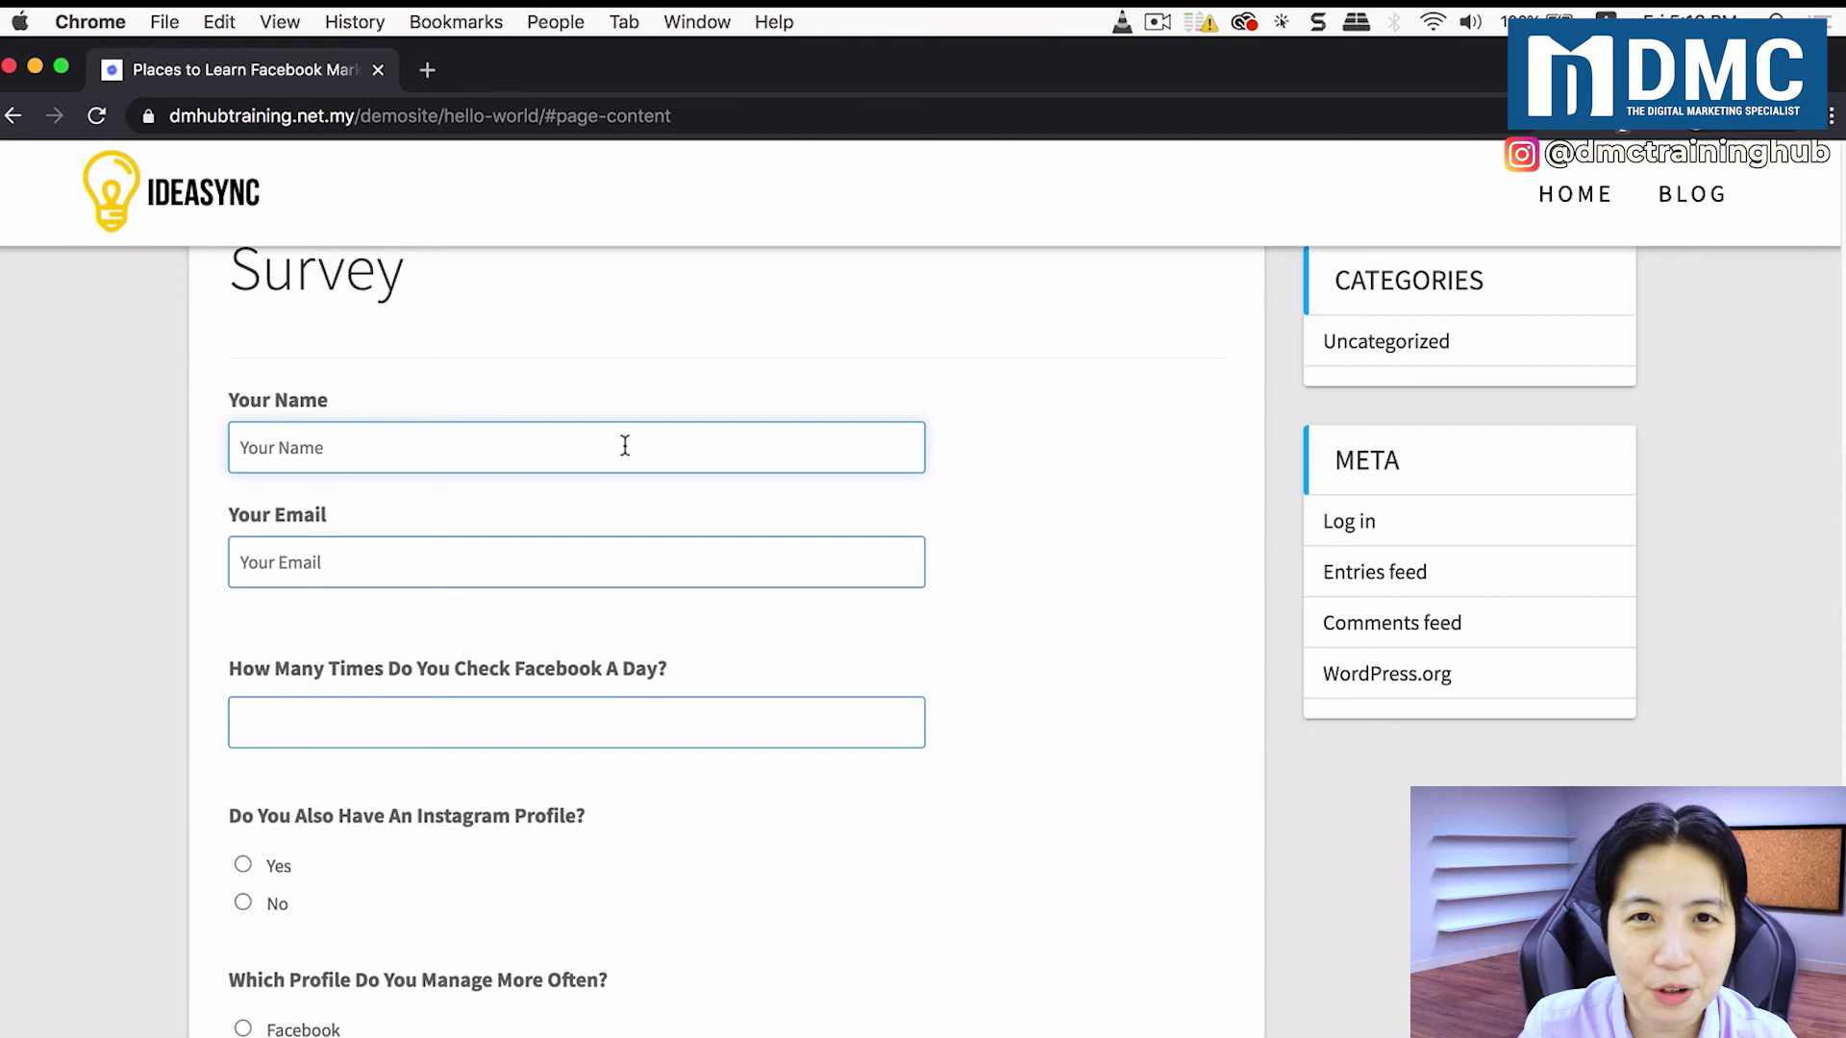
{"action": "left_click", "coordinate": [363, 436]}
{"action": "type", "text": "Wan"}
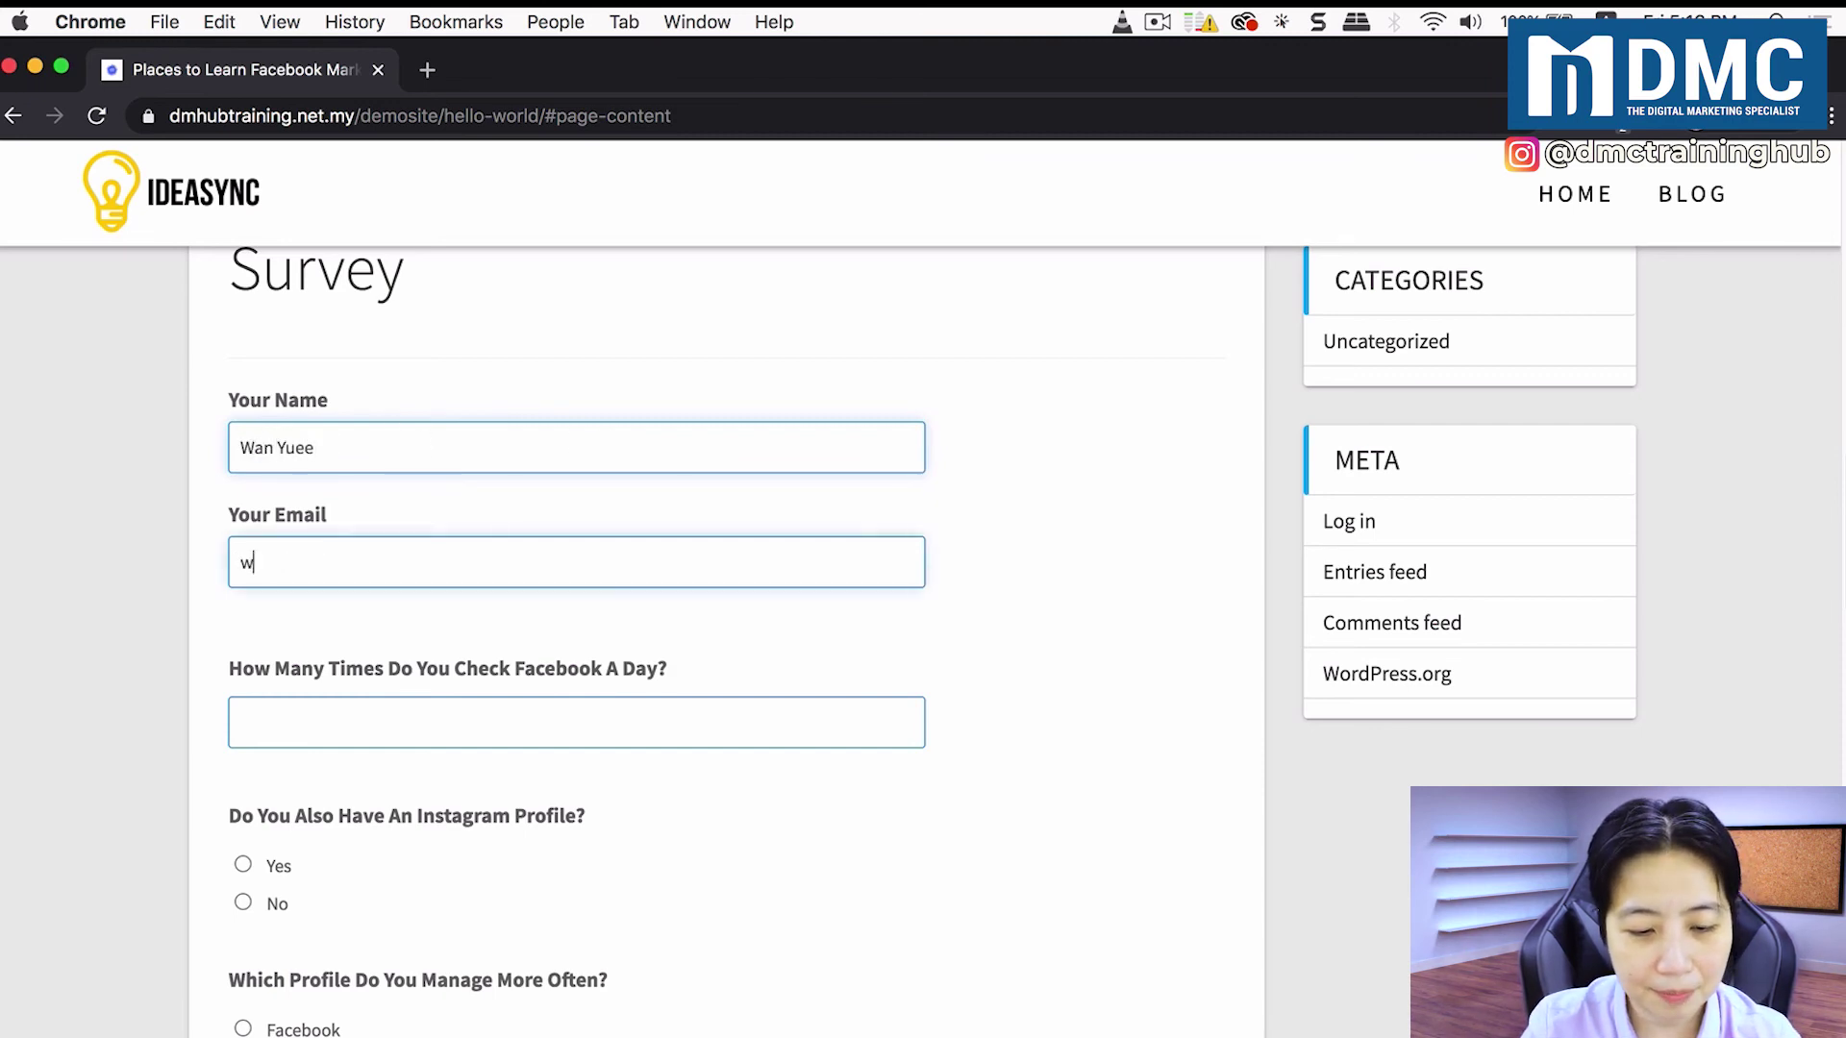
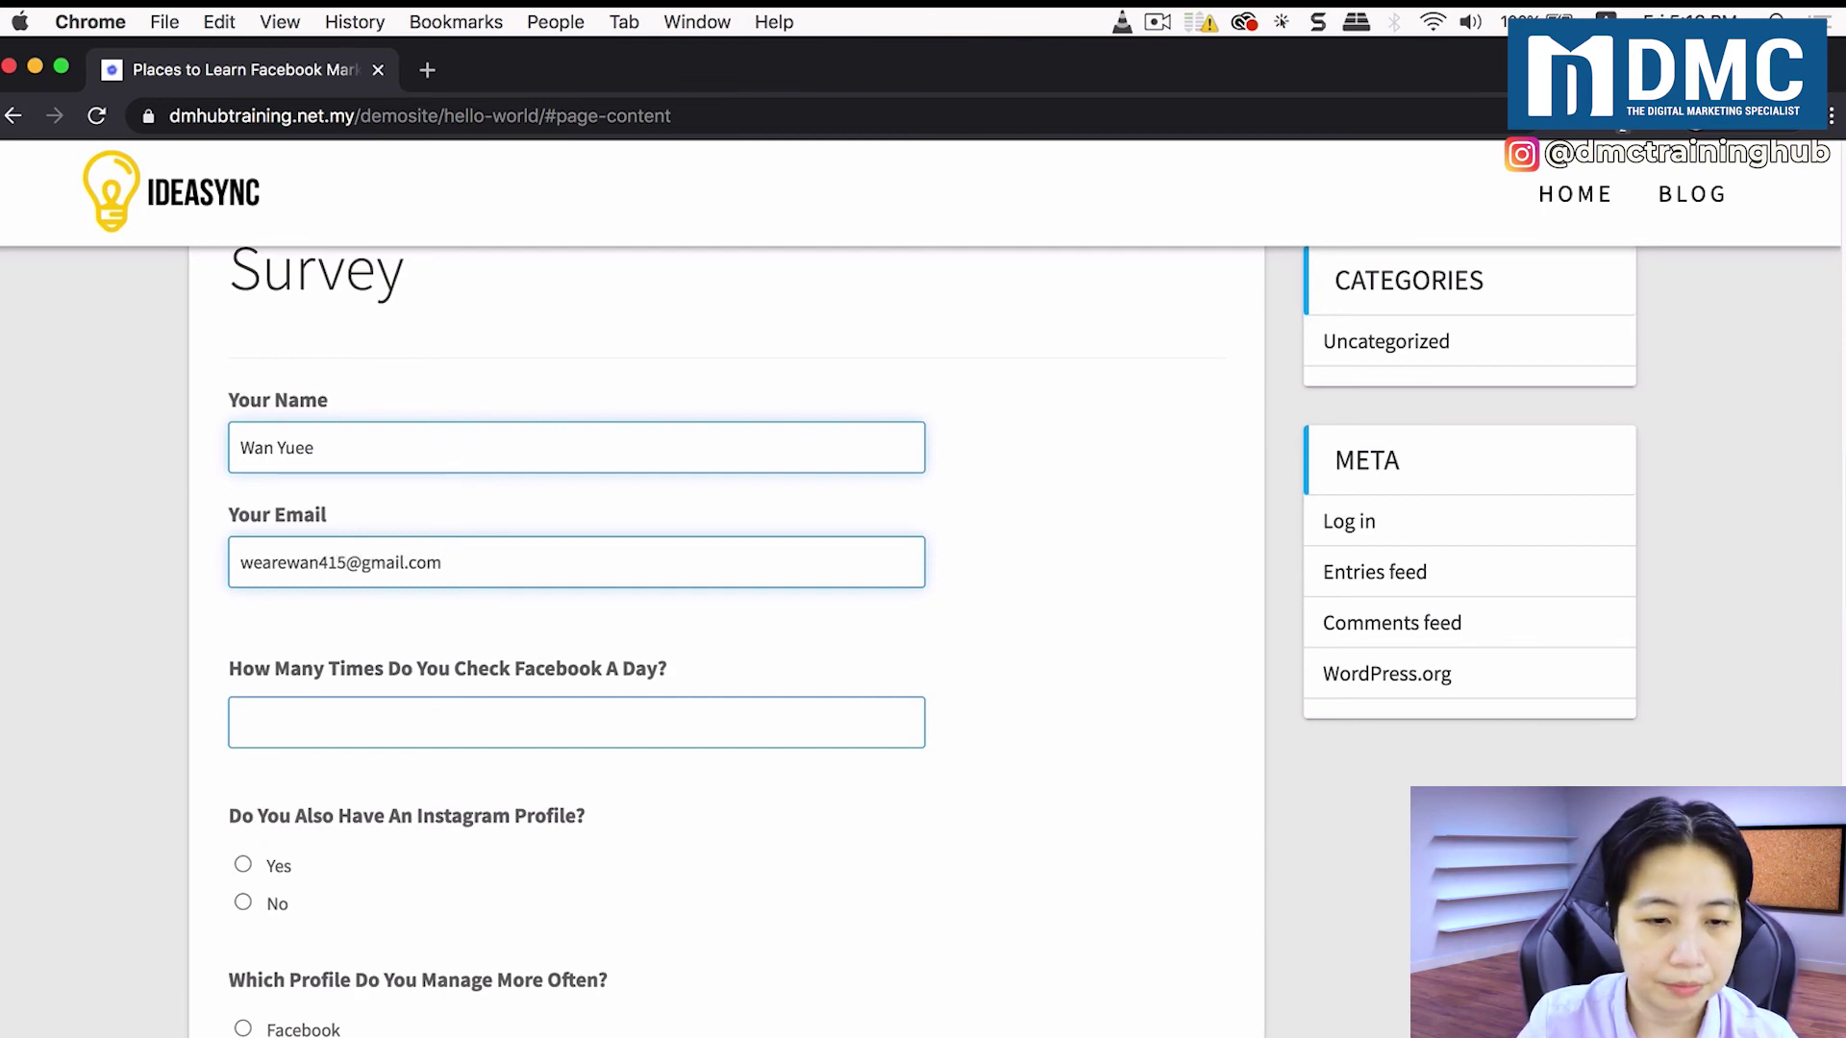
Step: Answer 3 daily Facebook checks, Yes to Instagram, Instagram managed more, and submit the survey
{"action": "scroll", "coordinate": [416, 515], "scroll_direction": "down", "scroll_amount": 3}
{"action": "left_click", "coordinate": [416, 510]}
{"action": "type", "text": "3"}
{"action": "left_click", "coordinate": [277, 639]}
{"action": "left_click", "coordinate": [341, 844]}
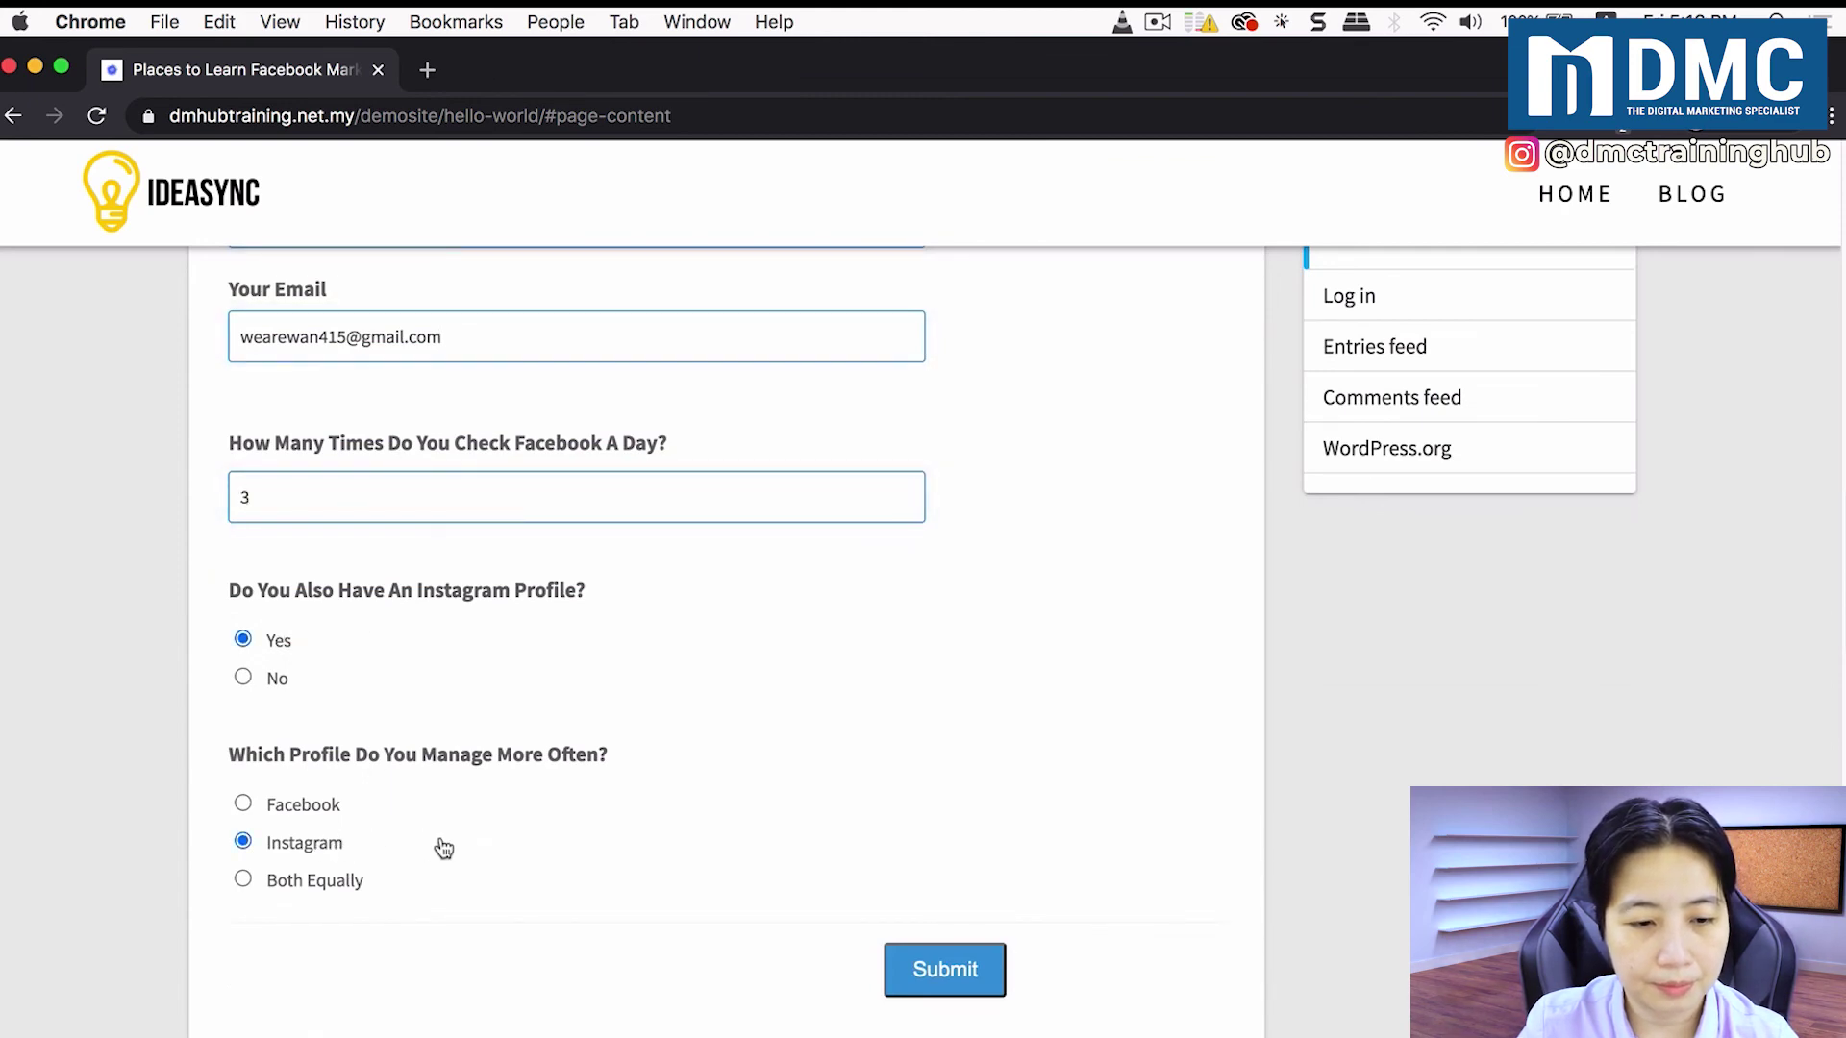
{"action": "left_click", "coordinate": [982, 985]}
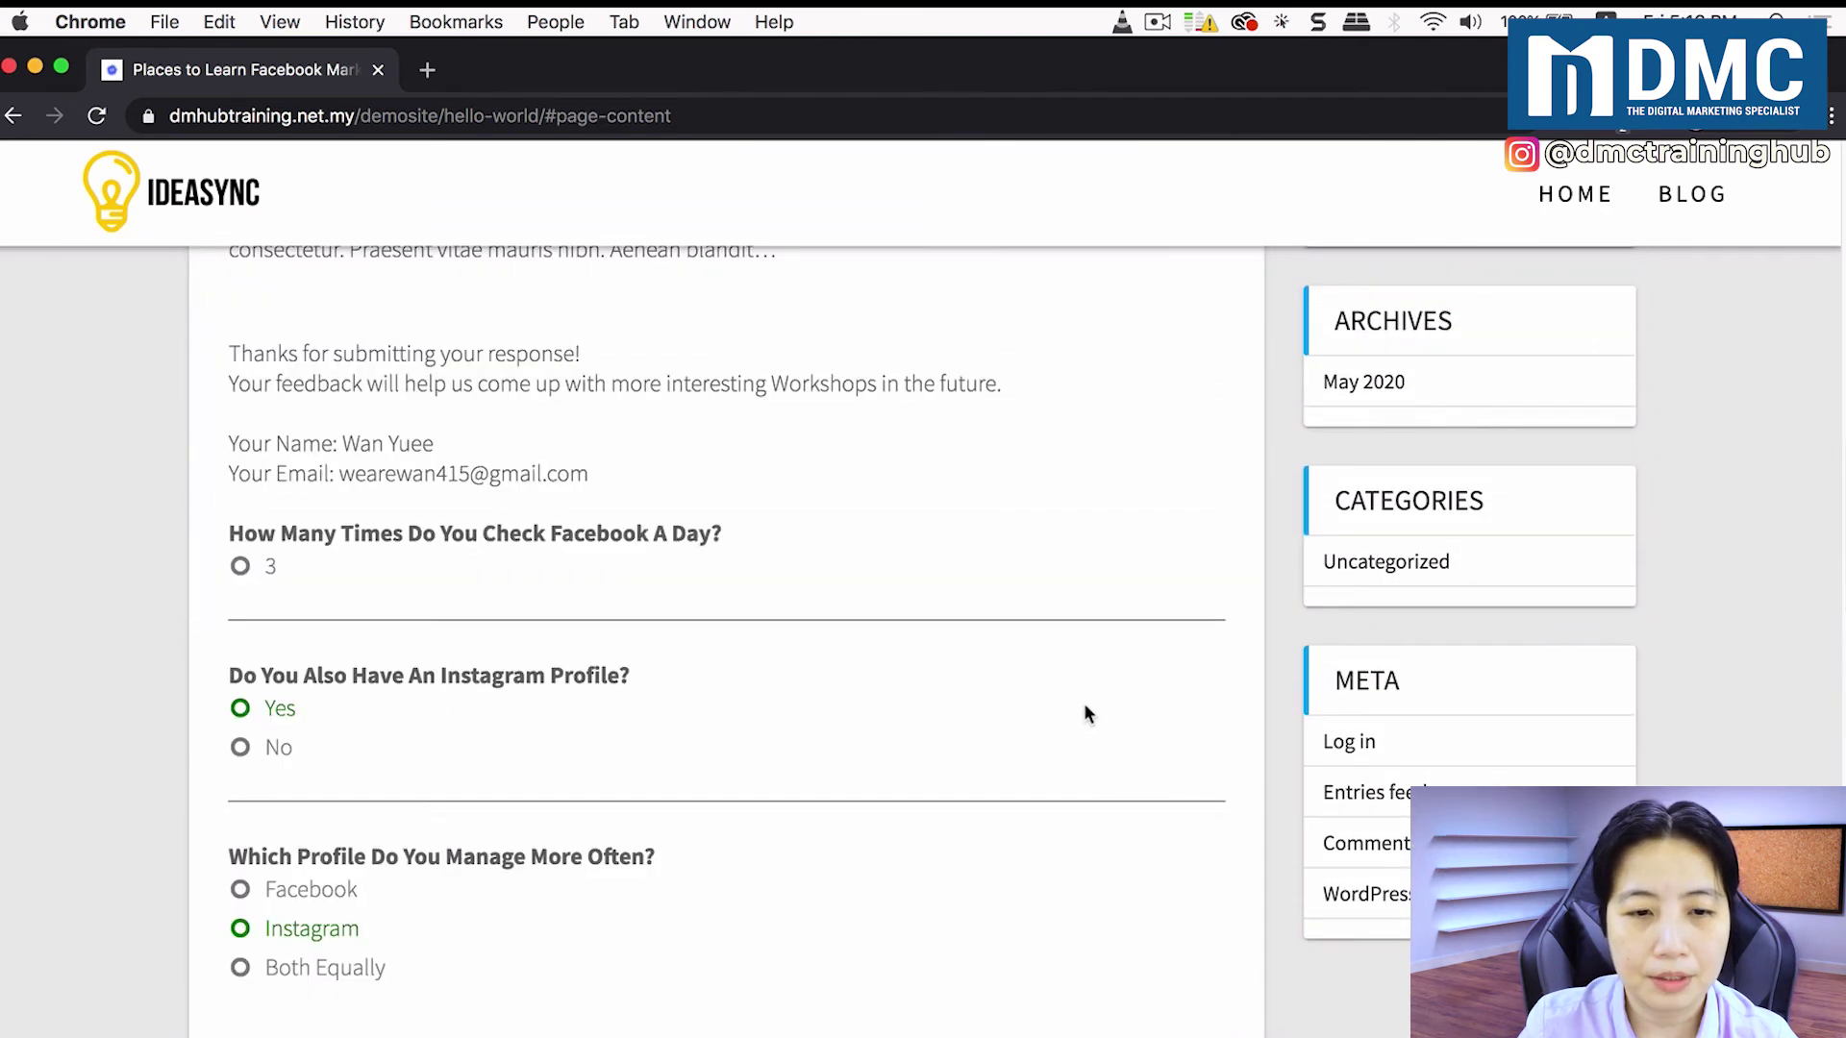
{"action": "scroll", "coordinate": [1026, 693], "scroll_direction": "down", "scroll_amount": 1}
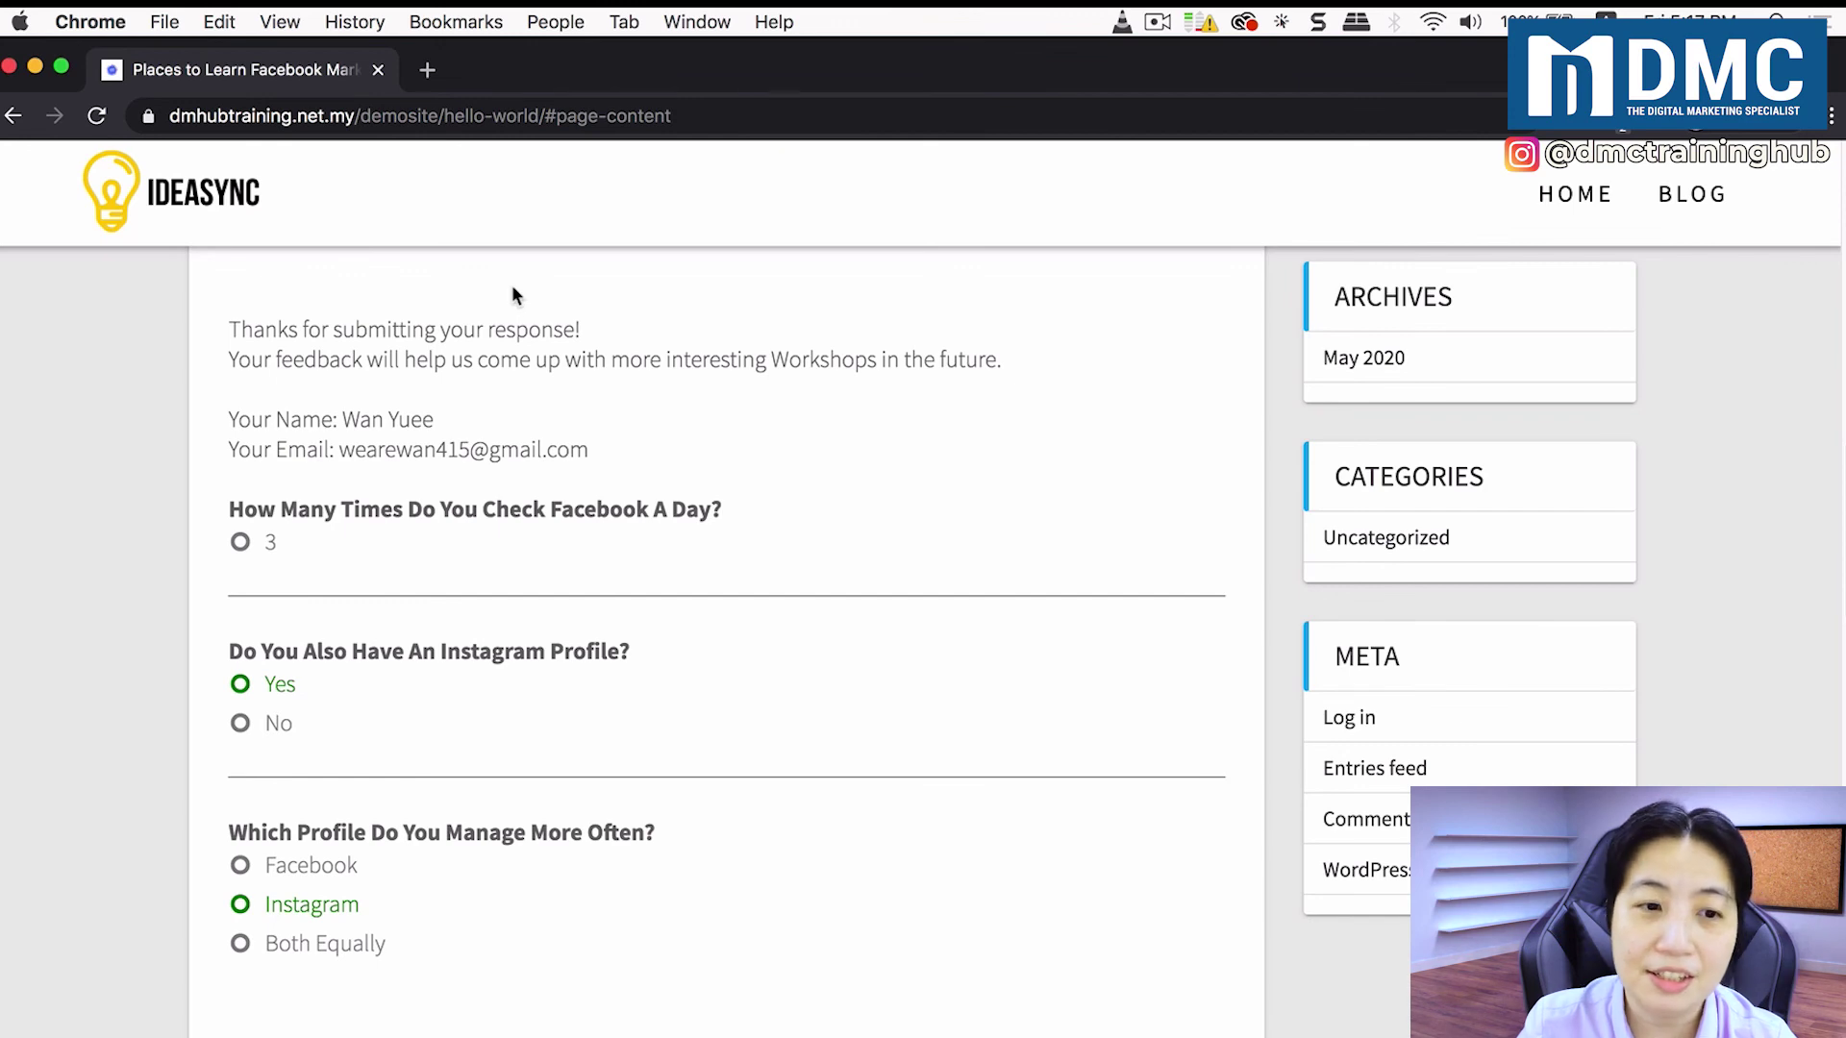
Step: Close the incognito window and open View Results for Social Media Usage Survey from QSM Quizzes/Surveys
{"action": "left_click", "coordinate": [7, 70]}
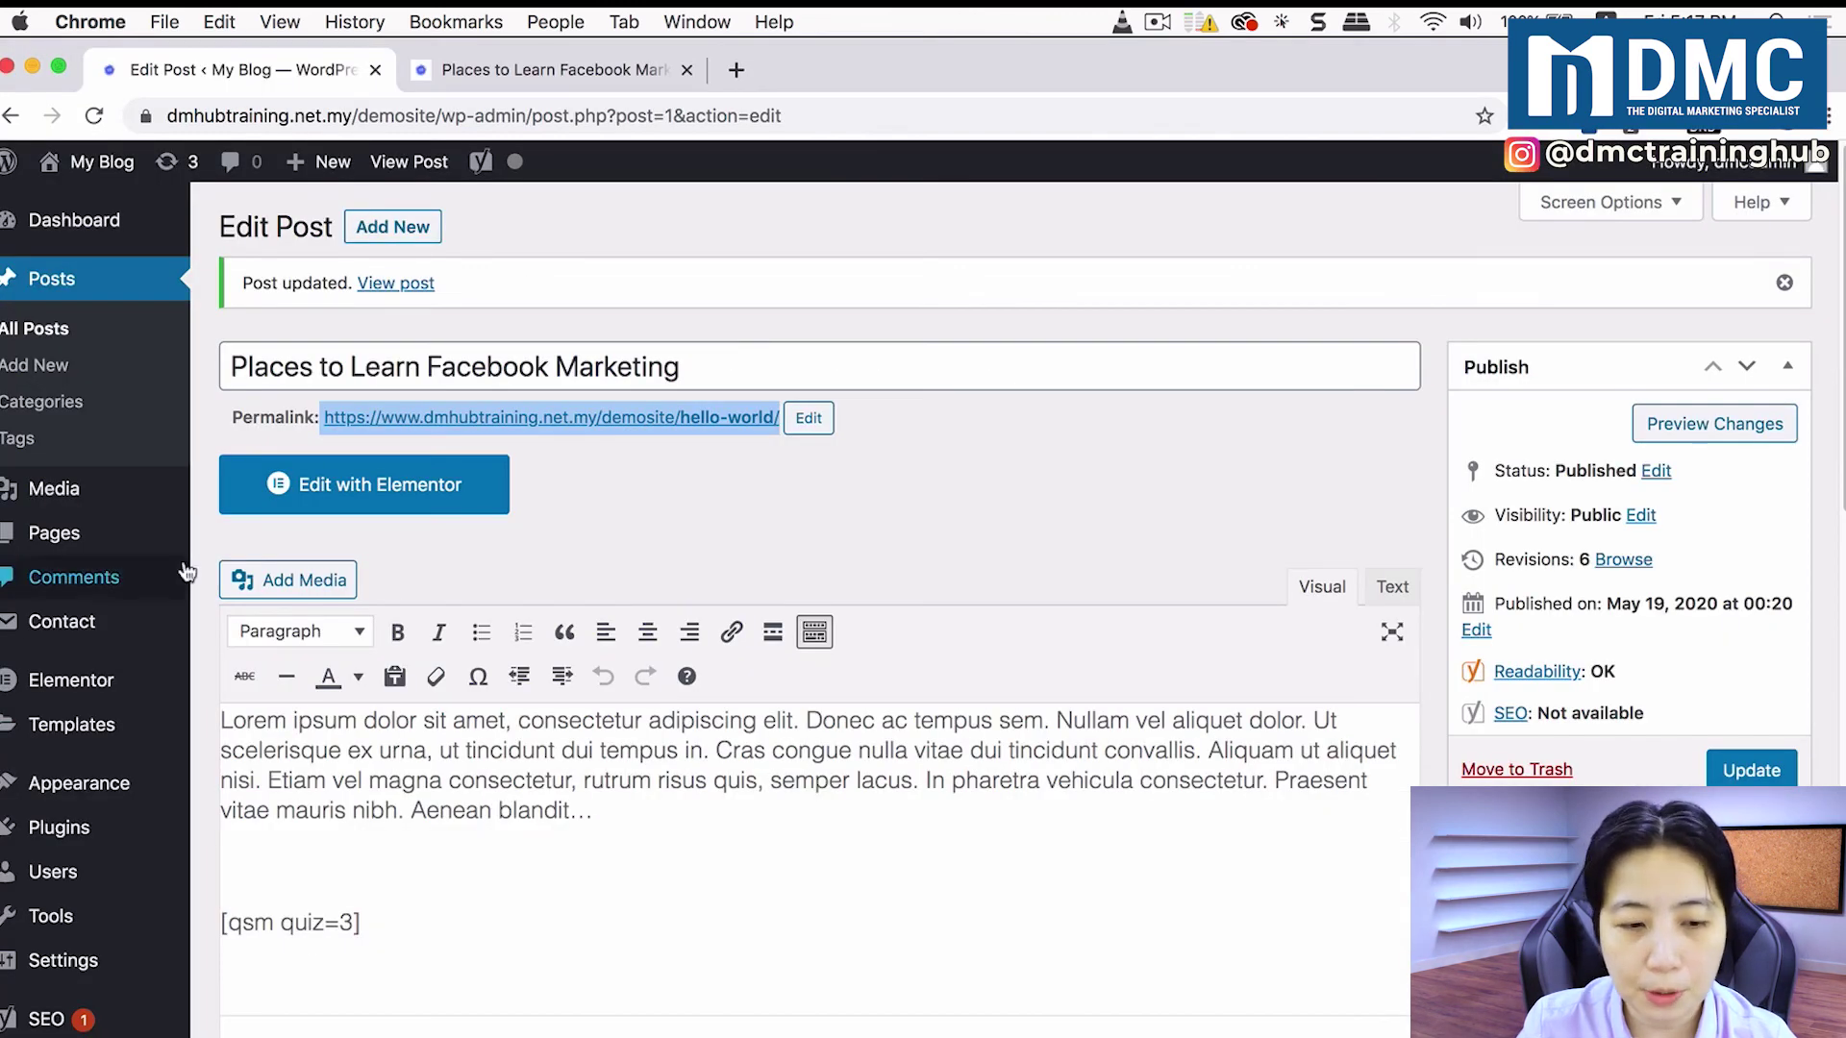
{"action": "mouse_move", "coordinate": [163, 1036]}
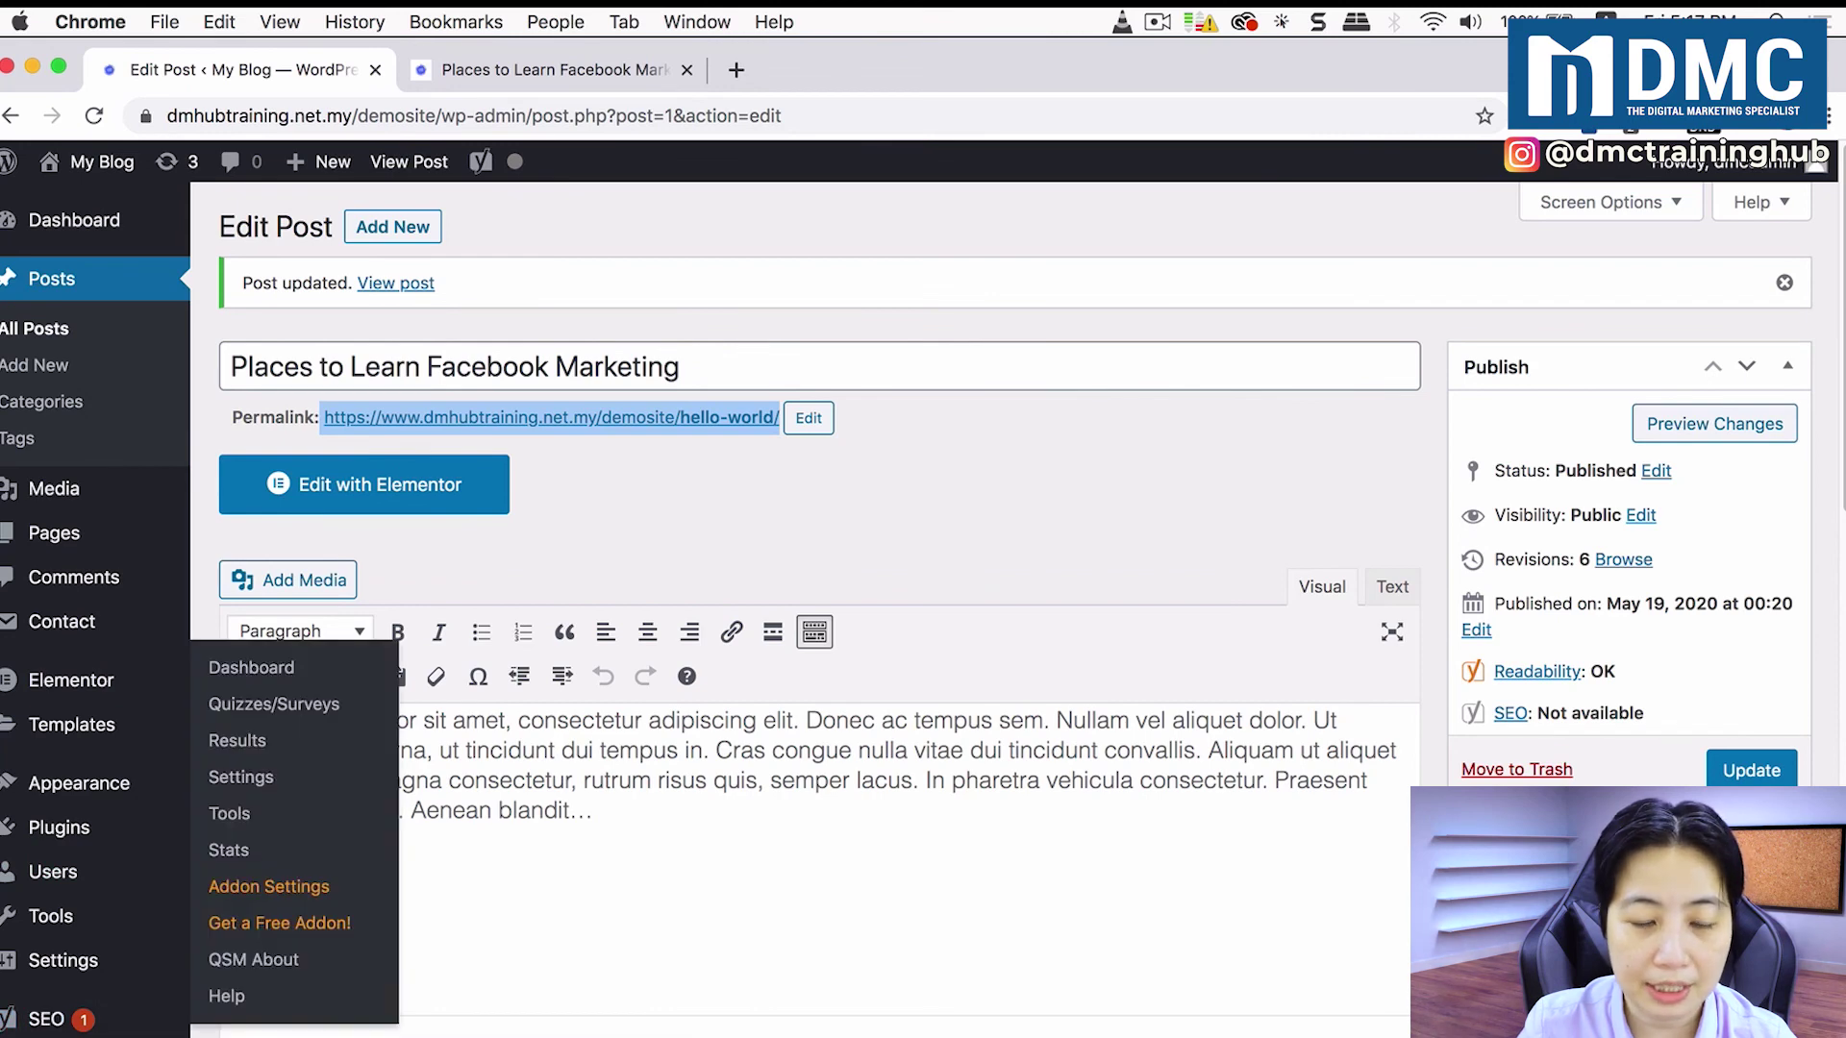
{"action": "left_click", "coordinate": [284, 714]}
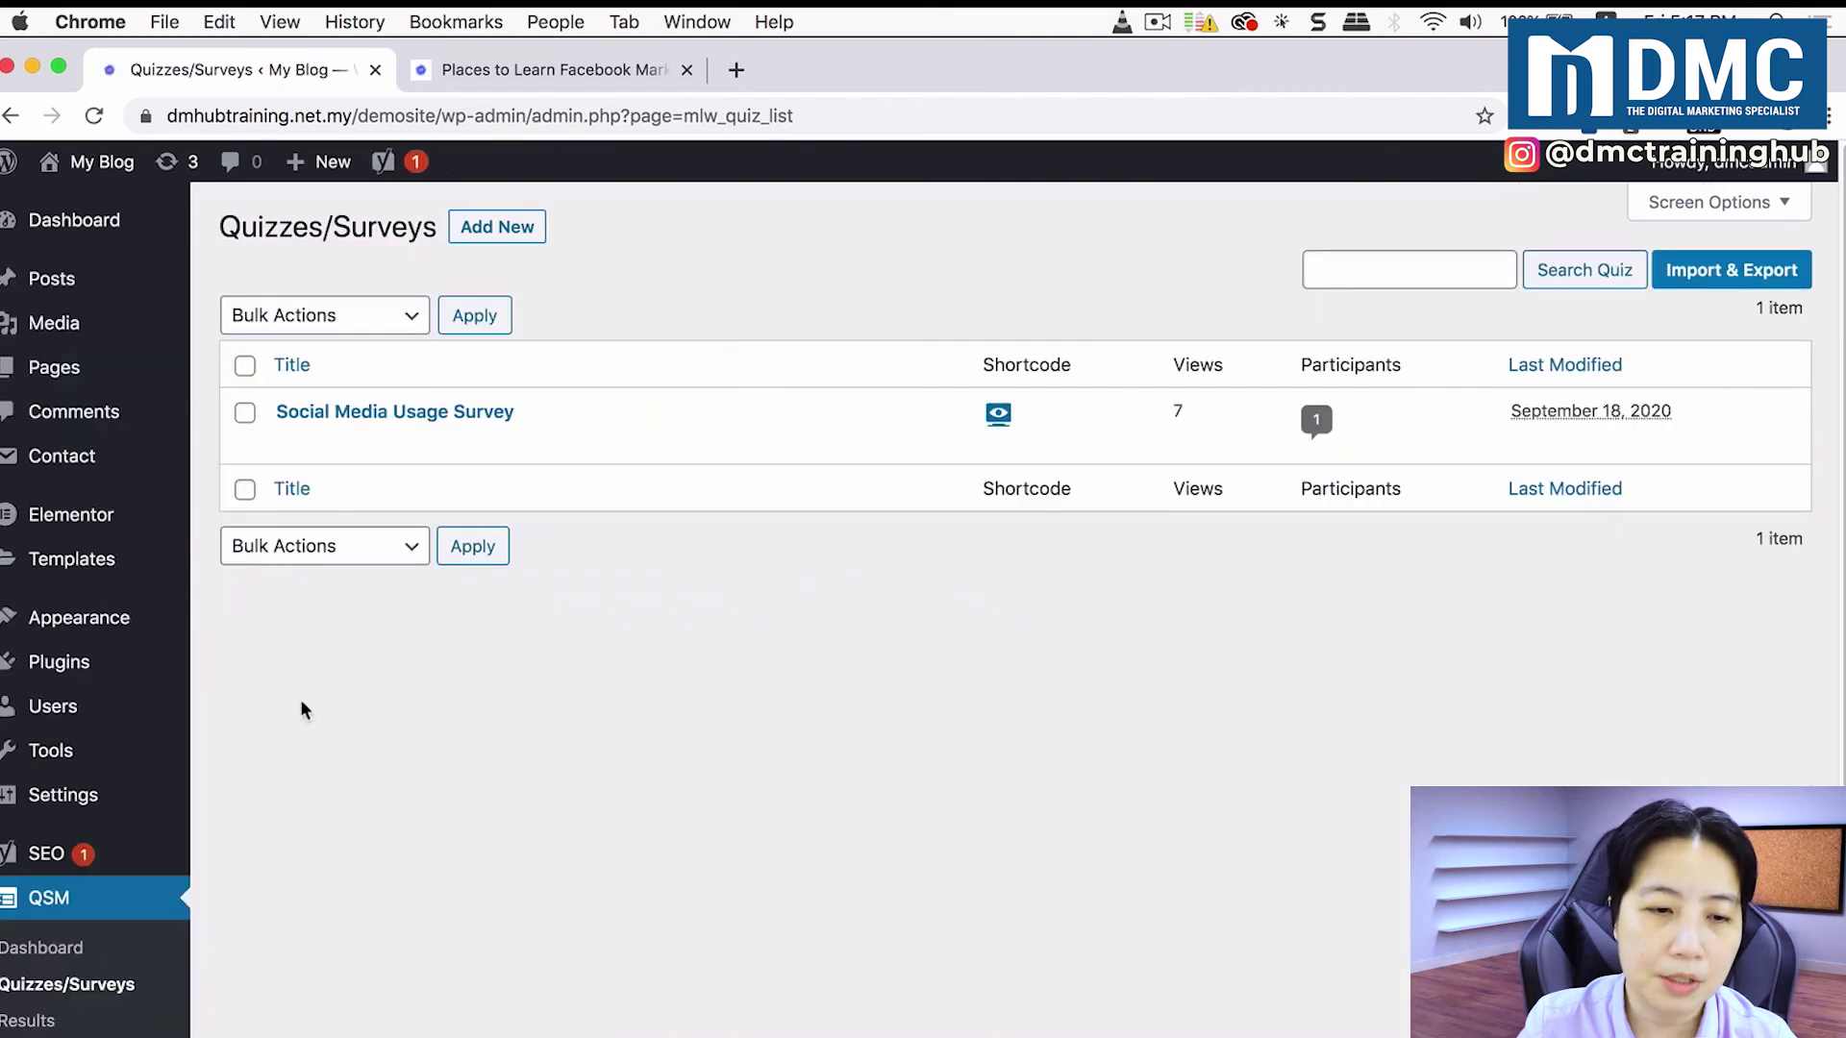
{"action": "mouse_move", "coordinate": [379, 438]}
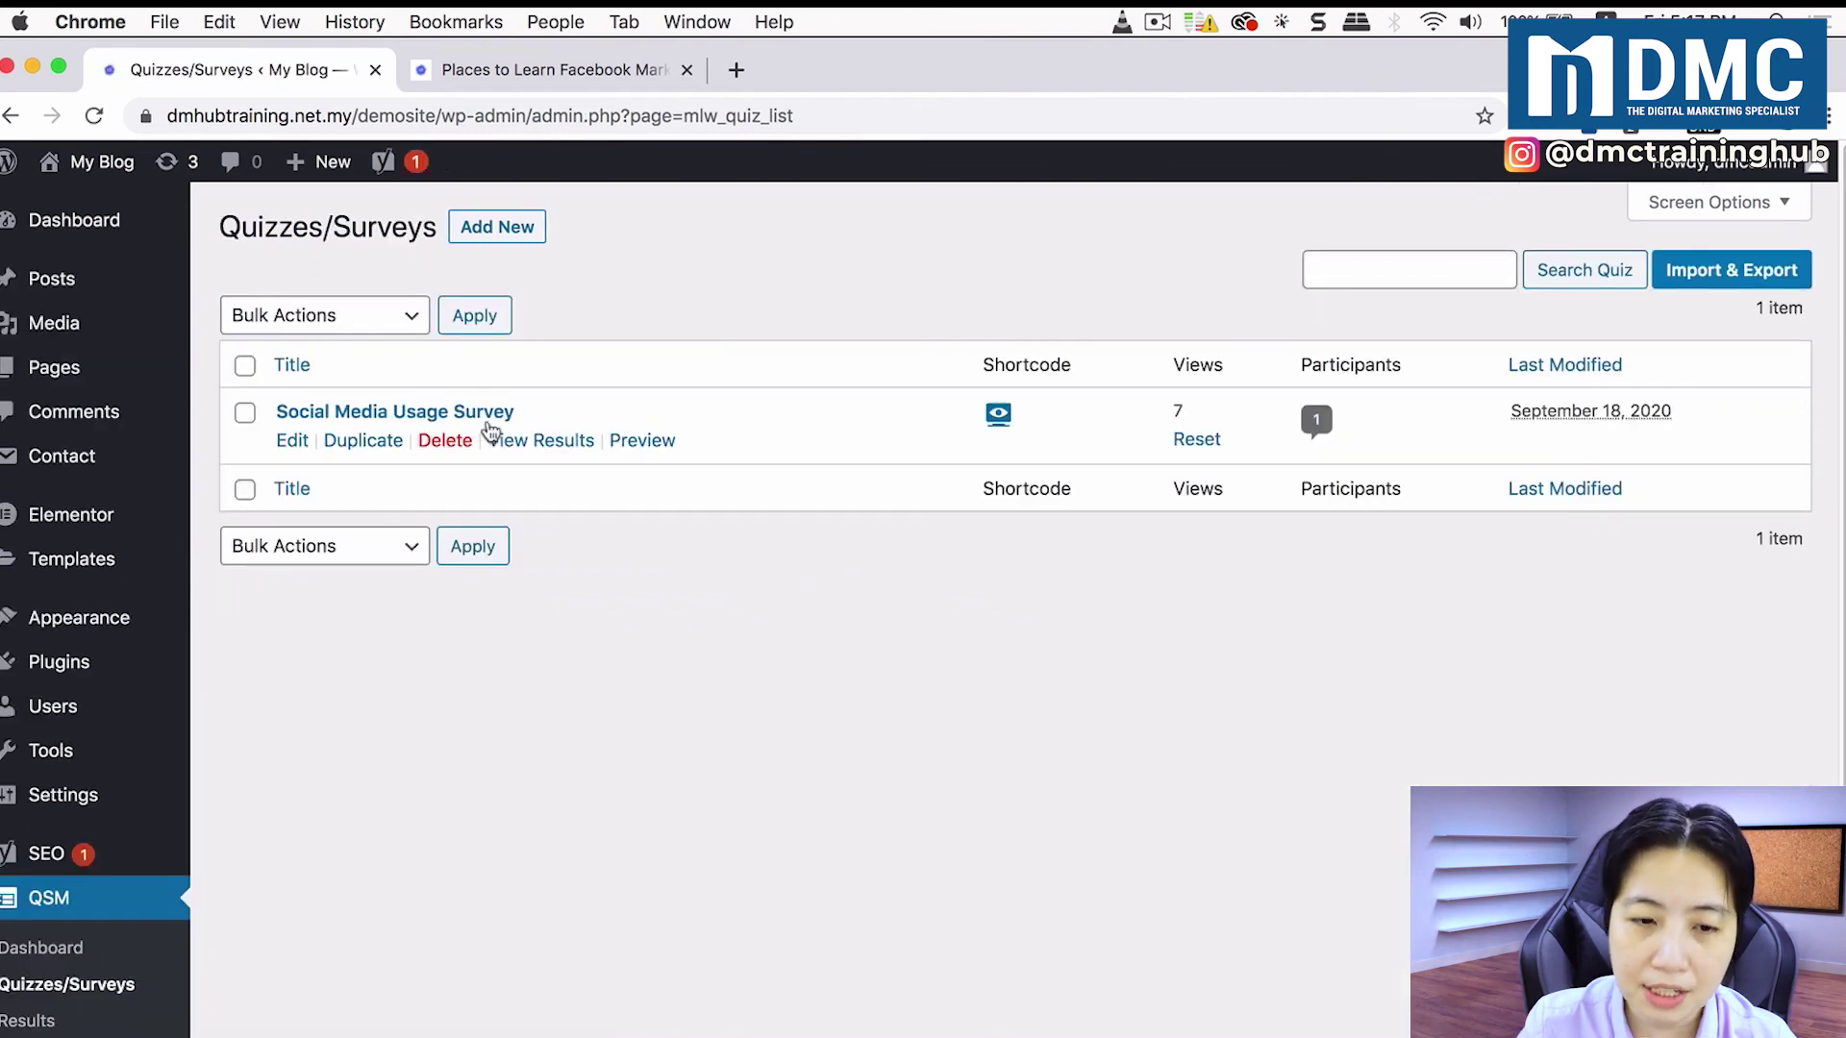
{"action": "left_click", "coordinate": [555, 444]}
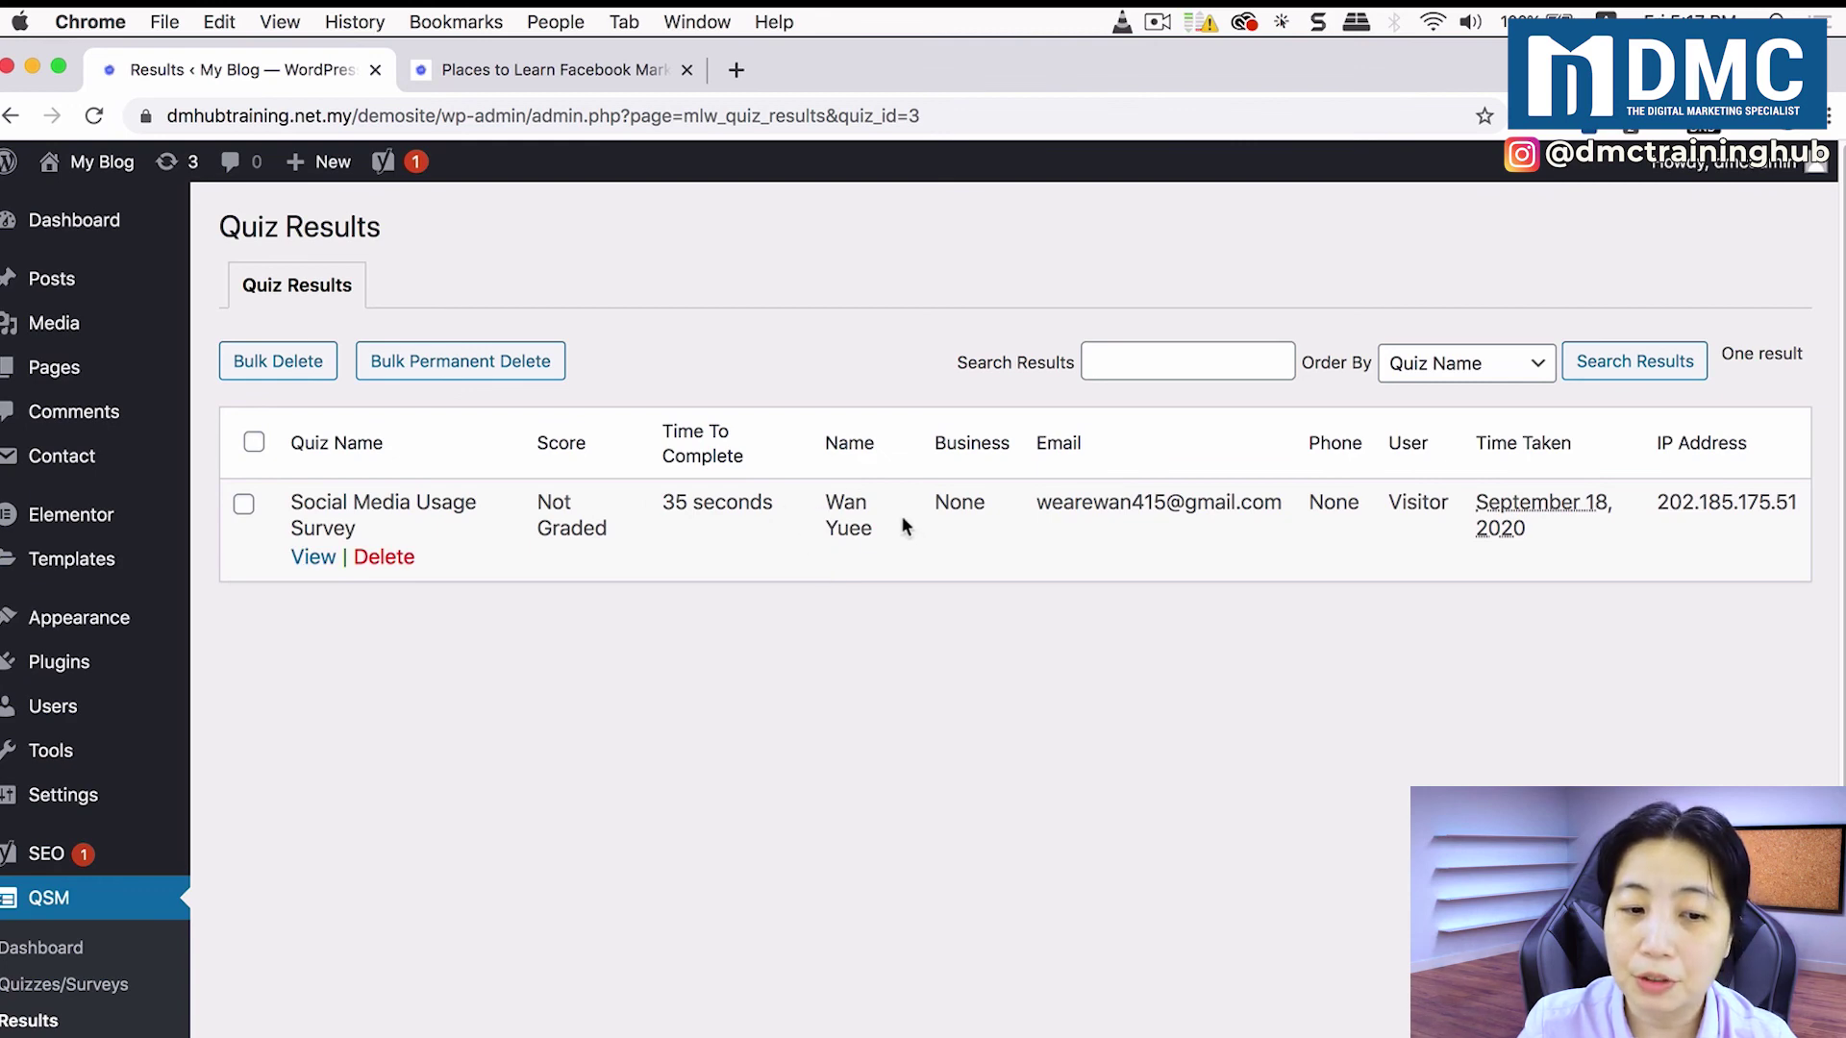
Step: Open the visitor's result record and review its answers 3, Yes, Instagram and 35-second time
{"action": "left_click", "coordinate": [313, 558]}
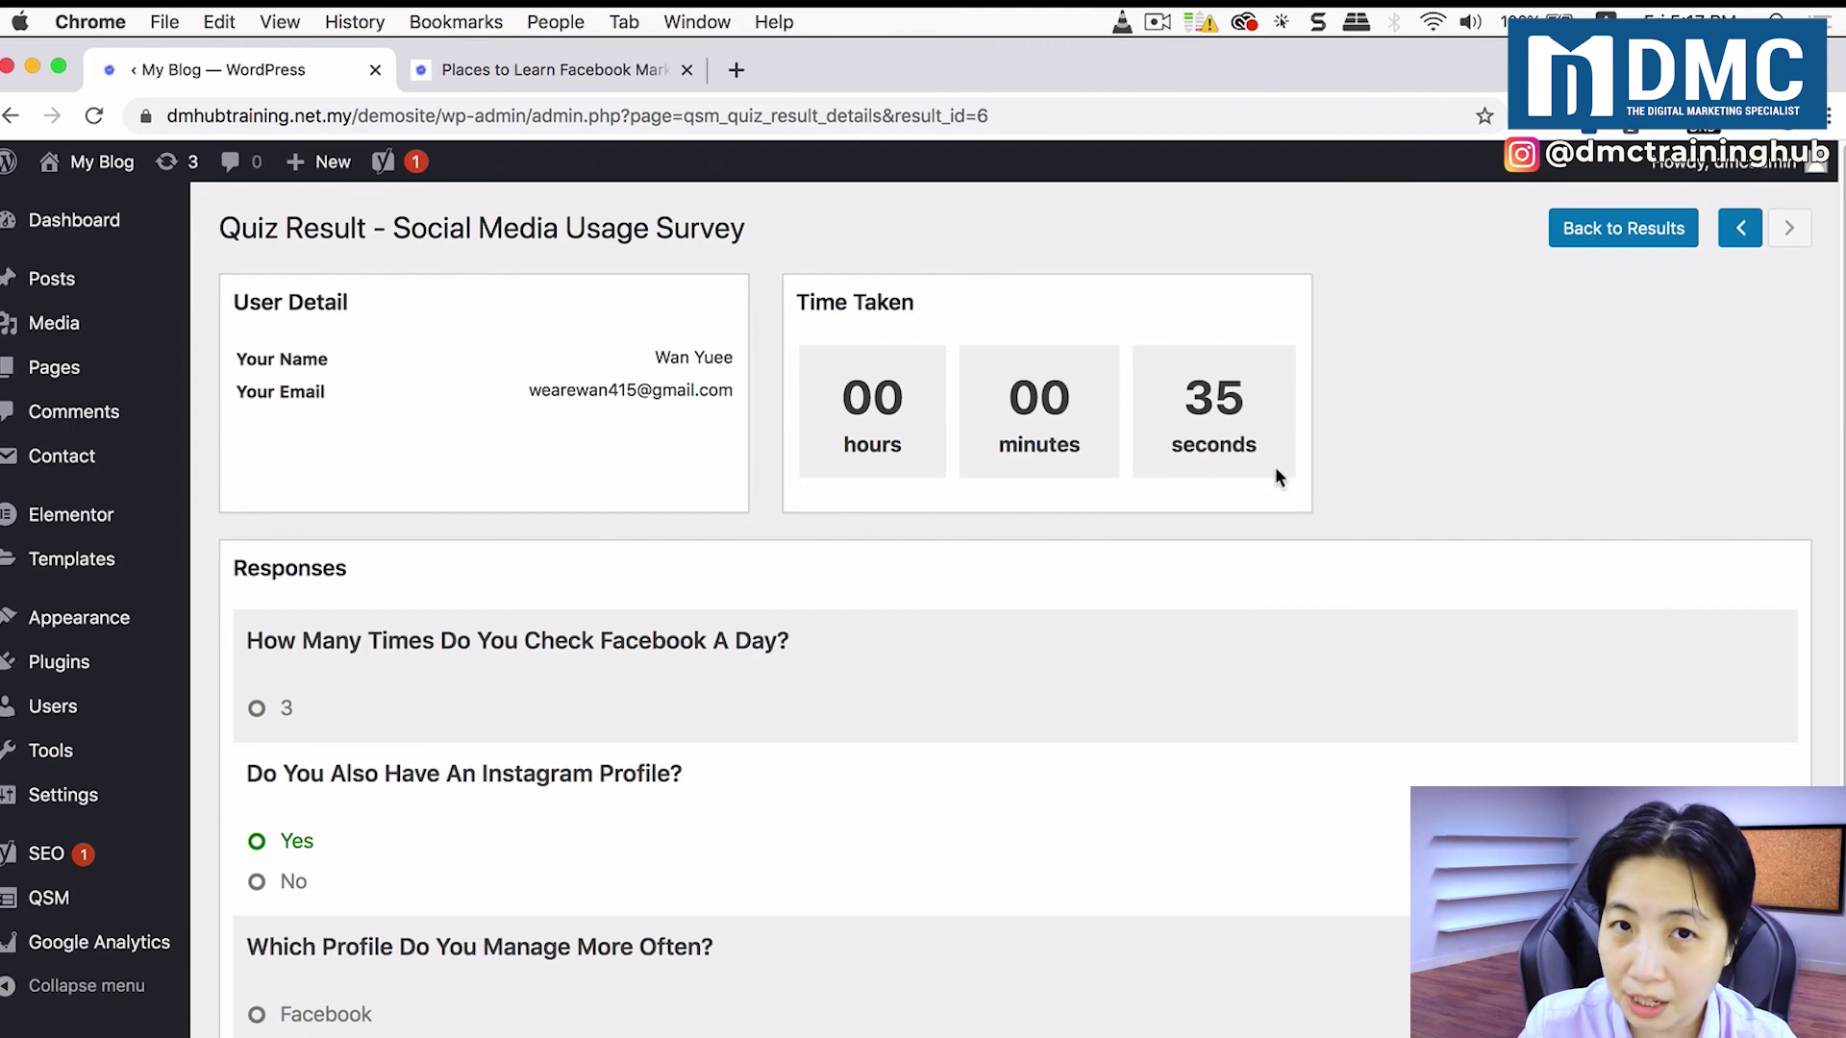
{"action": "scroll", "coordinate": [891, 657], "scroll_direction": "down", "scroll_amount": 2}
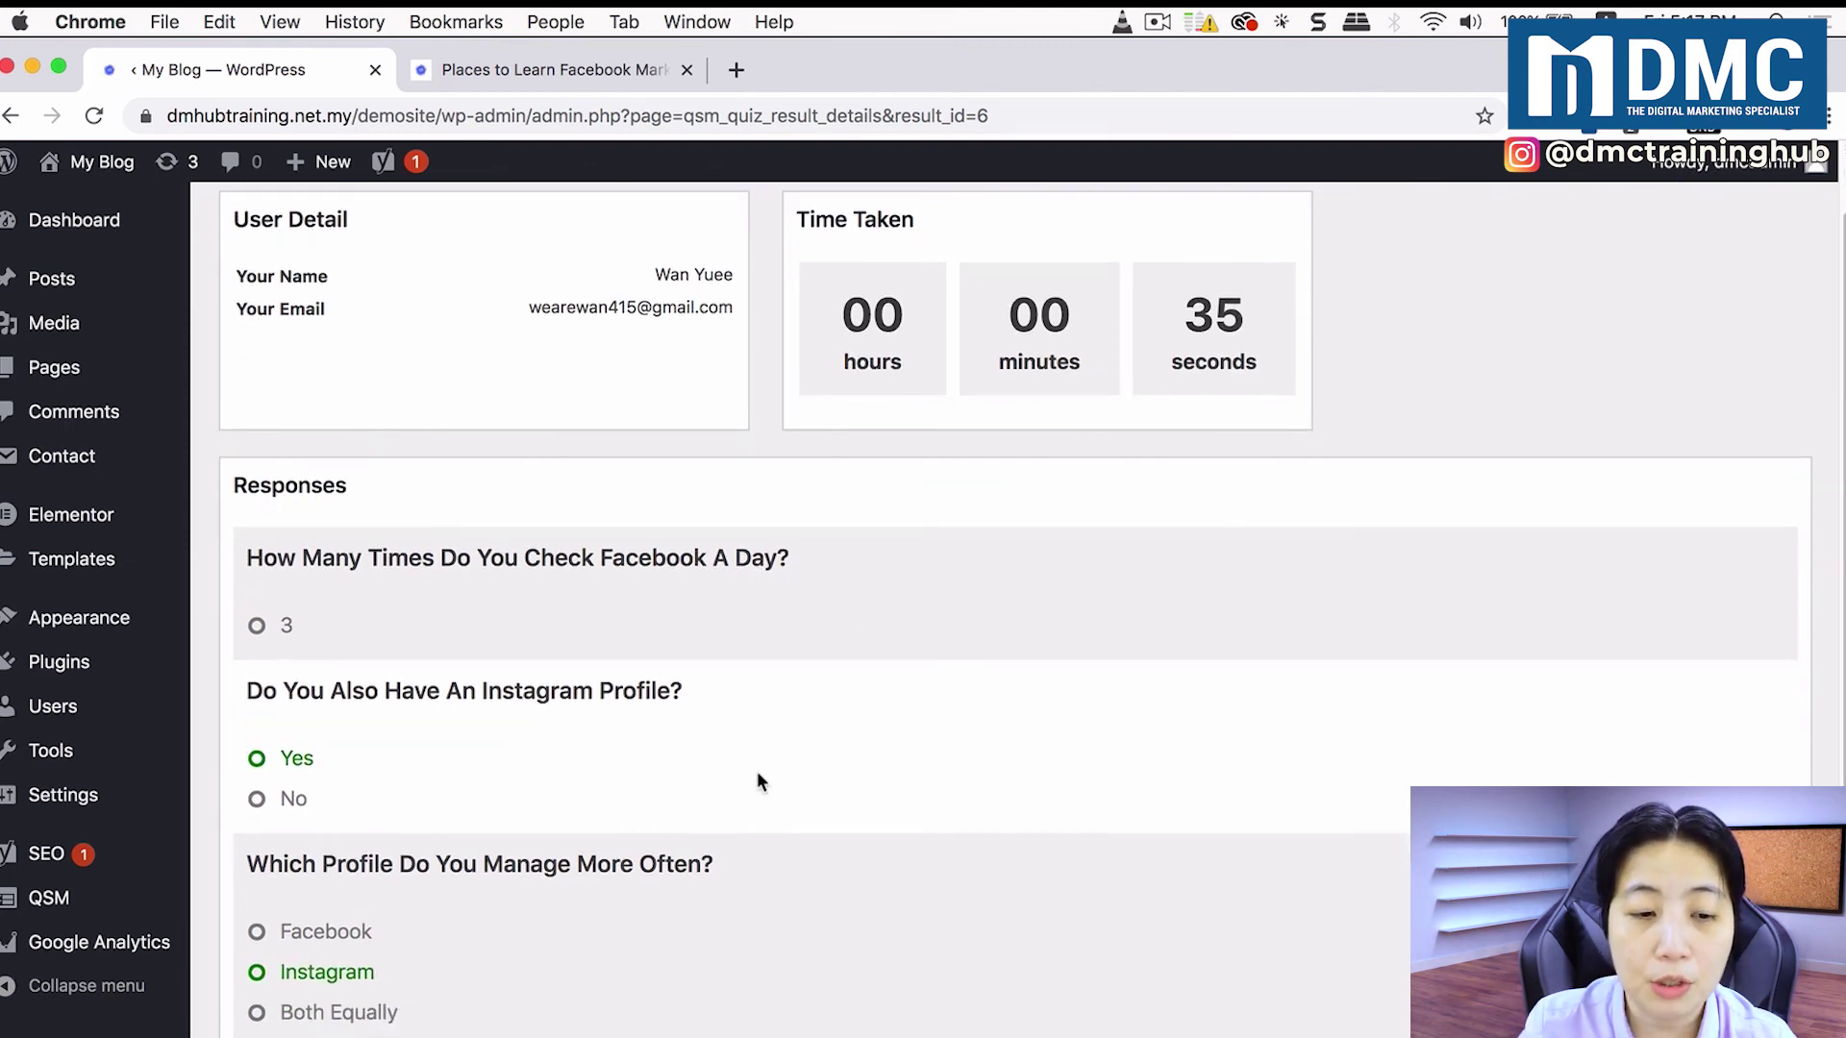
{"action": "scroll", "coordinate": [759, 773], "scroll_direction": "up", "scroll_amount": 2}
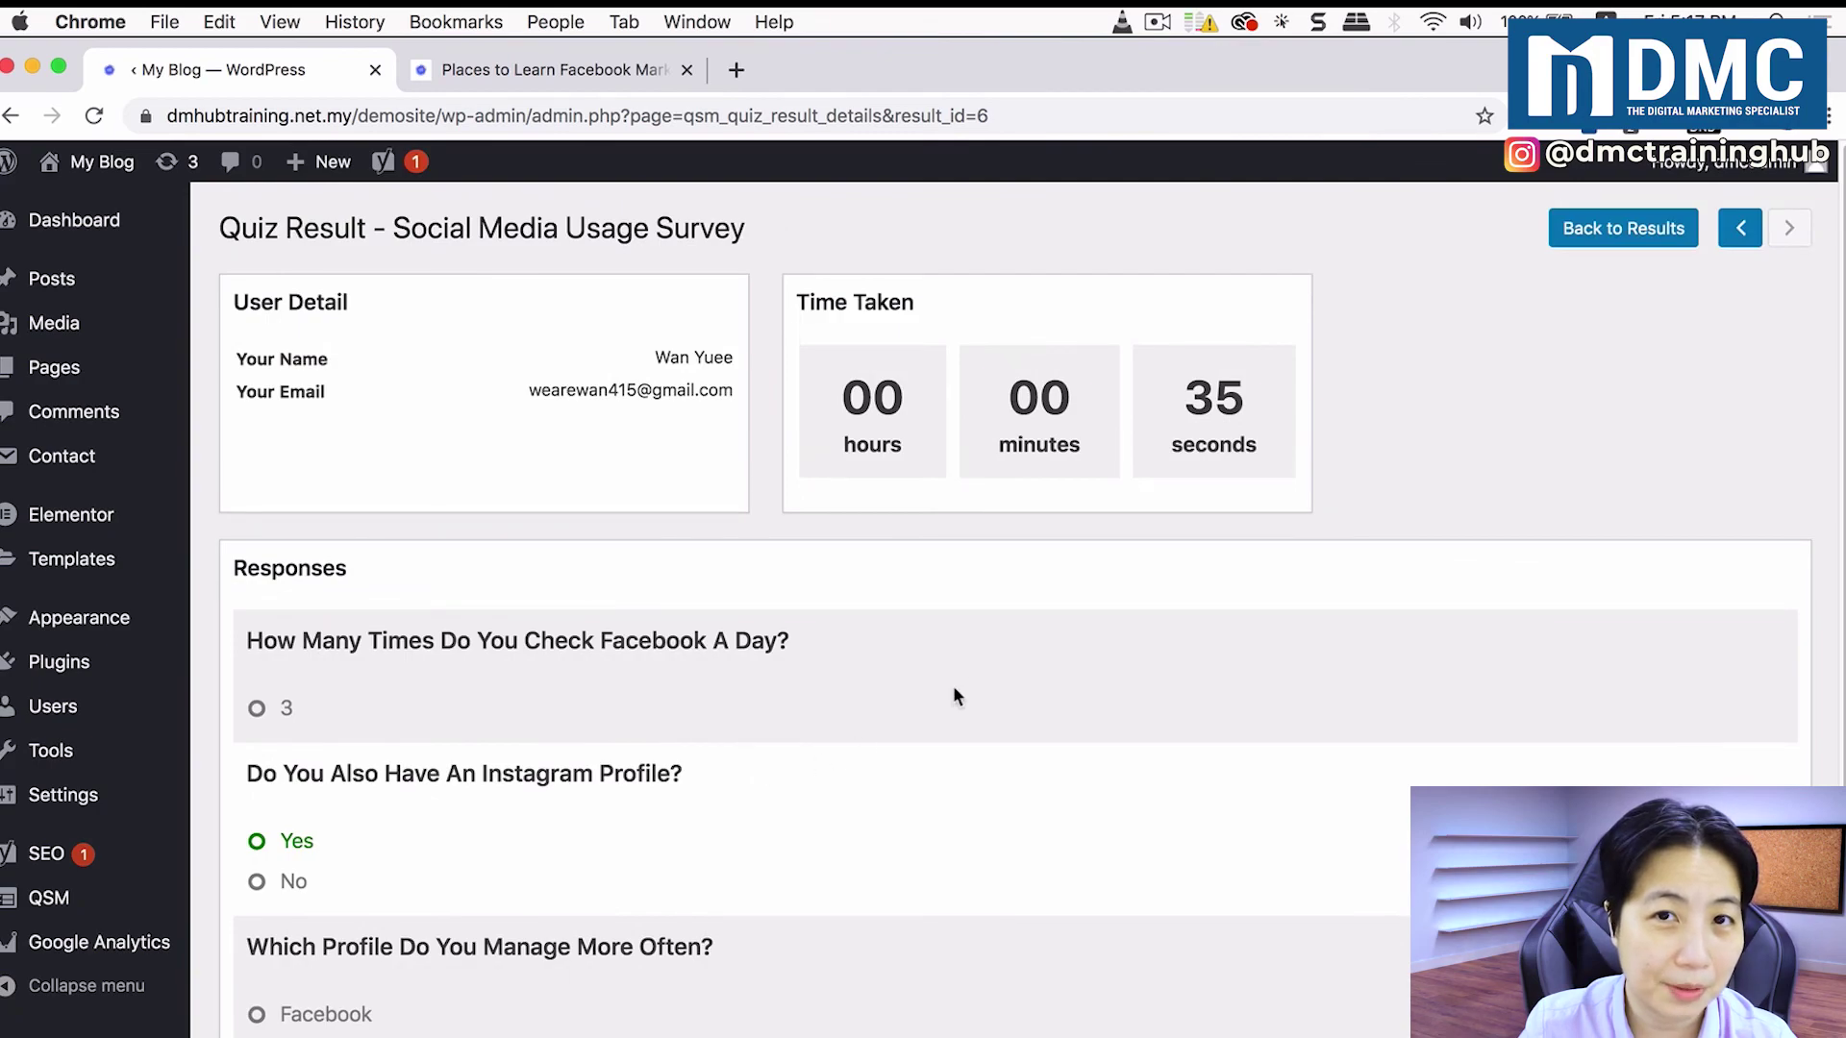